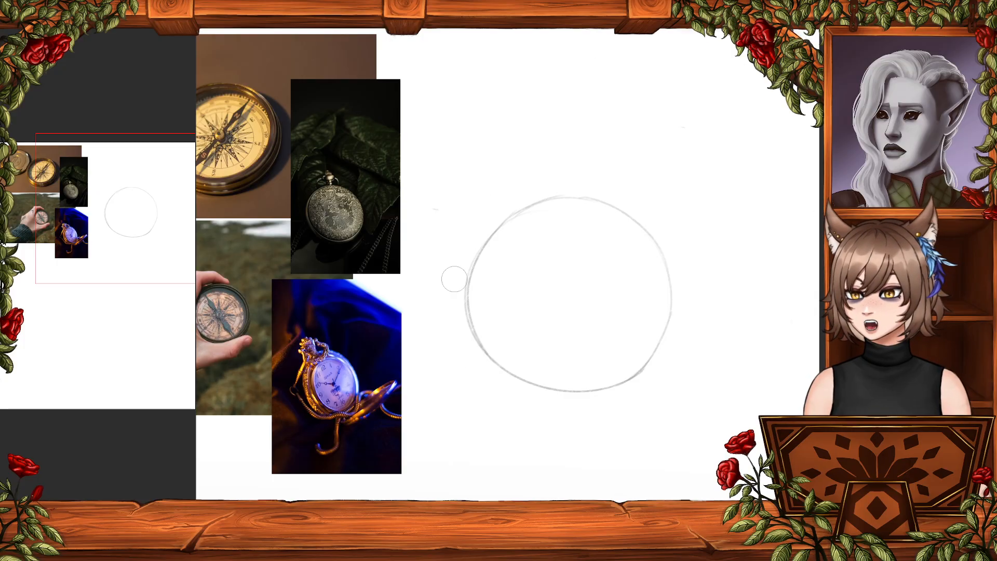
- Erase the rough left side of the circle and redraw it as a cleaner, rounder curve
left_click_drag(486, 358, 470, 284)
left_click_drag(471, 330, 474, 249)
key("b")
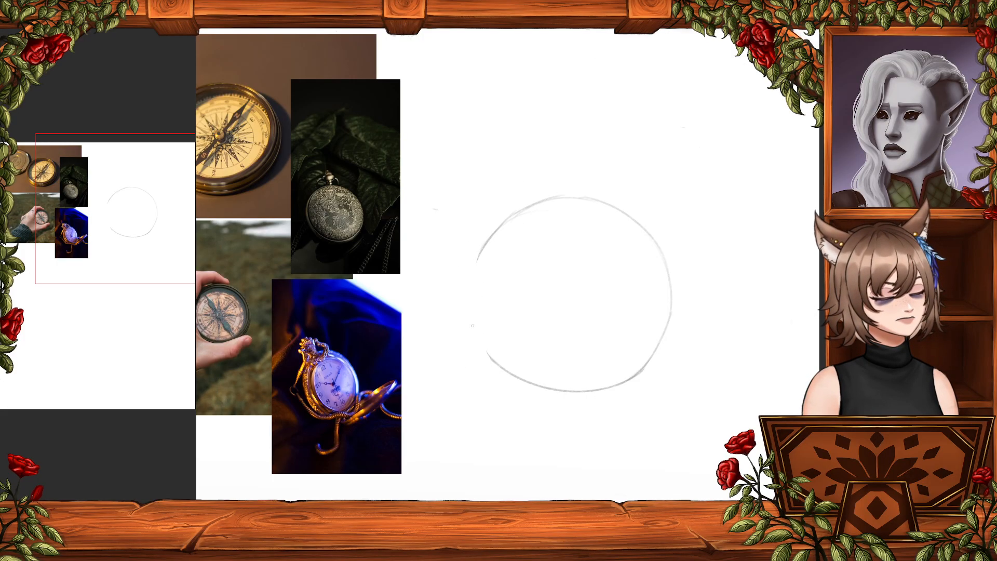
left_click_drag(486, 349, 466, 277)
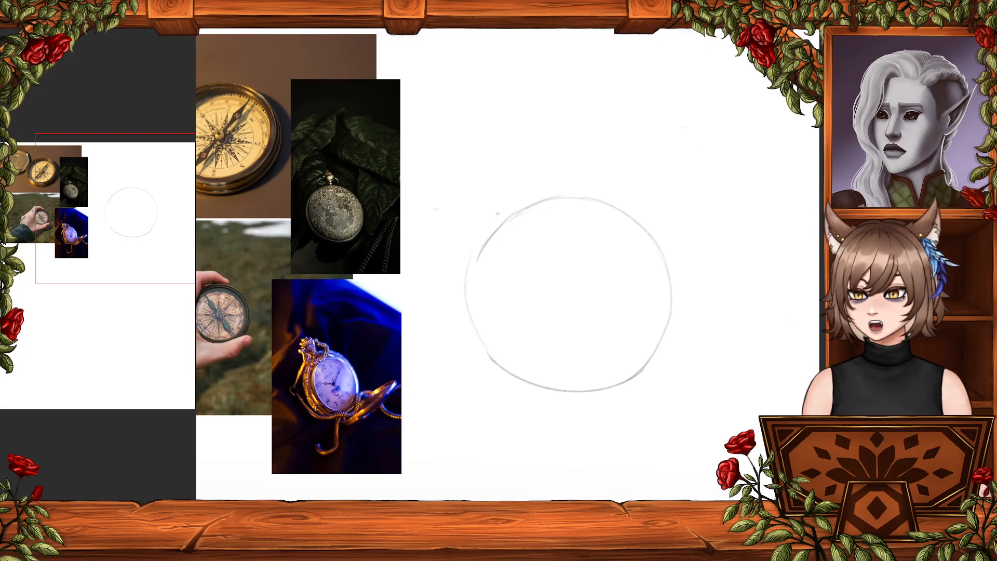
key("ctrl+z")
left_click_drag(494, 359, 487, 242)
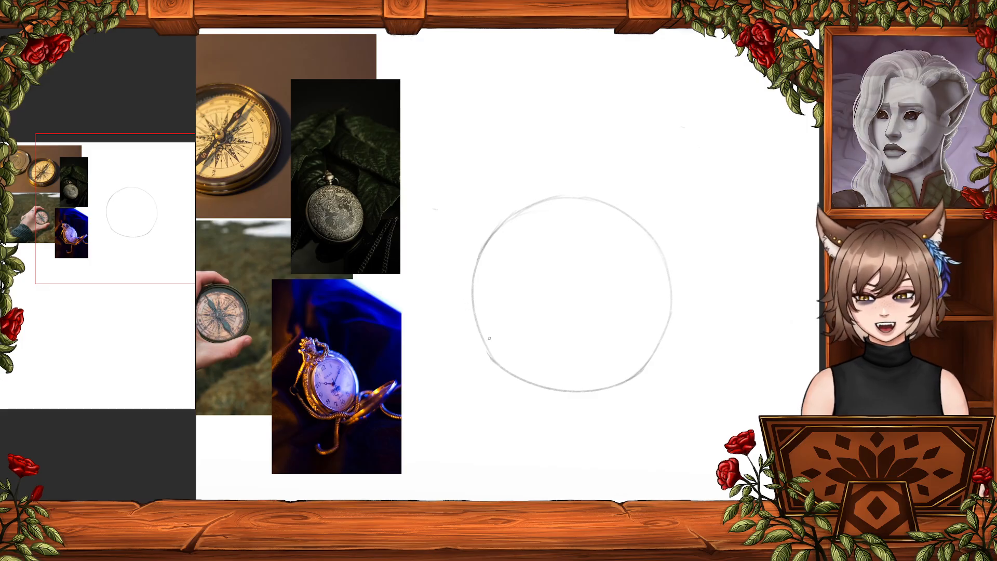
left_click_drag(494, 359, 471, 281)
left_click_drag(487, 342, 478, 269)
key("ctrl+z")
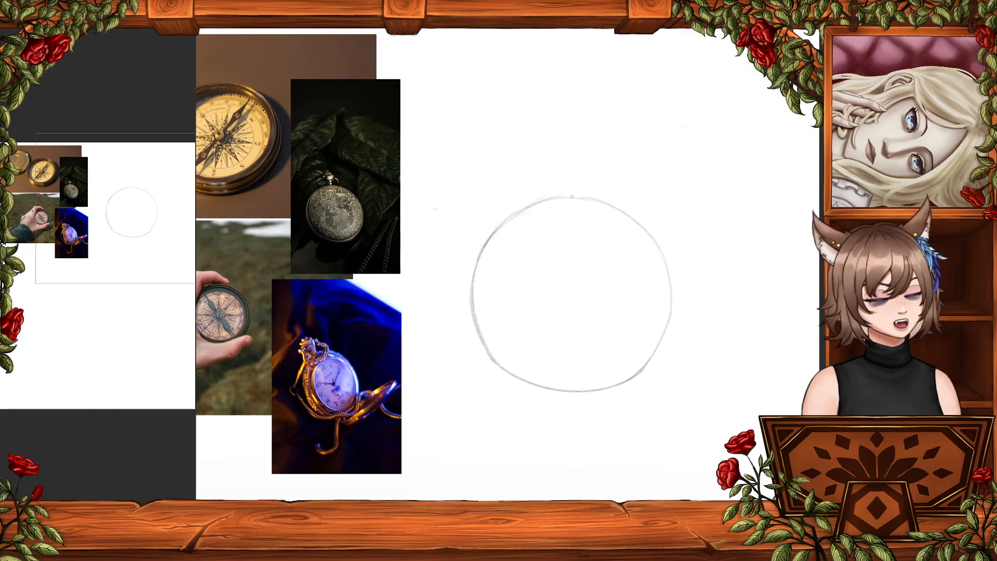
- Sketch a narrow neck above the circle, with a curved lobe starting the crown on its left side
mouse_move(542, 188)
left_mouse_down()
mouse_move(540, 209)
mouse_move(538, 171)
mouse_move(575, 202)
mouse_move(554, 169)
mouse_move(579, 175)
mouse_move(541, 171)
mouse_move(545, 160)
mouse_move(539, 167)
mouse_move(560, 144)
left_mouse_up()
key("ctrl+z")
key("ctrl+z")
key("ctrl+z")
key("ctrl+z")
key("ctrl+z")
key("ctrl+z")
key("ctrl+z")
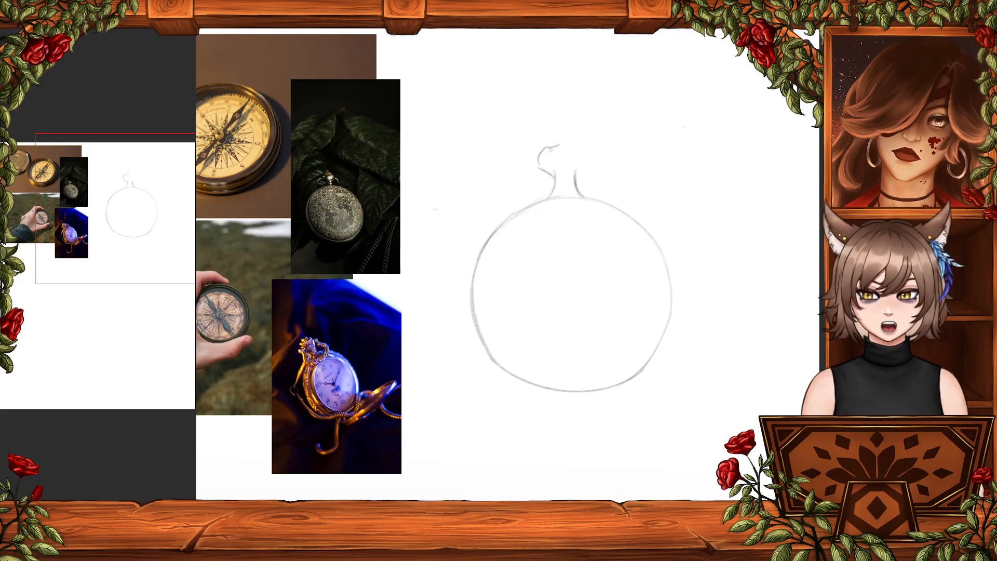
- Sketch the crown's dipped top edge and right lobe, completing a heart-like outline above the neck
left_click_drag(559, 145, 564, 151)
key("ctrl+z")
key("ctrl+z")
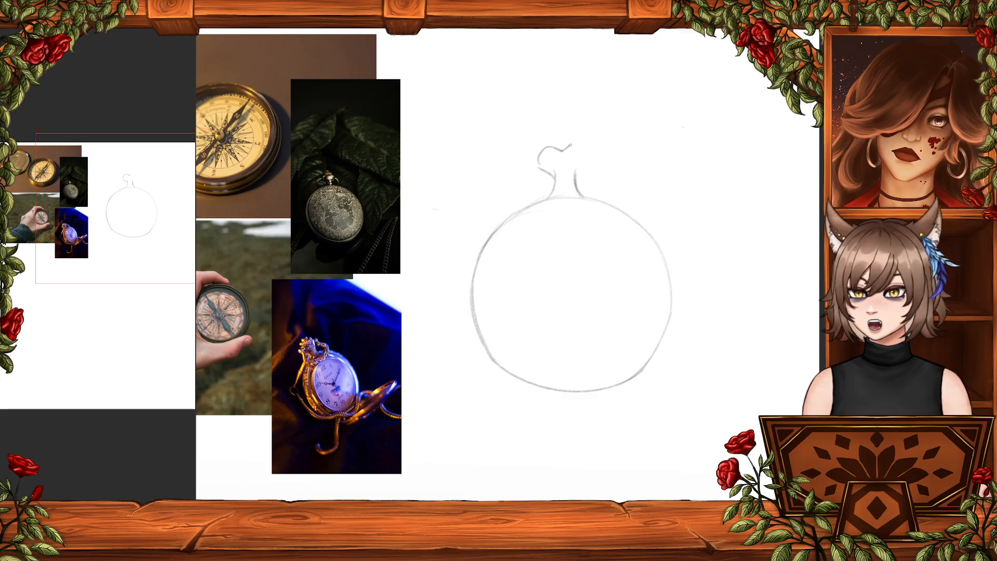
key("ctrl+z")
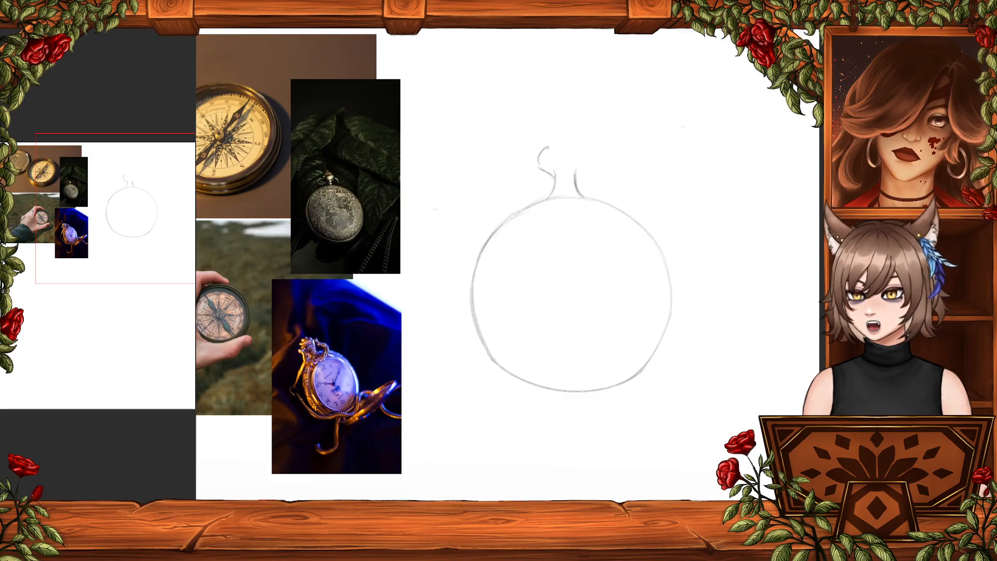
mouse_move(547, 152)
left_mouse_down()
mouse_move(583, 144)
mouse_move(595, 156)
mouse_move(582, 174)
left_mouse_up()
key("ctrl+z")
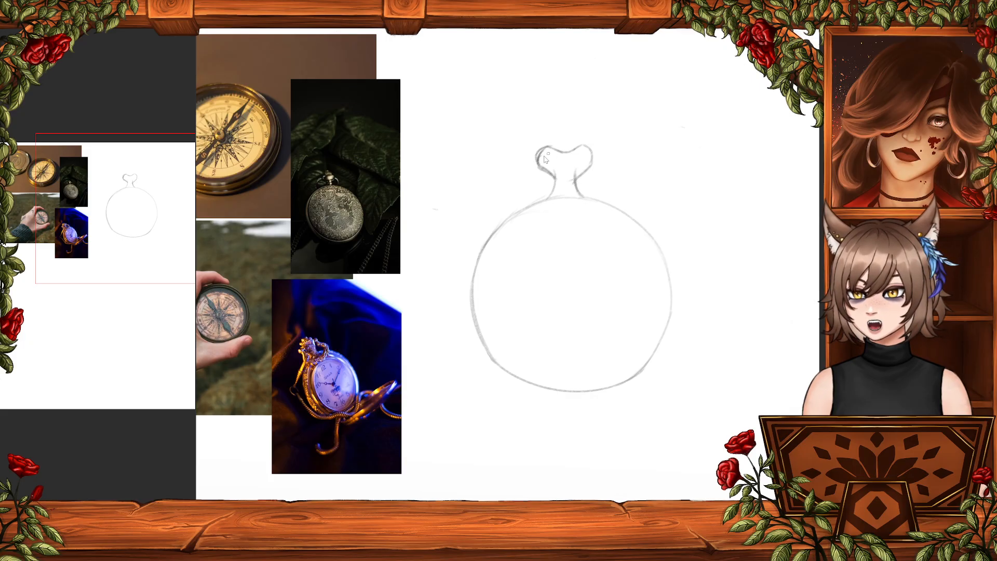
- Darken the crown's lobes and dipped top edge, and clean up the stray lines around the neck
left_click_drag(539, 166, 553, 150)
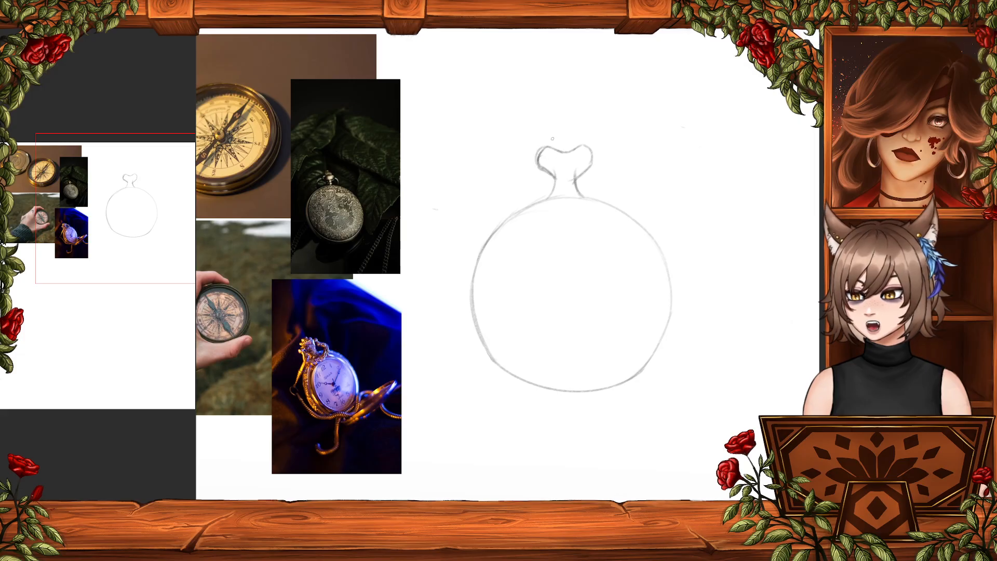
key("ctrl+z")
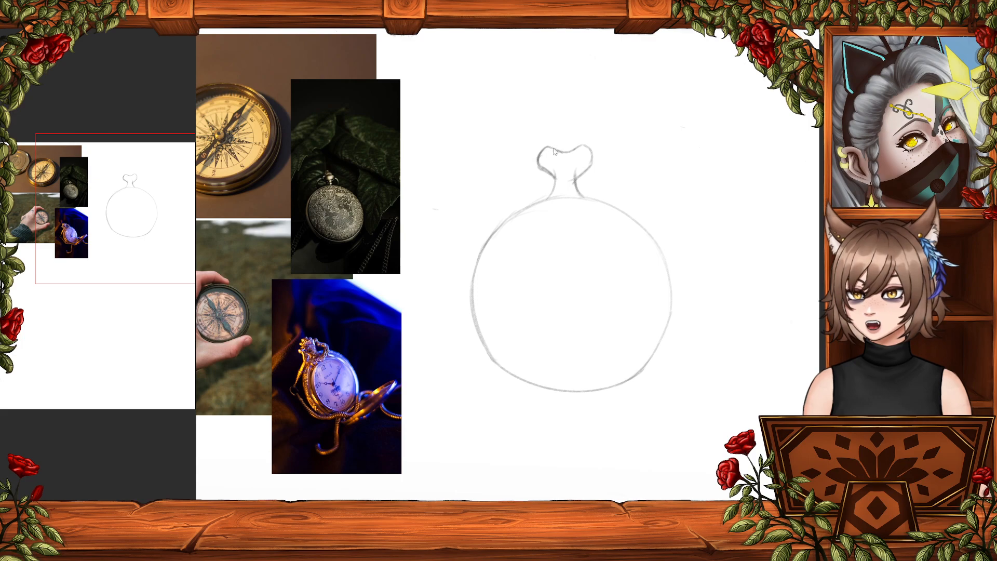
key("ctrl+z")
mouse_move(547, 148)
left_mouse_down()
mouse_move(571, 154)
mouse_move(585, 145)
left_mouse_up()
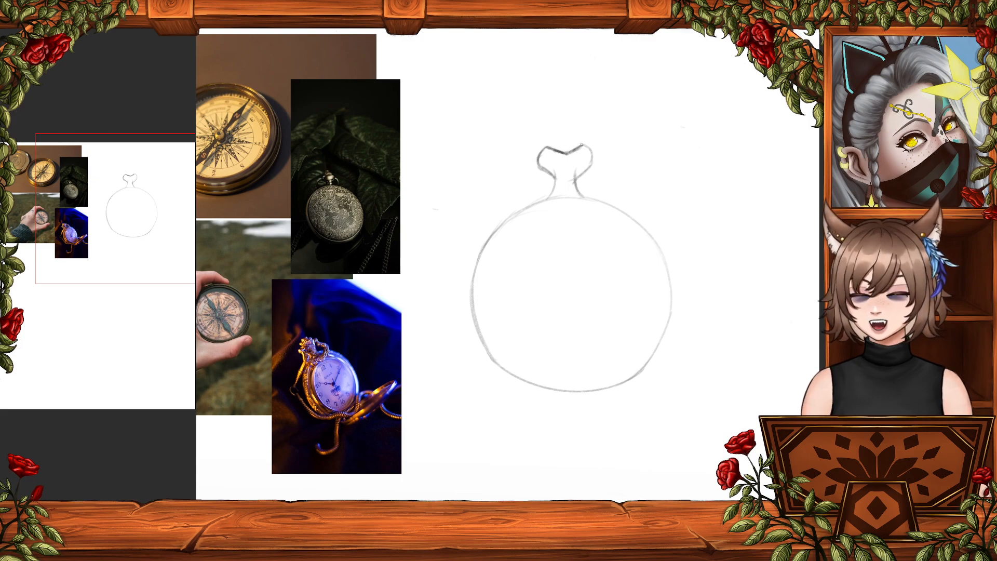
key("e")
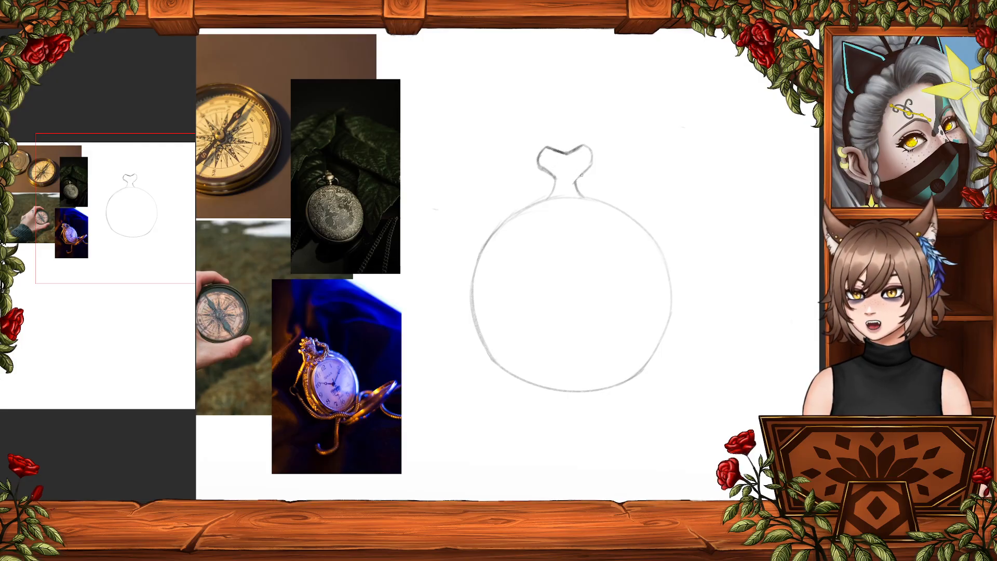
left_click_drag(578, 178, 592, 162)
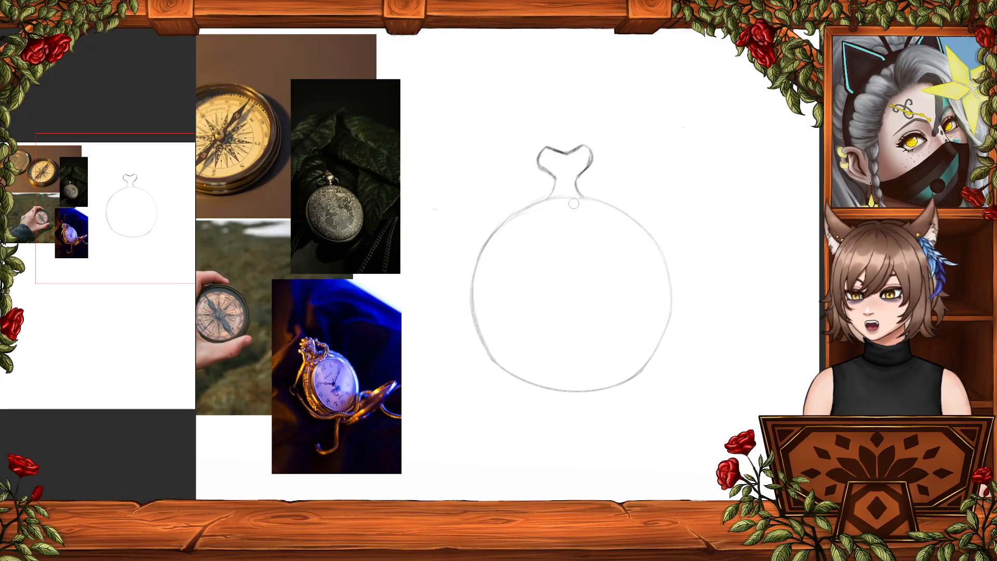
left_click_drag(560, 178, 544, 186)
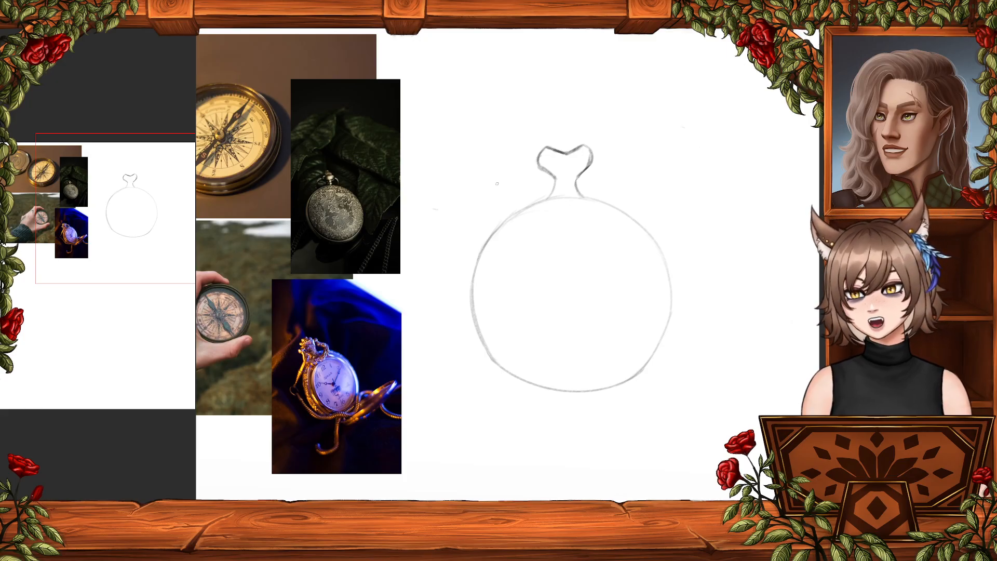
- Add a small round knob to the outer side of each crown lobe
mouse_move(552, 145)
left_mouse_down()
mouse_move(569, 130)
mouse_move(529, 160)
mouse_move(540, 151)
mouse_move(597, 160)
mouse_move(590, 151)
left_mouse_up()
key("ctrl+z")
key("ctrl+z")
key("ctrl+z")
key("ctrl+z")
key("ctrl+z")
key("ctrl+z")
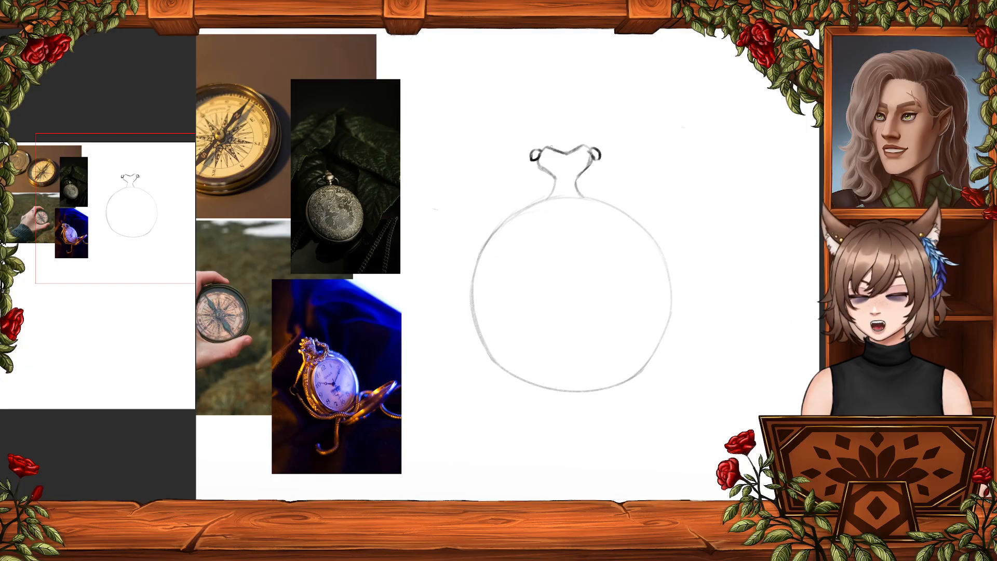
- Sketch the left half of an arched bow rising from the left knob over the crown
left_click_drag(524, 155, 546, 98)
key("ctrl+z")
key("ctrl+z")
left_click_drag(532, 155, 588, 146)
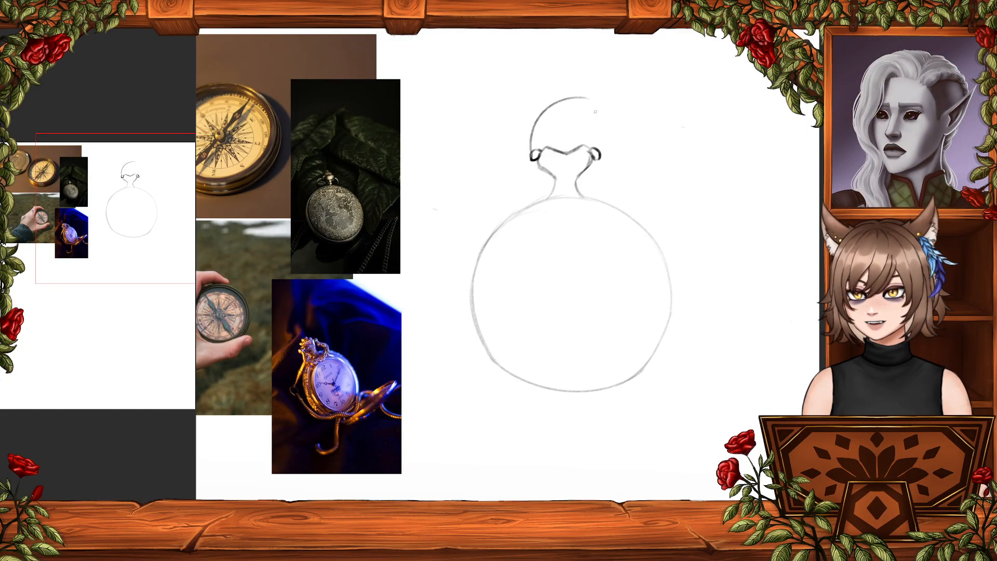
key("ctrl+z")
mouse_move(527, 152)
left_mouse_down()
mouse_move(536, 110)
mouse_move(604, 113)
left_mouse_up()
key("ctrl+z")
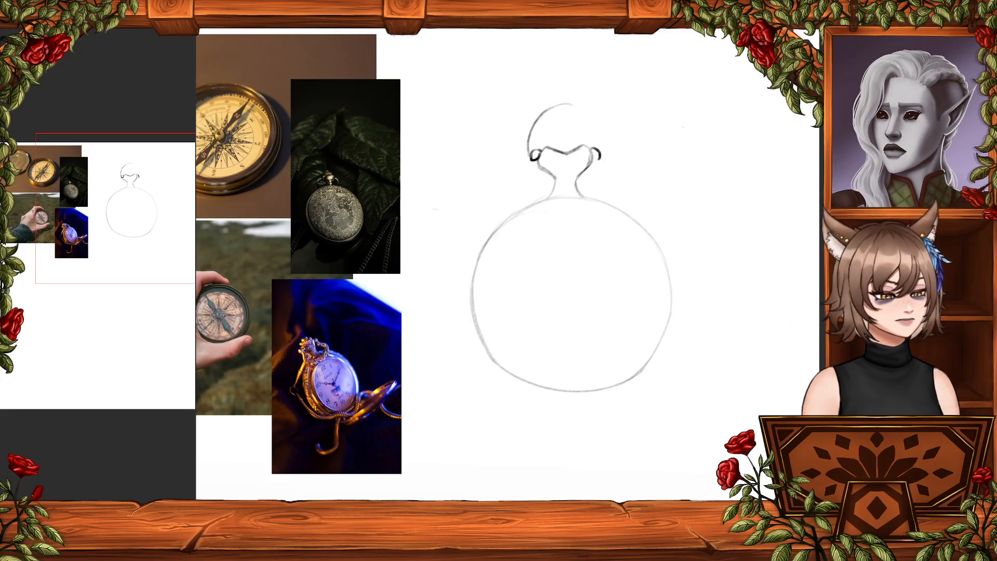
- Sketch the right half of the bow, curving from its peak down to the right knob
left_click_drag(566, 104, 597, 139)
key("ctrl+z")
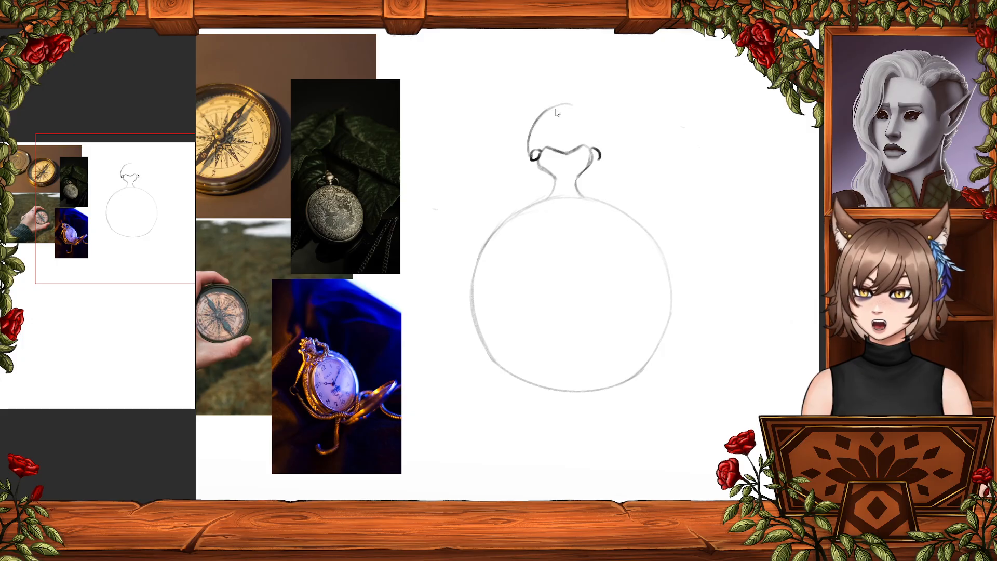
mouse_move(548, 102)
left_mouse_down()
mouse_move(590, 110)
mouse_move(608, 151)
left_mouse_up()
key("ctrl+z")
key("ctrl+z")
key("ctrl+z")
left_click_drag(587, 111, 604, 158)
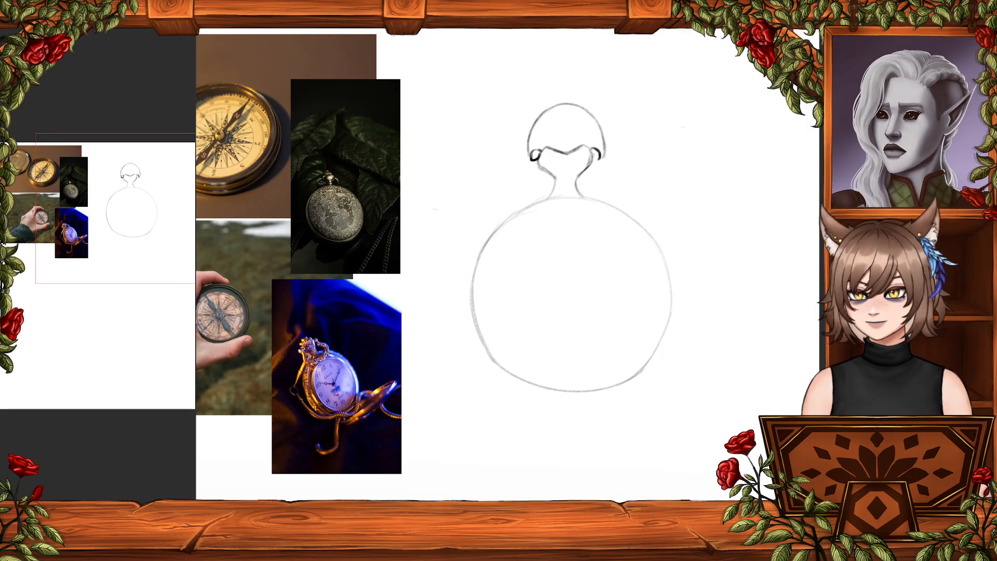
- Draw an inner arc along the bow to give it thickness, and rework the left knob
left_click_drag(534, 152, 557, 110)
key("ctrl+z")
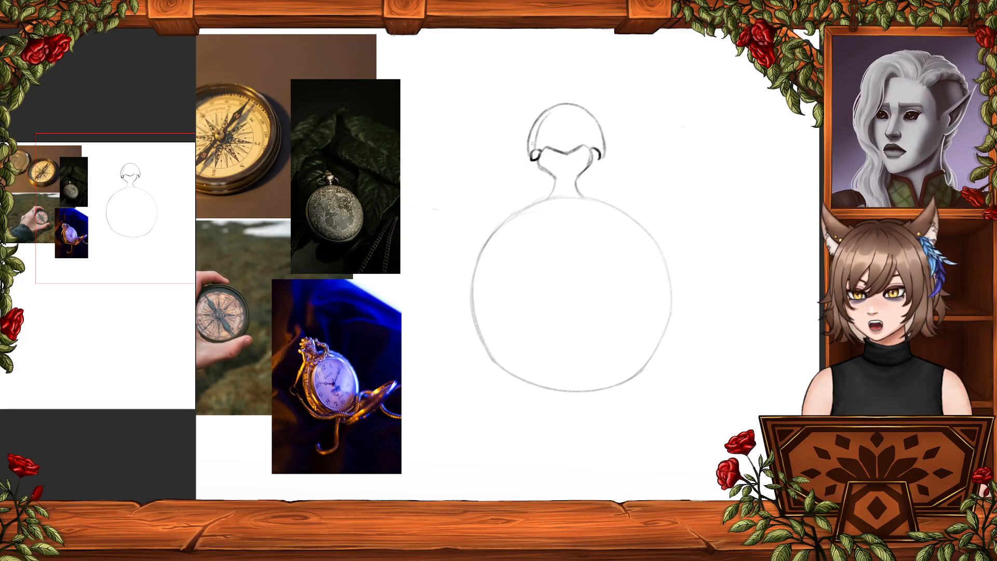
mouse_move(534, 146)
left_mouse_down()
mouse_move(556, 110)
mouse_move(577, 109)
mouse_move(599, 147)
left_mouse_up()
key("ctrl+z")
key("ctrl+z")
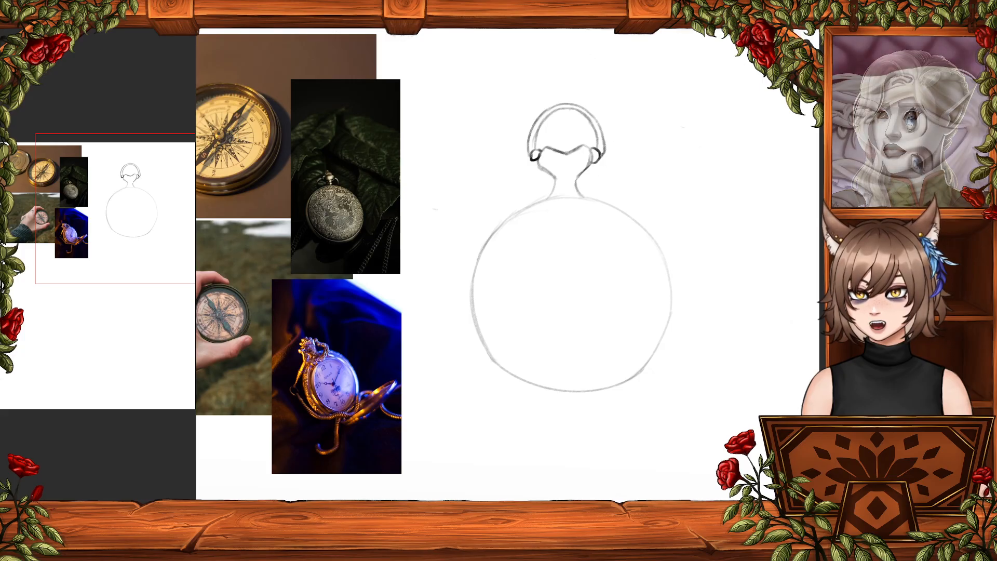
left_click_drag(537, 151, 532, 162)
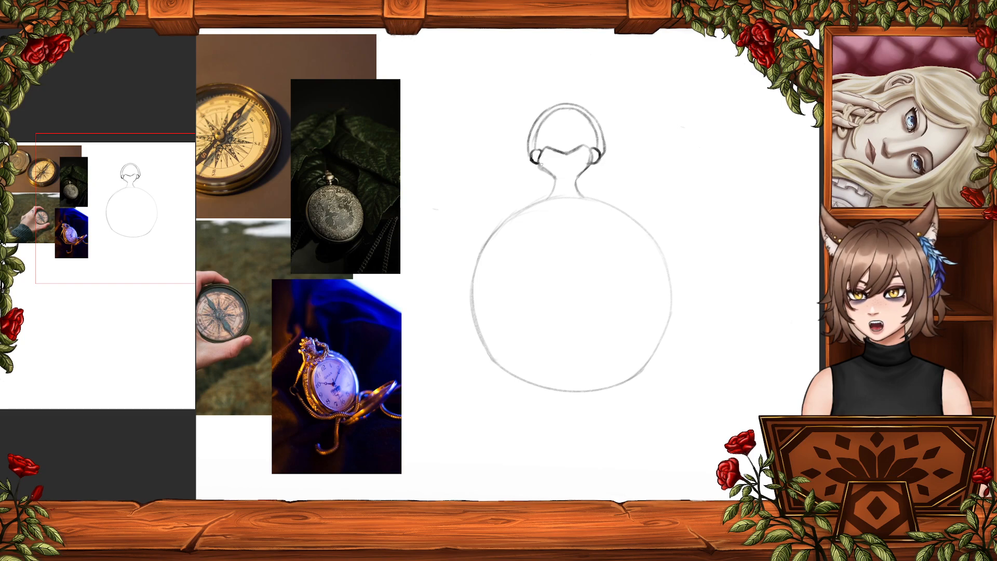
- Add a double curved rim along the crown's top, round out its body and draw ridges on its left side
mouse_move(541, 164)
left_mouse_down()
mouse_move(542, 151)
mouse_move(572, 150)
left_mouse_up()
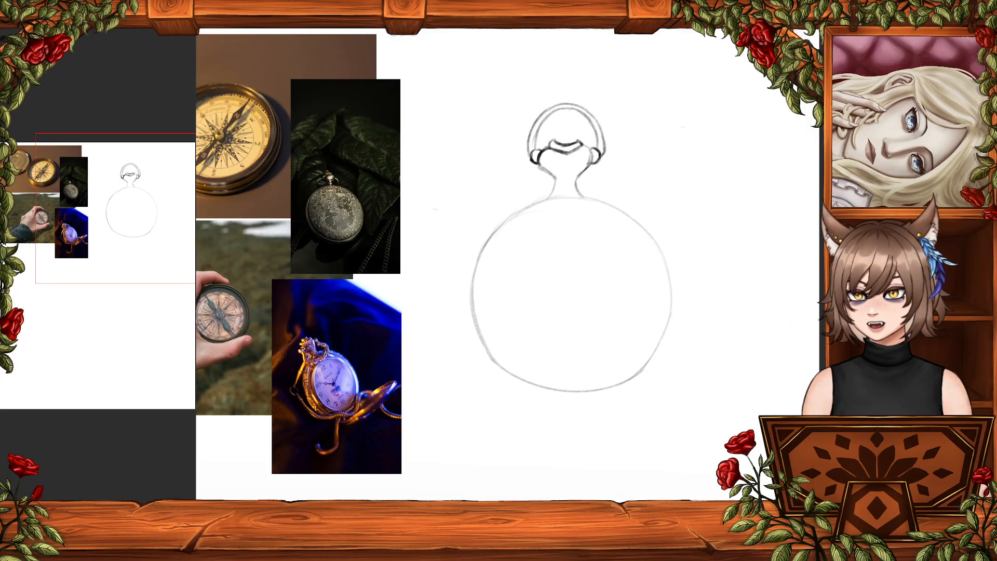
left_click_drag(470, 433, 461, 376)
left_click_drag(401, 336, 613, 385)
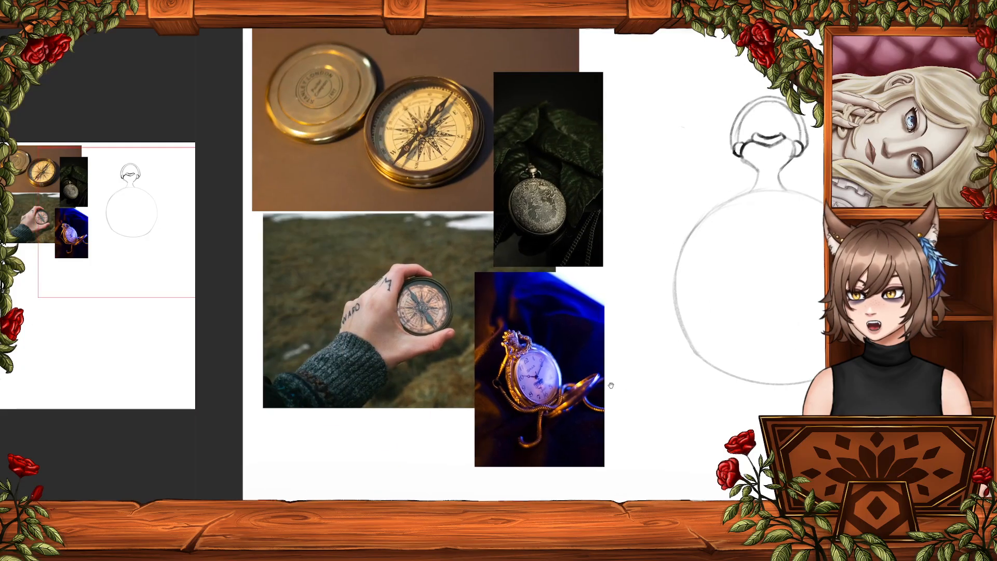
left_click_drag(574, 313, 442, 323)
left_click_drag(631, 308, 564, 297)
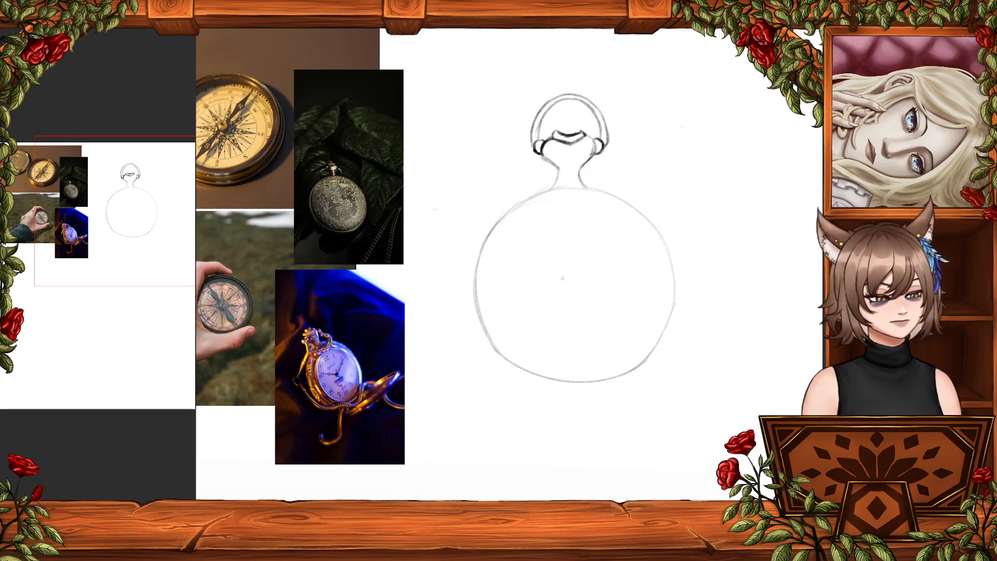
left_click_drag(555, 227, 581, 244)
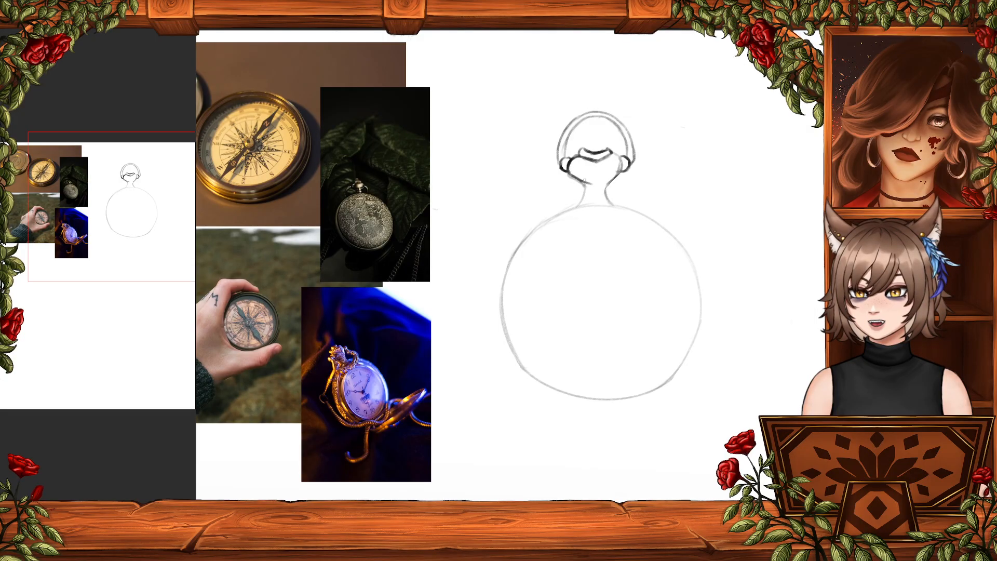
mouse_move(567, 170)
left_mouse_down()
mouse_move(601, 185)
mouse_move(621, 174)
mouse_move(613, 154)
left_mouse_up()
key("ctrl+z")
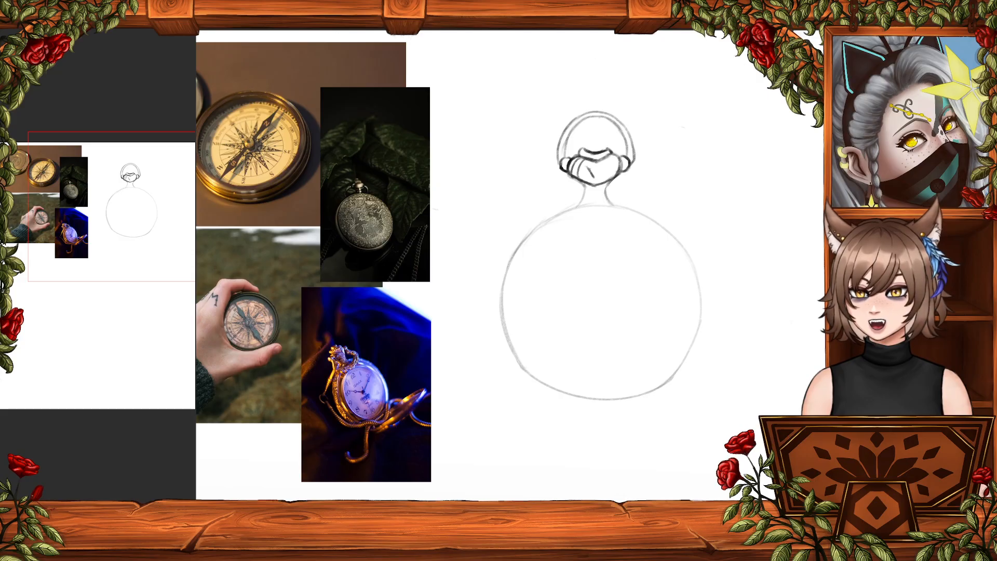
left_click_drag(607, 165, 597, 175)
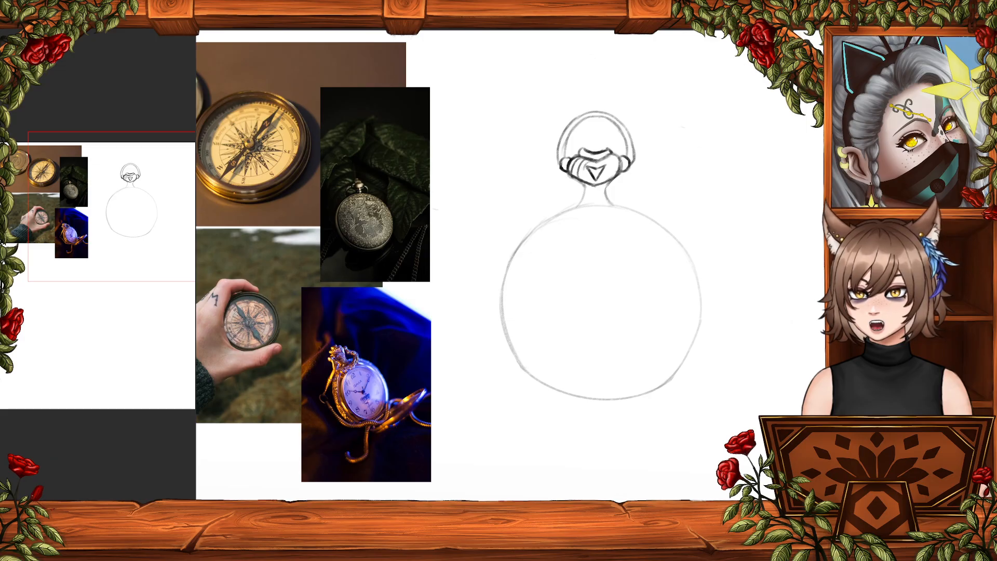
key("ctrl+z")
key("ctrl+z")
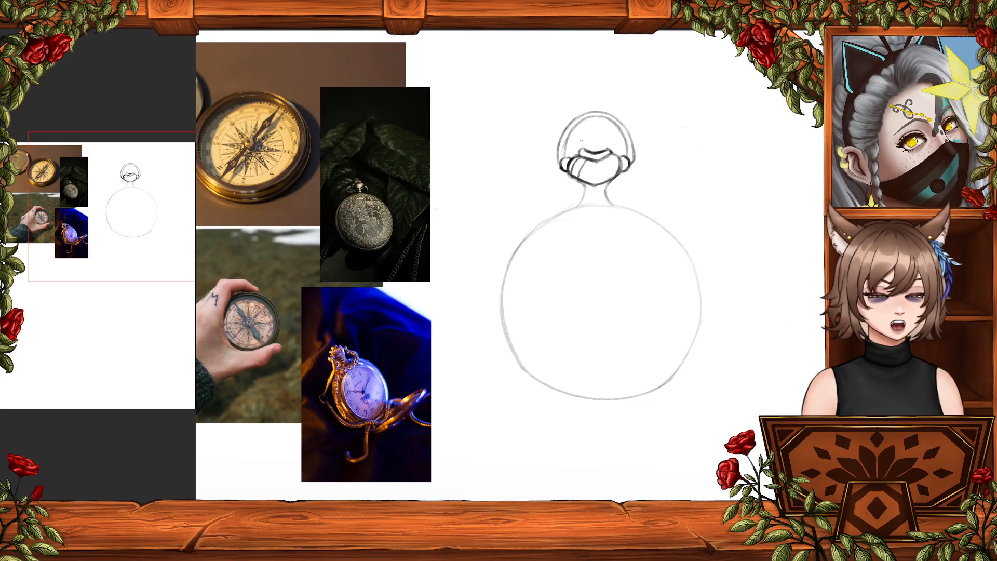
- Draw a small domed cap on top of the crown and curled scrolls on both sides of the neck
left_click_drag(585, 150, 607, 149)
key("ctrl+z")
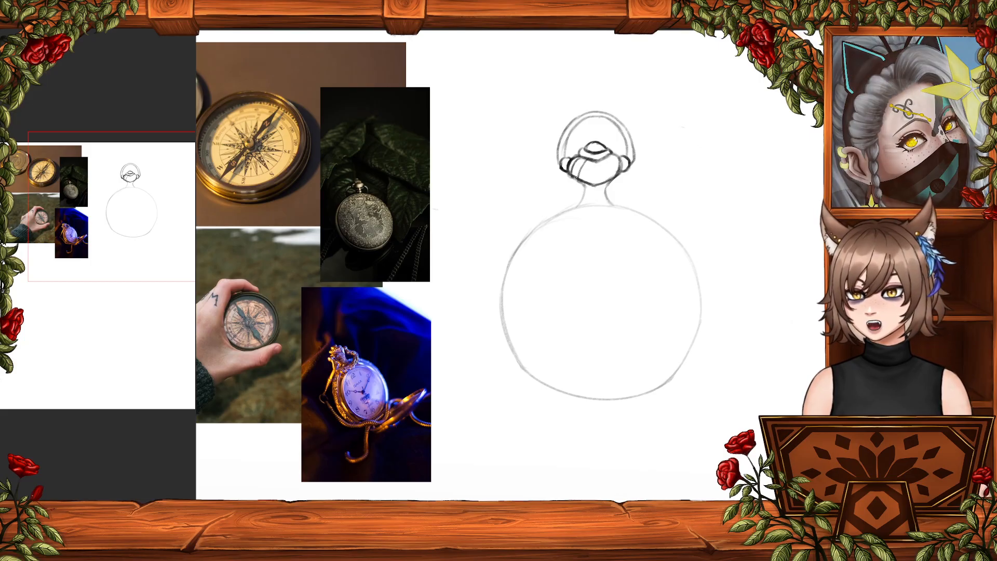
mouse_move(575, 180)
left_mouse_down()
mouse_move(588, 191)
mouse_move(577, 190)
mouse_move(627, 200)
mouse_move(573, 204)
mouse_move(579, 195)
mouse_move(571, 209)
left_mouse_up()
key("ctrl+z")
key("ctrl+z")
key("ctrl+z")
key("ctrl+z")
key("ctrl+z")
key("ctrl+z")
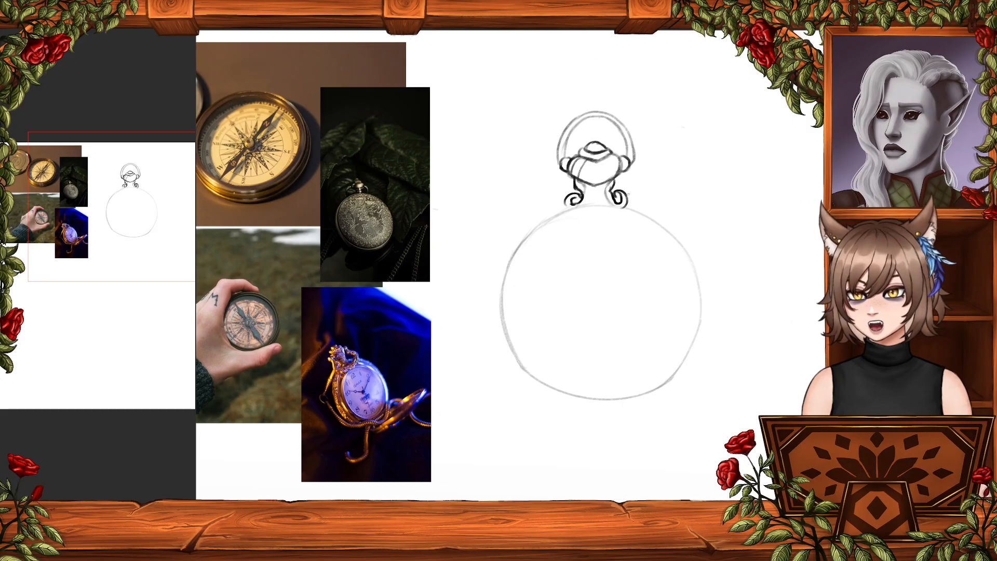
- Refine the scrolls beside the neck and remove the inner neck lines between them
mouse_move(618, 197)
left_mouse_down()
mouse_move(622, 205)
mouse_move(623, 195)
left_mouse_up()
key("ctrl+z")
key("ctrl+z")
key("ctrl+z")
key("ctrl+z")
key("ctrl+z")
key("ctrl+z")
key("ctrl+z")
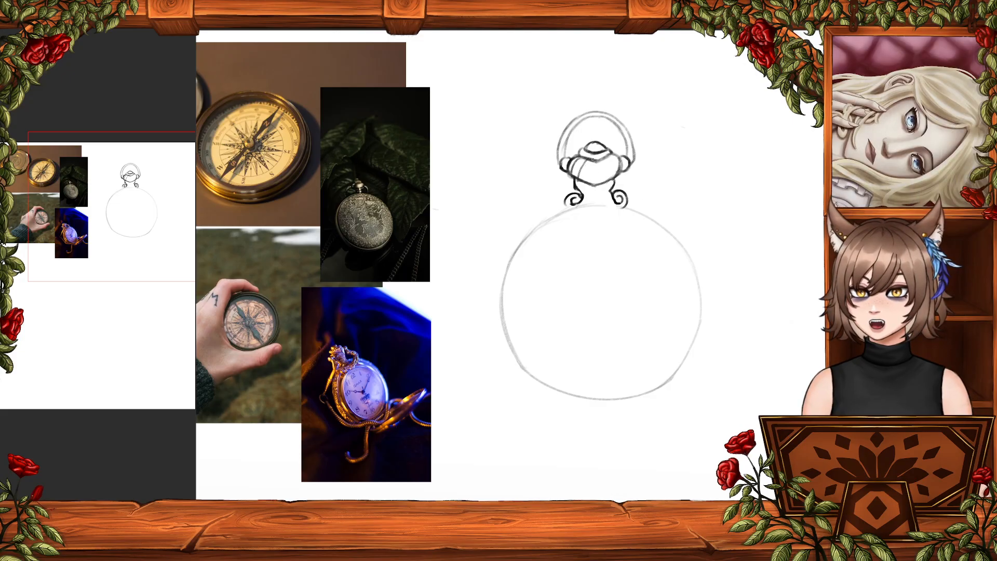
- Draw curved vertical ribs across the whole body of the crown
mouse_move(592, 159)
left_mouse_down()
mouse_move(589, 188)
mouse_move(618, 174)
left_mouse_up()
key("ctrl+z")
key("ctrl+z")
key("ctrl+z")
key("ctrl+z")
key("ctrl+z")
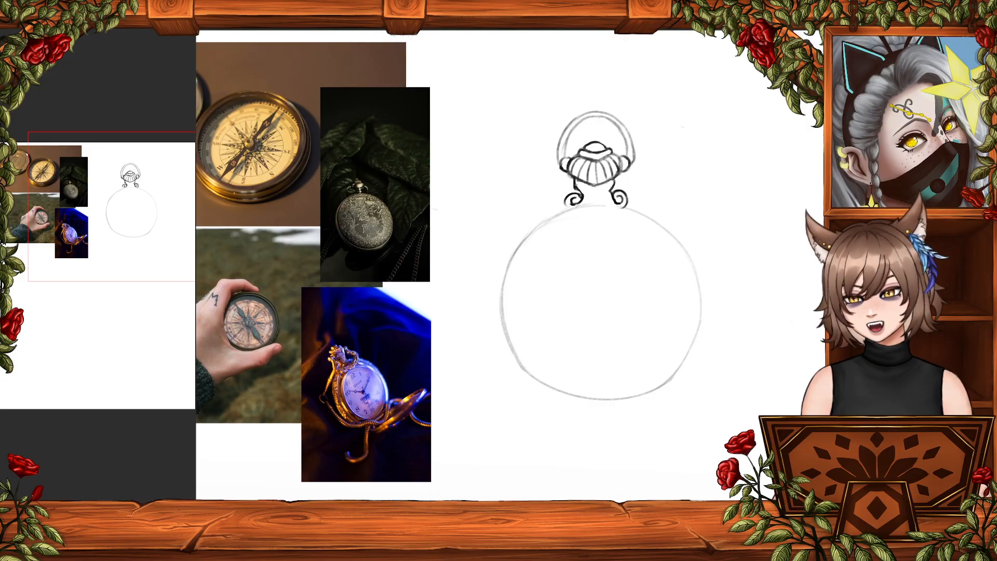
- Thicken the stems joining the crown's underside to the two scrolls
left_click_drag(573, 180, 580, 197)
key("ctrl+z")
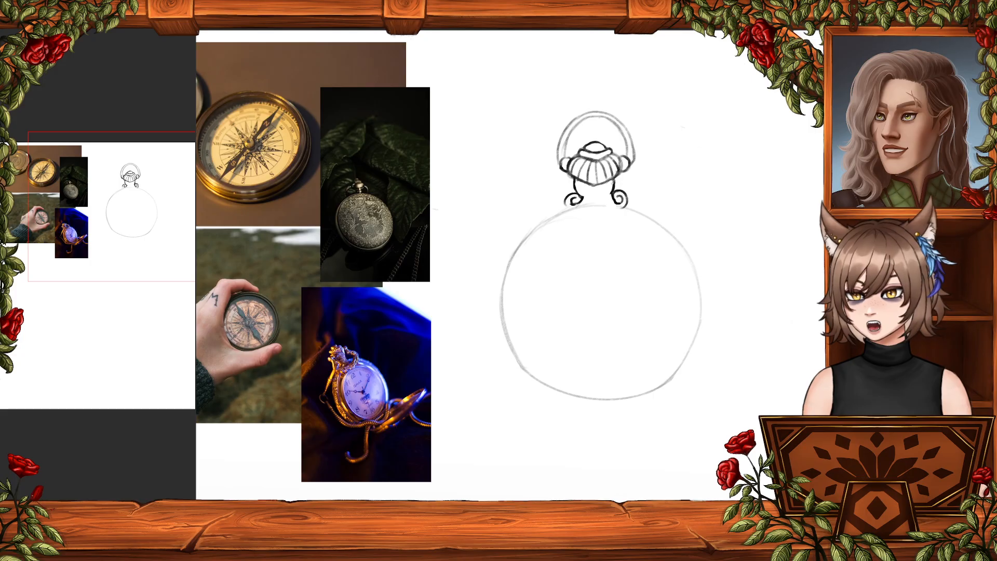
left_click_drag(613, 183, 611, 194)
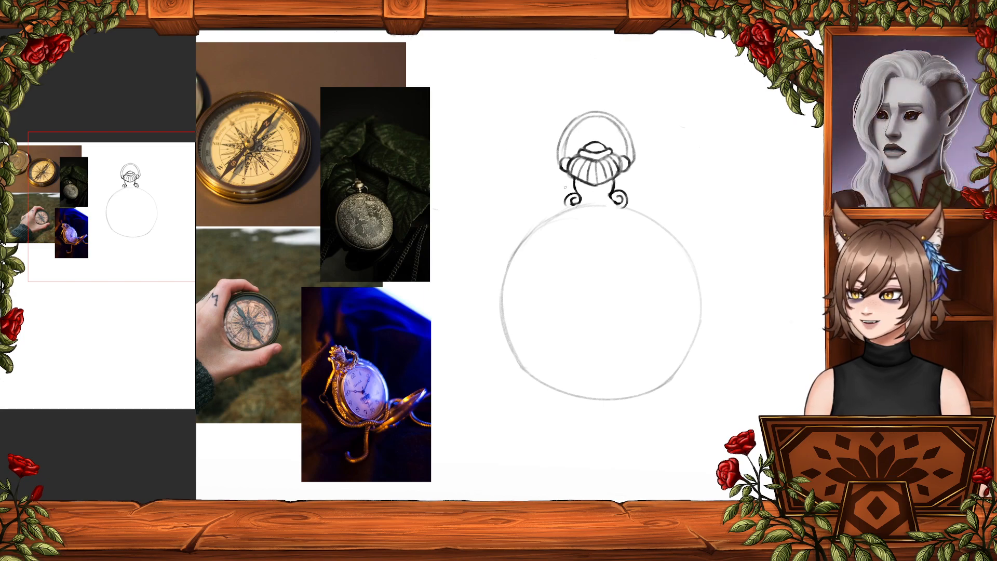
left_click_drag(572, 203, 507, 266)
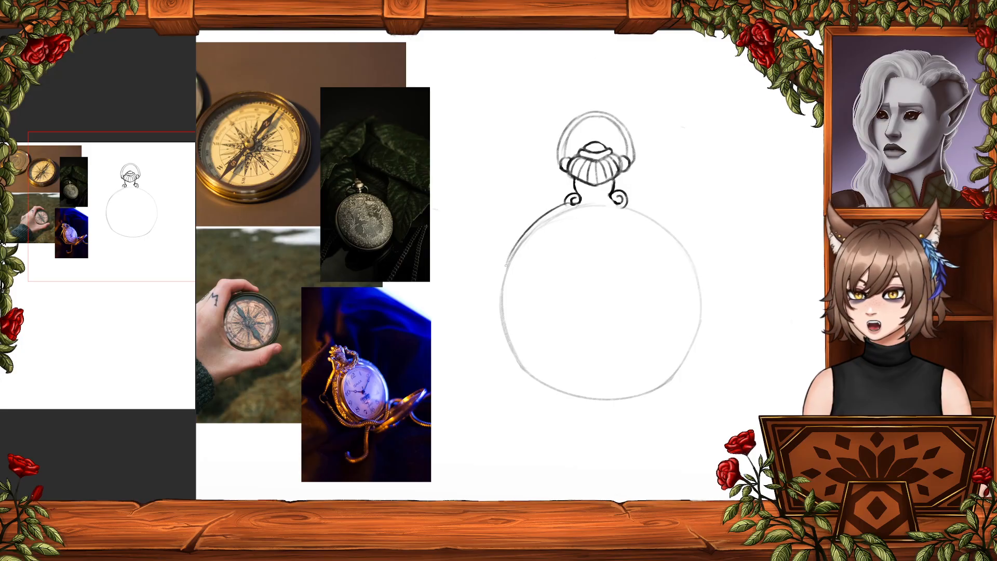
key("ctrl+z")
left_click_drag(571, 204, 513, 293)
key("ctrl+z")
key("ctrl+y")
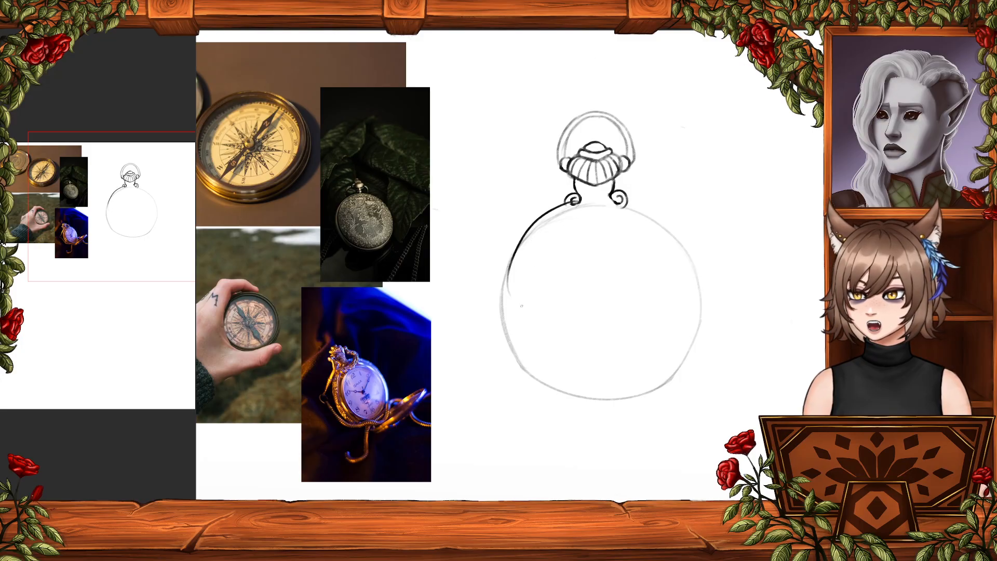
key("ctrl+z")
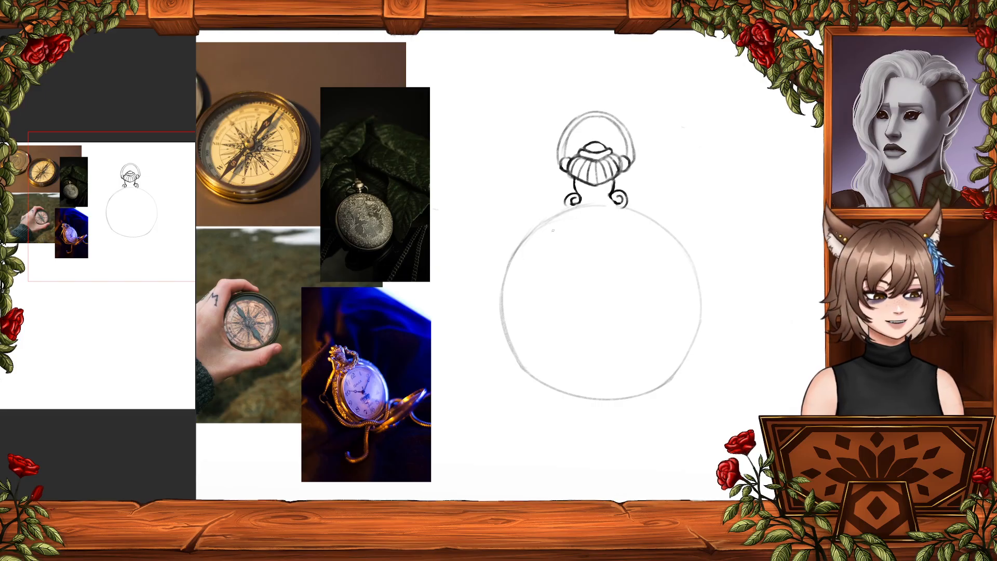
mouse_move(568, 197)
left_mouse_down()
mouse_move(573, 211)
mouse_move(491, 290)
left_mouse_up()
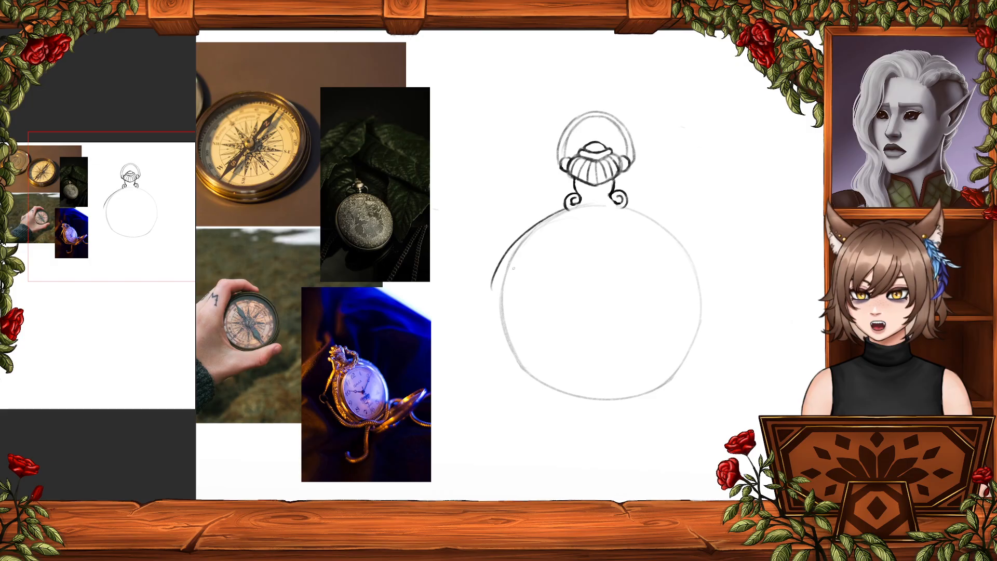
key("ctrl+z")
mouse_move(564, 209)
left_mouse_down()
mouse_move(512, 310)
mouse_move(559, 209)
mouse_move(511, 351)
left_mouse_up()
key("ctrl+z")
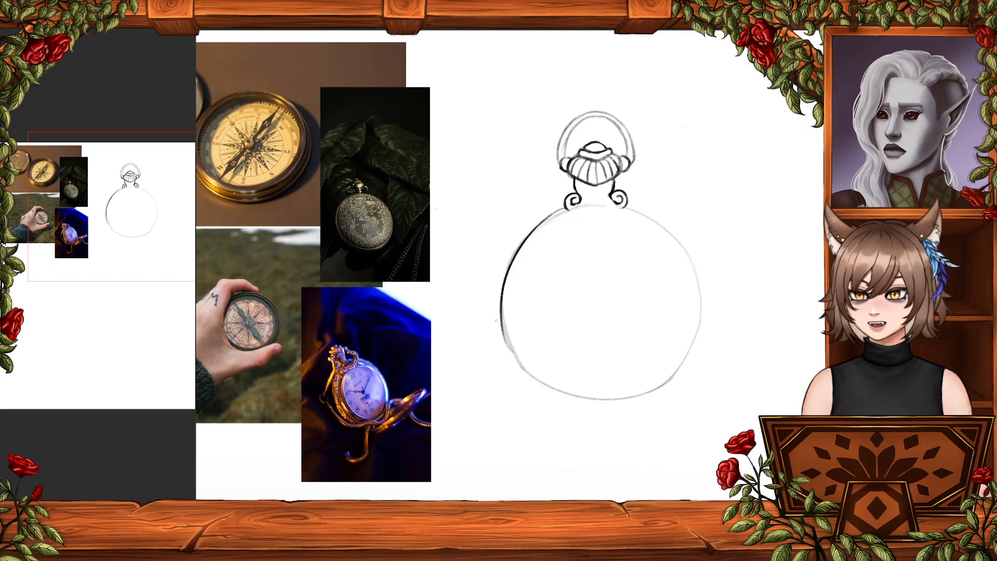
key("ctrl+z")
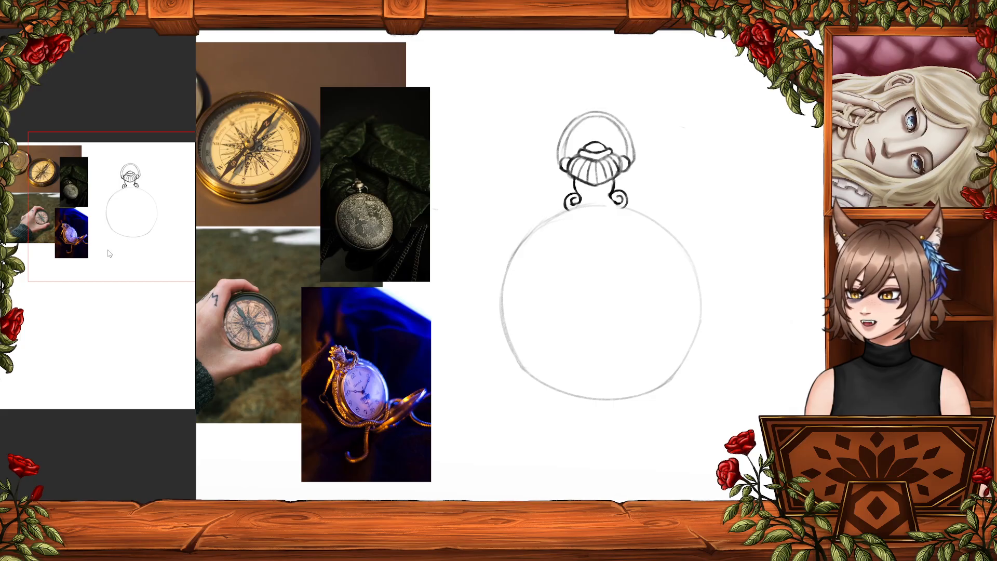
key("ctrl+t")
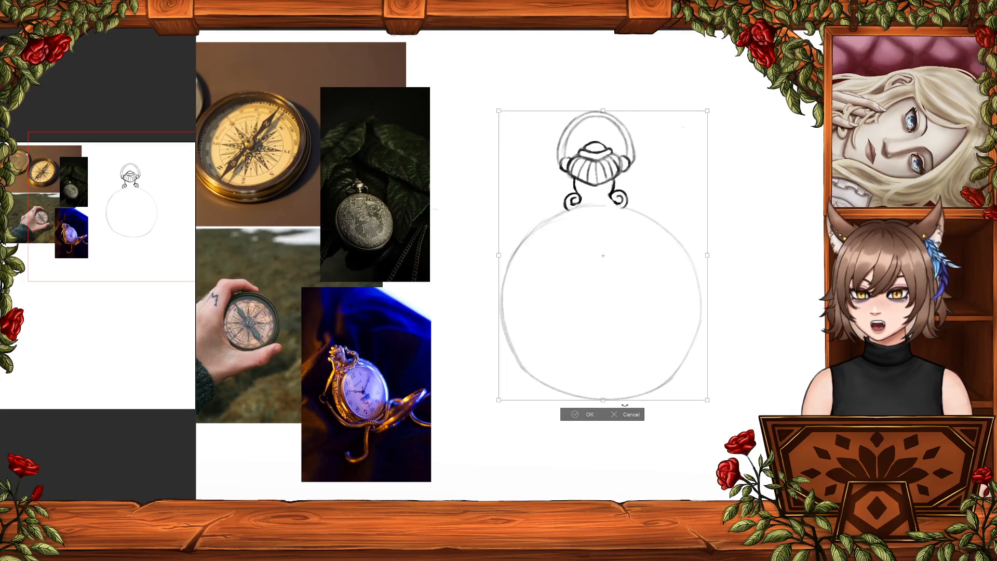
left_click(626, 416)
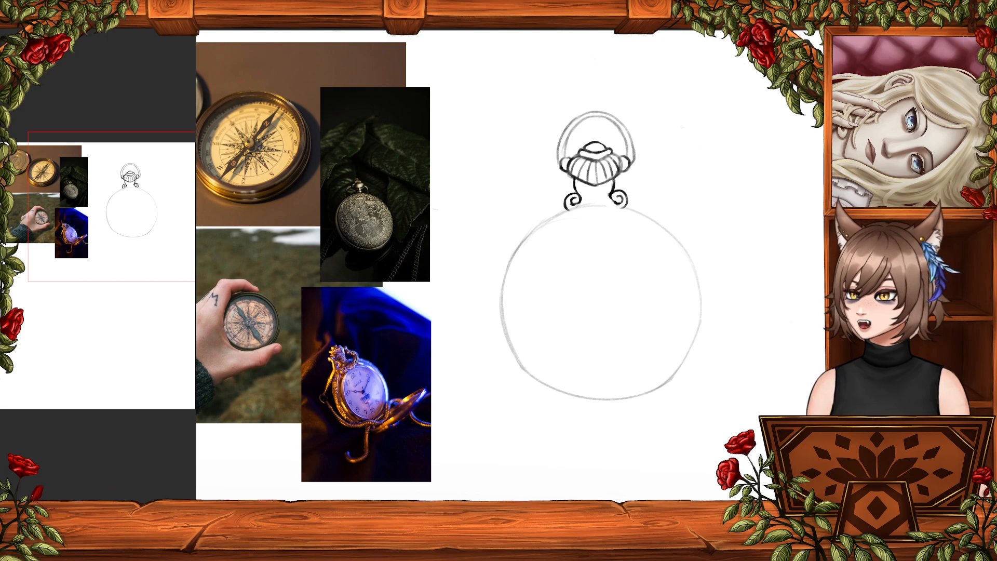
- Place a vertical symmetry ruler through the centre of the crown and round case
left_click_drag(567, 234, 513, 234)
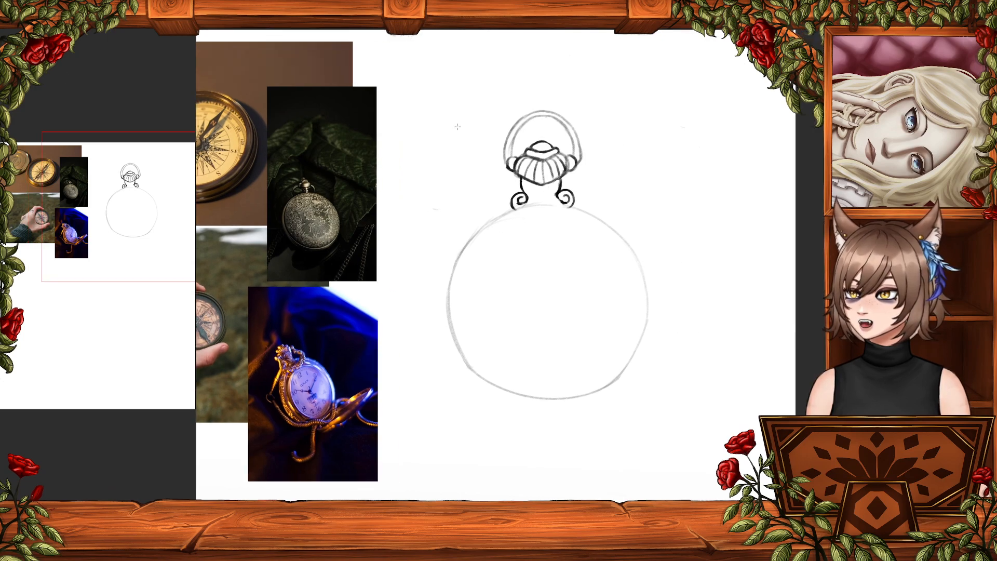
left_click_drag(539, 32, 532, 498)
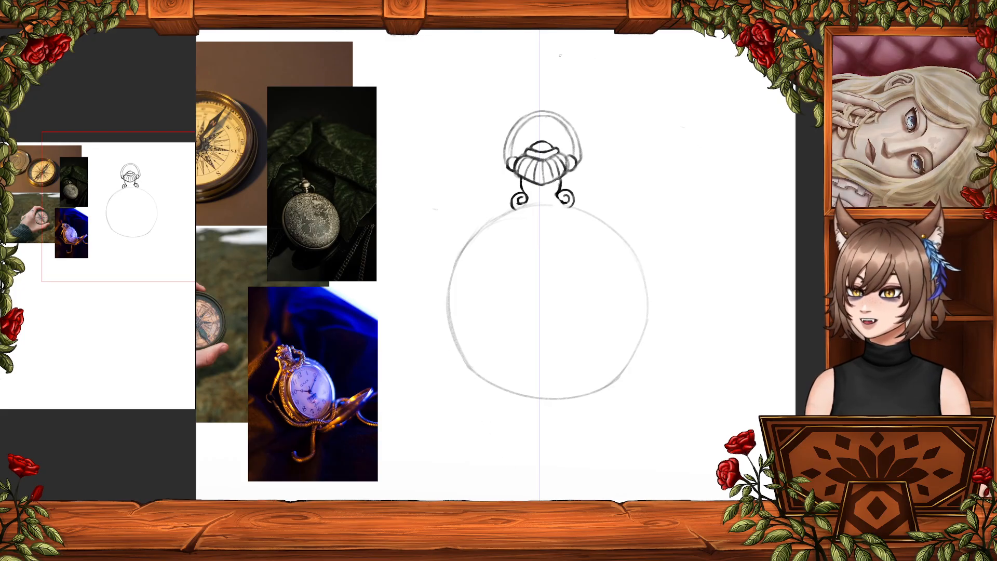
left_click_drag(623, 193, 614, 271)
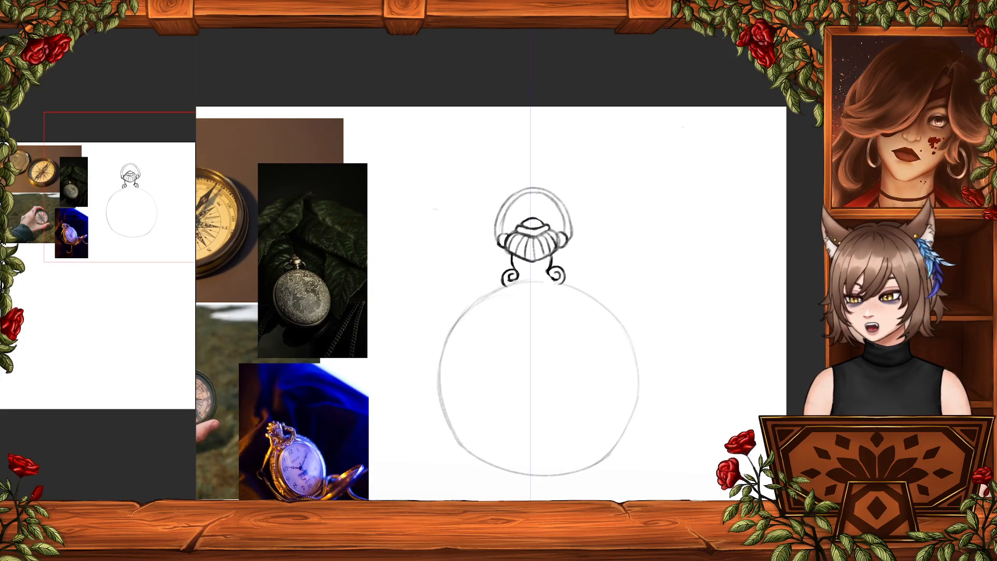
- Redraw the outline of the crown's body in bold, mirrored lines down to its central point
scroll(529, 279, "down", 5)
scroll(530, 279, "up", 6)
scroll(530, 280, "up", 2)
left_click_drag(570, 261, 554, 363)
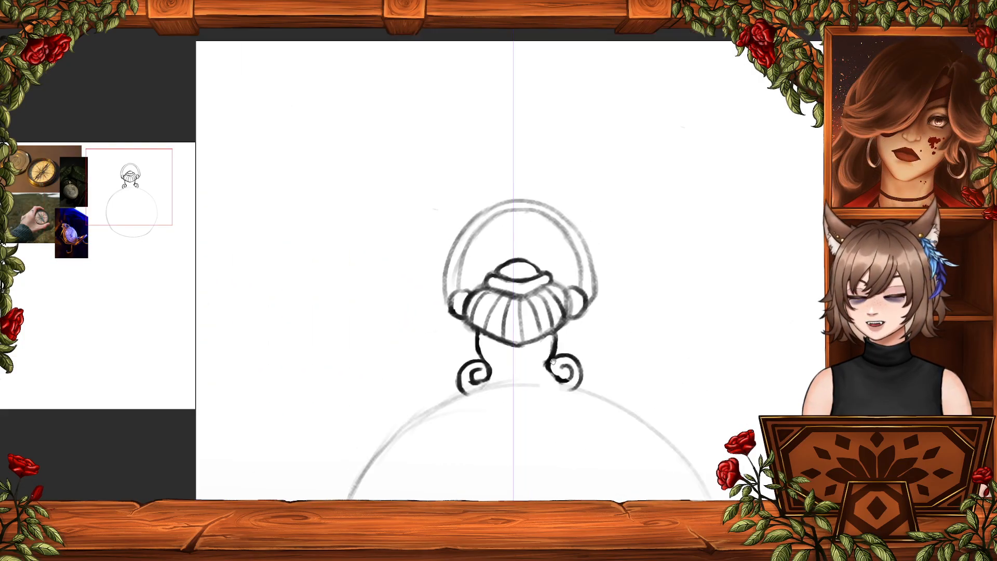
left_click_drag(465, 322, 514, 344)
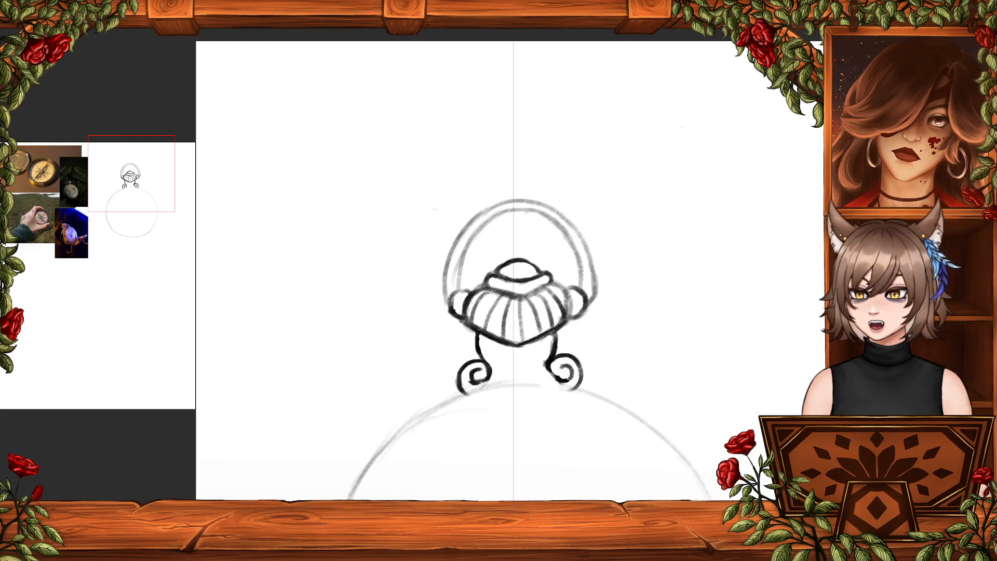
key("ctrl+z")
left_click_drag(465, 321, 513, 343)
key("ctrl+z")
mouse_move(465, 321)
left_mouse_down()
mouse_move(514, 343)
mouse_move(486, 342)
mouse_move(524, 352)
left_mouse_up()
key("ctrl+z")
key("ctrl+z")
key("ctrl+z")
key("ctrl+z")
key("ctrl+z")
key("ctrl+z")
key("e")
key("b")
mouse_move(467, 325)
left_mouse_down()
mouse_move(508, 342)
mouse_move(469, 325)
left_mouse_up()
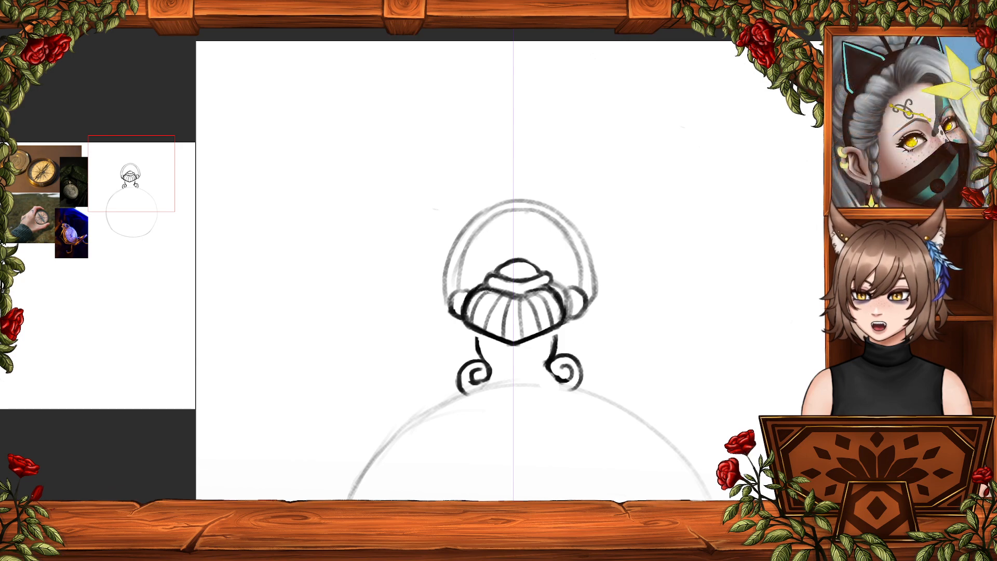
- Redraw the crown's upper edge and the collar band beneath the cap with bold symmetrical lines
left_click_drag(481, 286, 515, 294)
key("ctrl+z")
key("ctrl+z")
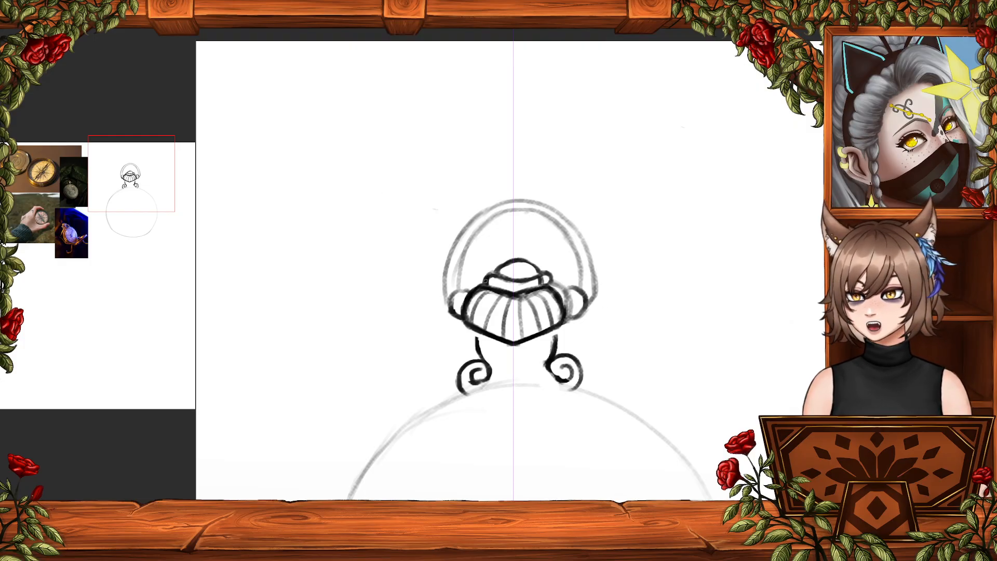
left_click_drag(486, 281, 516, 281)
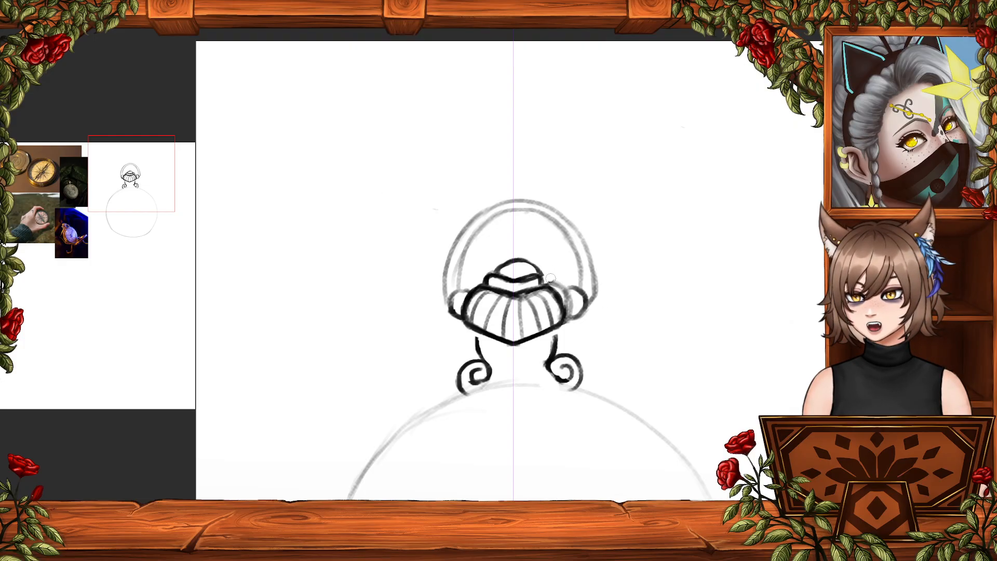
- Erase the round knobs beside the crown and thicken the curved side edges of its body
mouse_move(561, 284)
left_mouse_down()
mouse_move(574, 318)
mouse_move(573, 296)
mouse_move(566, 331)
left_mouse_up()
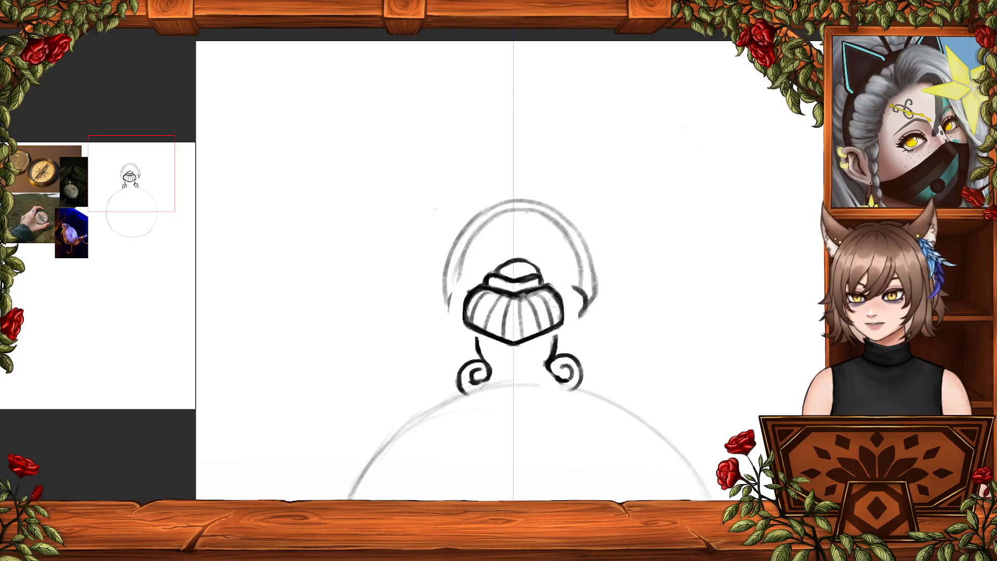
left_click_drag(554, 286, 562, 326)
key("ctrl+z")
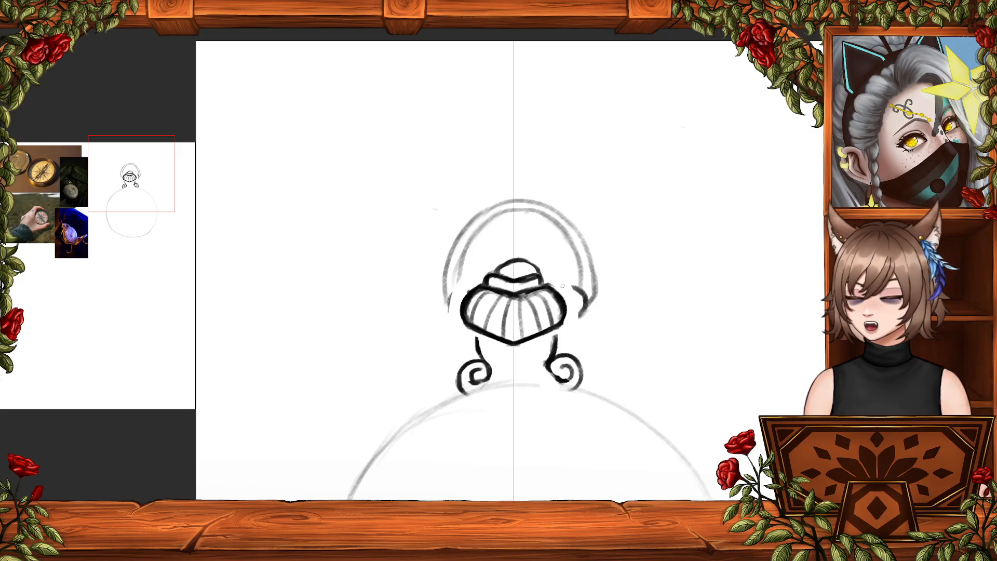
- Redraw the small cap on top of the crown as a bold symmetrical dome
mouse_move(497, 275)
left_mouse_down()
mouse_move(508, 252)
mouse_move(497, 254)
mouse_move(505, 247)
mouse_move(513, 263)
left_mouse_up()
key("ctrl+z")
key("ctrl+z")
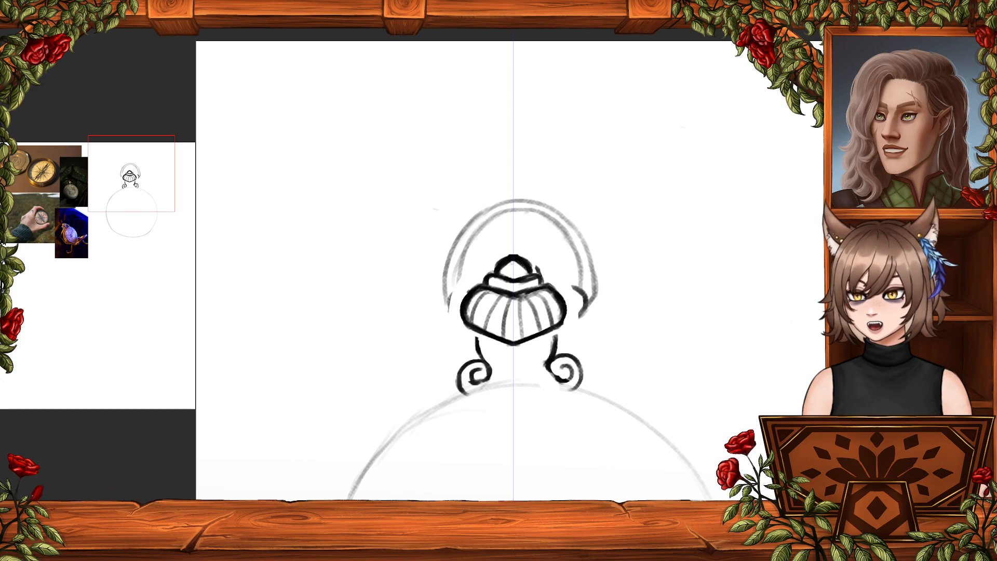
mouse_move(523, 259)
left_mouse_down()
mouse_move(535, 267)
mouse_move(504, 271)
mouse_move(523, 264)
left_mouse_up()
key("ctrl+z")
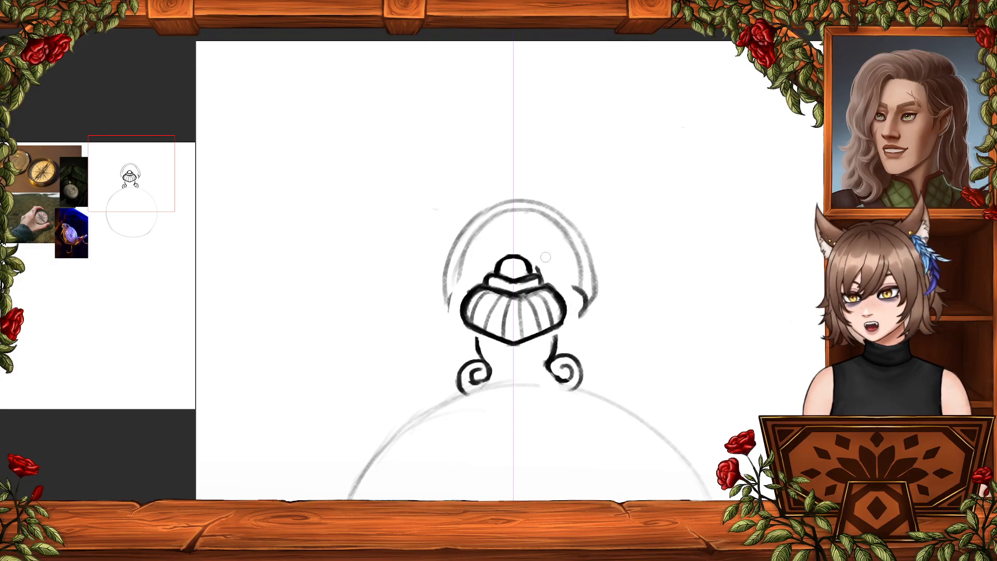
- Erase the old rough bow around the crown
left_click_drag(583, 310, 578, 253)
mouse_move(597, 292)
left_mouse_down()
mouse_move(585, 240)
mouse_move(540, 207)
mouse_move(578, 232)
mouse_move(549, 220)
mouse_move(474, 236)
mouse_move(464, 263)
left_mouse_up()
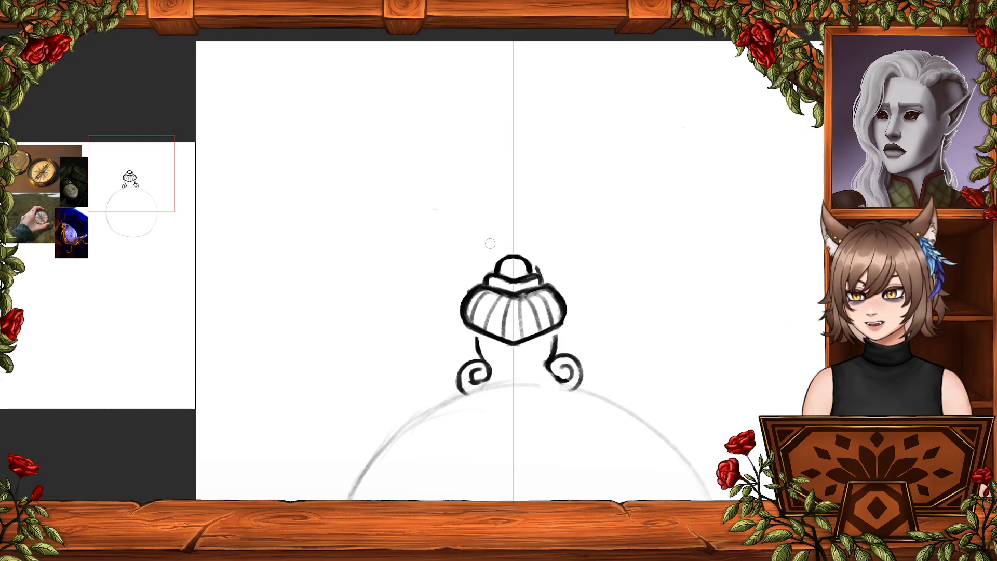
mouse_move(514, 227)
left_mouse_down()
mouse_move(611, 308)
mouse_move(611, 387)
left_mouse_up()
key("ctrl+z")
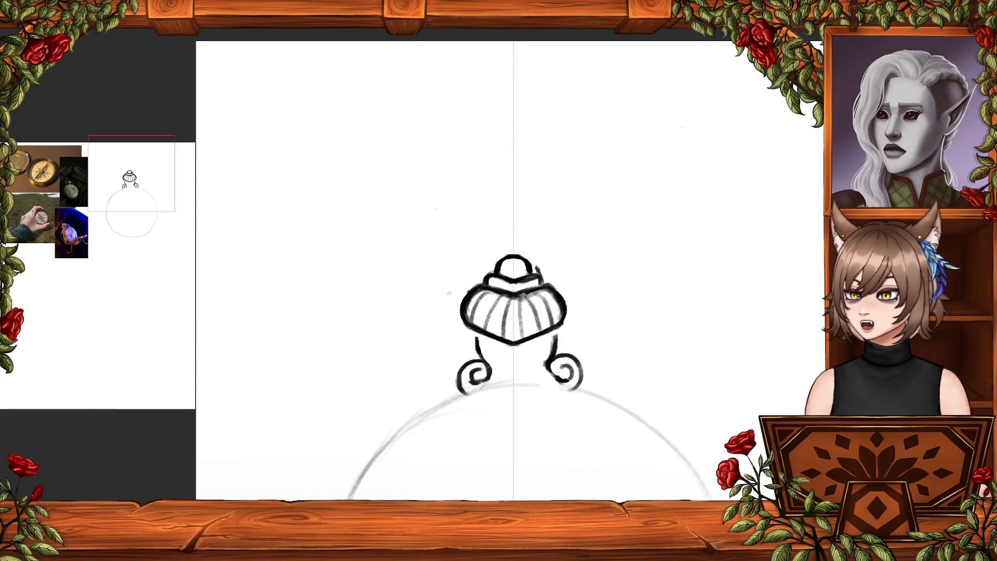
- Draw small mirrored loops on both sides of the crown's body to hold the bow
mouse_move(461, 312)
left_mouse_down()
mouse_move(472, 293)
mouse_move(453, 307)
mouse_move(472, 291)
mouse_move(460, 312)
mouse_move(465, 292)
left_mouse_up()
key("ctrl+z")
key("ctrl+z")
key("ctrl+z")
key("ctrl+z")
key("ctrl+z")
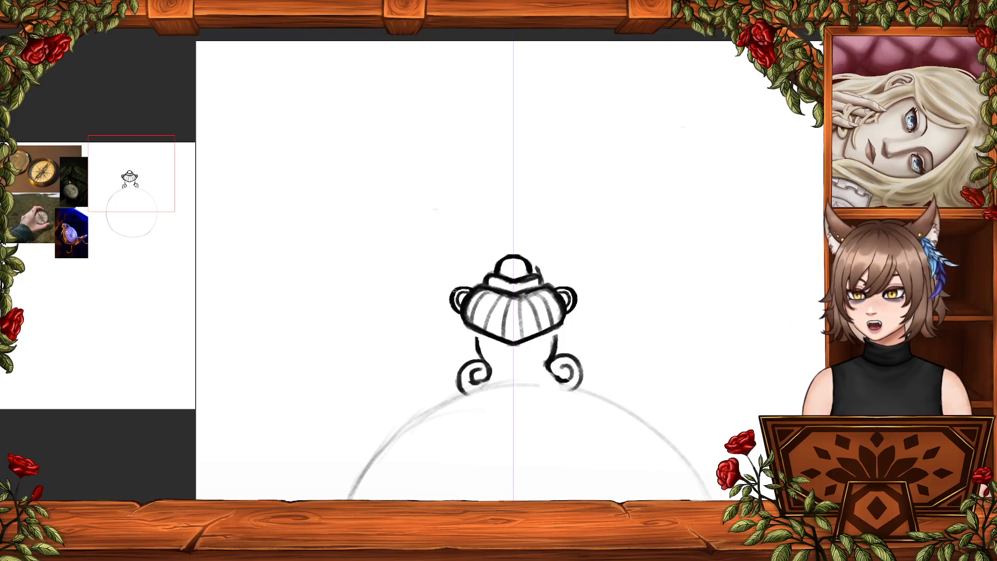
- Draw the bow's outer arc symmetrically from the side loops up over the crown
mouse_move(454, 290)
left_mouse_down()
mouse_move(450, 266)
mouse_move(513, 199)
left_mouse_up()
key("ctrl+z")
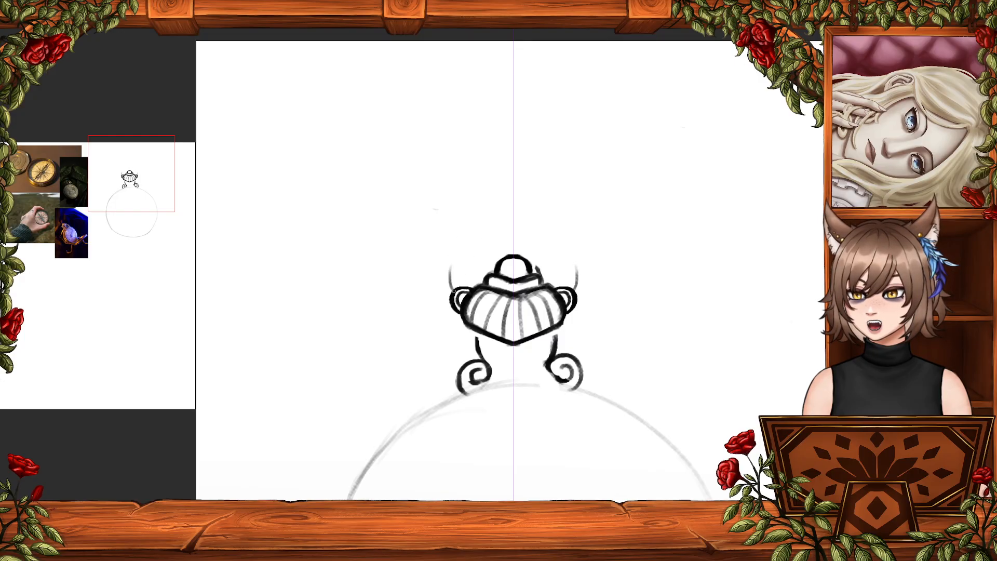
left_click_drag(450, 275, 513, 212)
key("ctrl+z")
left_click_drag(445, 287, 508, 212)
key("ctrl+z")
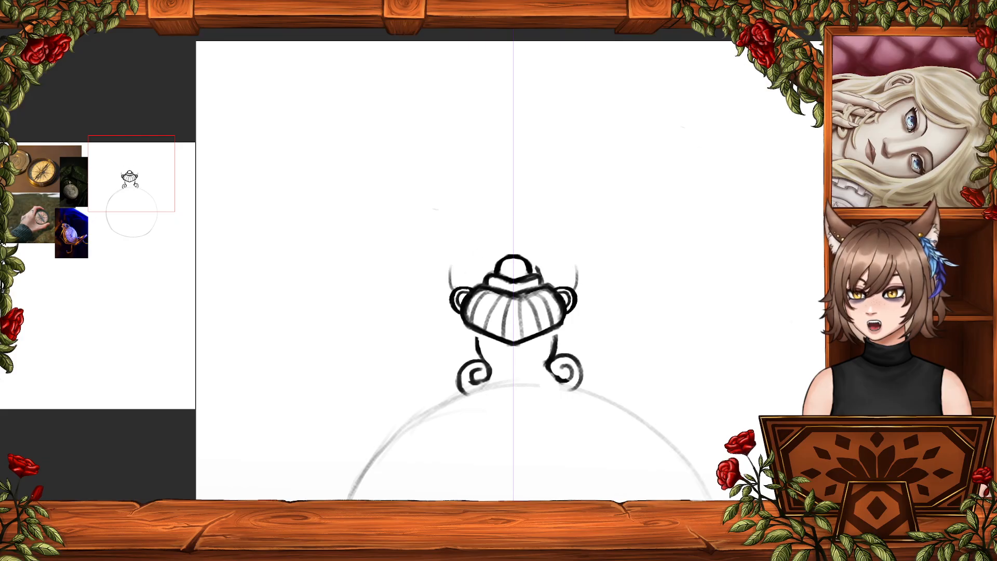
left_click_drag(448, 286, 519, 206)
key("ctrl+z")
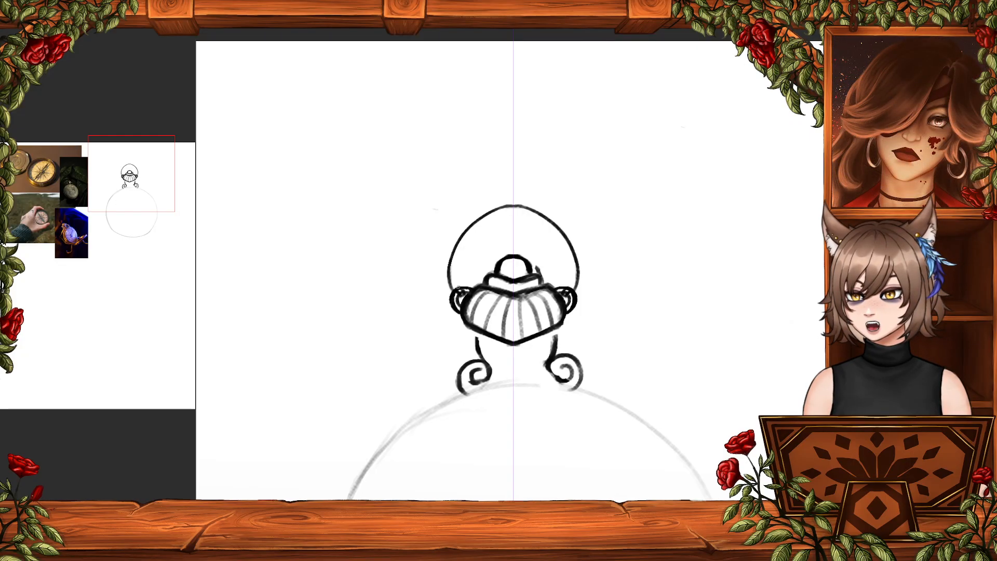
- Draw the bow's inner arc parallel to the outer one to give the bow thickness
mouse_move(457, 286)
left_mouse_down()
mouse_move(464, 240)
mouse_move(503, 209)
left_mouse_up()
key("ctrl+z")
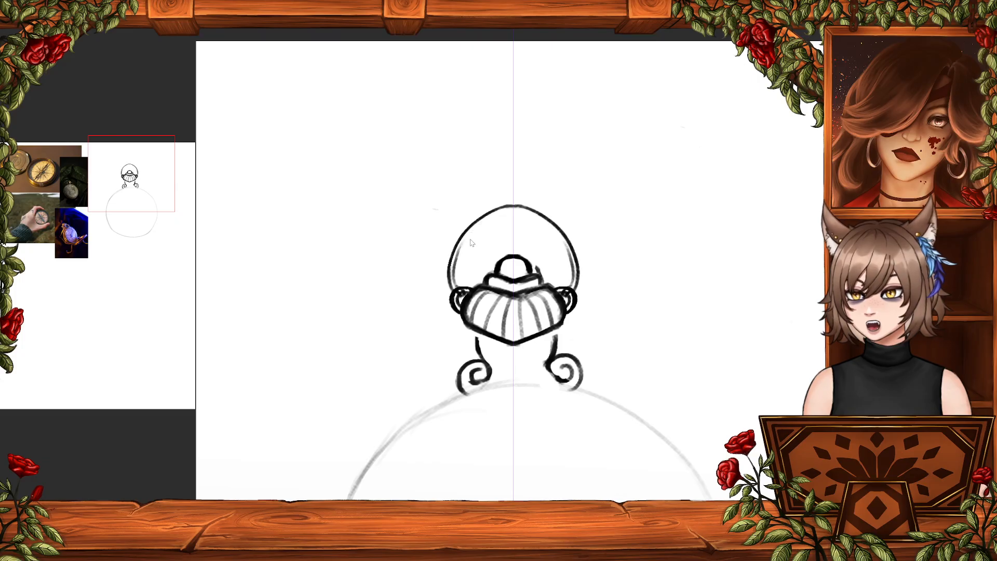
left_click_drag(462, 248, 525, 206)
key("ctrl+z")
mouse_move(459, 252)
left_mouse_down()
mouse_move(512, 211)
mouse_move(501, 217)
left_mouse_up()
key("ctrl+z")
key("ctrl+z")
left_click_drag(458, 256, 502, 218)
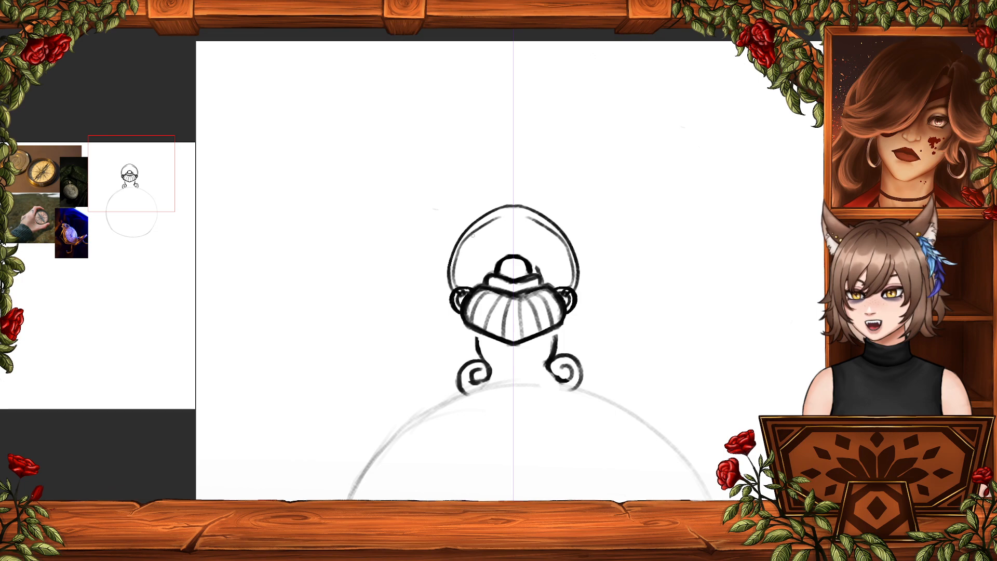
key("ctrl+z")
left_click_drag(457, 259, 507, 213)
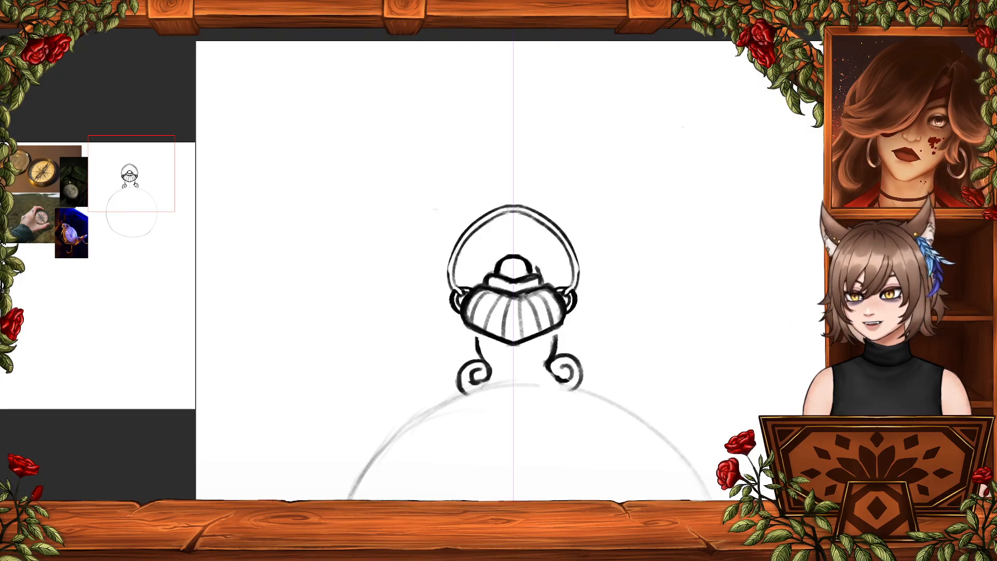
left_click_drag(485, 221, 458, 252)
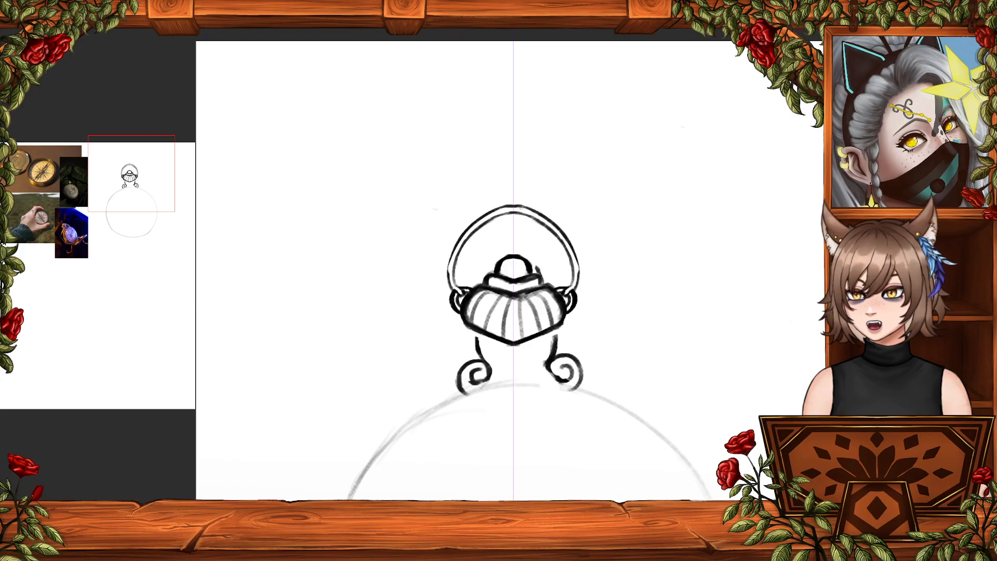
- Darken and even out the bow's outer line along its lower sides
mouse_move(461, 251)
left_mouse_down()
mouse_move(455, 281)
mouse_move(455, 243)
left_mouse_up()
key("ctrl+z")
key("ctrl+z")
key("ctrl+z")
left_click_drag(449, 279, 459, 241)
key("ctrl+z")
key("ctrl+z")
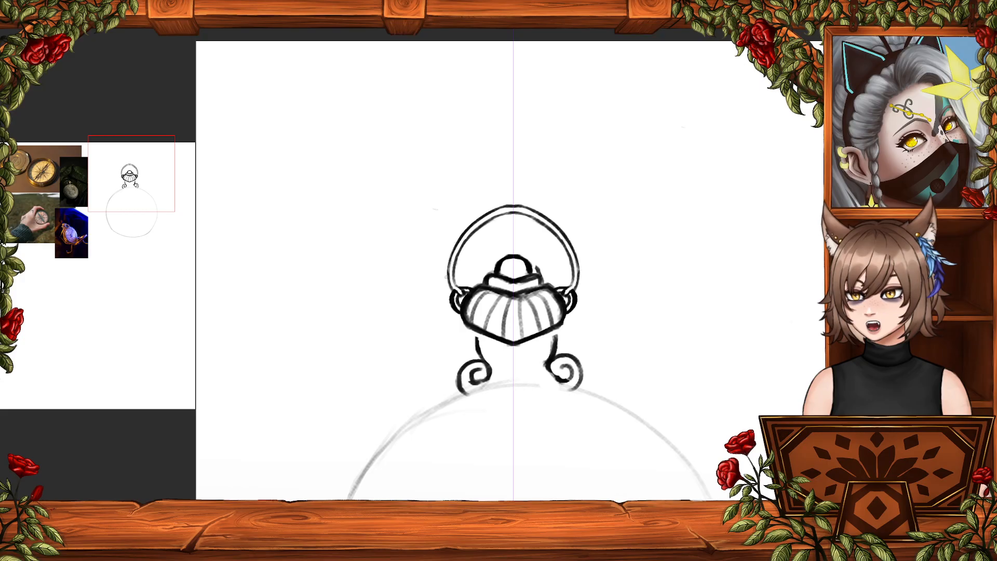
left_click_drag(448, 278, 451, 254)
key("ctrl+z")
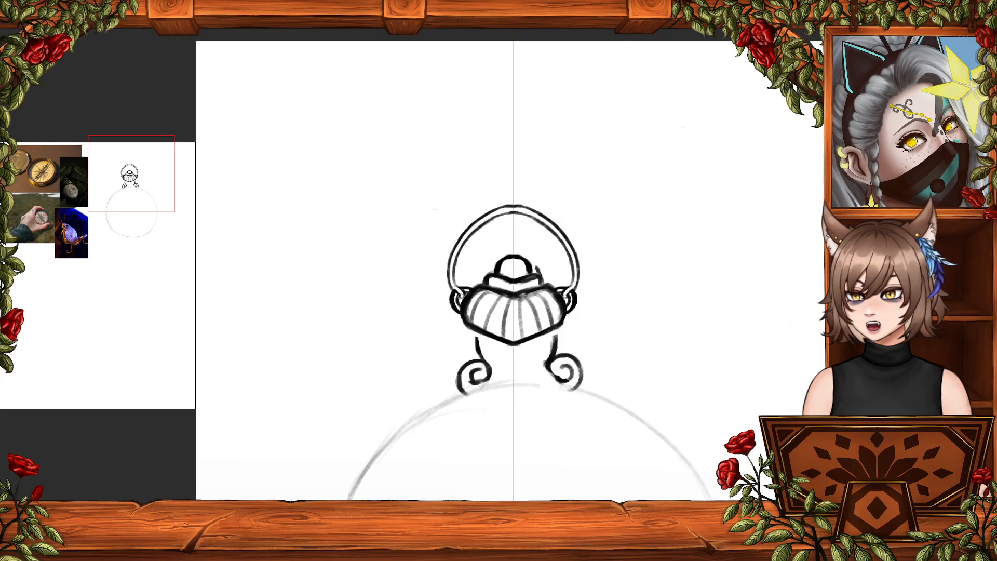
- Redraw the curved ribs on both sides of the crown's body as dark, clean mirrored lines
left_click_drag(490, 305, 471, 263)
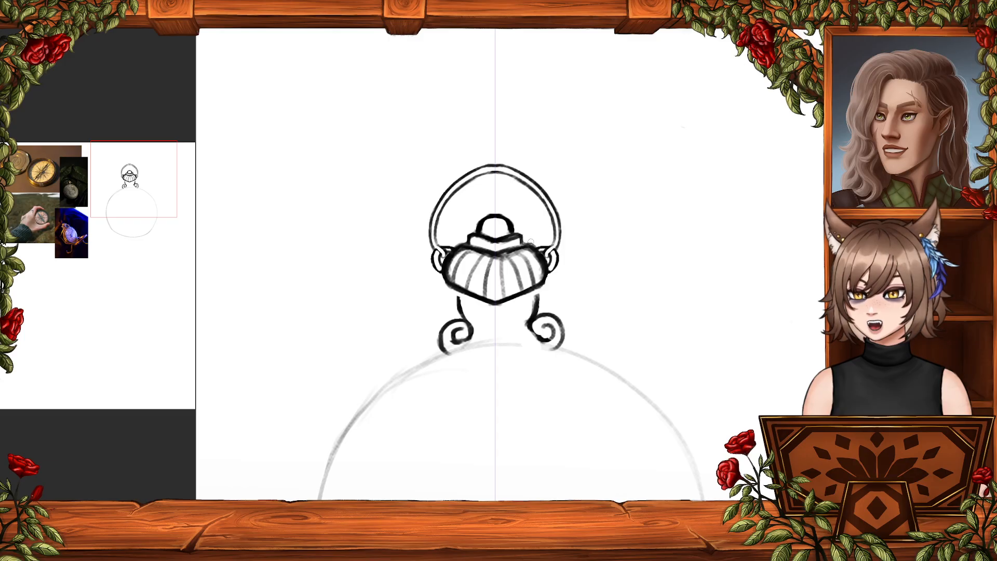
mouse_move(480, 245)
left_mouse_down()
mouse_move(515, 134)
mouse_move(476, 240)
mouse_move(450, 274)
mouse_move(463, 288)
mouse_move(478, 251)
left_mouse_up()
key("ctrl+z")
key("ctrl+z")
key("ctrl+z")
left_click_drag(463, 287, 477, 250)
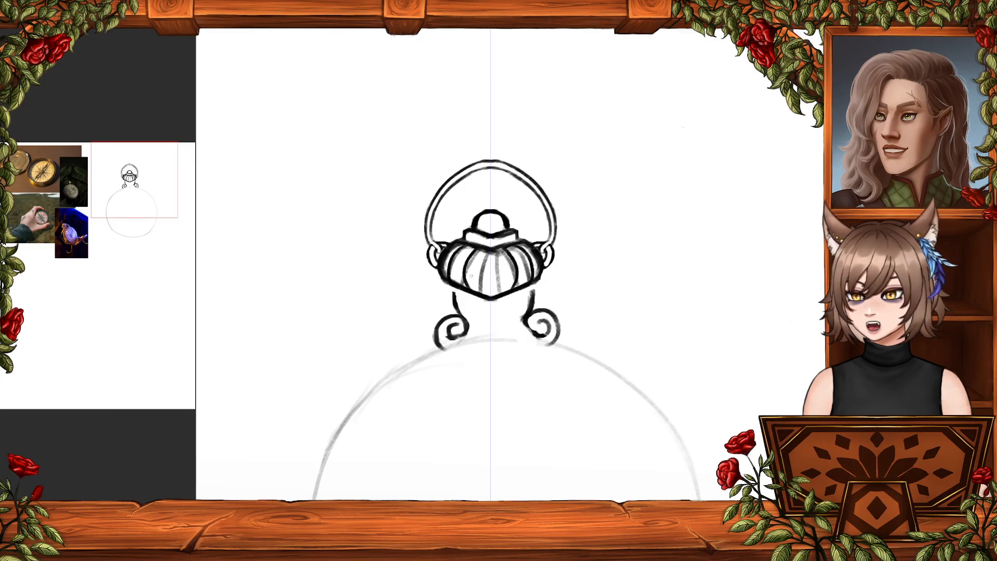
key("ctrl+z")
left_click_drag(465, 287, 477, 251)
key("ctrl+z")
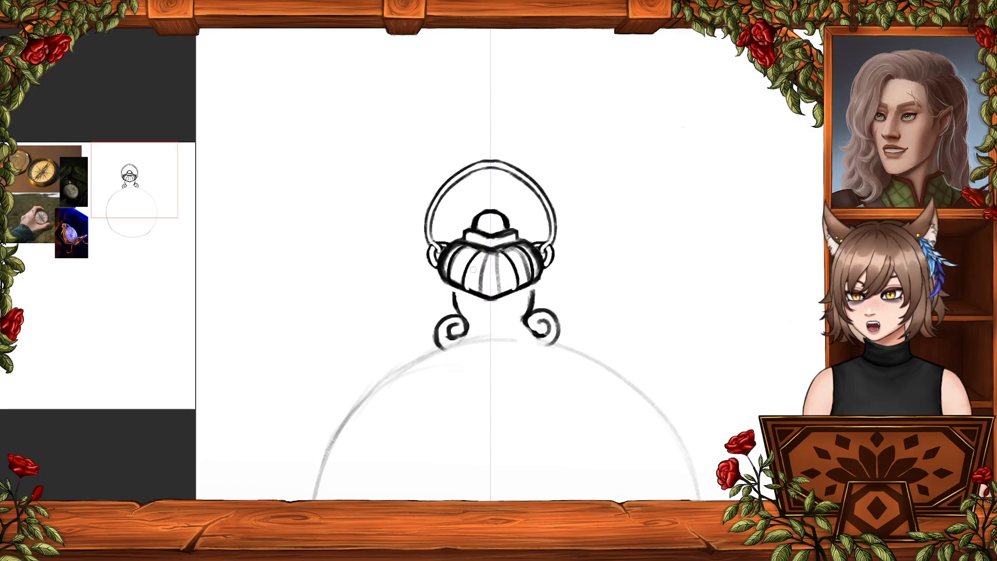
key("ctrl+z")
key("ctrl+z")
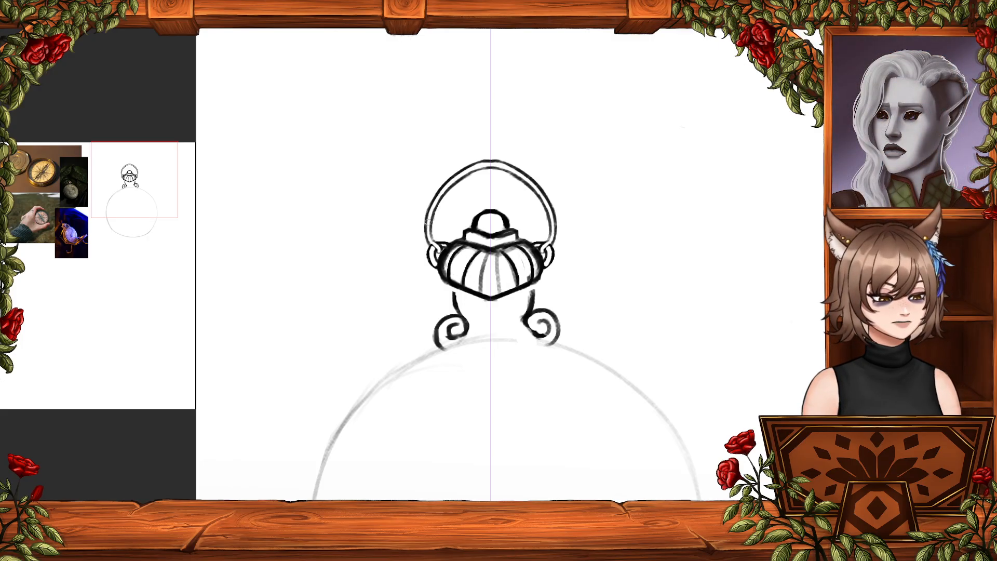
mouse_move(469, 250)
left_mouse_down()
mouse_move(445, 269)
mouse_move(452, 252)
left_mouse_up()
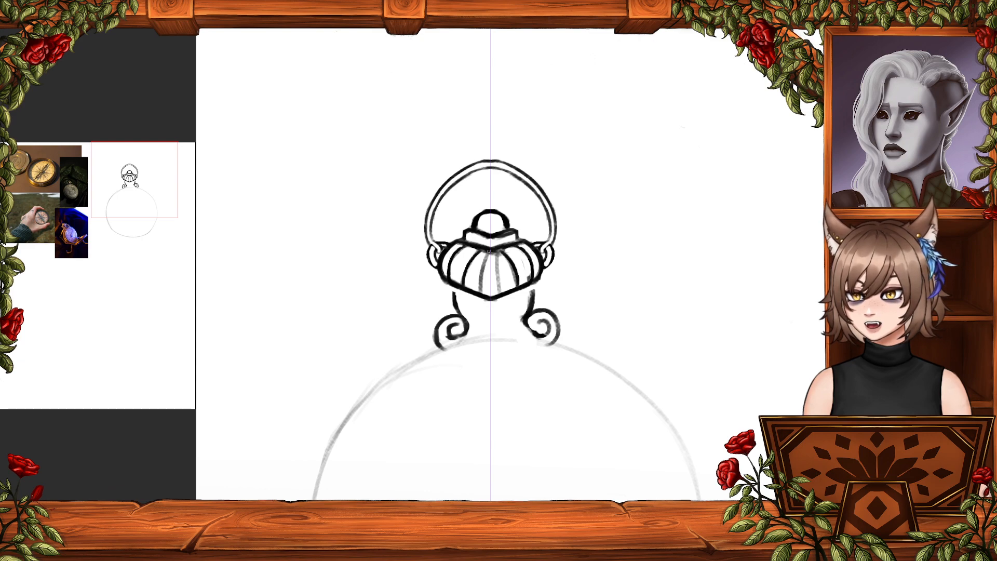
- Clean up the body's upper edge beneath the collar and draw the crown's central rib as a pointed oval on the symmetry axis
mouse_move(468, 241)
left_mouse_down()
mouse_move(488, 249)
mouse_move(468, 242)
mouse_move(485, 240)
left_mouse_up()
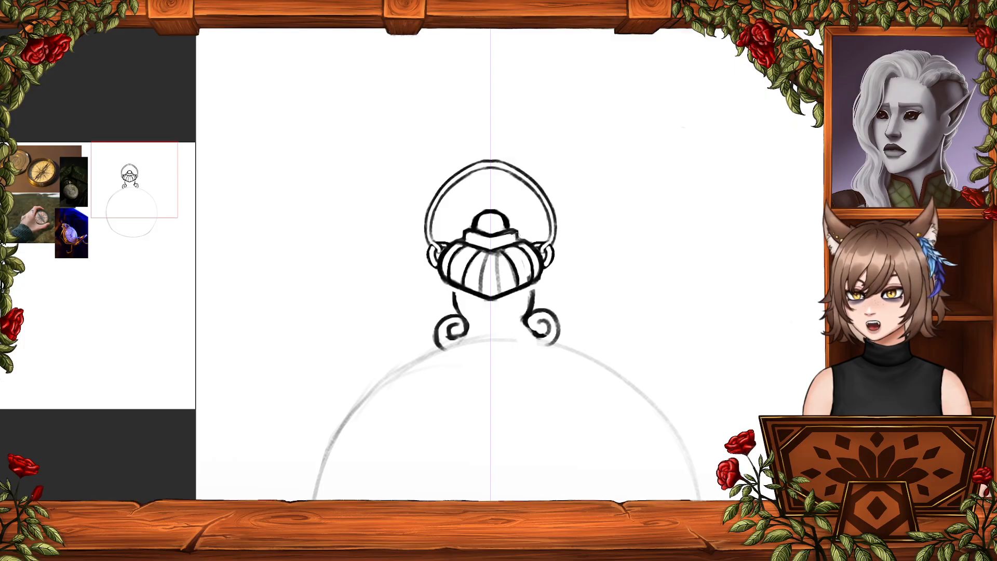
left_click_drag(495, 253, 500, 291)
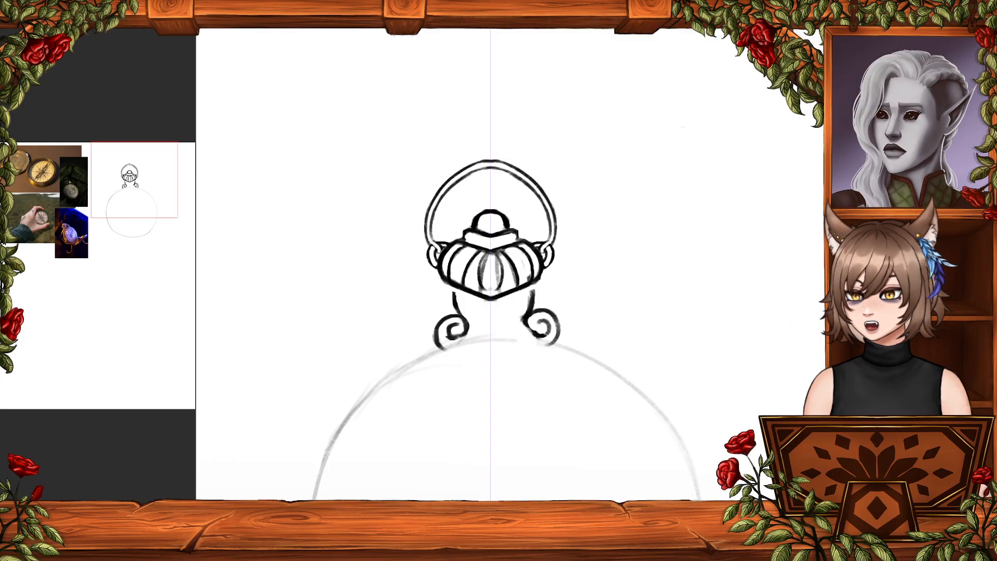
key("ctrl+z")
left_click_drag(494, 253, 494, 295)
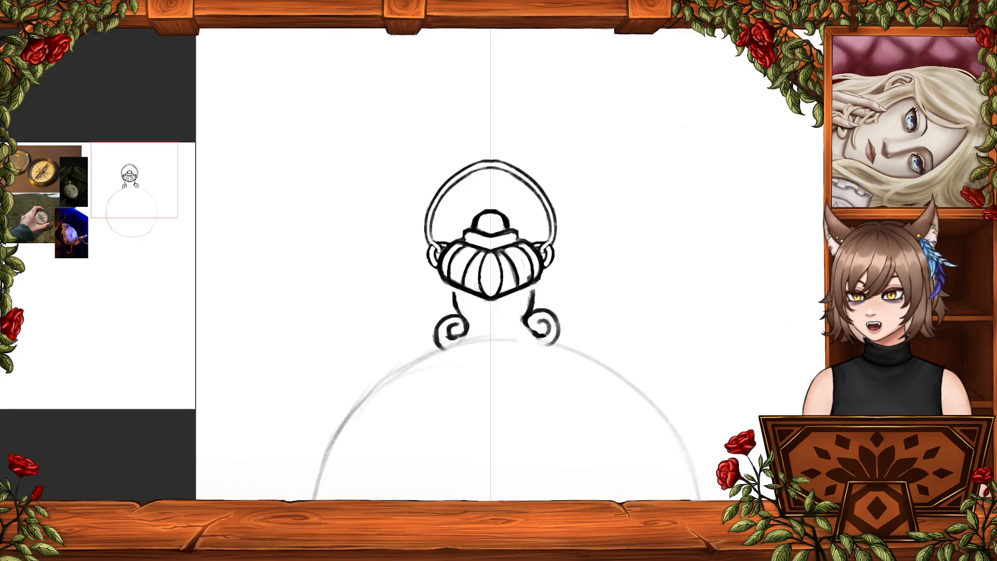
- Draw the neck's mirrored side lines below the crown and reshape the crown's pointed underside into a rounded, scalloped edge
left_click_drag(453, 285, 465, 317)
key("ctrl+z")
mouse_move(450, 282)
left_mouse_down()
mouse_move(450, 313)
mouse_move(460, 322)
mouse_move(458, 298)
mouse_move(473, 331)
mouse_move(462, 311)
left_mouse_up()
key("ctrl+z")
key("e")
key("e")
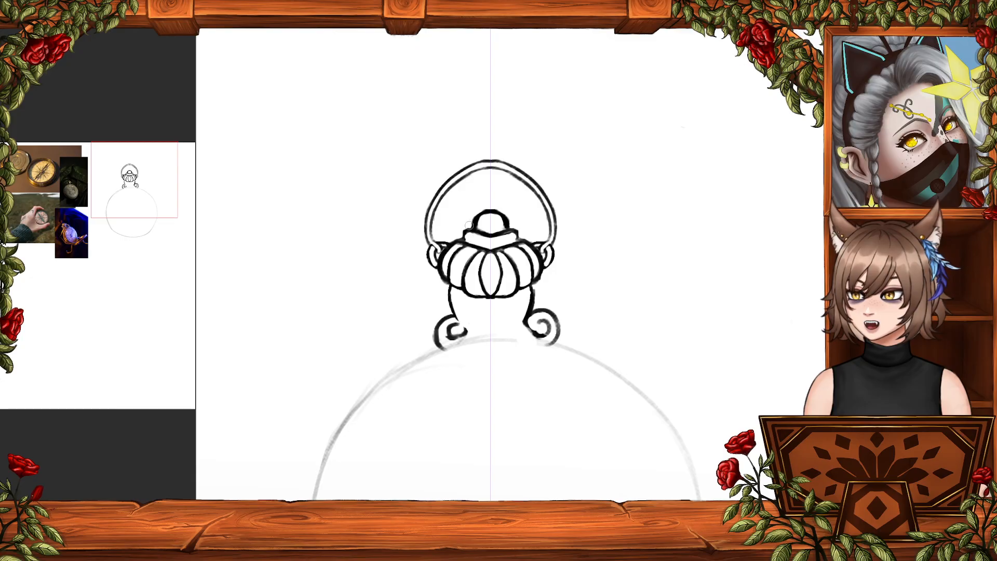
- Refine the lower ends of the neck's side lines where they meet the scrolls
mouse_move(501, 298)
left_mouse_down()
mouse_move(491, 251)
mouse_move(481, 246)
left_mouse_up()
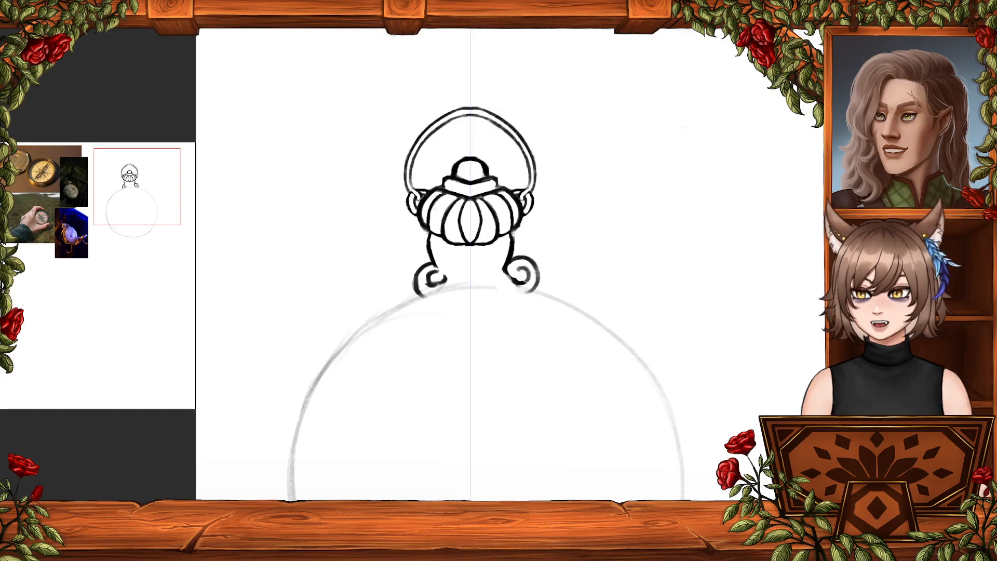
left_click_drag(513, 233, 503, 267)
key("ctrl+z")
key("ctrl+z")
key("ctrl+z")
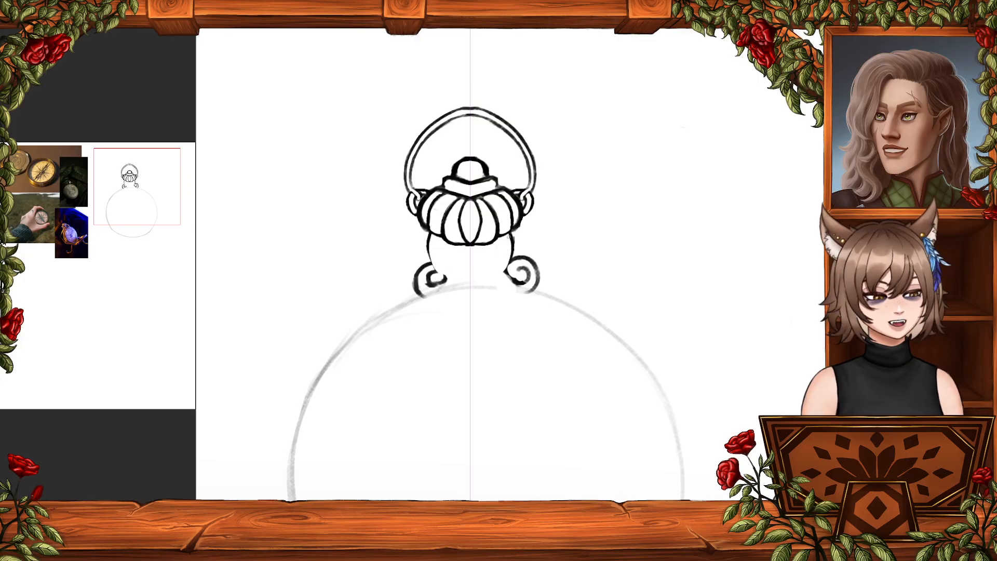
- Erase the old spiral scrolls on both sides of the neck, along with the top of the case's sketch line
left_click_drag(485, 325, 575, 325)
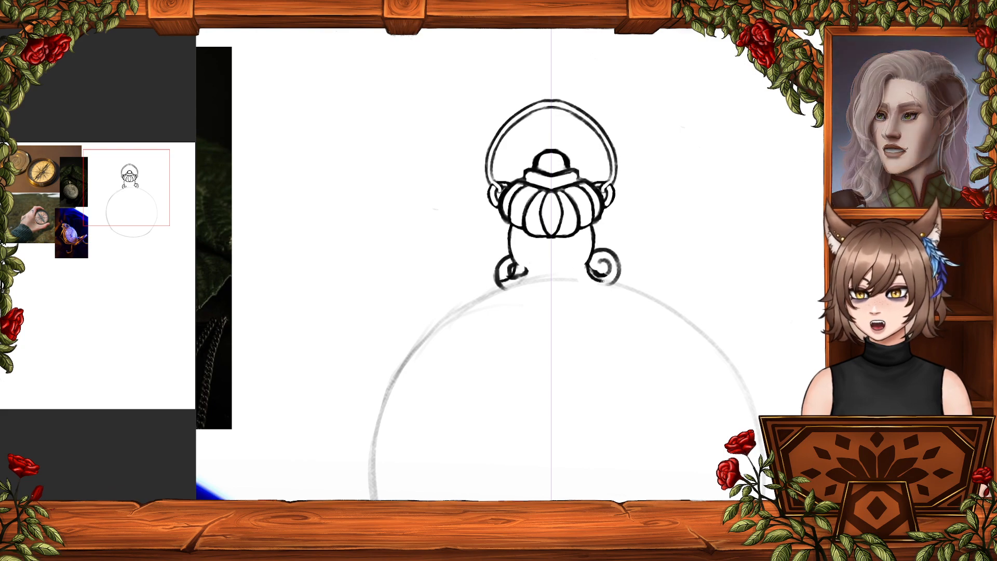
key("ctrl+z")
mouse_move(589, 263)
left_mouse_down()
mouse_move(621, 264)
mouse_move(623, 254)
mouse_move(596, 282)
mouse_move(615, 280)
mouse_move(595, 279)
mouse_move(609, 254)
mouse_move(615, 275)
mouse_move(597, 276)
mouse_move(599, 261)
mouse_move(572, 281)
mouse_move(618, 268)
mouse_move(600, 245)
mouse_move(625, 259)
mouse_move(622, 270)
mouse_move(603, 272)
left_mouse_up()
key("ctrl+z")
key("ctrl+z")
key("e")
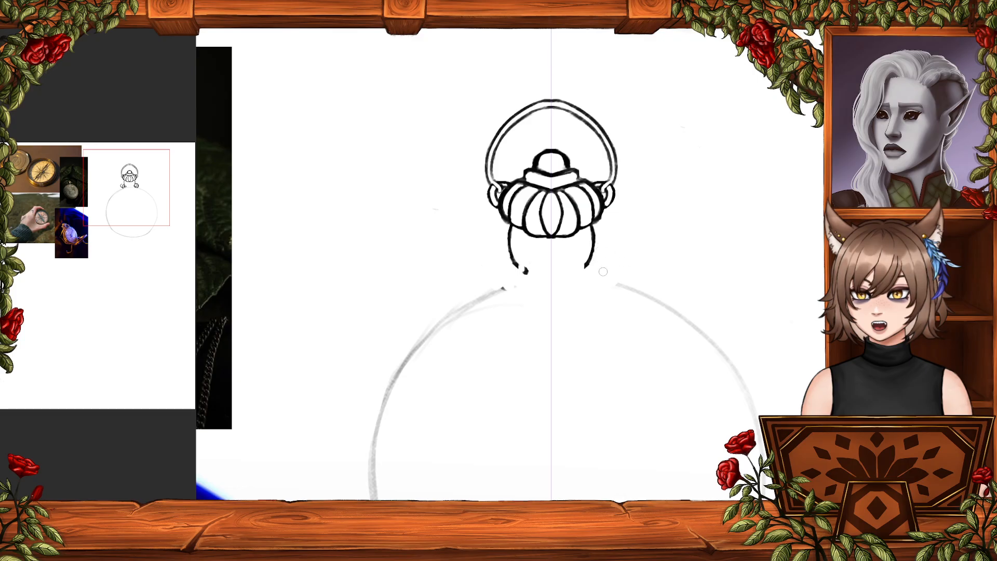
- Draw new mirrored rounded loops curling outward from the foot of the neck
mouse_move(527, 261)
left_mouse_down()
mouse_move(518, 288)
mouse_move(503, 286)
left_mouse_up()
mouse_move(589, 258)
left_mouse_down()
mouse_move(604, 275)
mouse_move(618, 266)
mouse_move(603, 282)
left_mouse_up()
key("ctrl+z")
key("ctrl+z")
key("ctrl+z")
key("ctrl+z")
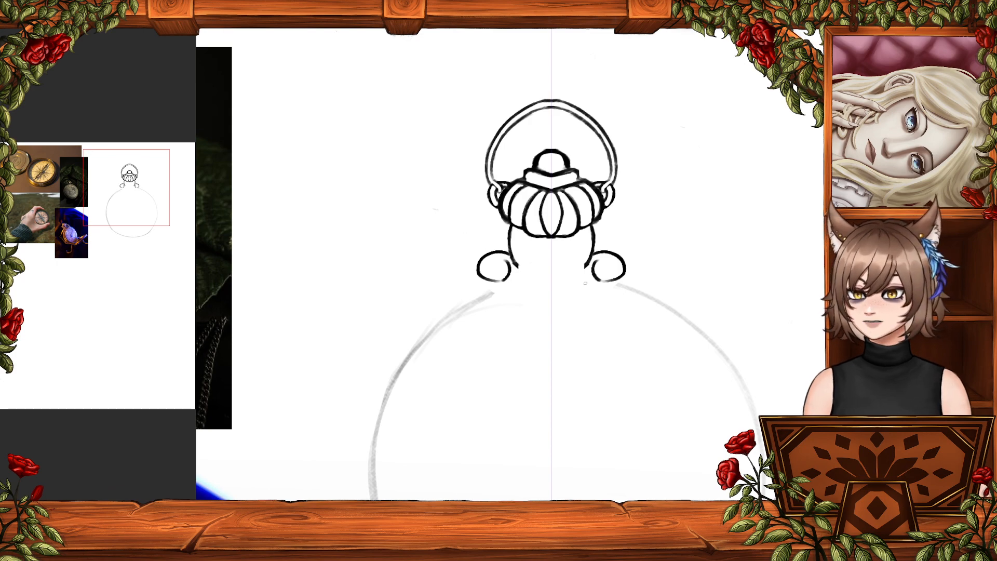
left_click_drag(578, 281, 662, 298)
key("ctrl+z")
left_click_drag(578, 277, 685, 332)
key("ctrl+z")
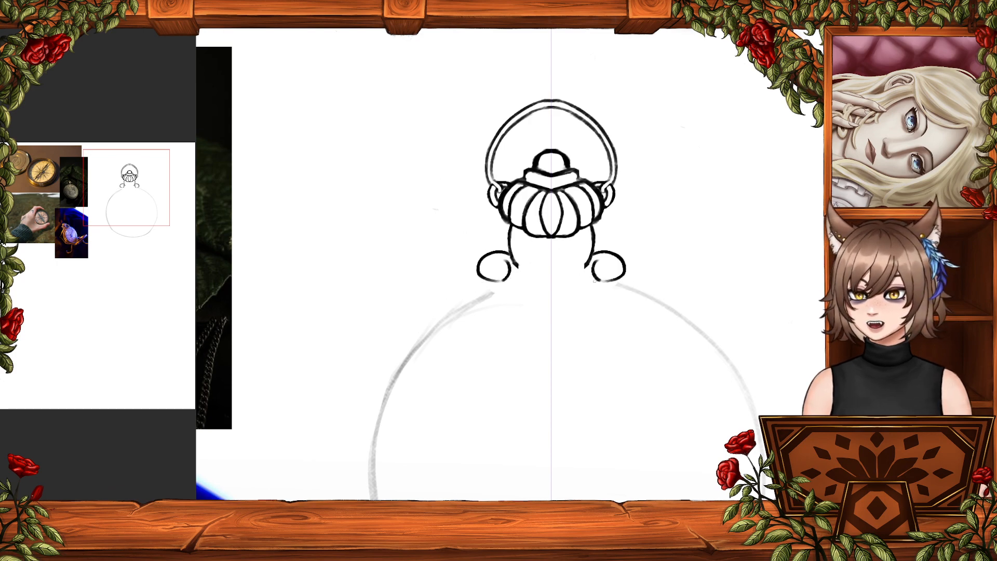
left_click_drag(590, 278, 706, 386)
key("ctrl+z")
left_click_drag(595, 279, 710, 377)
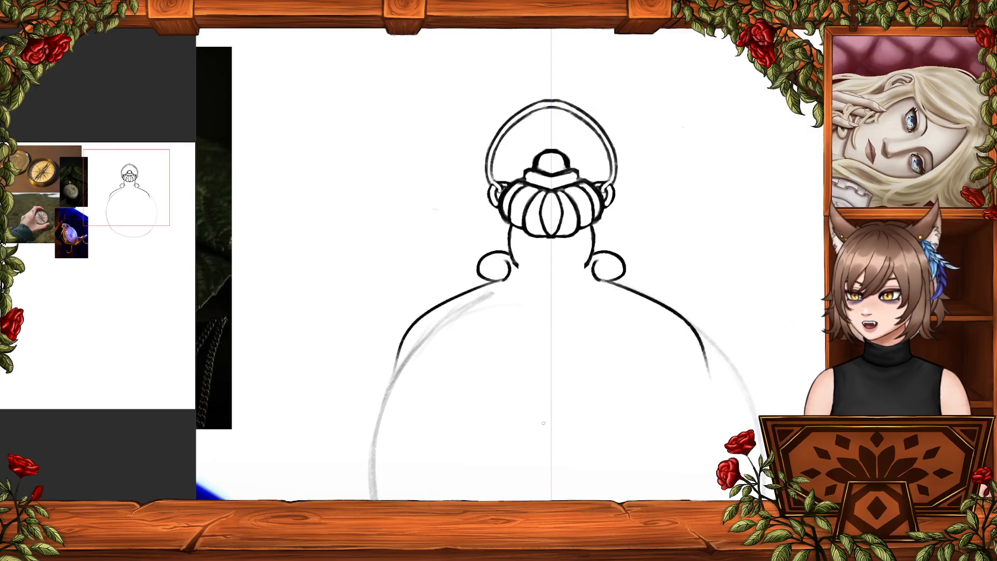
key("ctrl+z")
- Check the pocket-watch reference photos and draw a curved double-lined base joining the two side loops beneath the neck
mouse_move(372, 361)
left_mouse_down()
mouse_move(708, 329)
mouse_move(757, 319)
mouse_move(801, 270)
mouse_move(719, 169)
mouse_move(586, 327)
left_mouse_up()
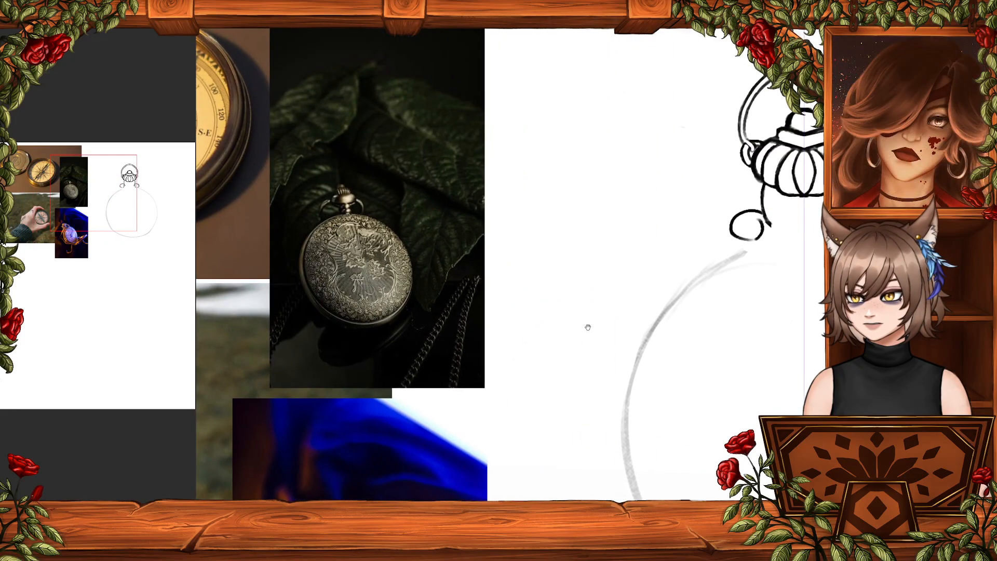
mouse_move(587, 327)
left_mouse_down()
mouse_move(432, 308)
mouse_move(689, 298)
mouse_move(641, 307)
mouse_move(412, 295)
left_mouse_up()
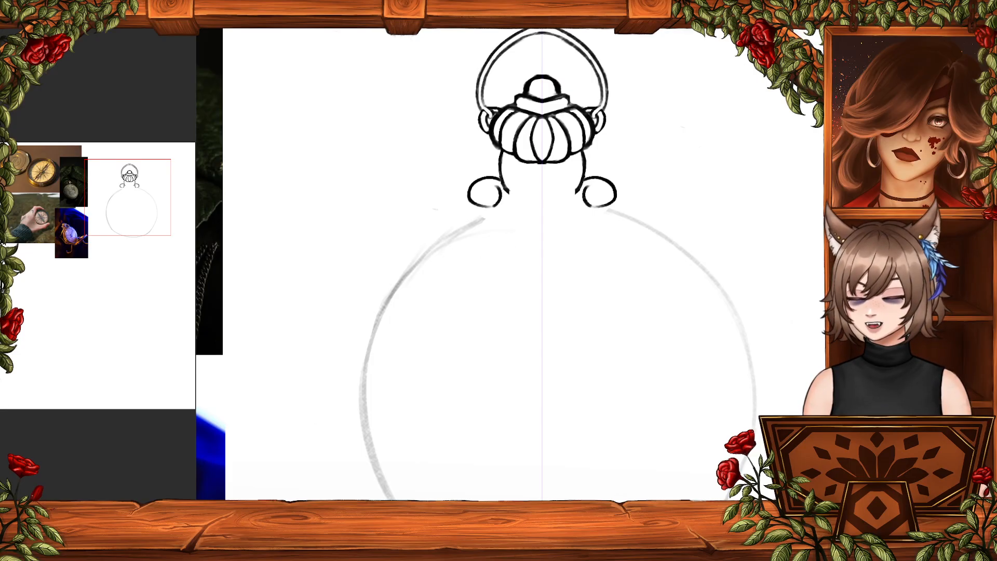
scroll(528, 278, "up", 1)
scroll(527, 278, "down", 7)
scroll(527, 278, "up", 3)
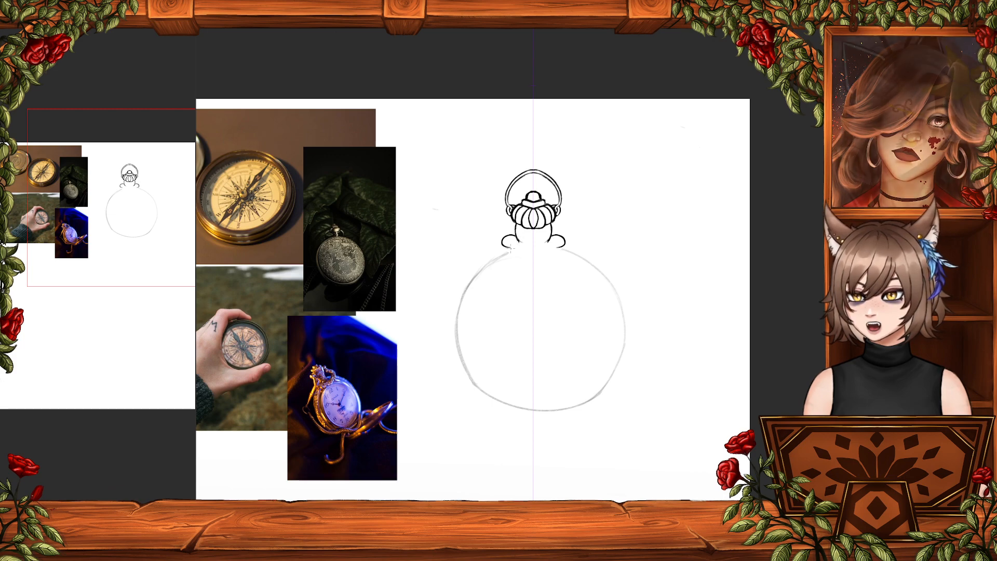
left_click_drag(511, 247, 515, 254)
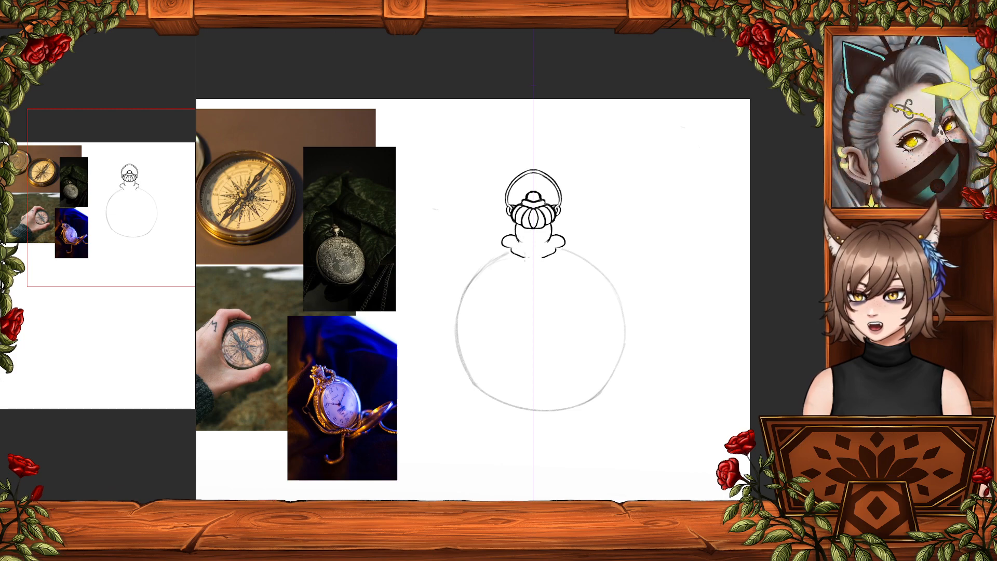
key("ctrl+z")
key("ctrl+z")
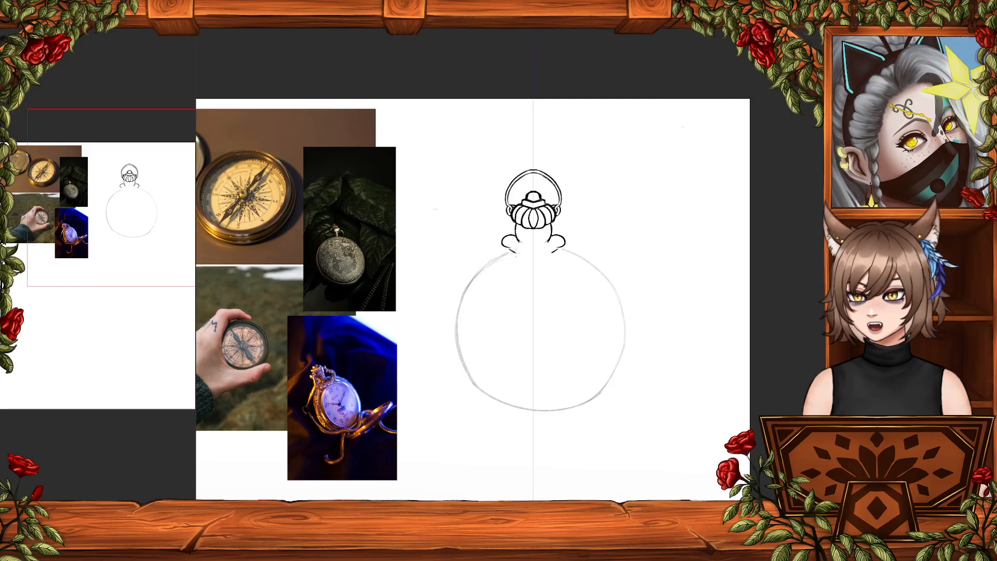
mouse_move(516, 253)
left_mouse_down()
mouse_move(533, 261)
mouse_move(513, 246)
left_mouse_up()
key("ctrl+z")
key("ctrl+z")
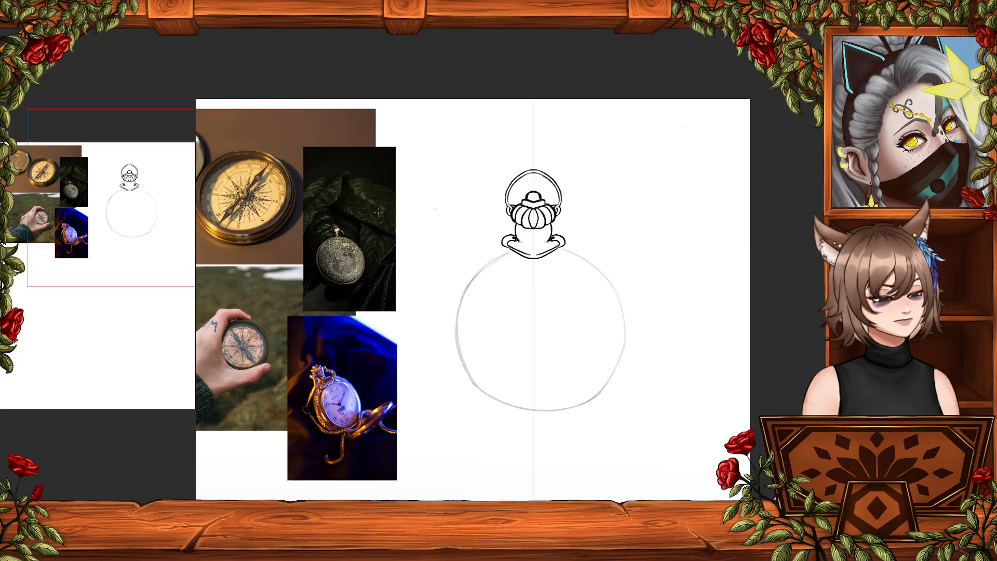
- Add small mirrored curls inside the side loops and a short point at the centre of the base's lower edge
scroll(526, 280, "up", 2)
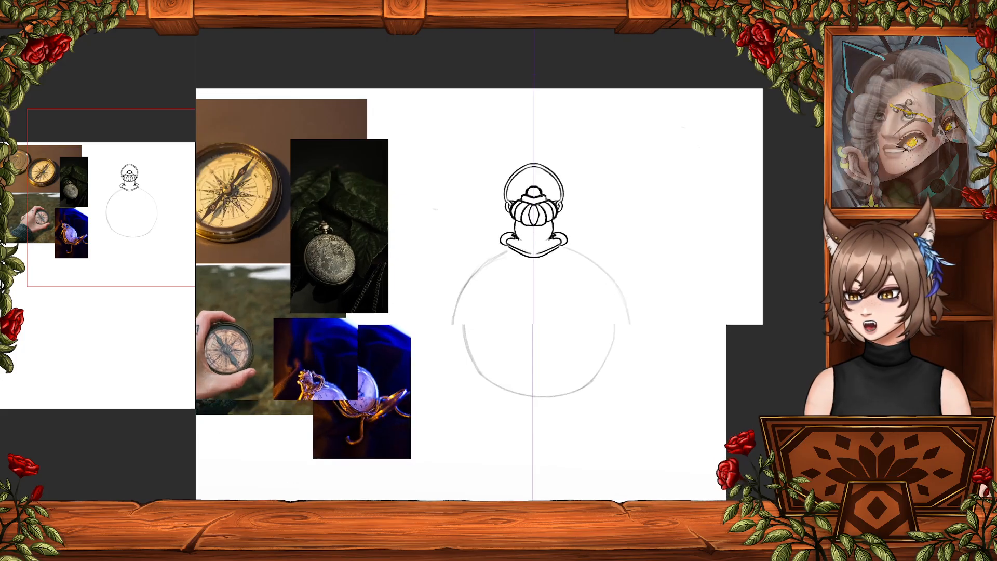
scroll(525, 280, "up", 5)
left_click_drag(431, 280, 410, 415)
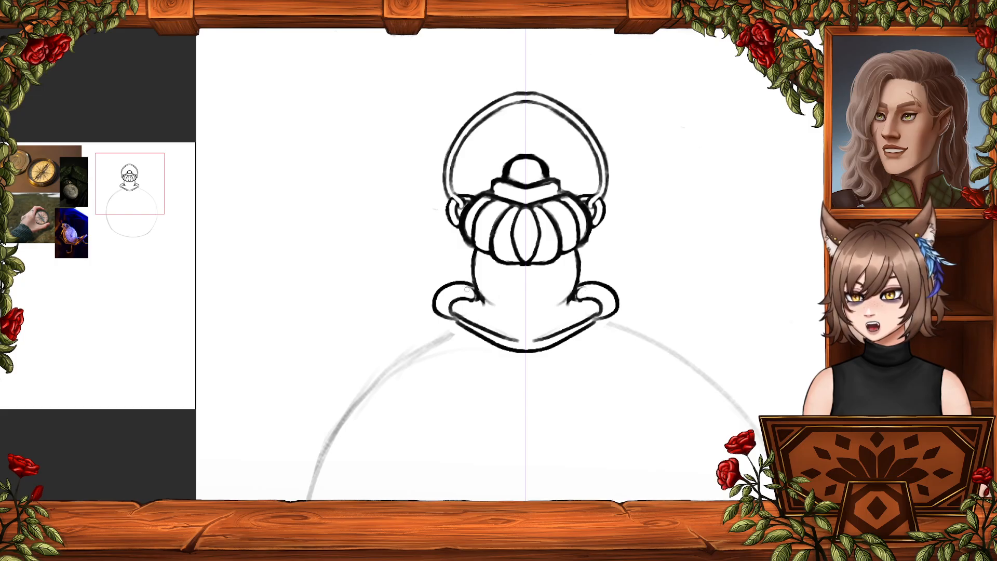
mouse_move(467, 289)
left_mouse_down()
mouse_move(475, 301)
mouse_move(463, 291)
mouse_move(441, 310)
mouse_move(506, 346)
mouse_move(523, 344)
mouse_move(526, 365)
left_mouse_up()
key("ctrl+z")
key("ctrl+z")
key("ctrl+z")
key("ctrl+z")
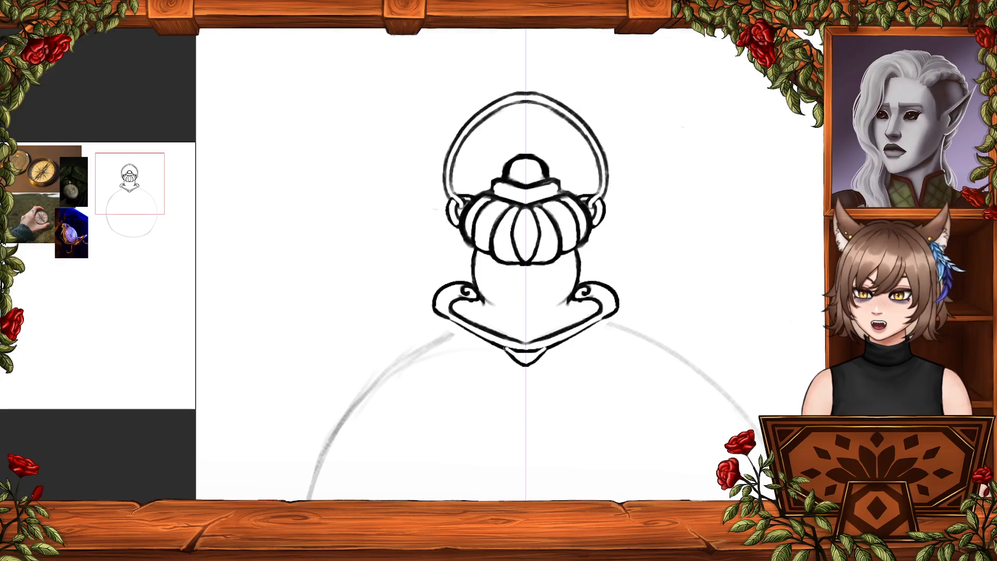
- Redraw the base's inner line so both sides run down to a V on the symmetry axis
mouse_move(507, 347)
left_mouse_down()
mouse_move(491, 338)
mouse_move(516, 338)
left_mouse_up()
left_click_drag(463, 316, 511, 339)
key("ctrl+z")
left_click_drag(462, 318, 521, 348)
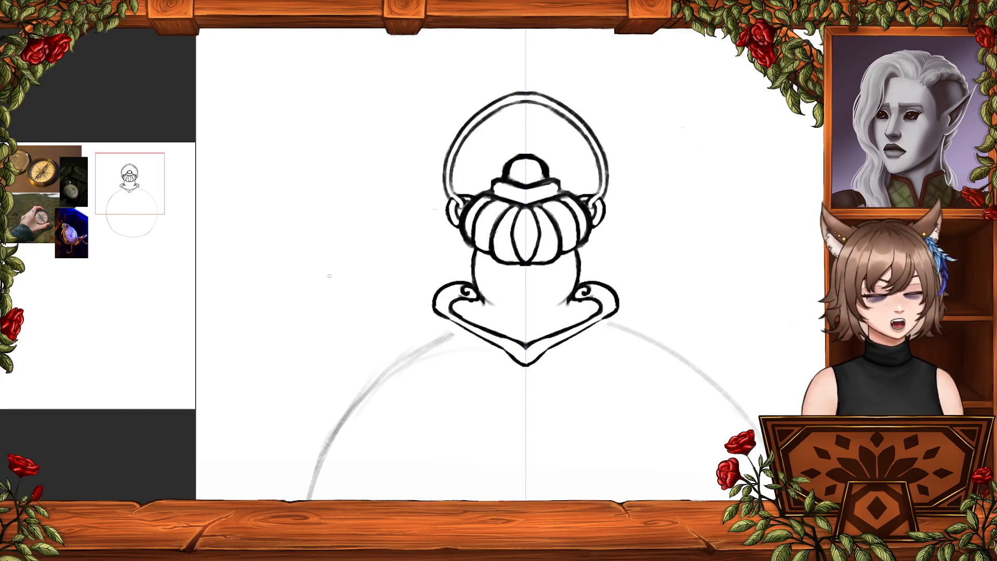
- Straighten the base's outer edge into a clean V from the side loops to the central point
mouse_move(445, 320)
left_mouse_down()
mouse_move(433, 309)
mouse_move(506, 350)
left_mouse_up()
key("ctrl+z")
key("ctrl+z")
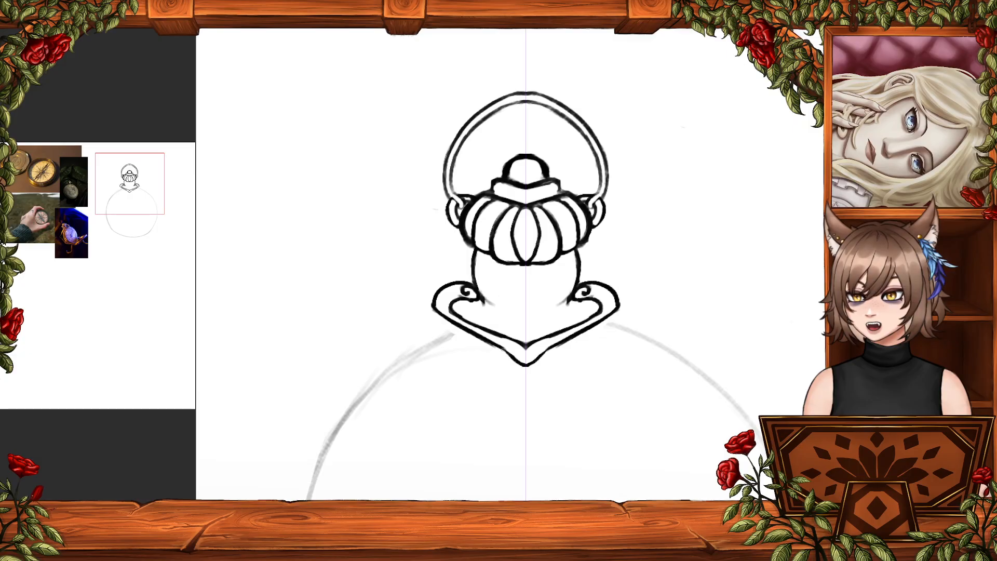
key("ctrl+z")
key("ctrl+z")
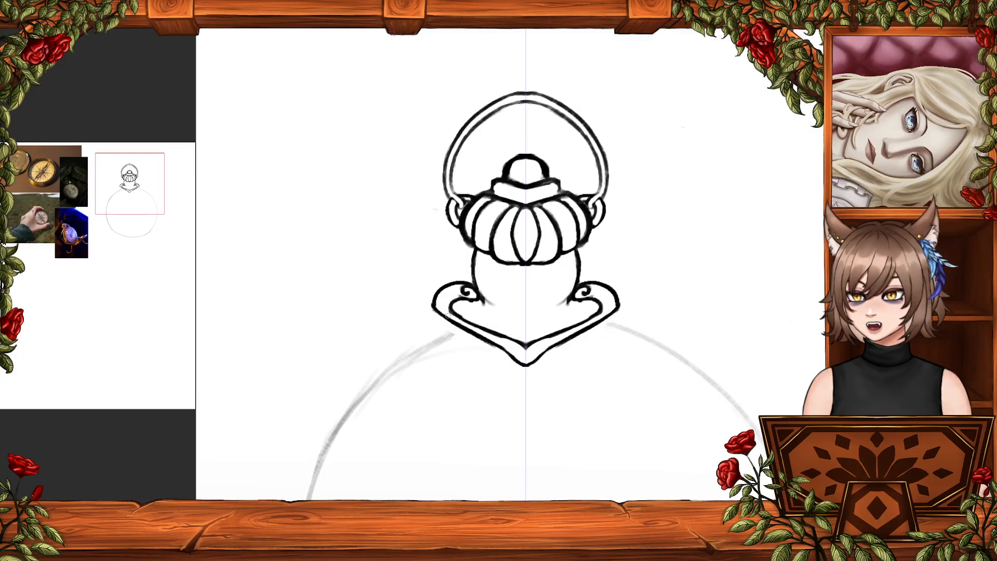
left_click_drag(448, 317, 524, 363)
key("ctrl+z")
key("ctrl+z")
mouse_move(506, 350)
left_mouse_down()
mouse_move(526, 360)
mouse_move(487, 334)
left_mouse_up()
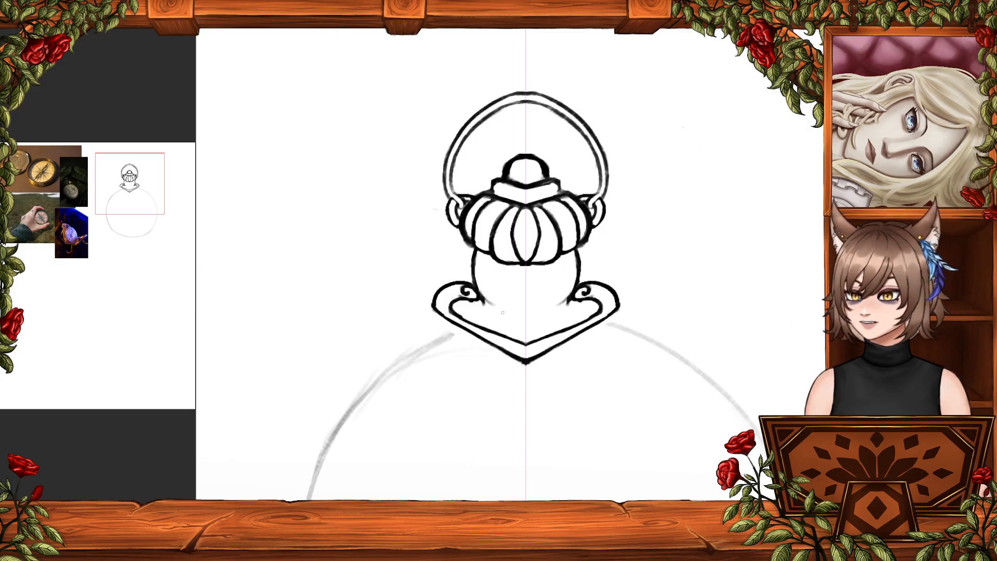
- Rework the inner curls where the foot of the neck meets the side scrolls
mouse_move(485, 295)
left_mouse_down()
mouse_move(485, 312)
mouse_move(465, 310)
left_mouse_up()
key("ctrl+z")
key("ctrl+z")
key("ctrl+z")
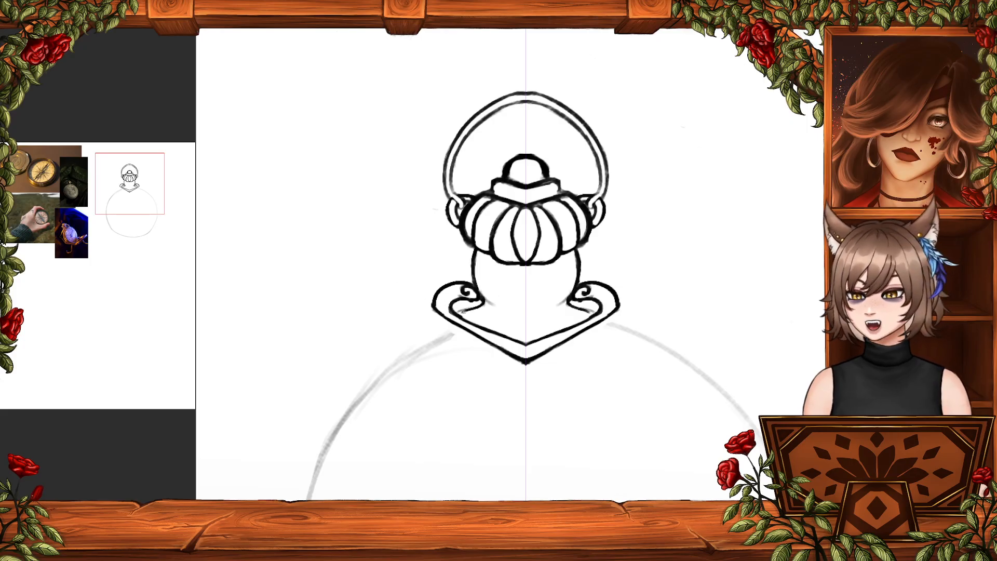
- Draw a mirrored row of small beads along the curved foot of the neck
mouse_move(459, 313)
left_mouse_down()
mouse_move(490, 304)
mouse_move(520, 319)
left_mouse_up()
key("ctrl+z")
key("ctrl+z")
key("ctrl+z")
key("ctrl+z")
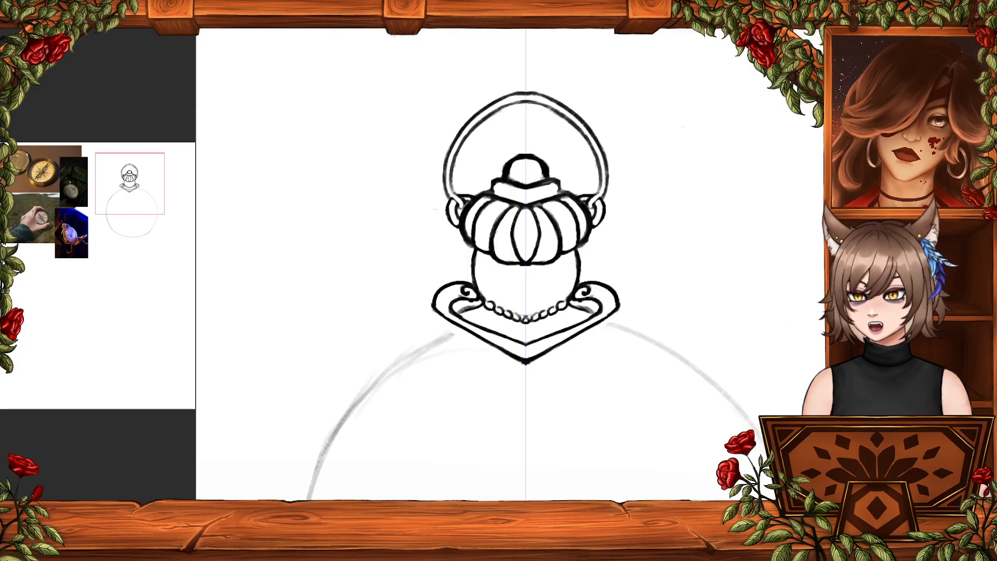
key("ctrl+z")
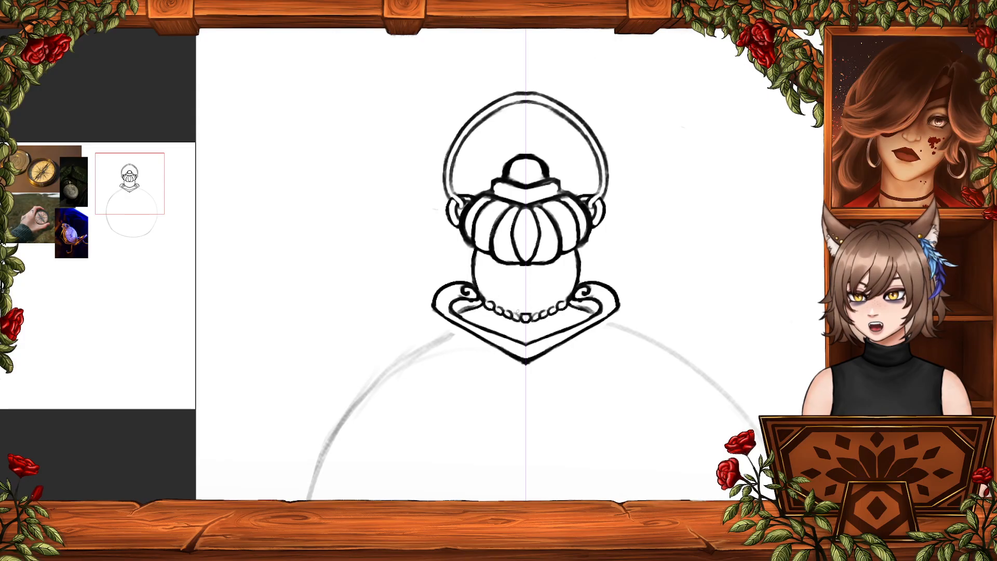
- Draw a second mirrored row of small beads around the neck directly beneath the ribbed crown
mouse_move(477, 252)
left_mouse_down()
mouse_move(500, 269)
mouse_move(487, 263)
left_mouse_up()
key("ctrl+z")
key("ctrl+z")
key("ctrl+z")
key("ctrl+z")
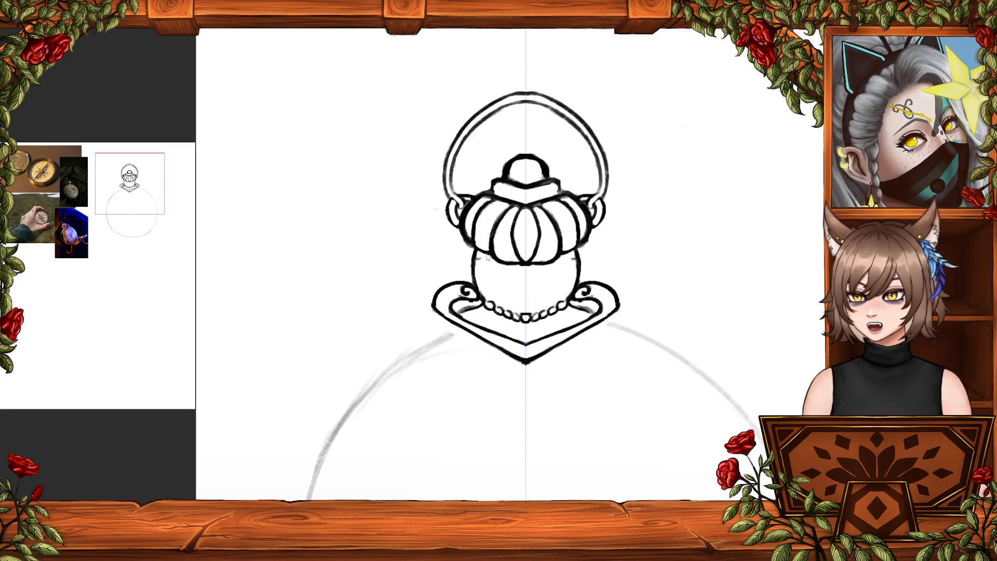
left_click_drag(497, 263, 527, 272)
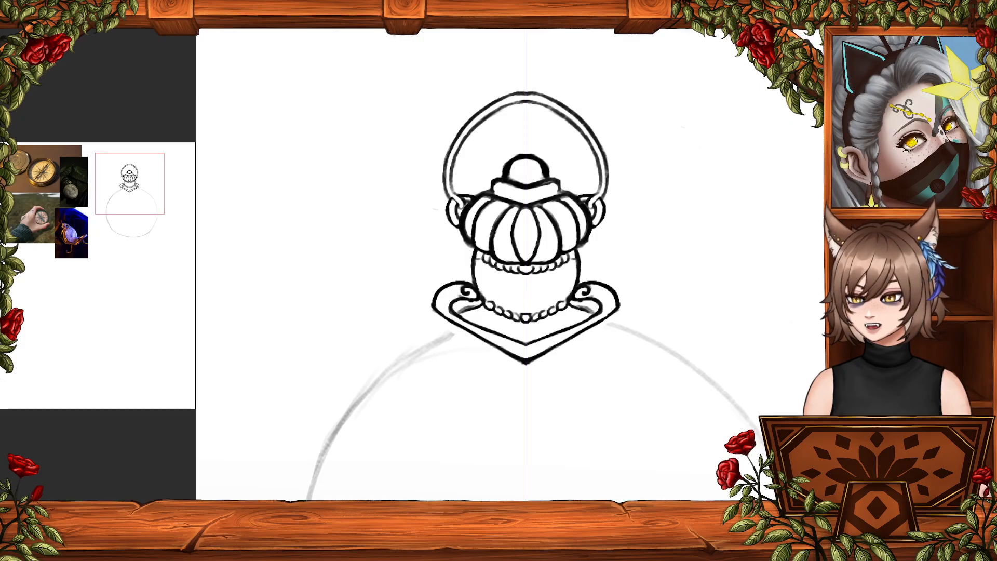
scroll(527, 280, "down", 10)
scroll(528, 281, "up", 8)
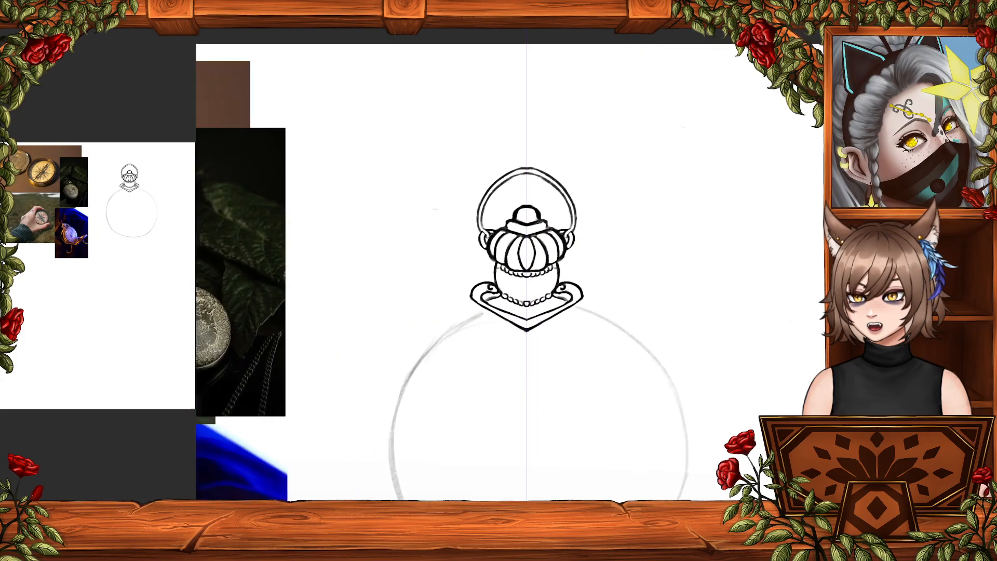
- Try adding a mirrored petal-shaped panel at the centre of the neck between the two bead rows
scroll(527, 279, "up", 6)
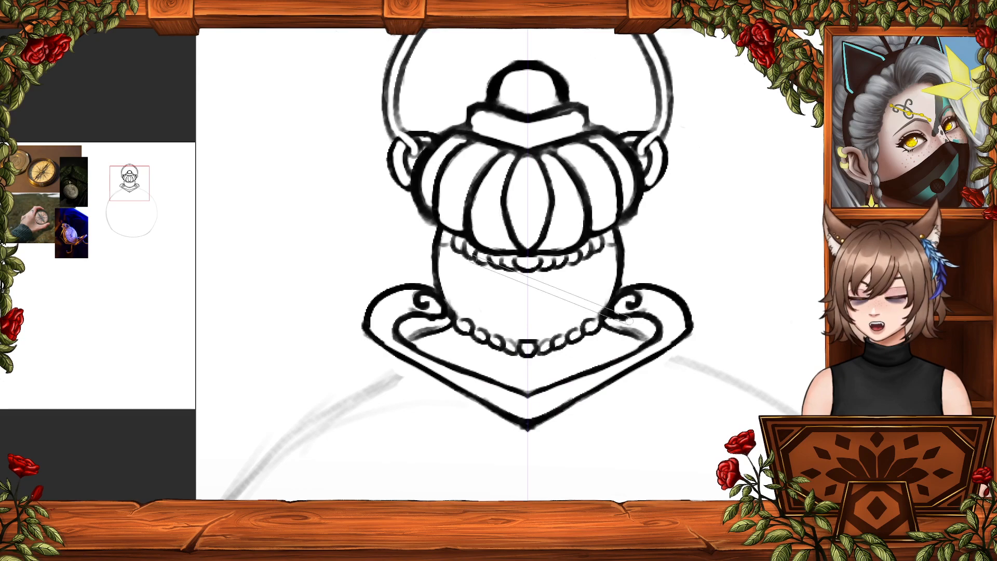
mouse_move(615, 328)
left_mouse_down()
mouse_move(644, 334)
mouse_move(642, 311)
left_mouse_up()
left_click_drag(550, 271, 530, 340)
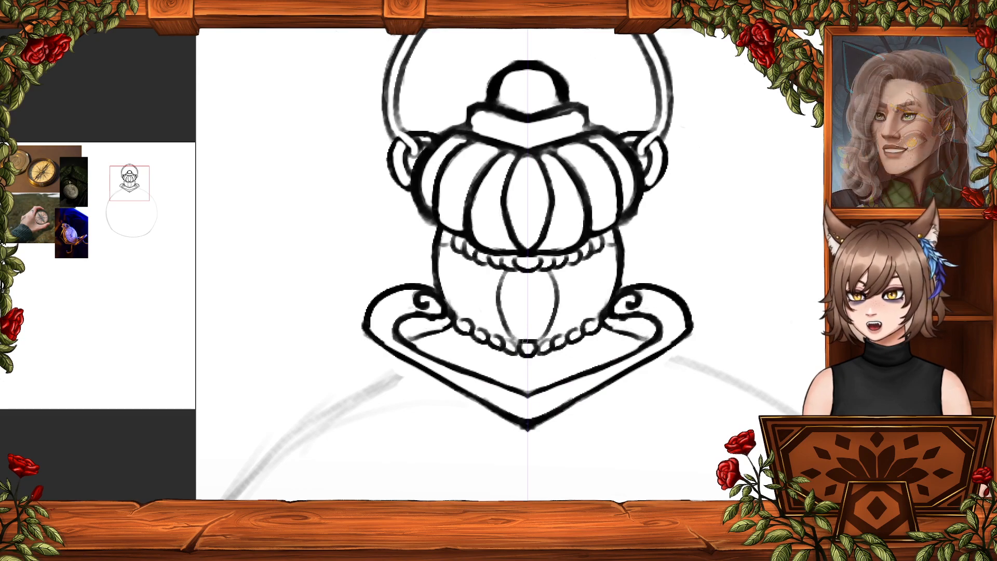
key("ctrl+z")
key("ctrl+y")
key("ctrl+z")
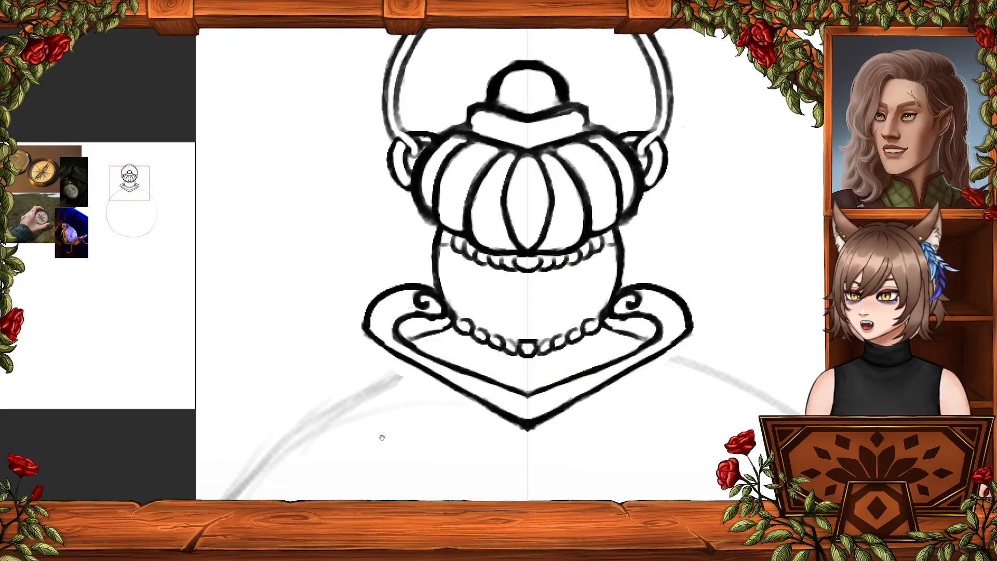
- Try to ink the round case's upper sides with mirrored curves running down from the ends of the scrolled base
left_click_drag(382, 438, 392, 398)
scroll(528, 279, "down", 8)
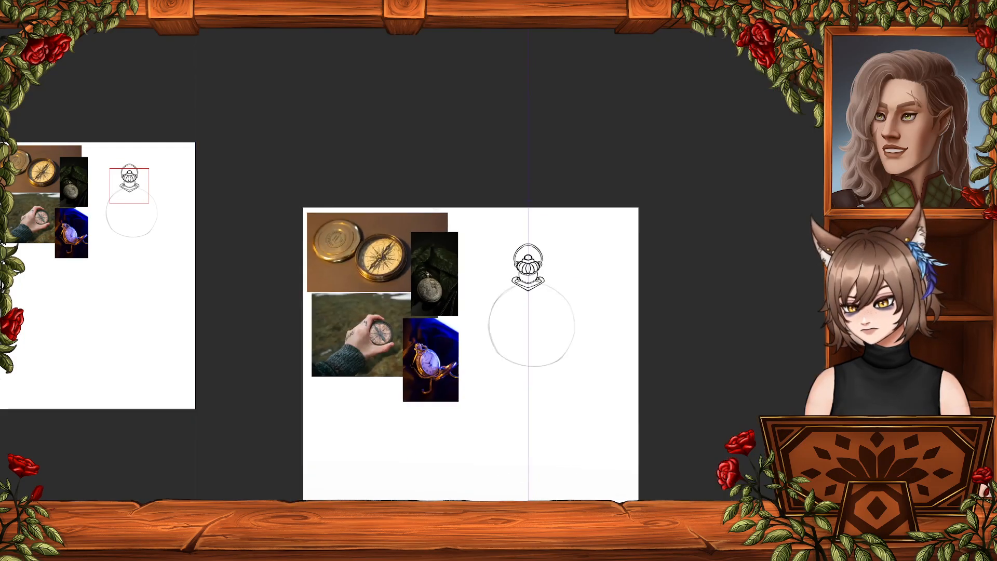
scroll(529, 281, "up", 5)
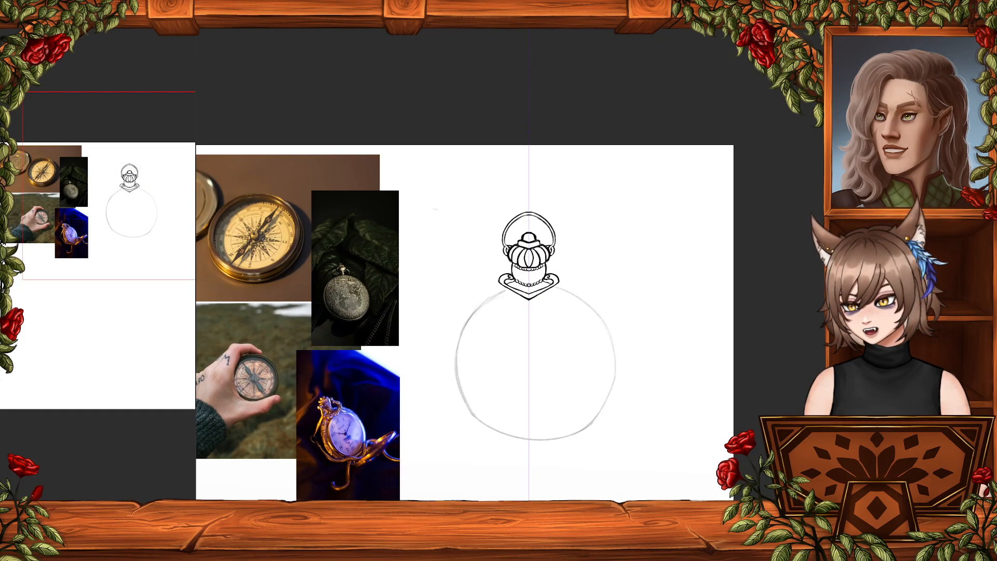
scroll(528, 280, "up", 4)
scroll(529, 280, "down", 5)
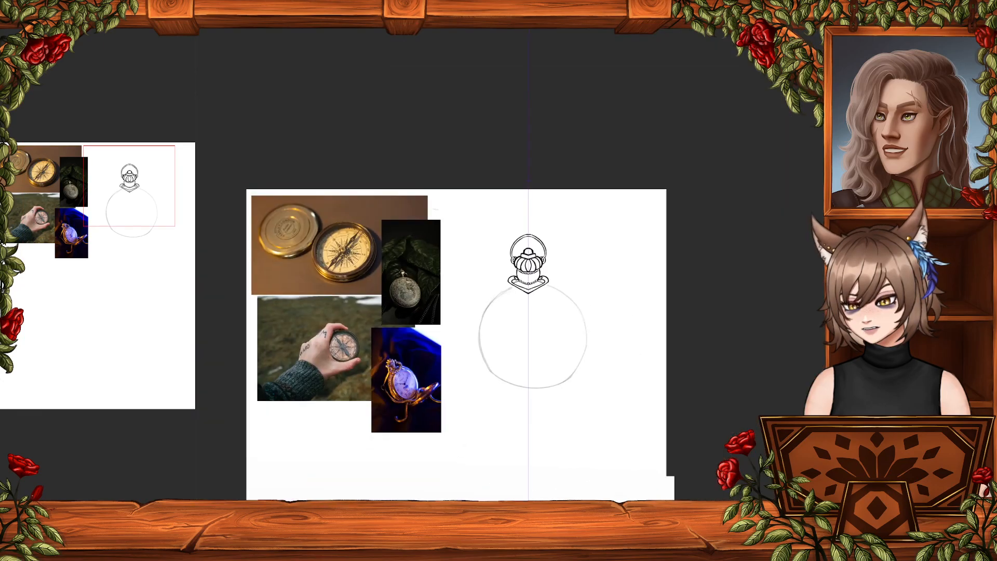
scroll(529, 280, "up", 5)
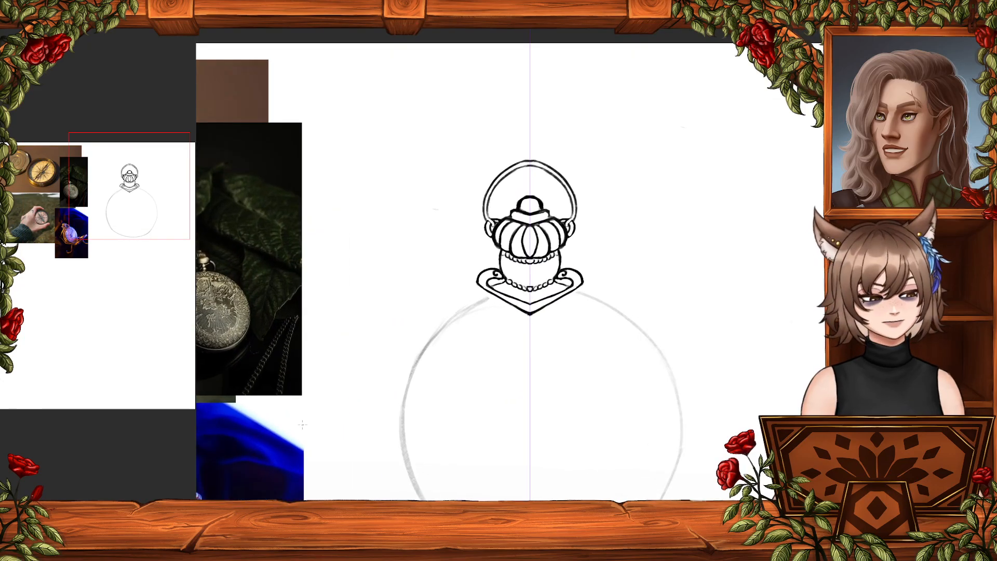
mouse_move(487, 290)
left_mouse_down()
mouse_move(432, 330)
mouse_move(426, 371)
left_mouse_up()
key("ctrl+z")
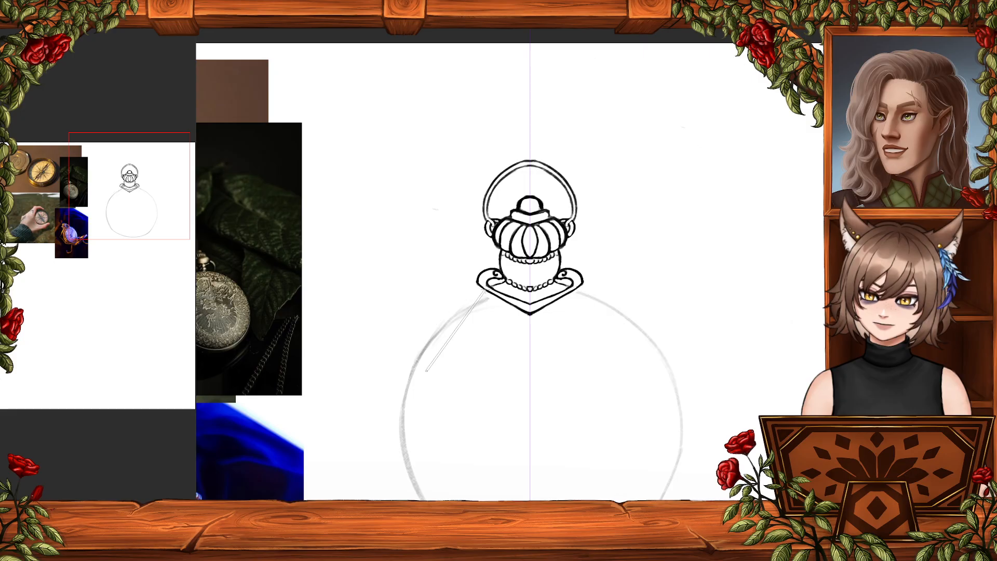
left_click_drag(484, 290, 405, 388)
key("ctrl+z")
left_click_drag(482, 290, 404, 399)
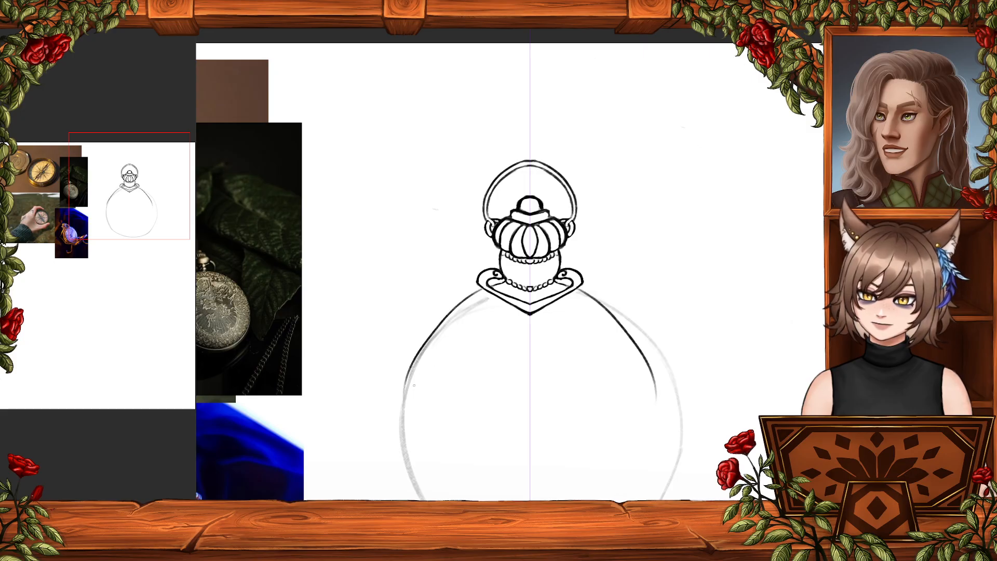
key("ctrl+z")
mouse_move(486, 290)
left_mouse_down()
mouse_move(451, 310)
mouse_move(400, 436)
left_mouse_up()
key("ctrl+z")
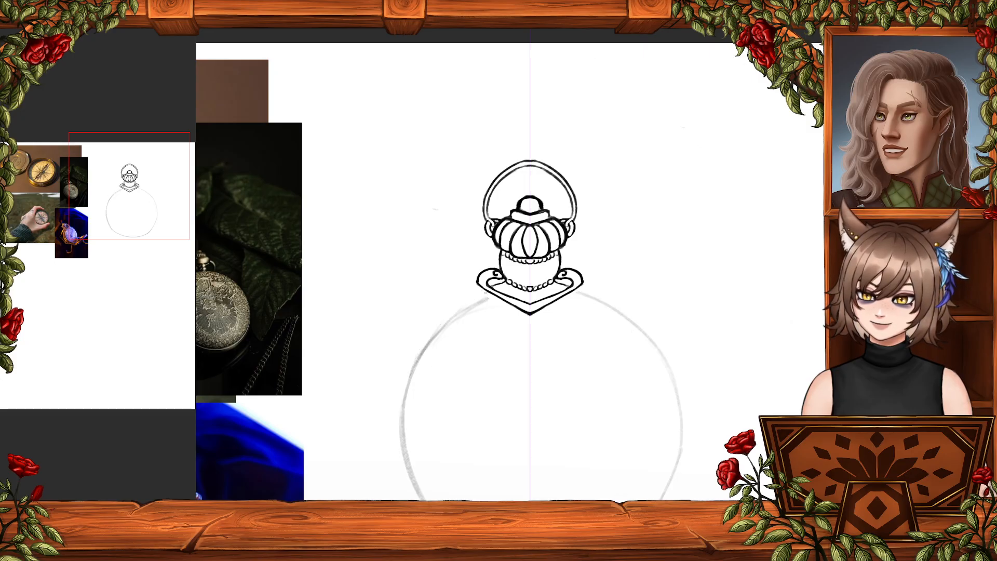
mouse_move(485, 292)
left_mouse_down()
mouse_move(456, 307)
mouse_move(400, 436)
left_mouse_up()
key("ctrl+z")
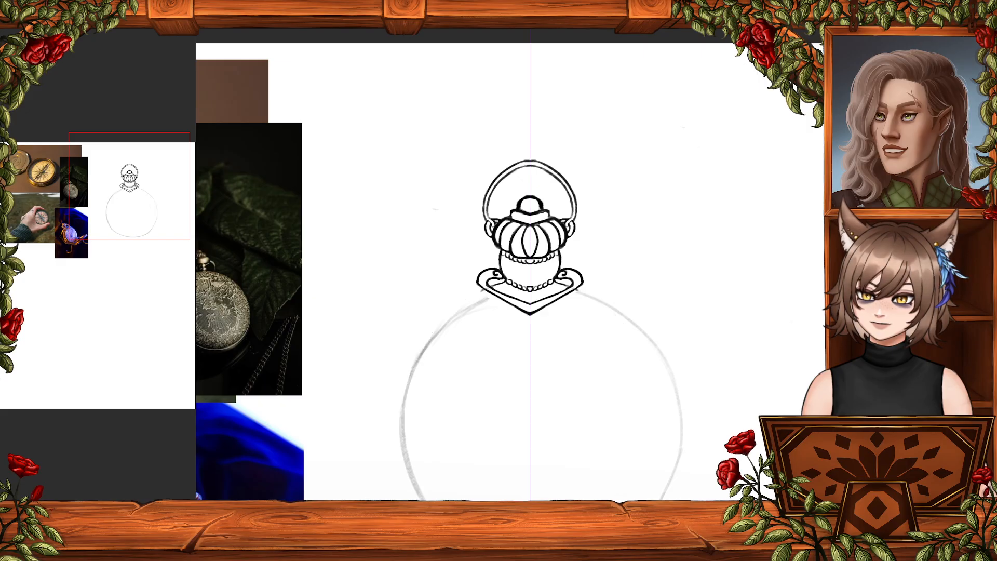
left_click_drag(484, 291, 403, 371)
key("ctrl+z")
left_click_drag(484, 291, 395, 410)
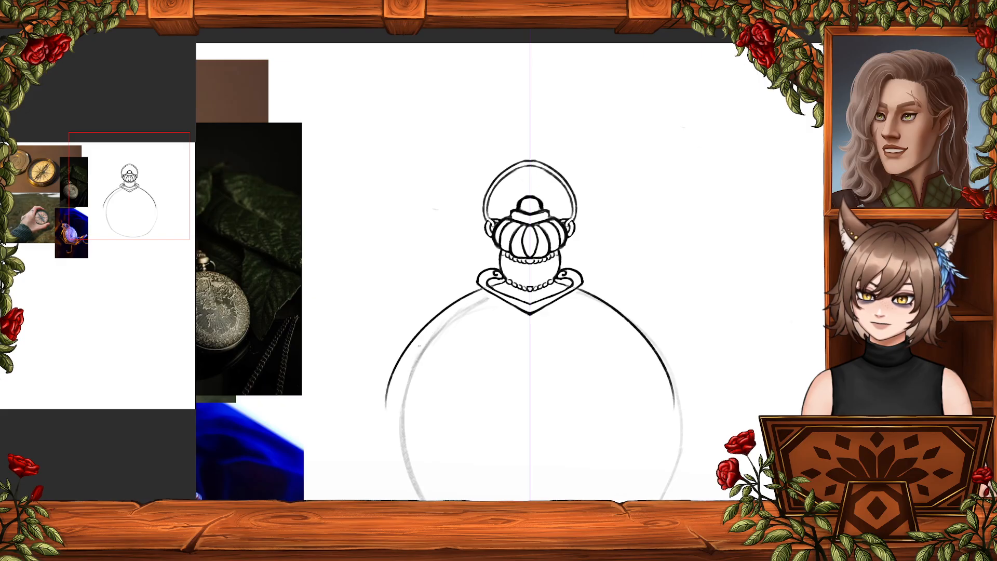
key("ctrl+z")
left_click_drag(484, 291, 397, 457)
key("ctrl+z")
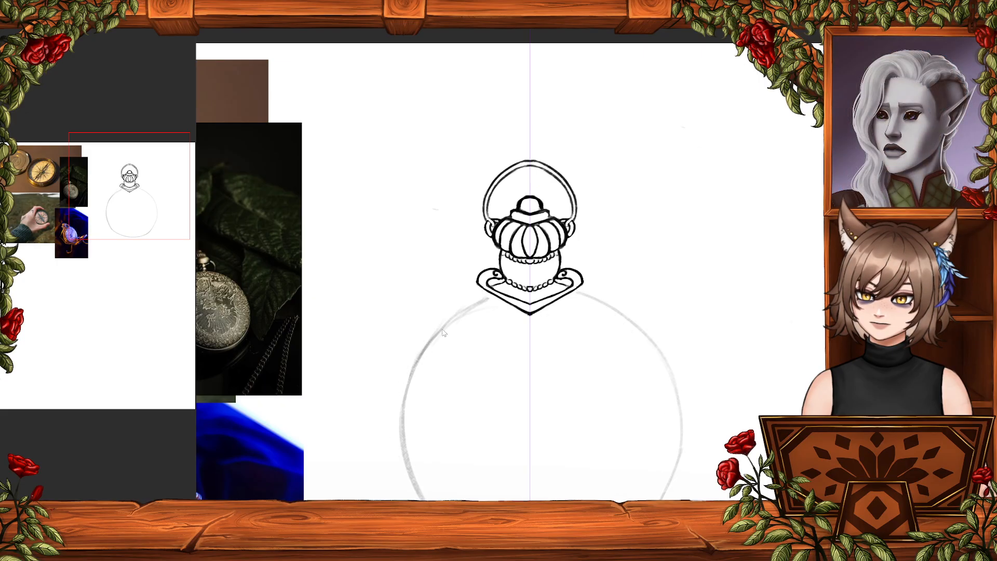
left_click_drag(483, 292, 425, 369)
key("ctrl+z")
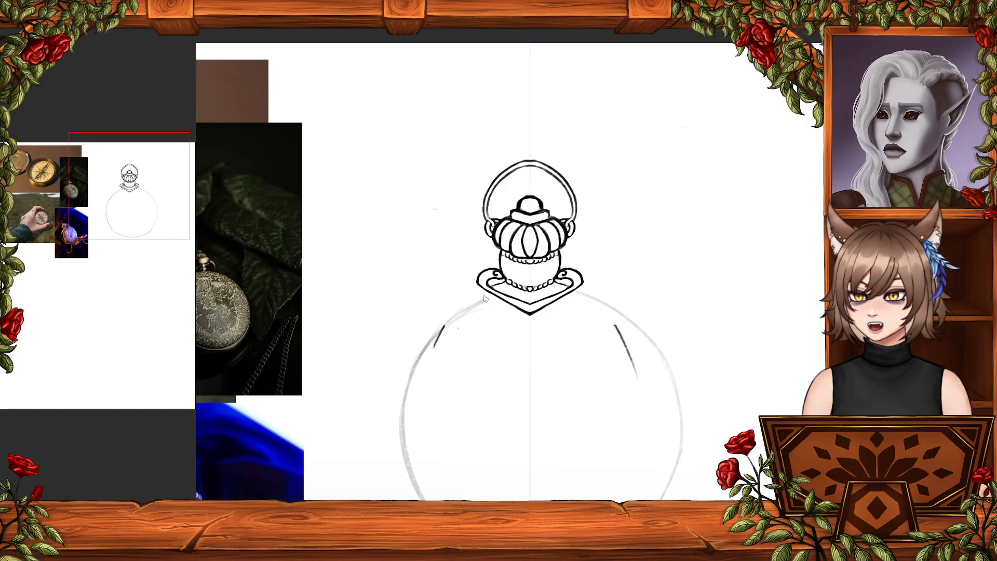
mouse_move(482, 288)
left_mouse_down()
mouse_move(389, 375)
mouse_move(468, 294)
mouse_move(395, 401)
left_mouse_up()
key("ctrl+z")
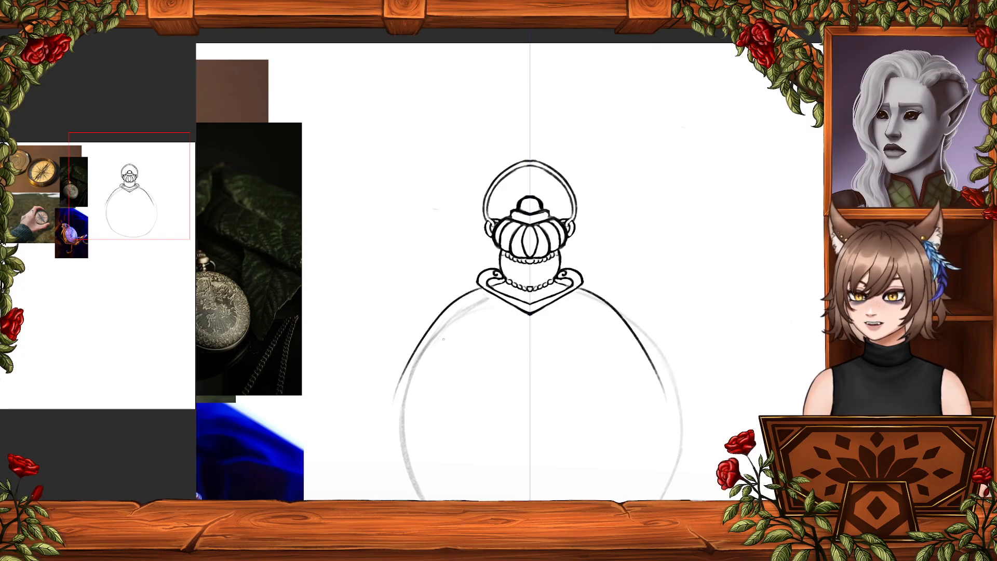
key("ctrl+z")
- Try a mirrored shoulder curve on the case and continue it down along the lower sides
left_click_drag(483, 290, 390, 419)
left_click_drag(397, 377, 421, 499)
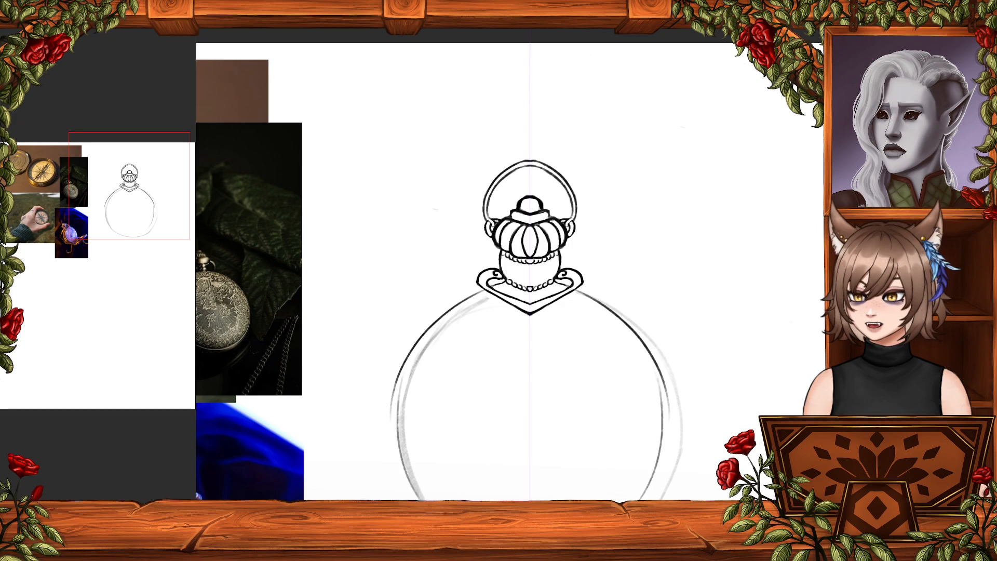
key("ctrl+z")
left_click_drag(391, 407, 424, 501)
key("ctrl+z")
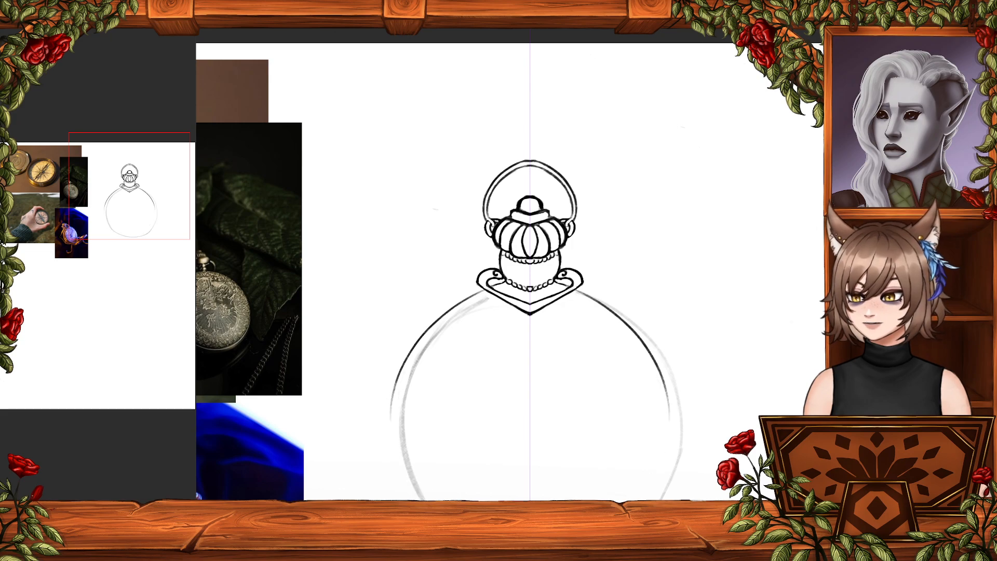
- Try to ink the case's sides with single sweeping mirrored strokes, starting beneath the base's left scroll, at a smaller view scale
key("ctrl+minus")
key("ctrl+minus")
key("ctrl+minus")
key("ctrl+minus")
key("ctrl+minus")
key("ctrl+plus")
key("ctrl+plus")
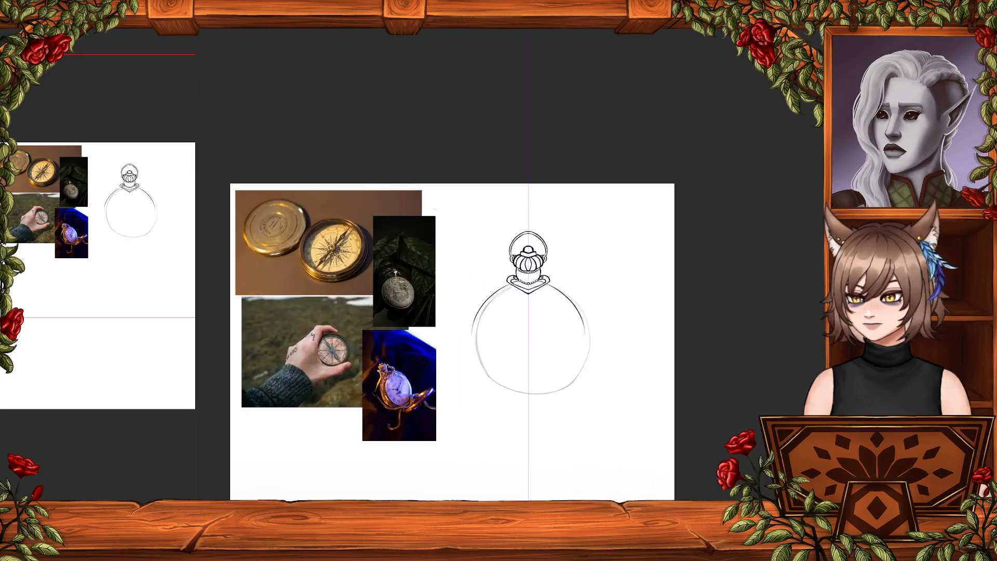
left_click_drag(510, 285, 478, 337)
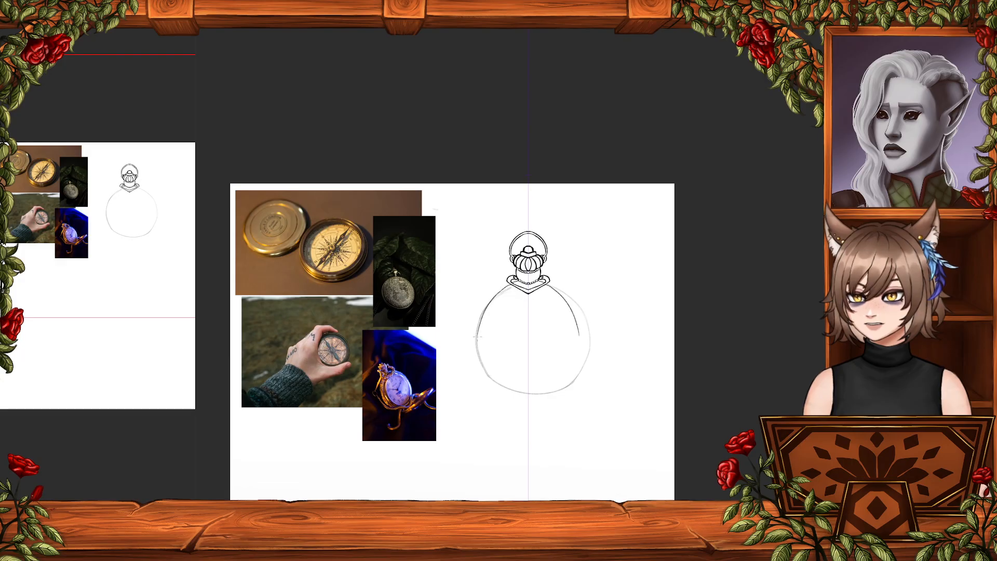
key("ctrl+z")
left_click_drag(510, 285, 486, 317)
key("ctrl+z")
left_click_drag(509, 285, 480, 368)
key("ctrl+z")
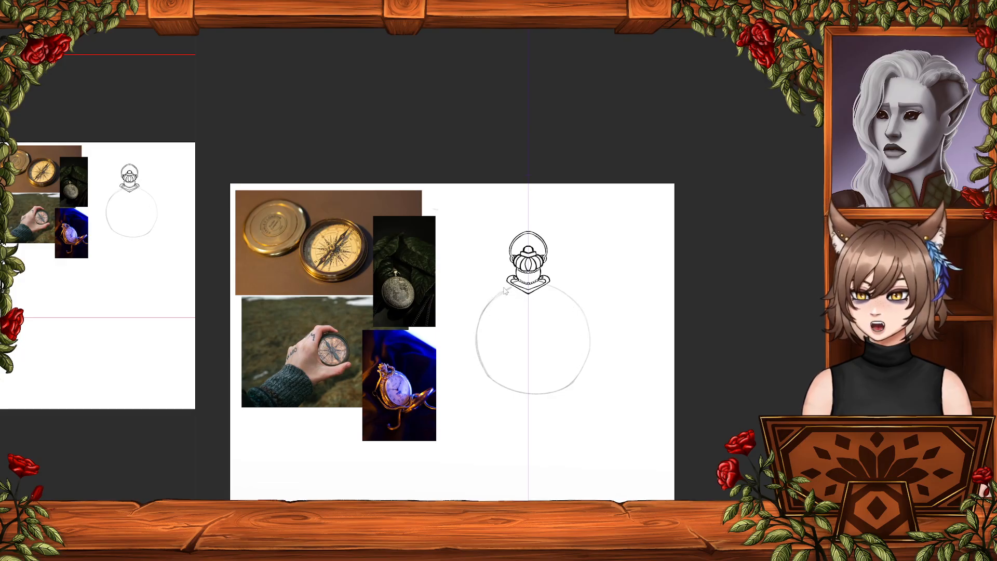
left_click_drag(509, 285, 471, 325)
key("ctrl+z")
key("ctrl+z")
left_click_drag(509, 285, 478, 325)
key("ctrl+z")
left_click_drag(510, 283, 484, 319)
key("ctrl+z")
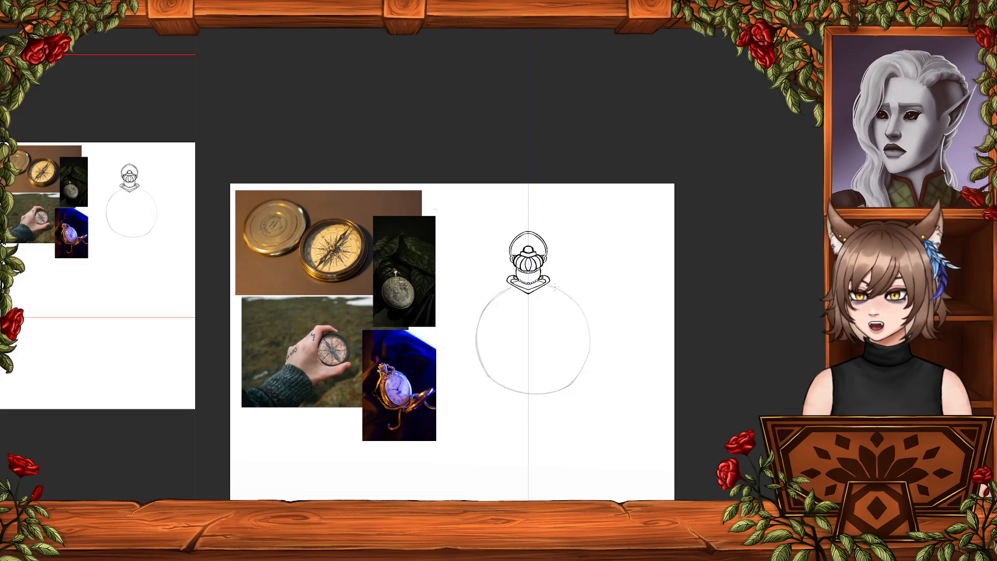
- Try to ink the mirrored case outline from the right side, curving from the base down towards the case's underside
key("ctrl+z")
mouse_move(545, 282)
left_mouse_down()
mouse_move(590, 325)
mouse_move(574, 297)
mouse_move(590, 329)
mouse_move(571, 368)
left_mouse_up()
key("ctrl+z")
key("ctrl+z")
mouse_move(587, 311)
left_mouse_down()
mouse_move(592, 352)
mouse_move(573, 400)
left_mouse_up()
key("ctrl+z")
key("ctrl+z")
mouse_move(580, 301)
left_mouse_down()
mouse_move(592, 355)
mouse_move(578, 374)
mouse_move(590, 323)
mouse_move(574, 394)
left_mouse_up()
key("ctrl+z")
key("ctrl+z")
key("ctrl+z")
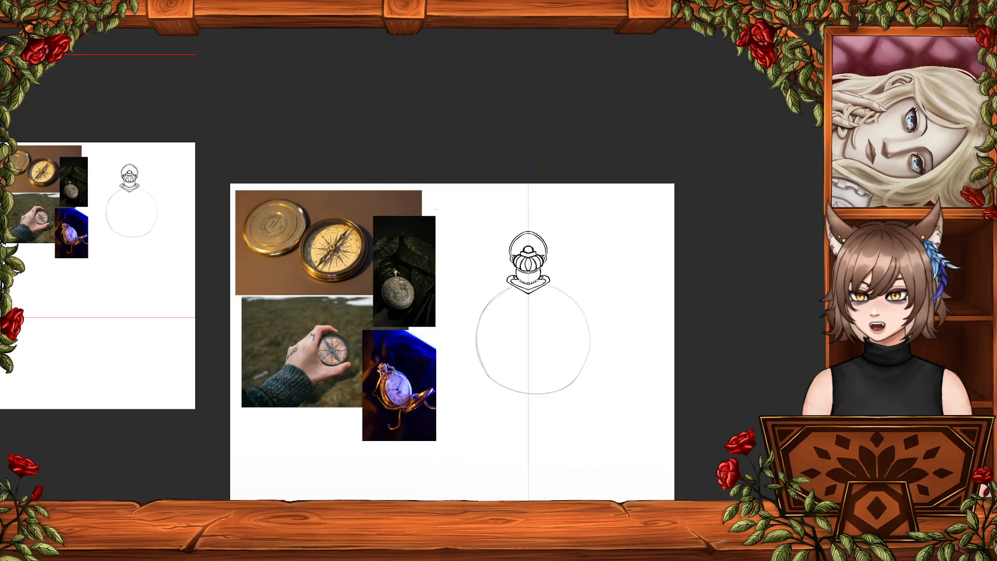
left_click_drag(543, 283, 577, 340)
key("ctrl+z")
mouse_move(549, 287)
left_mouse_down()
mouse_move(583, 329)
mouse_move(572, 382)
left_mouse_up()
key("ctrl+z")
left_click_drag(545, 284, 575, 383)
key("ctrl+z")
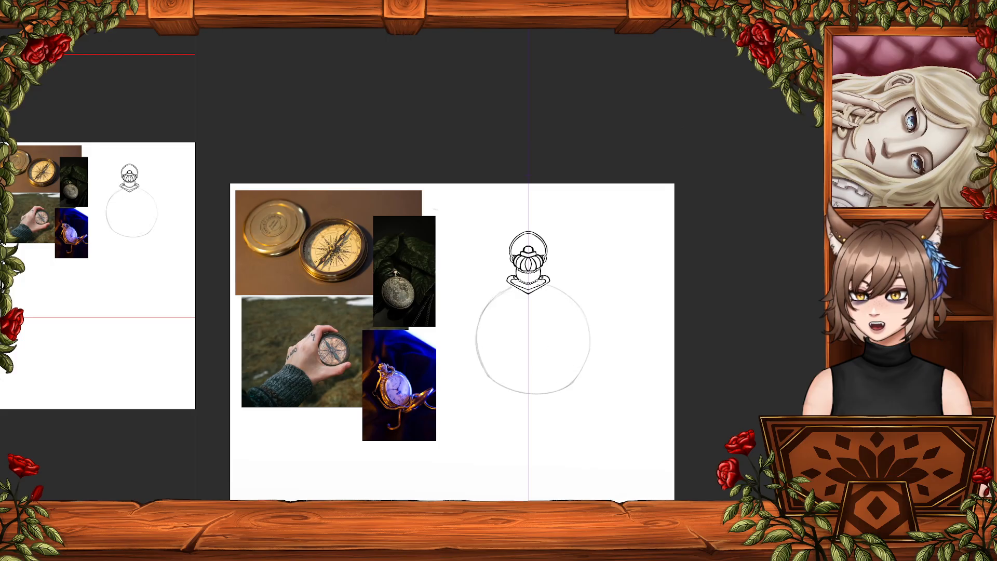
left_click_drag(545, 286, 574, 395)
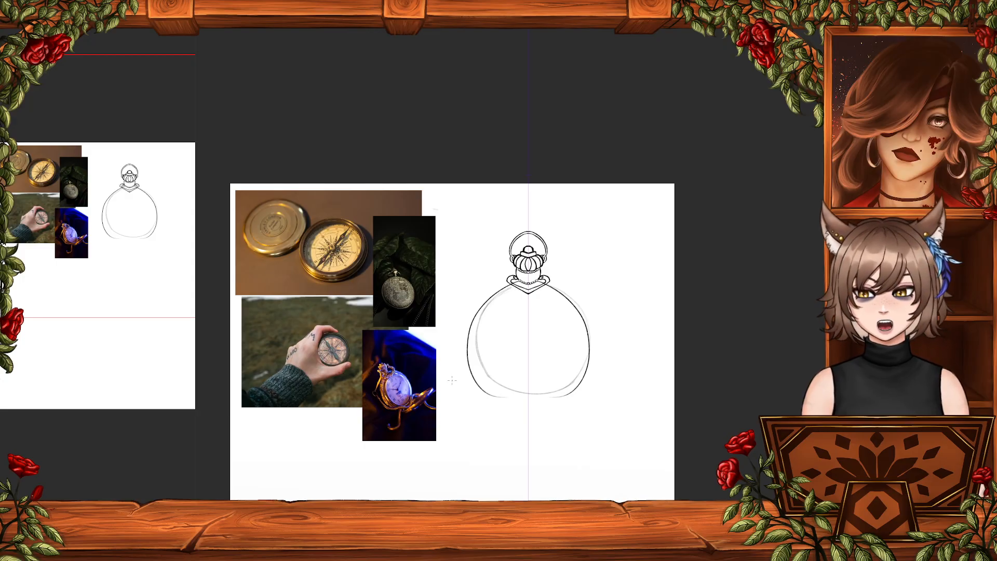
key("ctrl+z")
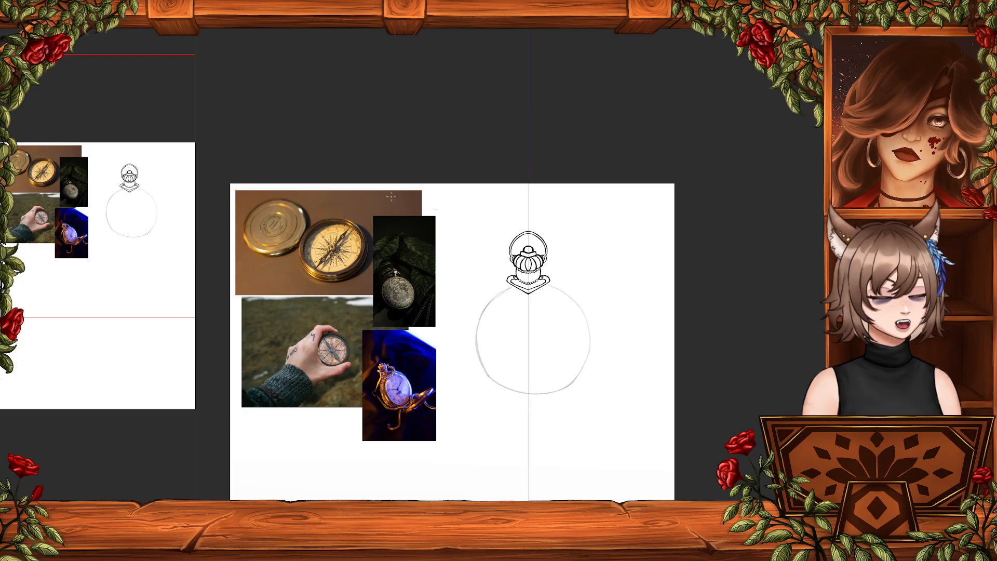
- Try to ink the mirrored case outline from the left side again, following the rough circle's left edge
mouse_move(482, 311)
left_mouse_down()
mouse_move(512, 289)
mouse_move(481, 358)
left_mouse_up()
key("ctrl+z")
key("ctrl+z")
left_click_drag(511, 285, 483, 361)
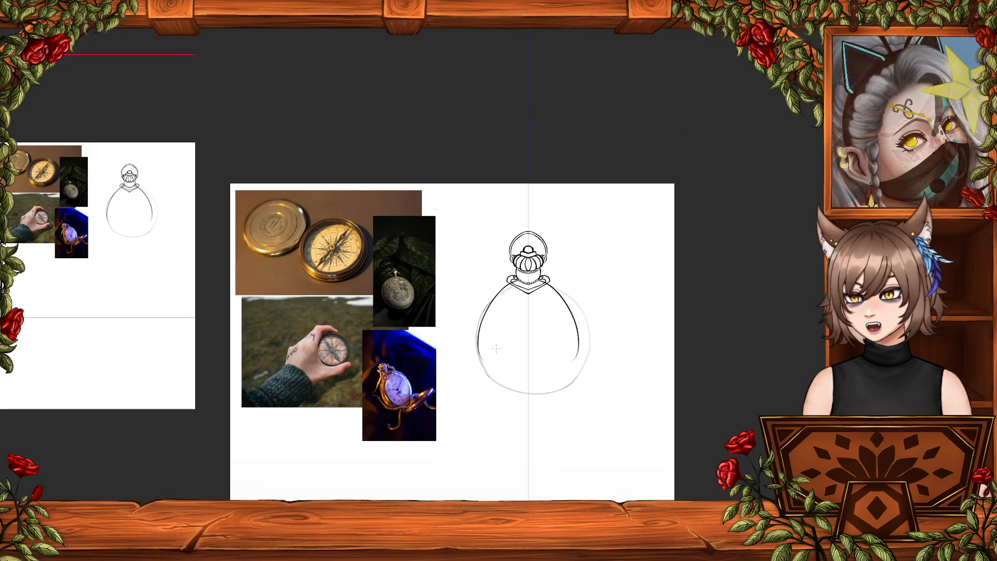
key("ctrl+z")
left_click_drag(512, 286, 483, 361)
key("ctrl+z")
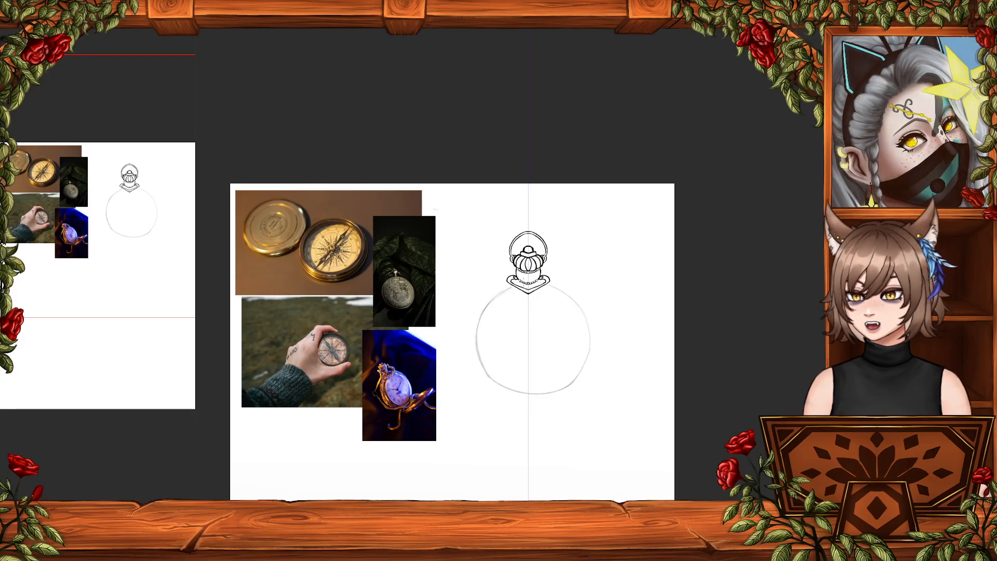
left_click_drag(511, 286, 483, 342)
key("ctrl+z")
left_click_drag(511, 285, 480, 361)
key("ctrl+z")
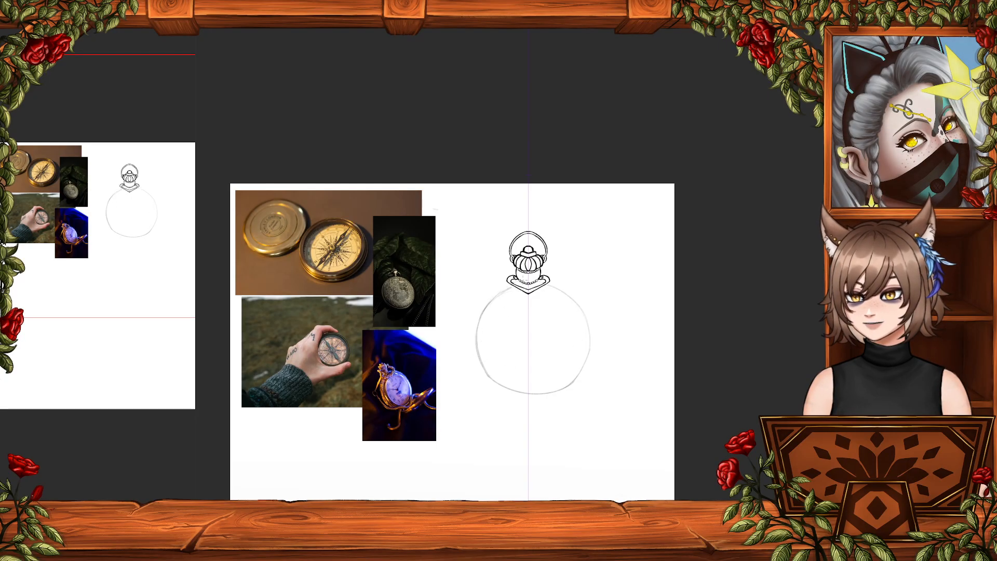
mouse_move(511, 285)
left_mouse_down()
mouse_move(491, 299)
mouse_move(482, 343)
left_mouse_up()
key("ctrl+z")
key("ctrl+z")
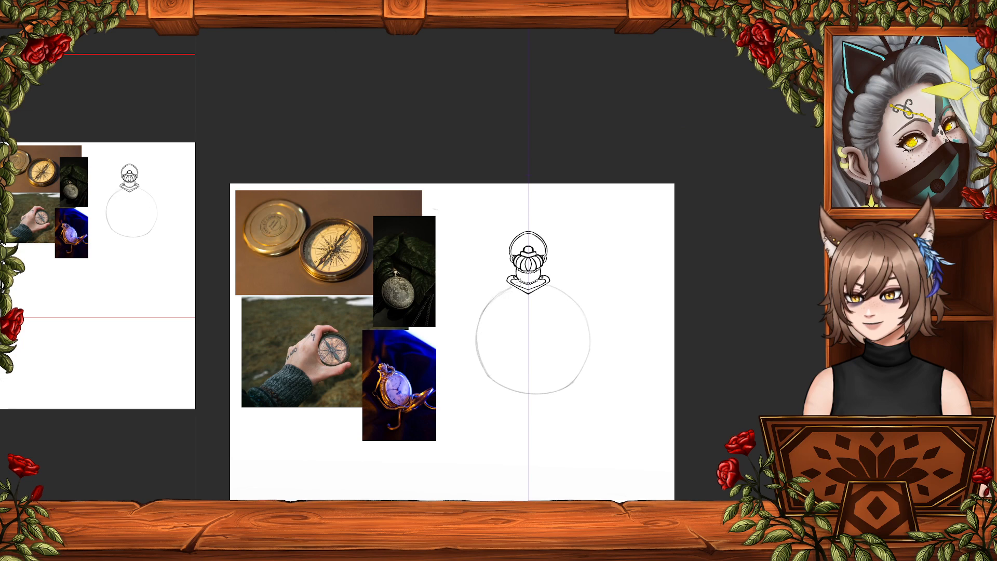
left_click_drag(511, 285, 481, 360)
key("ctrl+z")
left_click_drag(511, 286, 476, 364)
key("ctrl+z")
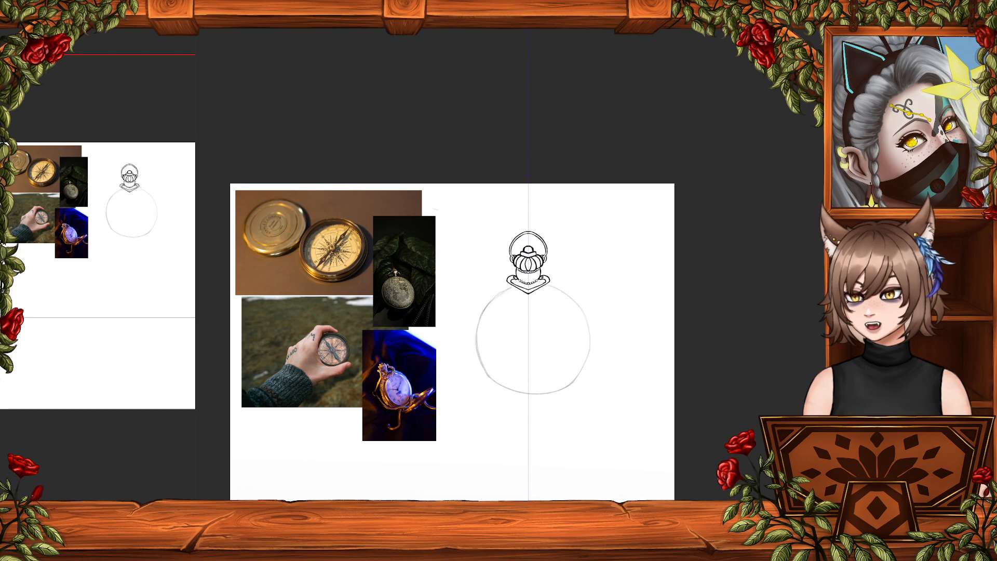
left_click_drag(511, 285, 475, 353)
key("ctrl+z")
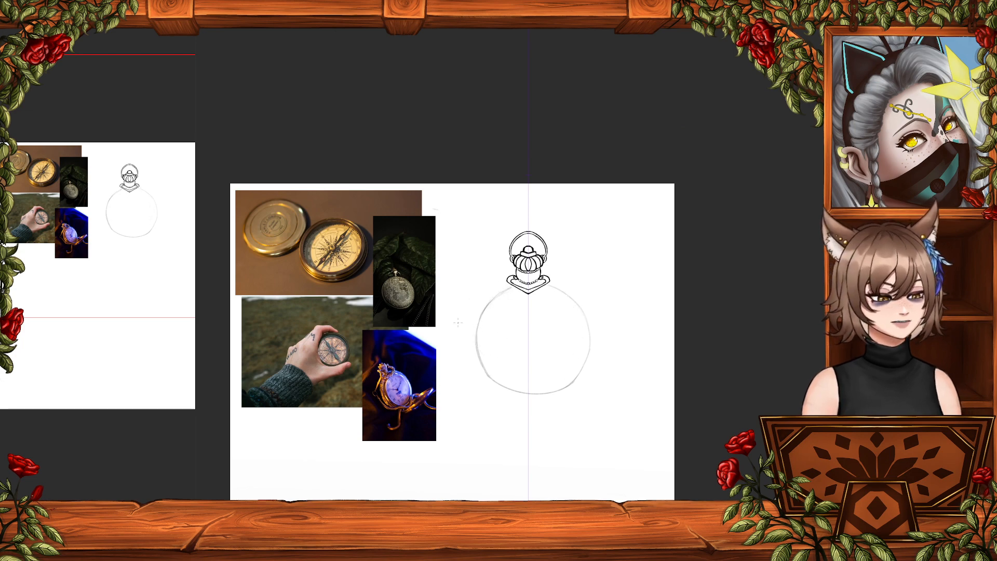
left_click_drag(512, 286, 478, 364)
key("ctrl+z")
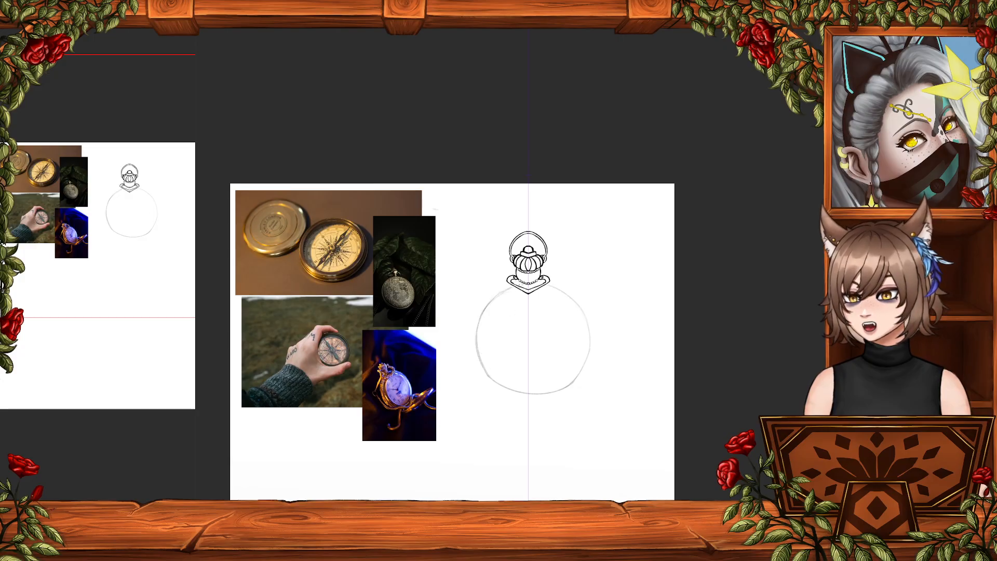
- Try rounder mirrored side curves for the case, varying how wide they bulge below the base
left_click_drag(497, 289, 468, 372)
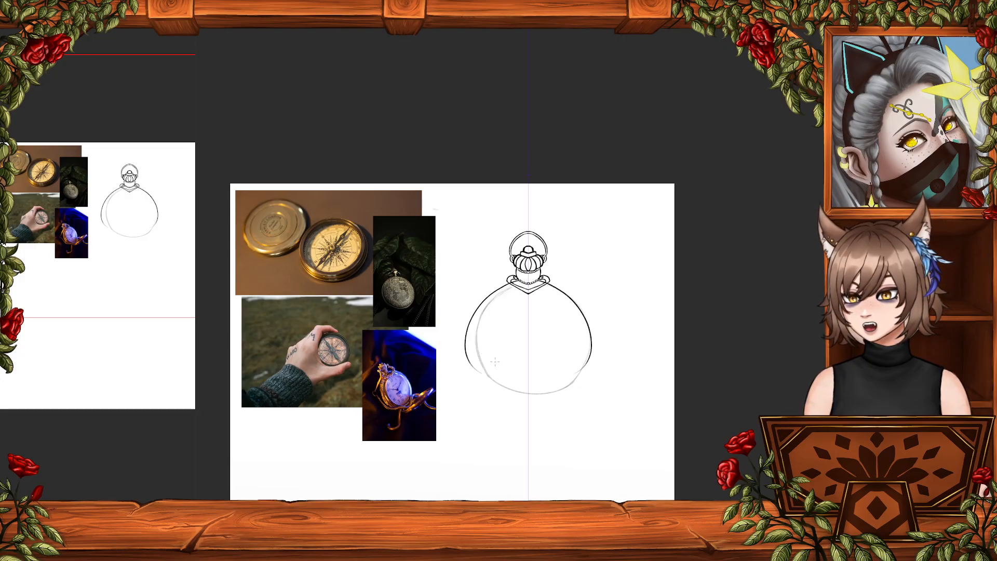
key("ctrl+z")
mouse_move(511, 293)
left_mouse_down()
mouse_move(481, 371)
mouse_move(498, 290)
mouse_move(473, 367)
left_mouse_up()
key("ctrl+z")
key("ctrl+z")
key("ctrl+z")
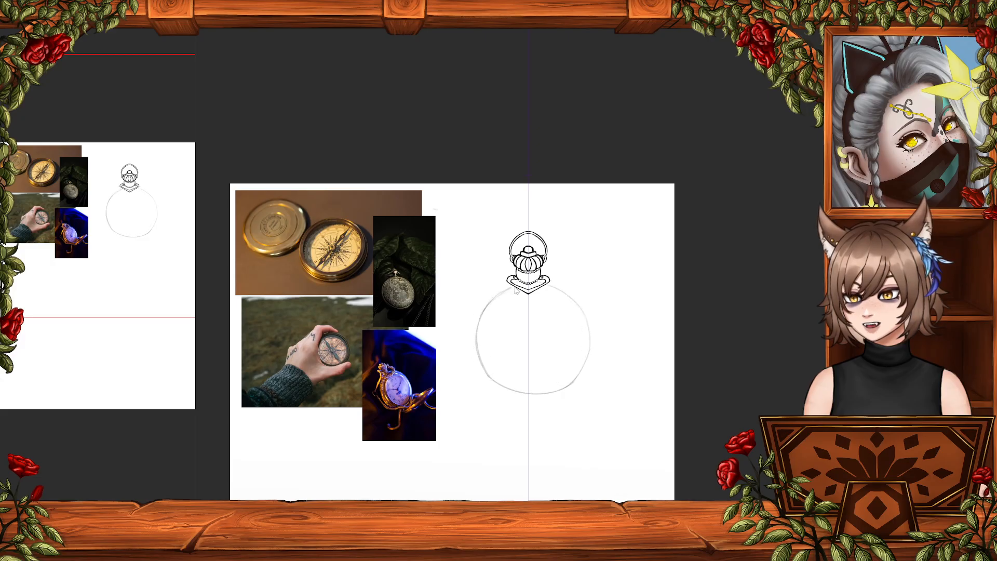
left_click_drag(499, 293, 474, 355)
key("ctrl+z")
- Flip the canvas view horizontally to see the compass sketch mirrored
key("m")
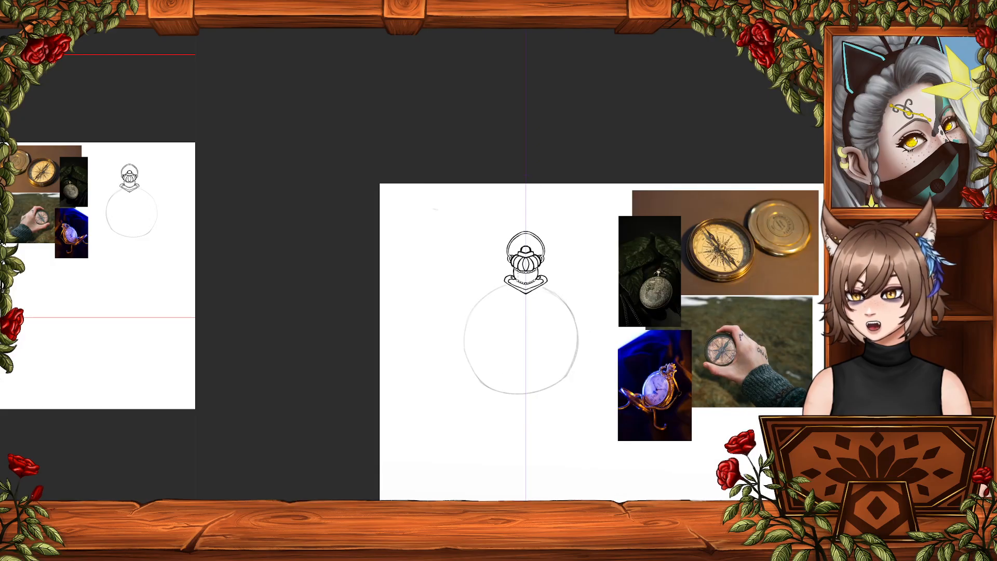
- Ink the mirrored round case outline from the base down to near its bottom centre, and flip the canvas view back
left_click_drag(535, 287, 570, 370)
key("ctrl+z")
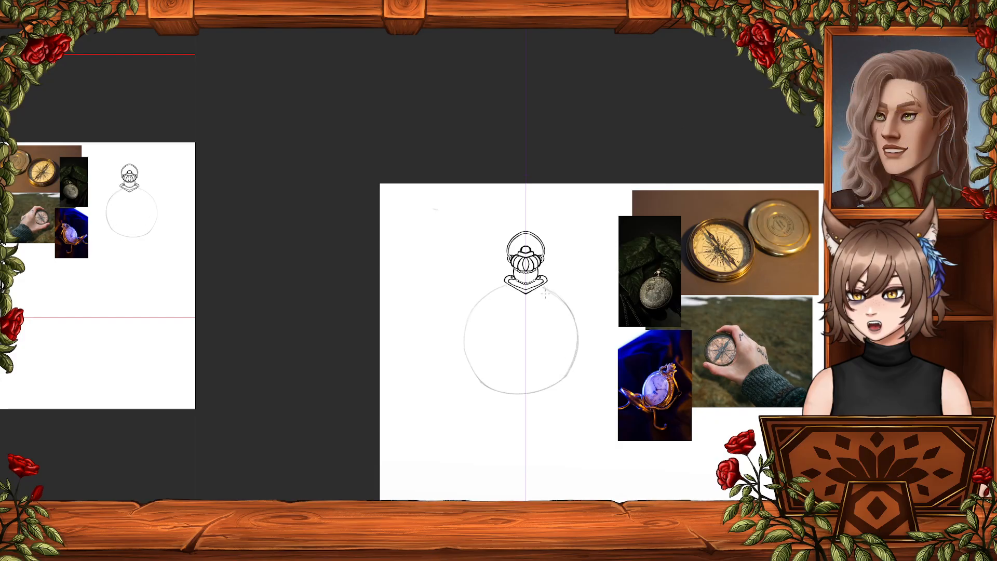
left_click_drag(538, 287, 534, 390)
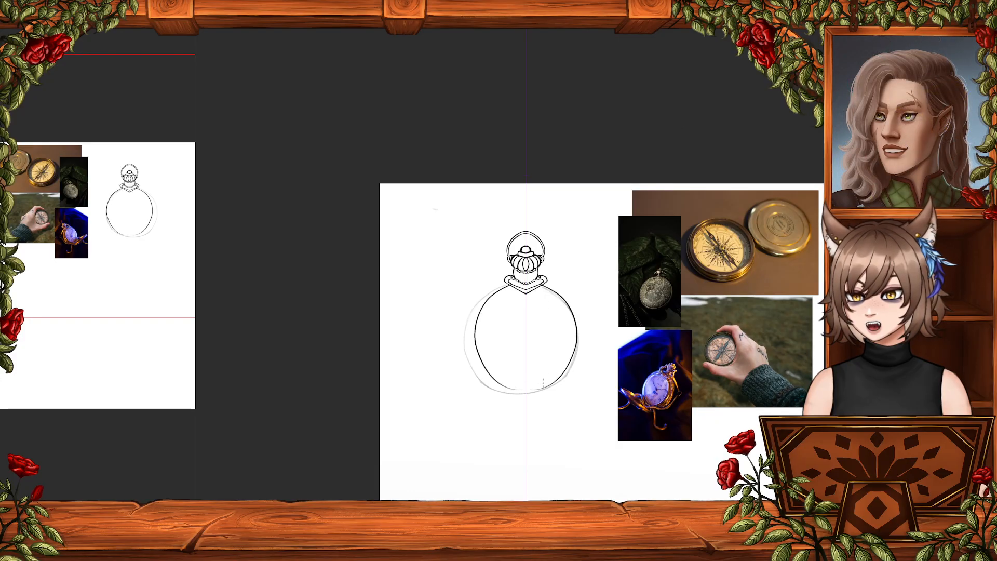
key("m")
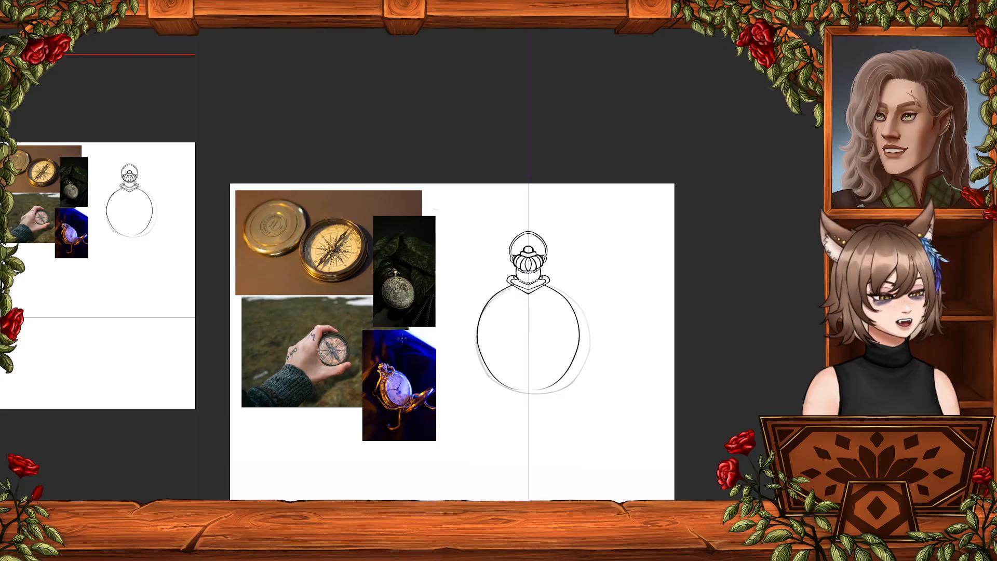
scroll(523, 281, "up", 1)
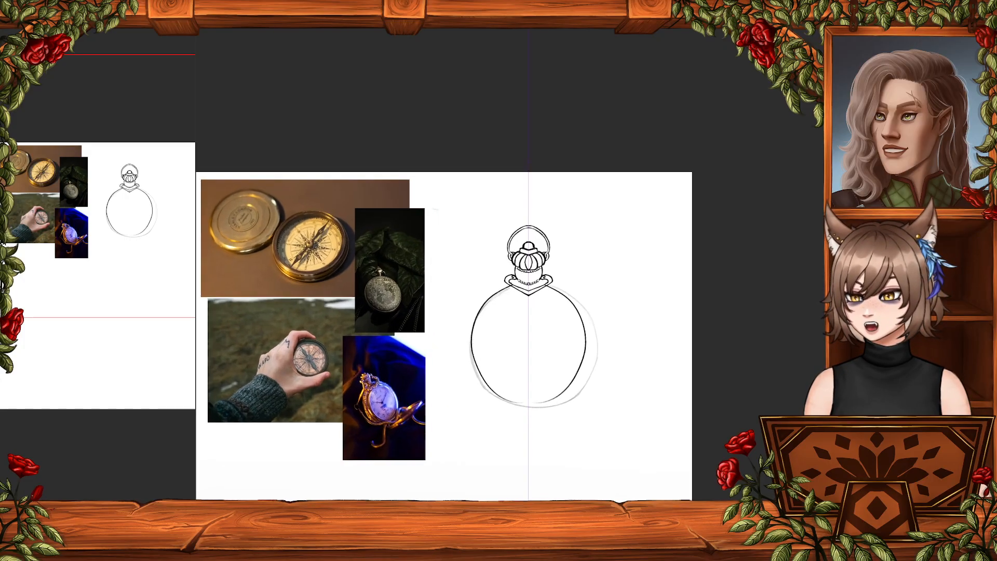
scroll(529, 281, "up", 4)
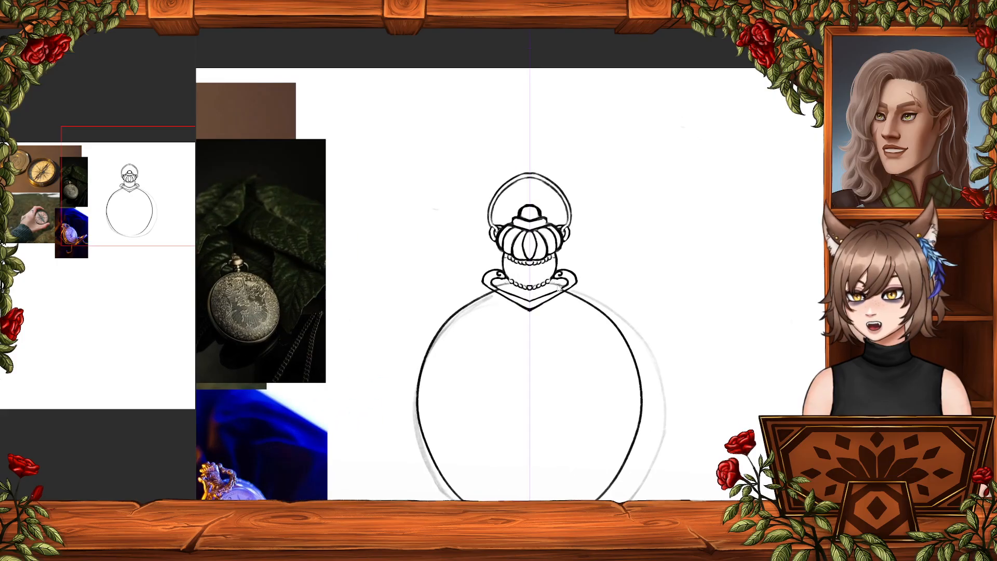
- Erase the leftover rough circle lines outside both sides of the inked case outline
left_click_drag(549, 284, 564, 291)
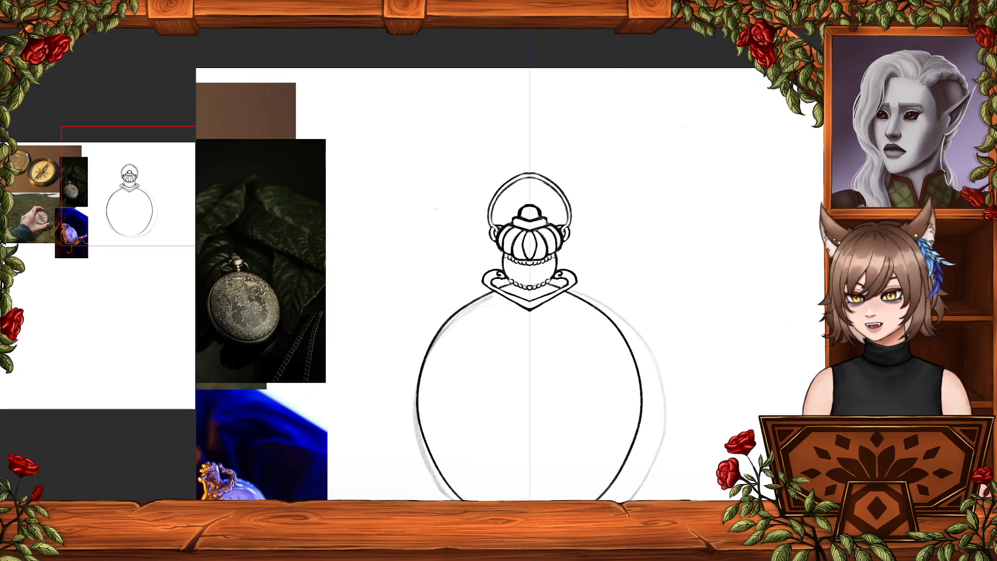
left_click_drag(661, 366, 663, 412)
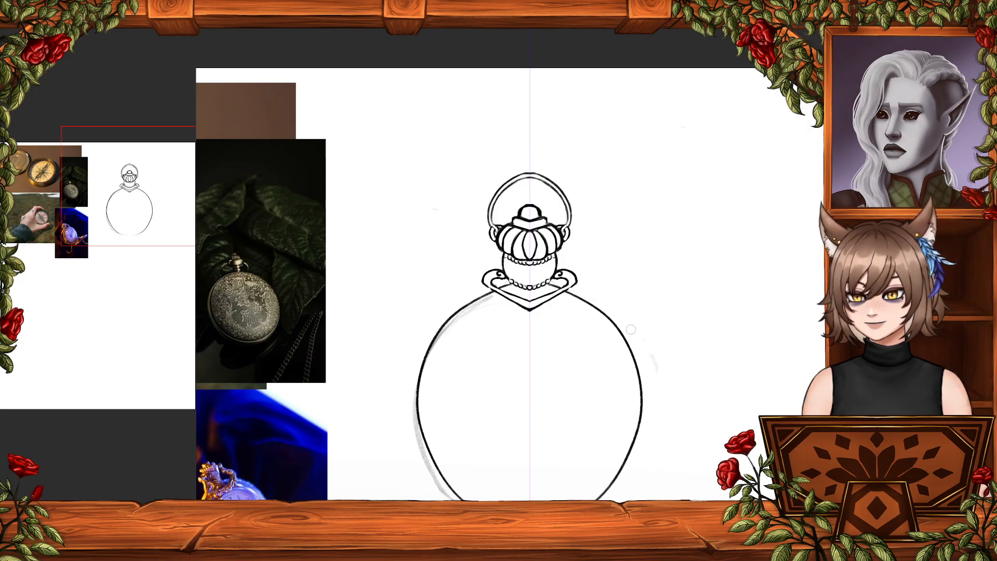
left_click_drag(642, 338, 651, 376)
mouse_move(420, 368)
left_mouse_down()
mouse_move(409, 408)
mouse_move(433, 476)
left_mouse_up()
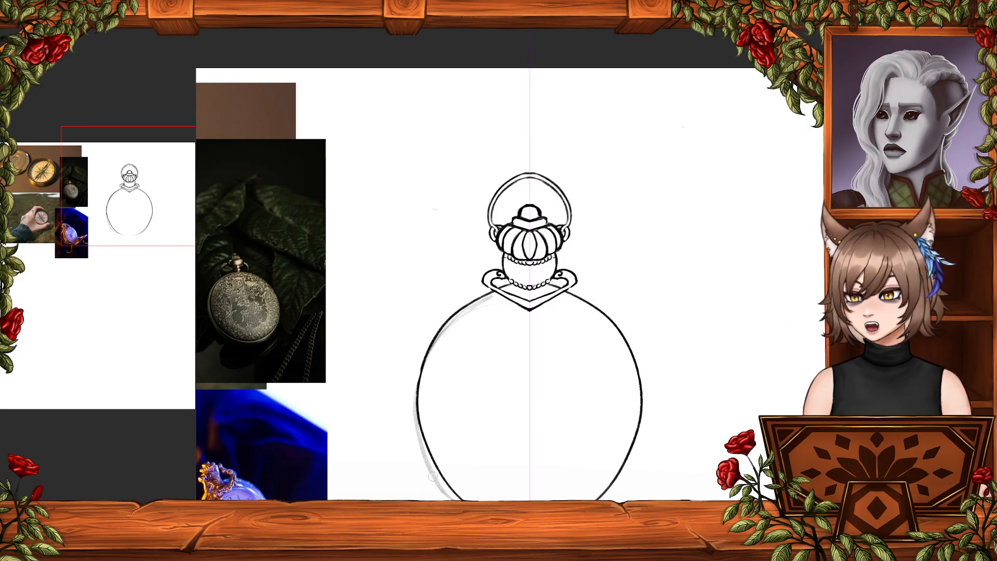
mouse_move(412, 385)
left_mouse_down()
mouse_move(450, 494)
mouse_move(437, 491)
left_mouse_up()
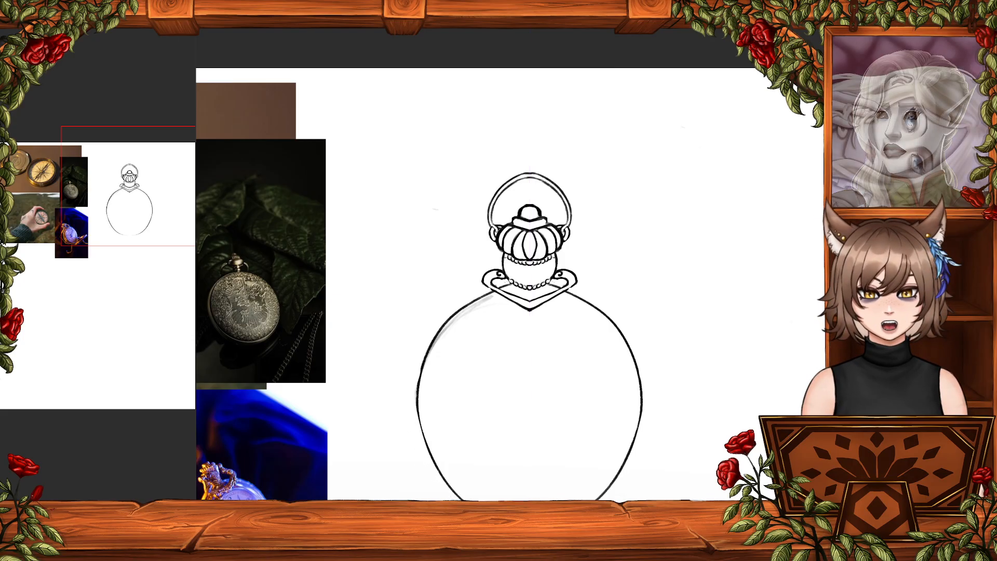
- Erase the remaining rough circle shading inside the case's upper left edge while keeping the inked outline whole
key("ctrl+r")
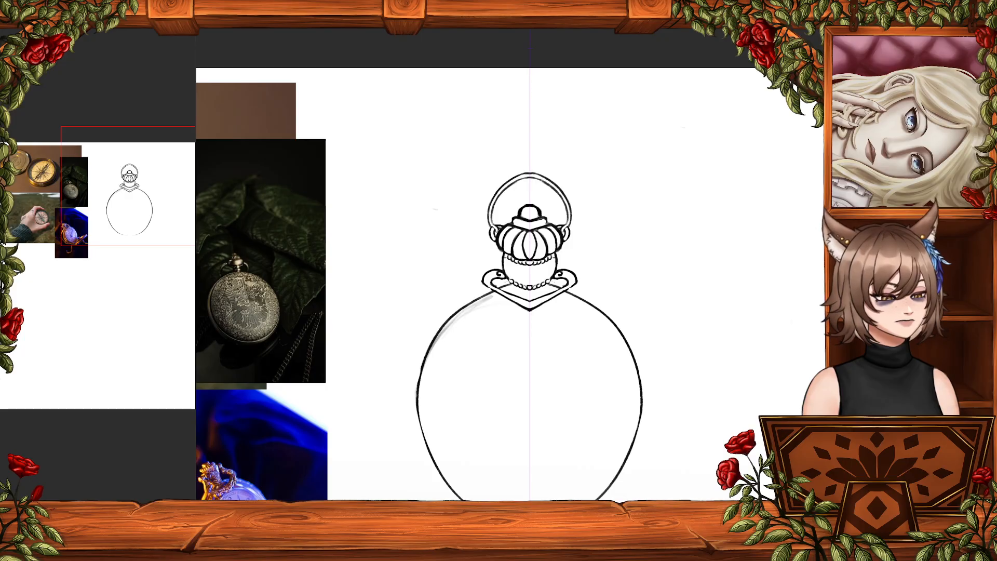
key("ctrl+shift+n")
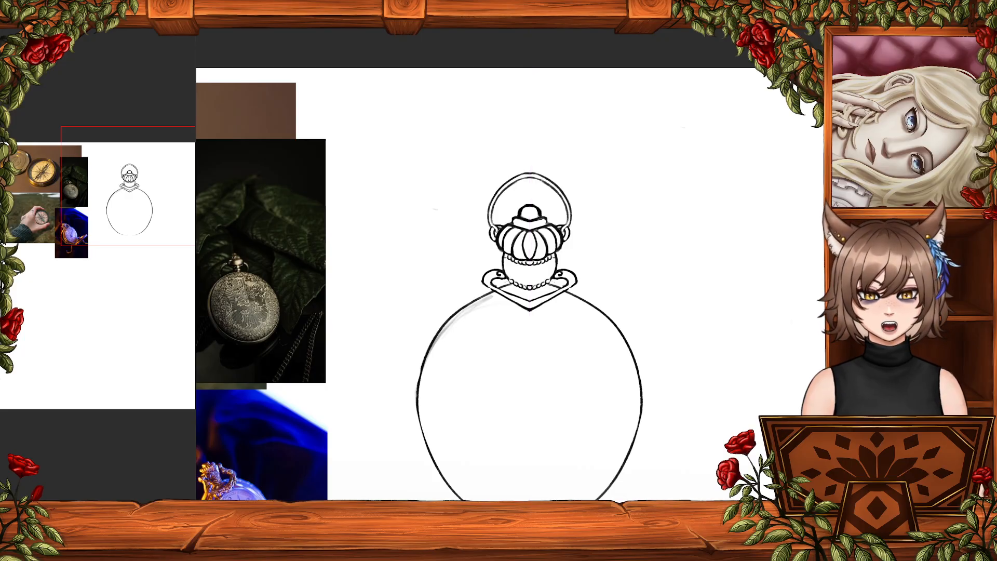
key("ctrl+z")
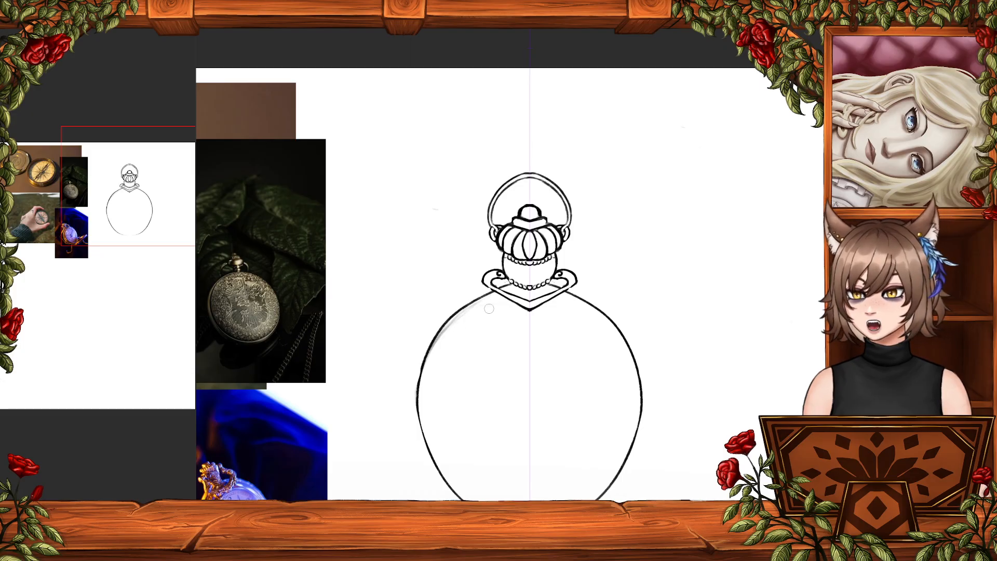
key("ctrl+z")
key("ctrl+z")
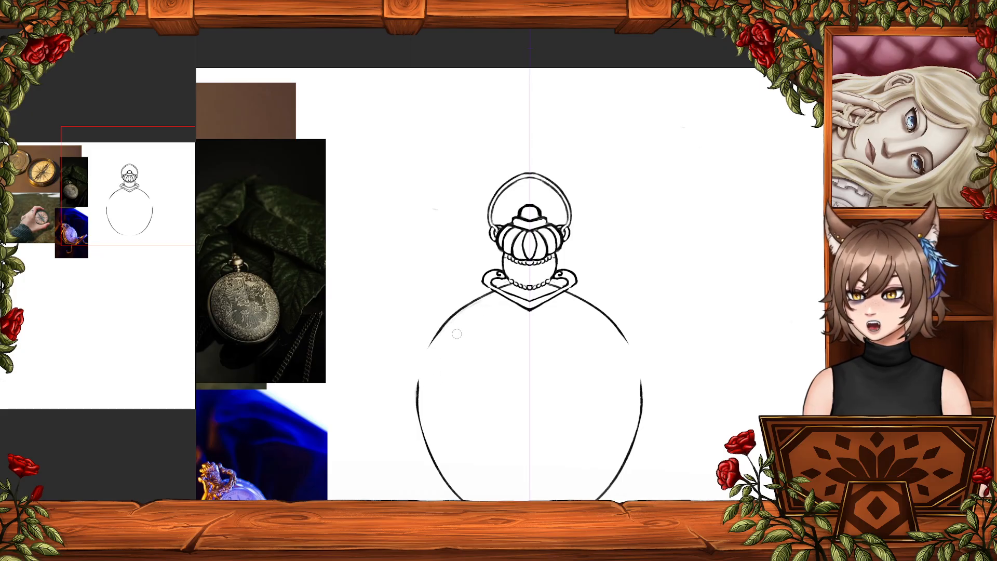
key("ctrl+y")
- Try reinforcing the case's side curves with mirrored strokes running down from the base
left_click_drag(483, 300, 426, 413)
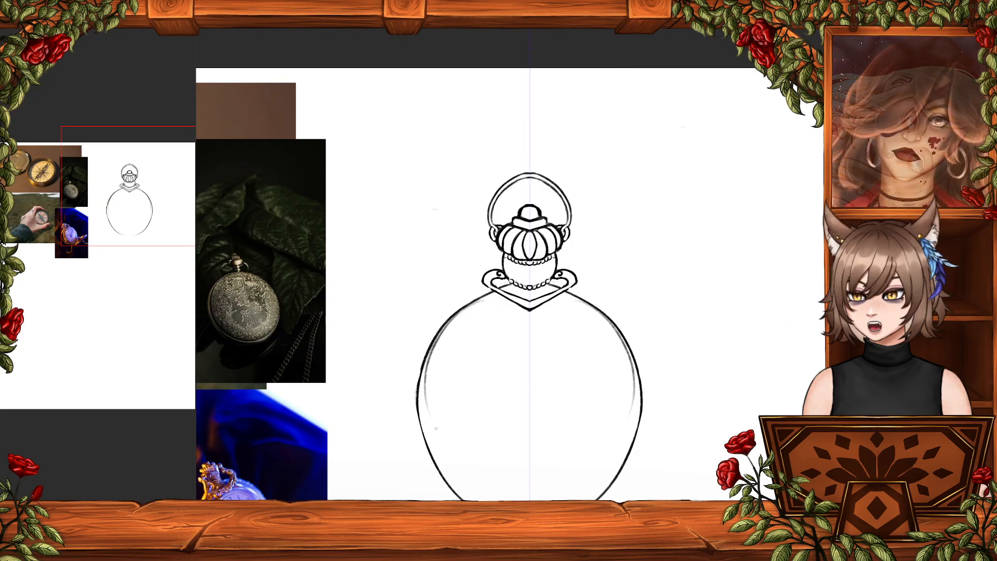
key("ctrl+z")
left_click_drag(459, 310, 434, 458)
key("ctrl+z")
left_click_drag(435, 338, 448, 500)
key("ctrl+z")
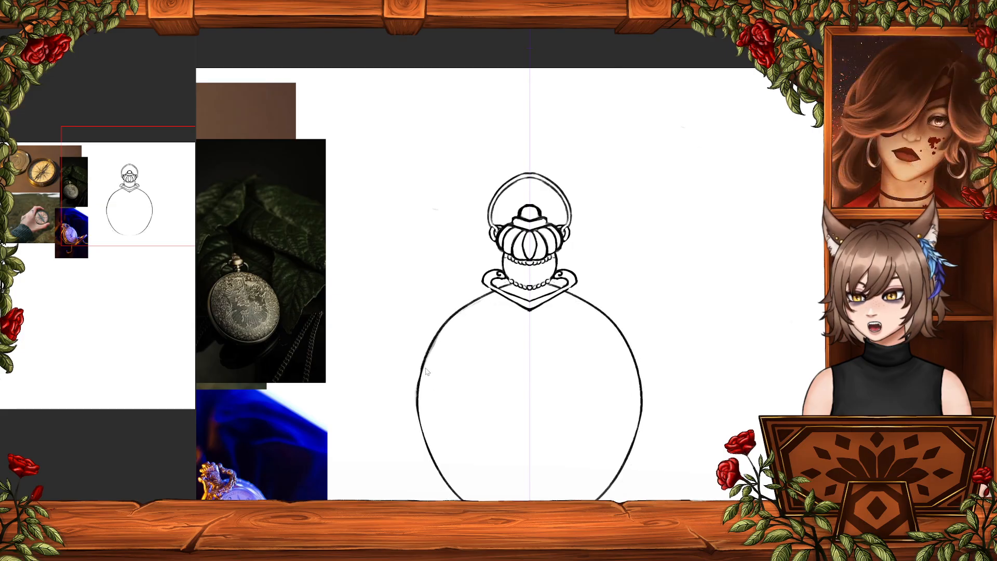
- Close the round case outline with a mirrored stroke along its bottom to the symmetry axis
left_click_drag(417, 384, 459, 501)
key("ctrl+z")
left_click_drag(432, 455, 519, 521)
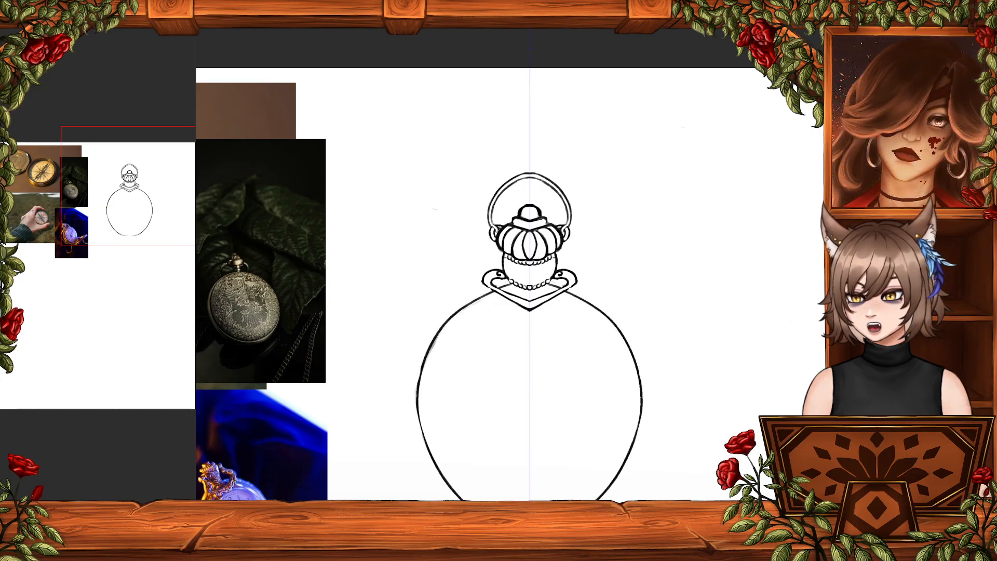
key("ctrl+z")
left_click_drag(463, 501, 529, 521)
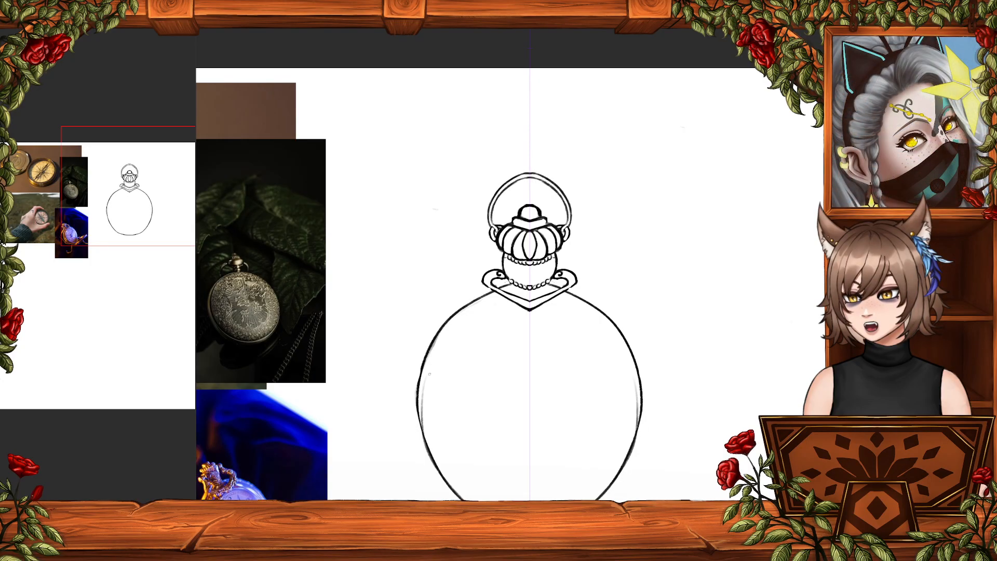
- Try heavier mirrored strokes from the case's widest points down its lower sides
left_click_drag(417, 404, 458, 499)
key("ctrl+z")
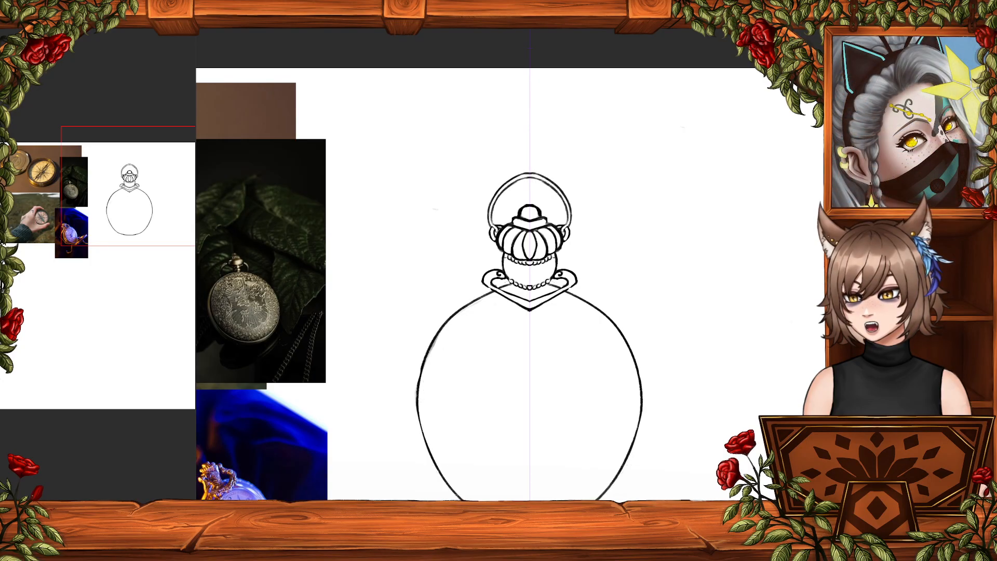
left_click_drag(420, 370, 457, 496)
key("ctrl+z")
left_click_drag(416, 385, 459, 499)
key("ctrl+z")
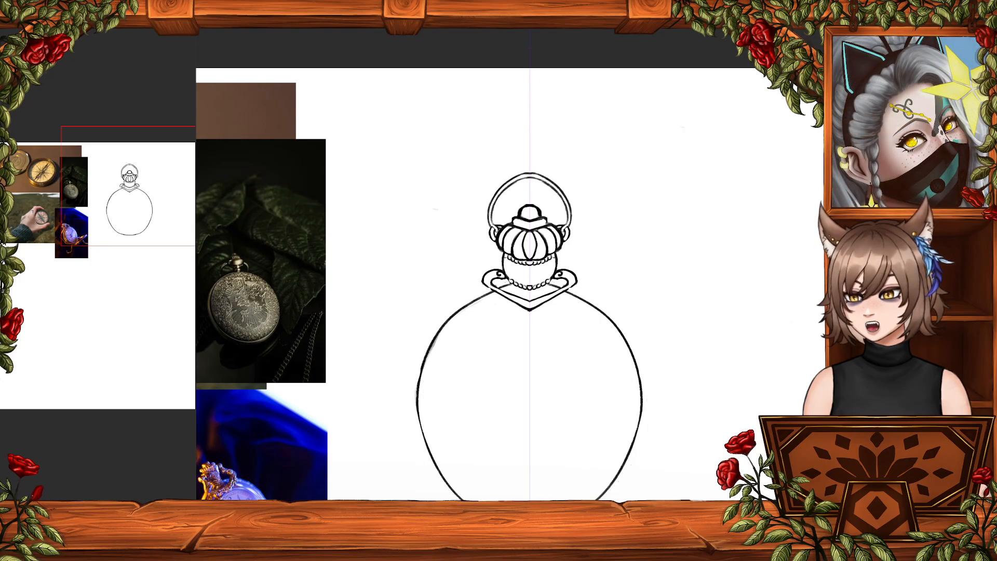
- Thicken the lower sides of the case outline with a mirrored stroke running up to its widest point
mouse_move(419, 418)
left_mouse_down()
mouse_move(460, 499)
mouse_move(419, 391)
left_mouse_up()
key("ctrl+z")
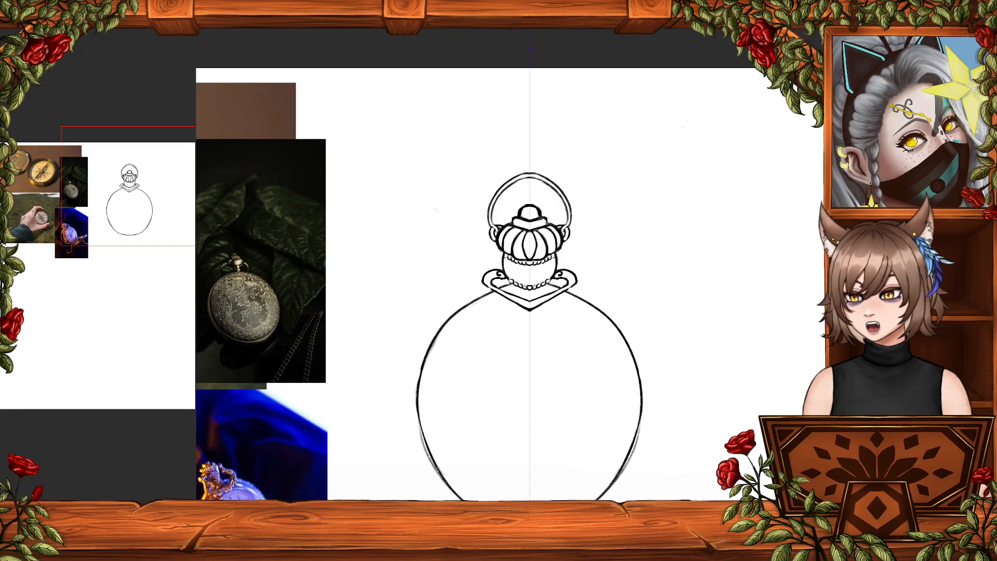
left_click_drag(432, 462, 417, 385)
- Try heavier mirrored strokes from the case's widest points up along its upper sides
left_click_drag(421, 445, 437, 348)
key("ctrl+z")
left_click_drag(420, 448, 435, 334)
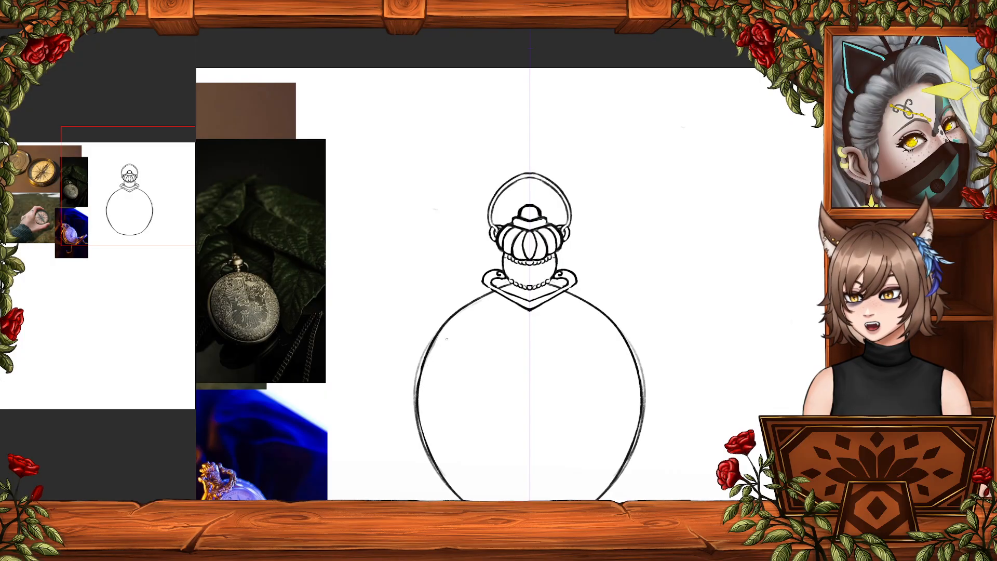
key("ctrl+z")
left_click_drag(417, 399, 458, 304)
key("ctrl+z")
left_click_drag(419, 389, 466, 314)
key("ctrl+z")
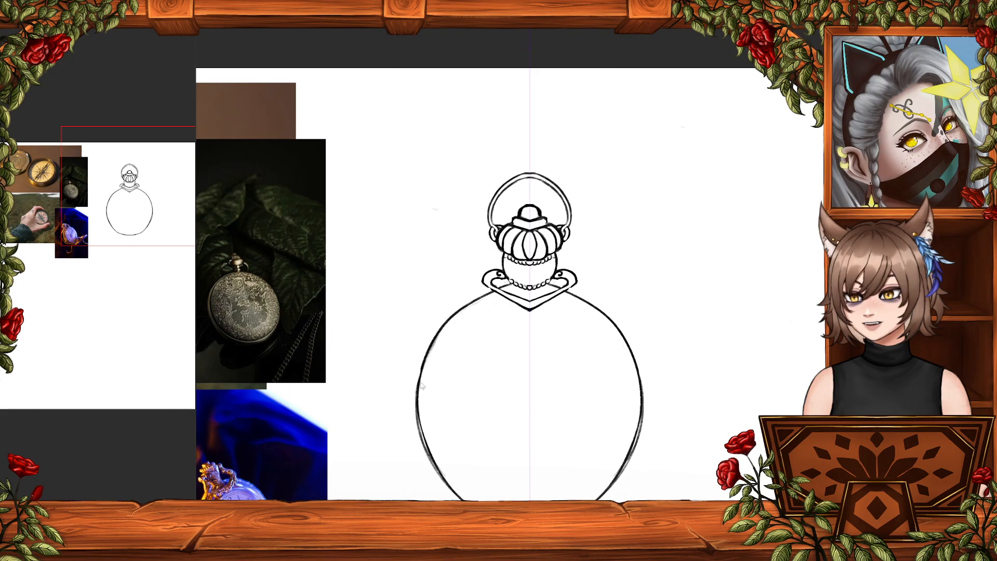
- Thicken the upper sides of the case outline with mirrored strokes curving up towards the scrolled base
key("ctrl+z")
left_click_drag(417, 408, 452, 318)
key("ctrl+z")
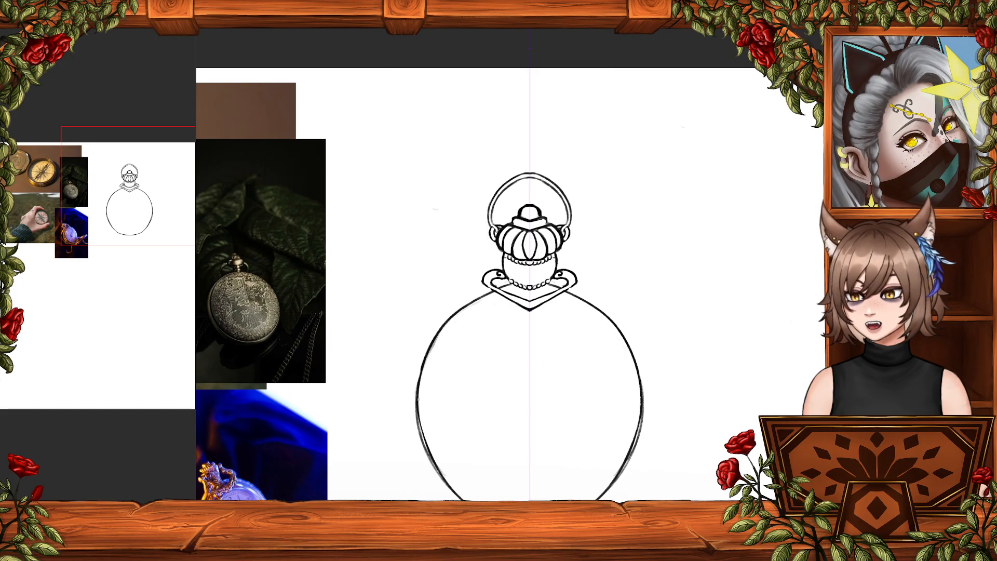
mouse_move(416, 405)
left_mouse_down()
mouse_move(436, 342)
mouse_move(422, 364)
mouse_move(451, 315)
mouse_move(495, 292)
left_mouse_up()
key("ctrl+z")
key("ctrl+z")
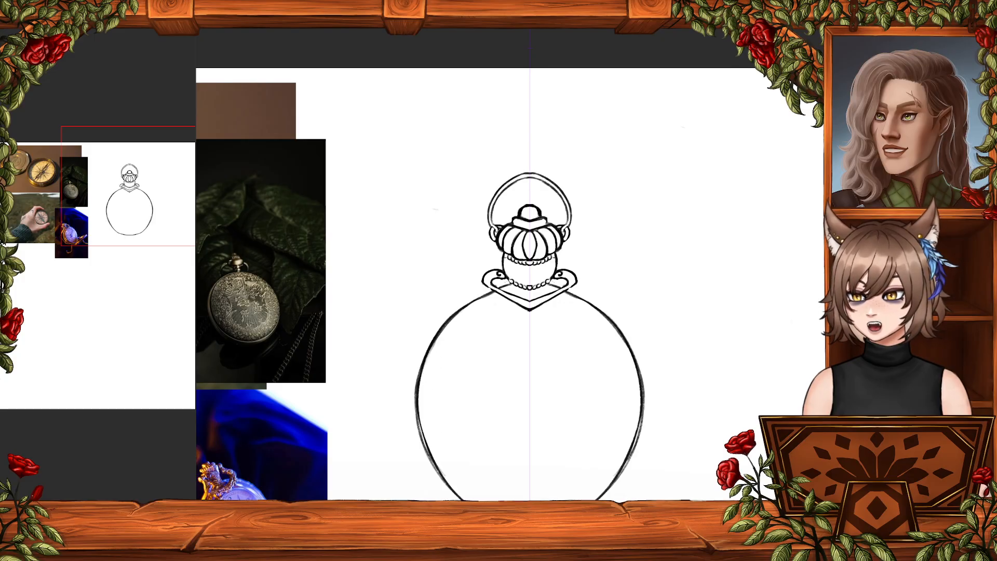
- Thin the doubled line along the case's lower sides by erasing its inner edge
mouse_move(438, 455)
left_mouse_down()
mouse_move(425, 409)
mouse_move(459, 482)
left_mouse_up()
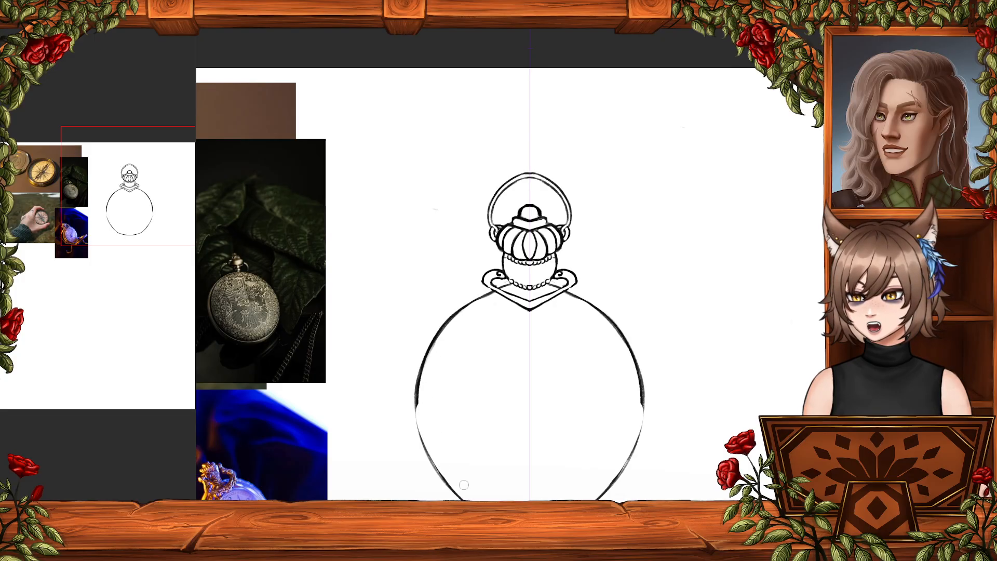
key("ctrl+z")
left_click_drag(429, 436, 448, 482)
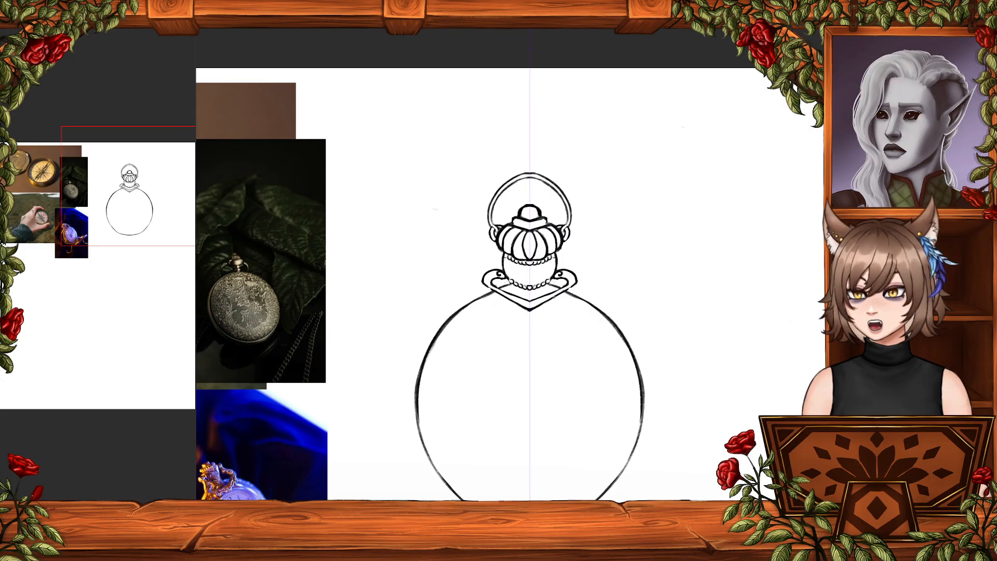
- Try a mirrored inner rim curve inside the case's upper sides, varying its distance from the outline
left_click_drag(568, 301, 623, 379)
key("ctrl+z")
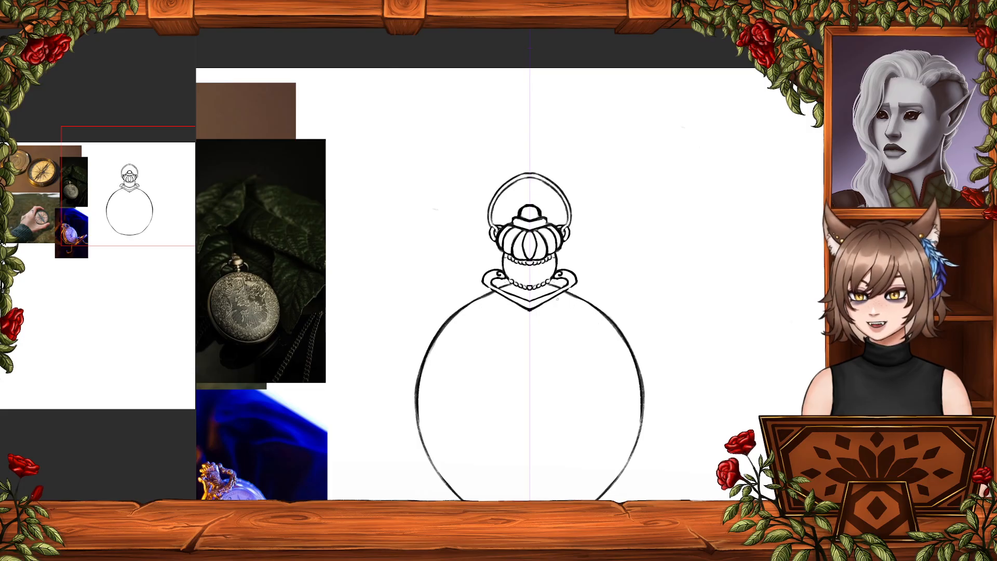
left_click_drag(559, 298, 629, 393)
key("ctrl+z")
left_click_drag(556, 298, 621, 381)
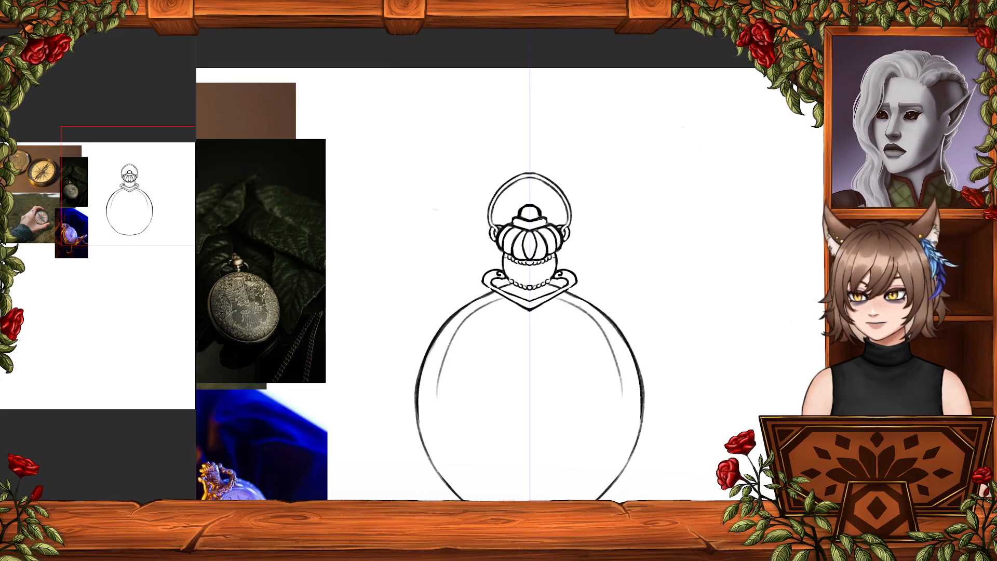
key("ctrl+z")
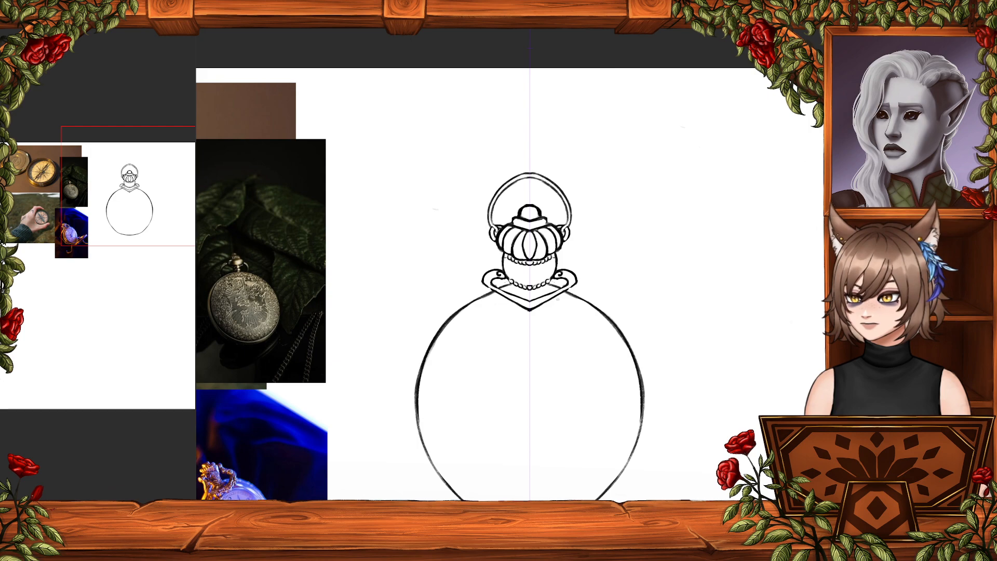
left_click_drag(560, 300, 625, 378)
key("ctrl+z")
- Sketch the case's mirrored inner rim, arching beneath the base and running down inside both sides of the outline
left_click_drag(559, 299, 628, 398)
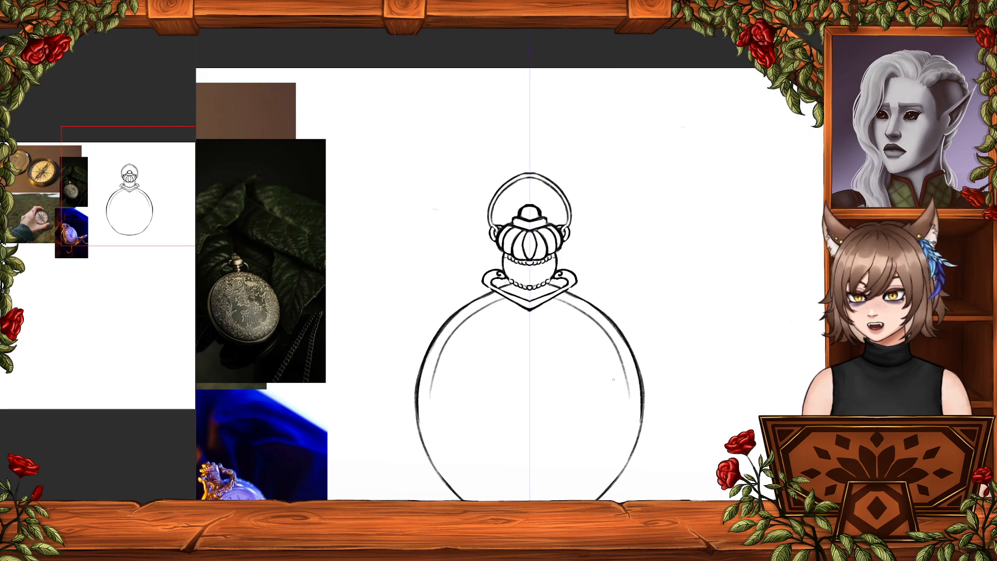
left_click_drag(554, 298, 609, 342)
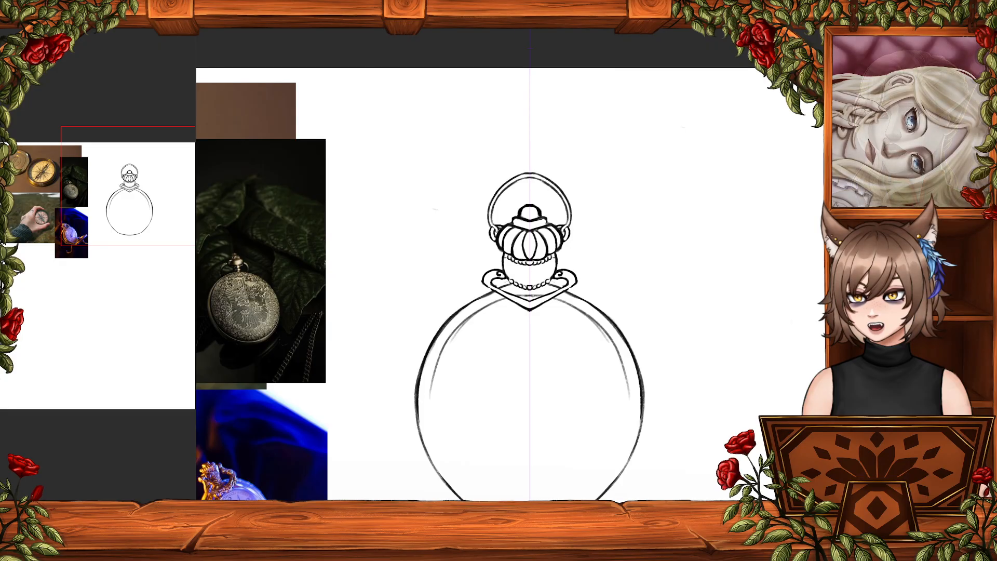
key("ctrl+z")
mouse_move(516, 296)
left_mouse_down()
mouse_move(531, 295)
mouse_move(626, 381)
left_mouse_up()
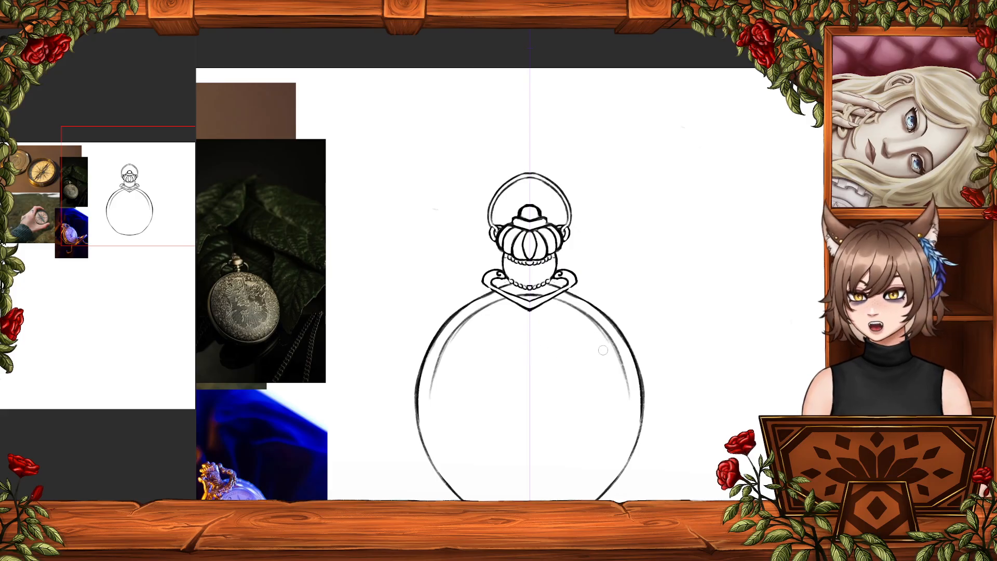
mouse_move(604, 344)
left_mouse_down()
mouse_move(621, 366)
mouse_move(623, 422)
mouse_move(604, 459)
left_mouse_up()
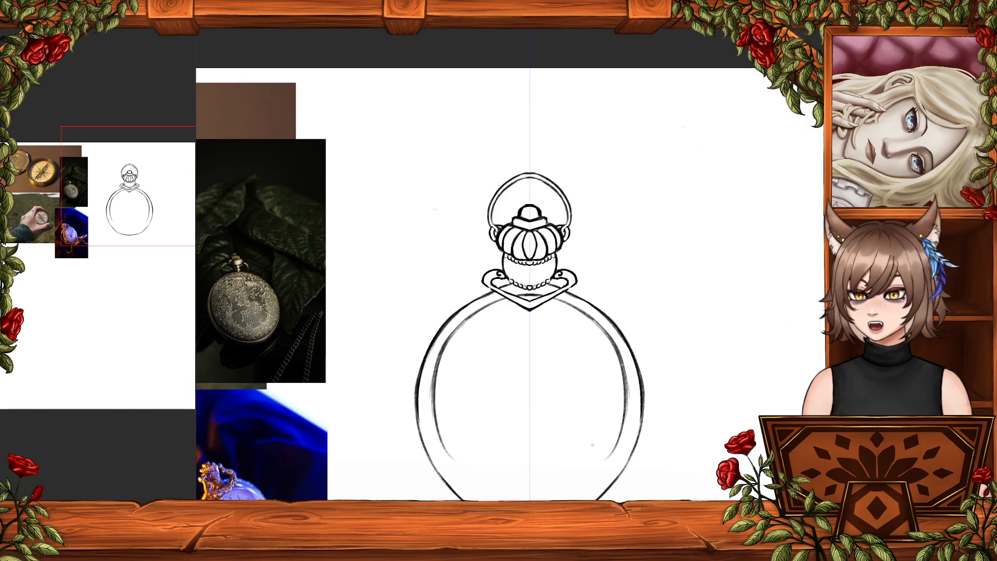
key("ctrl+z")
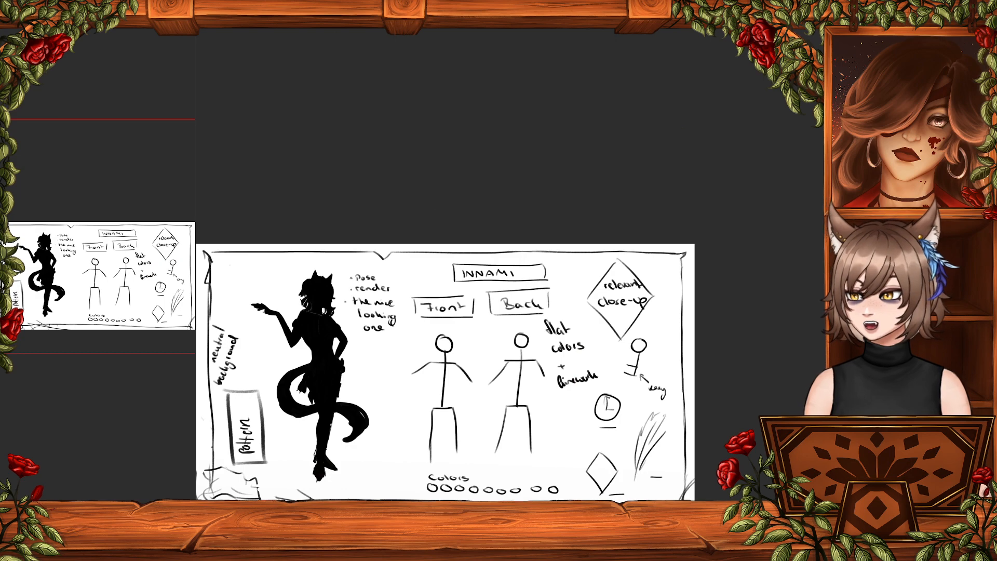
- Frame the close-up area beside the flat-colour figures on the sheet layout in orange, and return to the compass drawing
left_click_drag(582, 339, 586, 500)
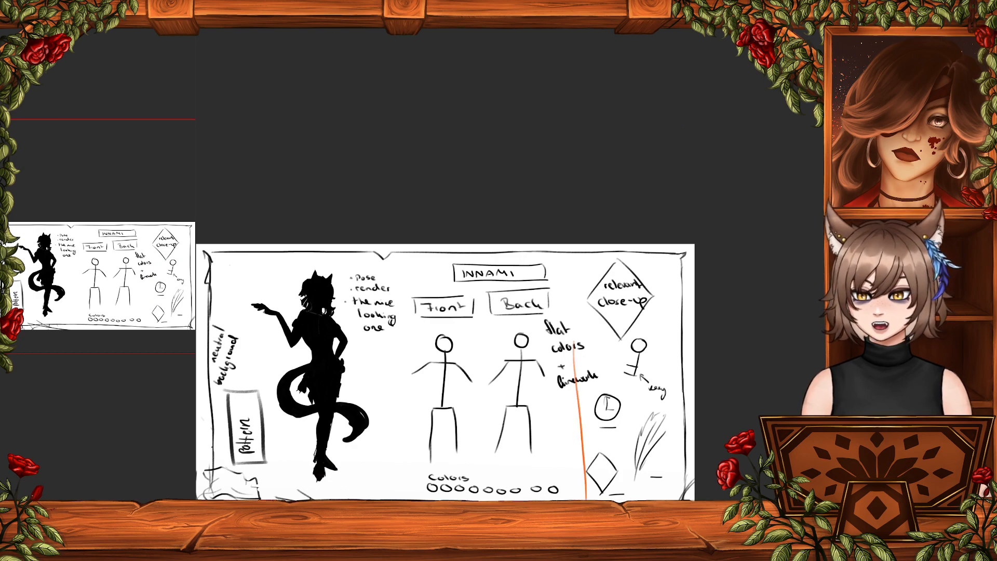
mouse_move(578, 333)
left_mouse_down()
mouse_move(674, 330)
mouse_move(676, 501)
mouse_move(618, 499)
left_mouse_up()
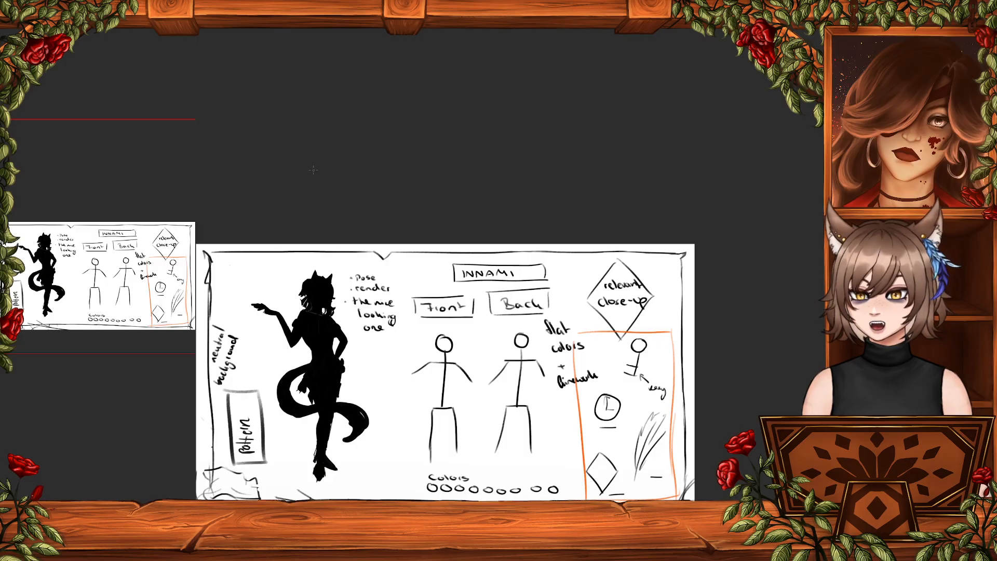
key("ctrl+Tab")
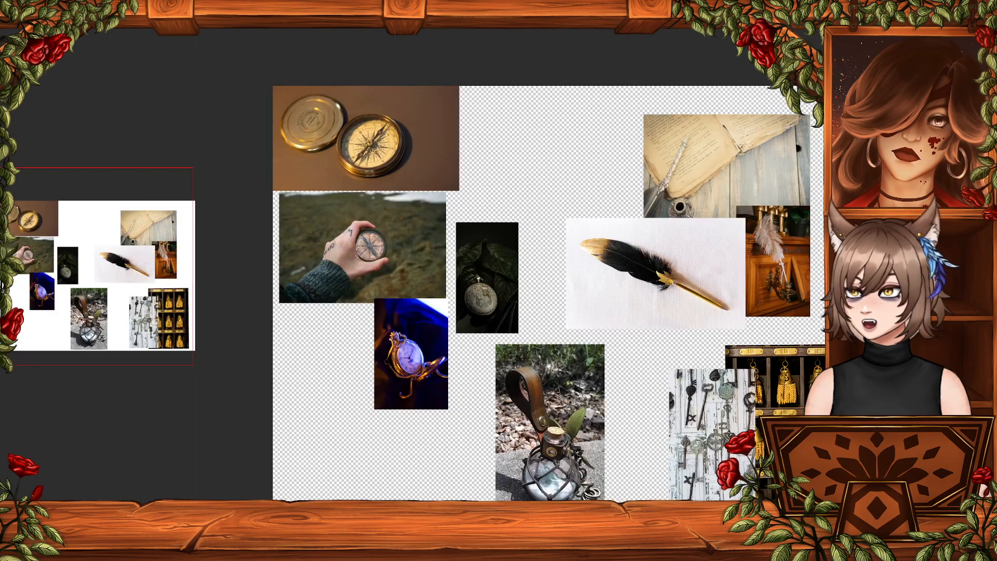
key("ctrl+Tab")
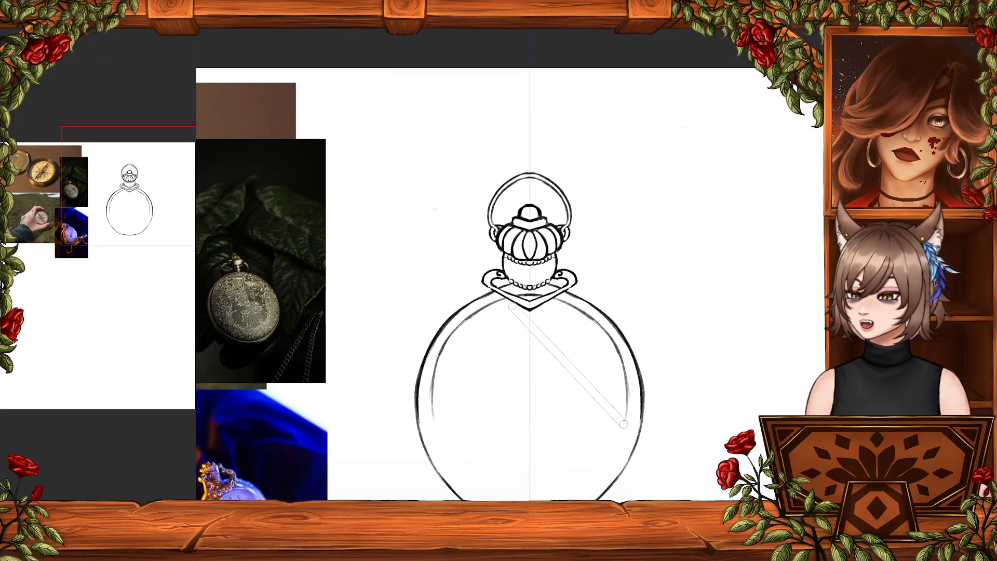
- Extend the mirrored inner rim down both sides of the case, curving inward towards its lower end
mouse_move(464, 324)
left_mouse_down()
mouse_move(436, 400)
mouse_move(457, 332)
mouse_move(434, 419)
mouse_move(441, 456)
left_mouse_up()
key("ctrl+z")
key("ctrl+z")
mouse_move(435, 375)
left_mouse_down()
mouse_move(439, 448)
mouse_move(475, 483)
left_mouse_up()
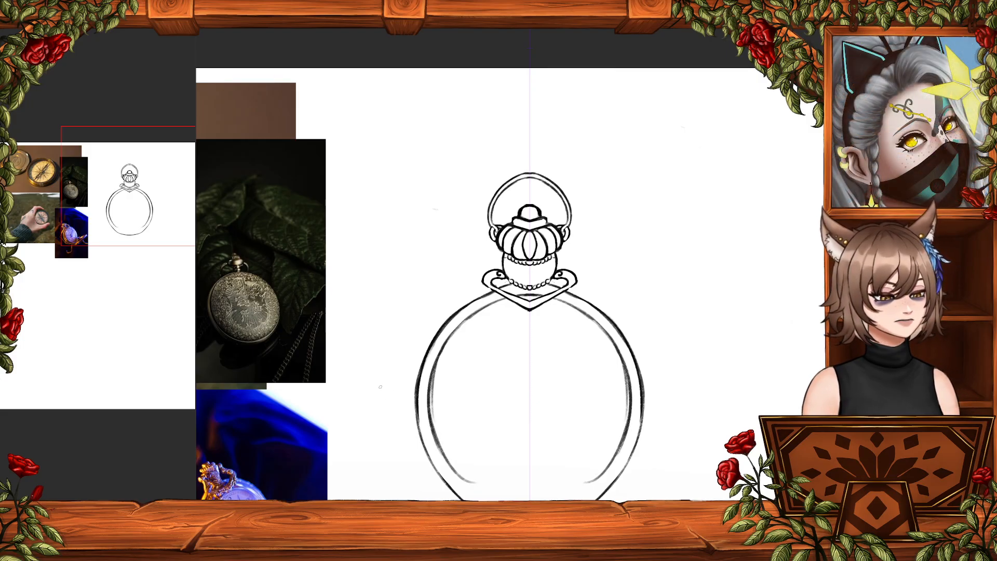
left_click_drag(442, 453, 504, 500)
key("ctrl+z")
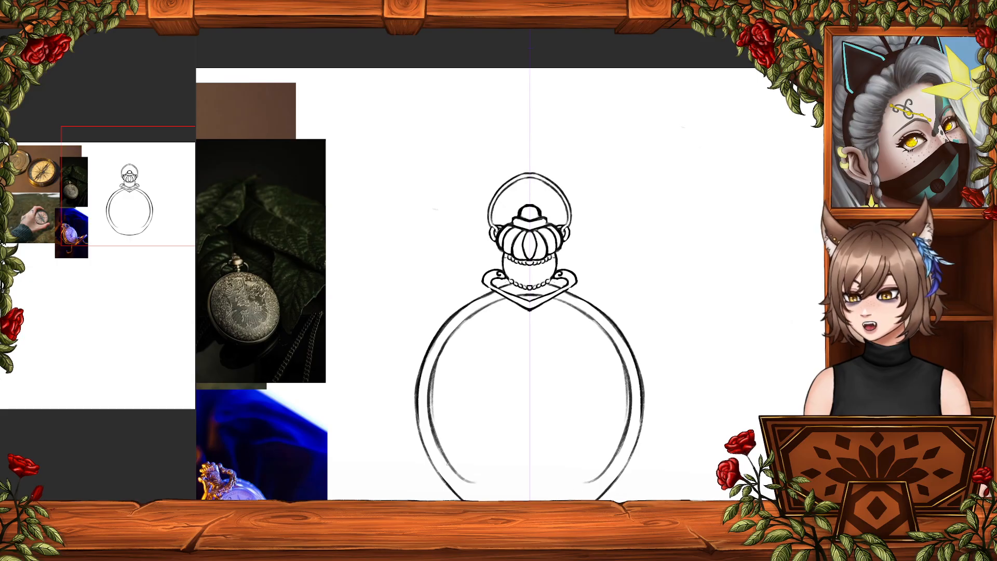
left_click_drag(447, 464, 503, 500)
key("ctrl+z")
key("ctrl+z")
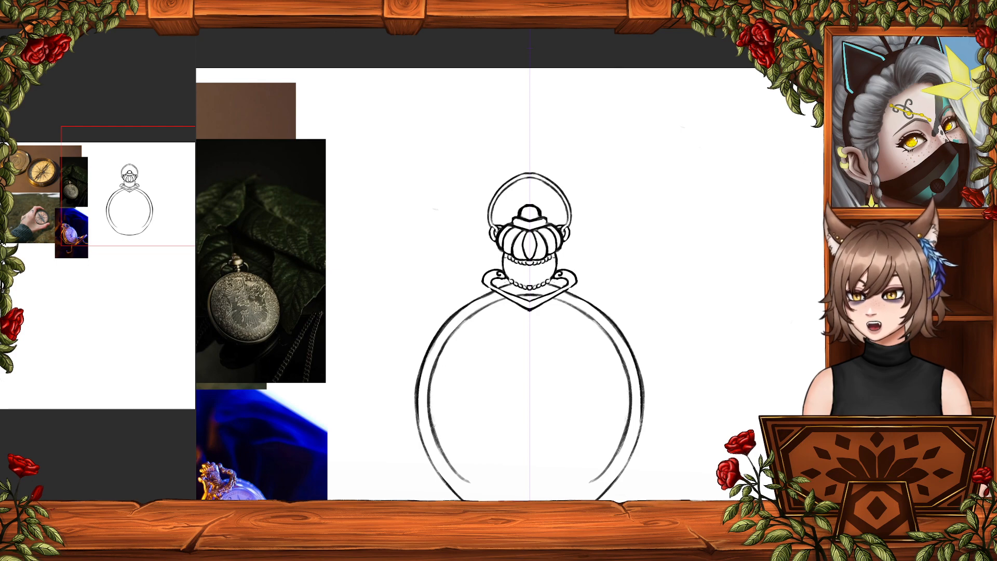
- Close the inner rim with a clean mirrored curve along the bottom of the case, parallel to the outline
left_click_drag(433, 426, 499, 490)
key("ctrl+z")
left_click_drag(439, 450, 500, 501)
key("ctrl+z")
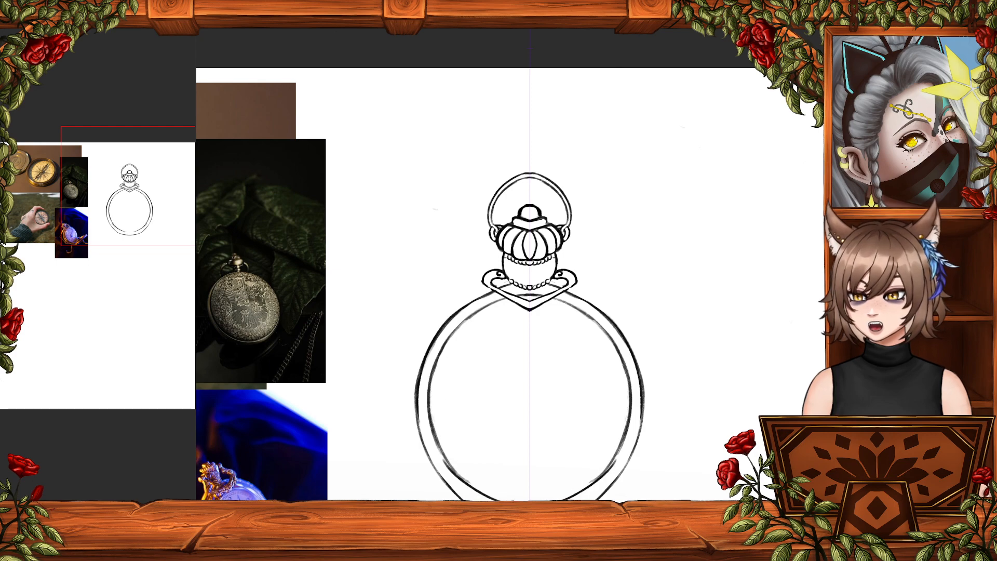
key("ctrl+z")
mouse_move(449, 462)
left_mouse_down()
mouse_move(501, 500)
mouse_move(469, 502)
left_mouse_up()
key("ctrl+z")
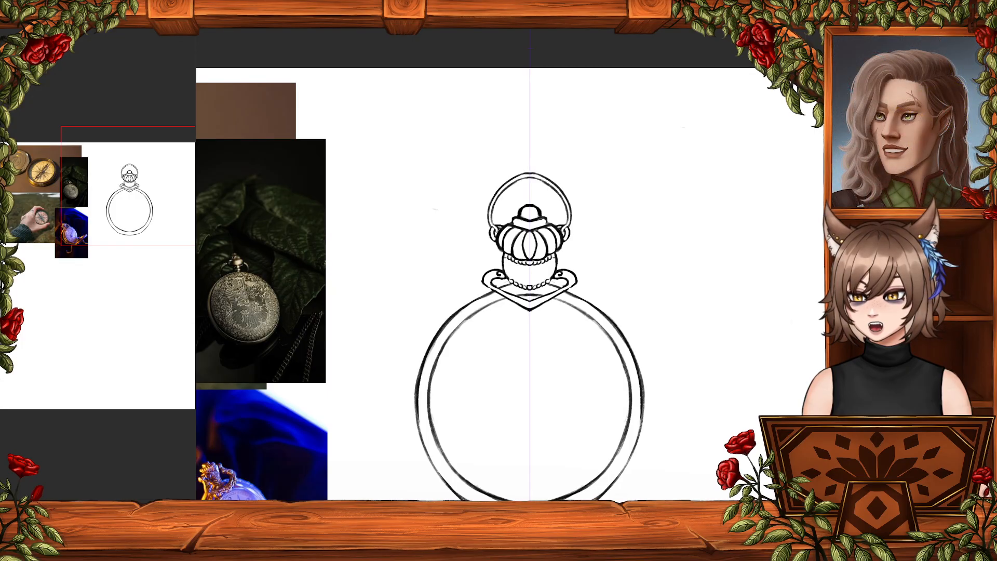
key("ctrl+z")
key("ctrl+z")
key("ctrl+z")
key("ctrl+z")
key("ctrl+z")
key("ctrl+z")
key("ctrl+z")
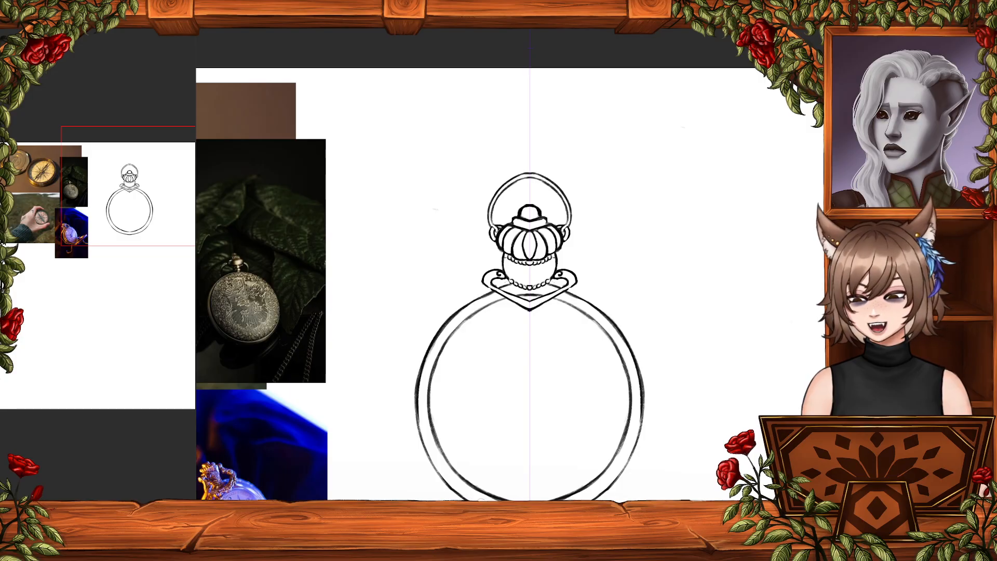
- Try mirrored strokes along the upper sides of the case, joining them to the underside of the scrolled base
left_click_drag(450, 447, 533, 433)
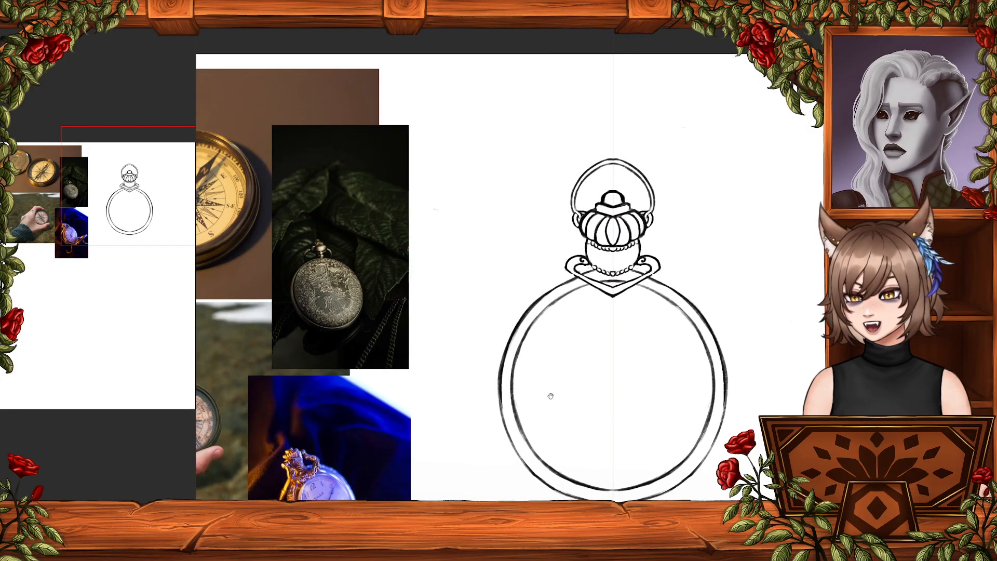
mouse_move(591, 285)
left_mouse_down()
mouse_move(553, 305)
mouse_move(594, 290)
left_mouse_up()
key("ctrl+z")
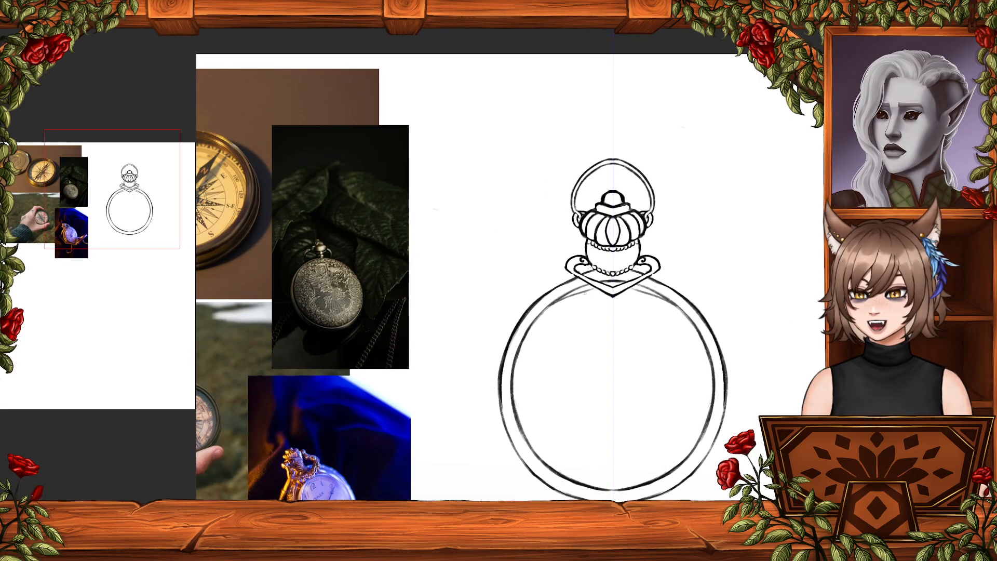
key("ctrl+z")
left_click_drag(545, 309, 593, 287)
key("ctrl+z")
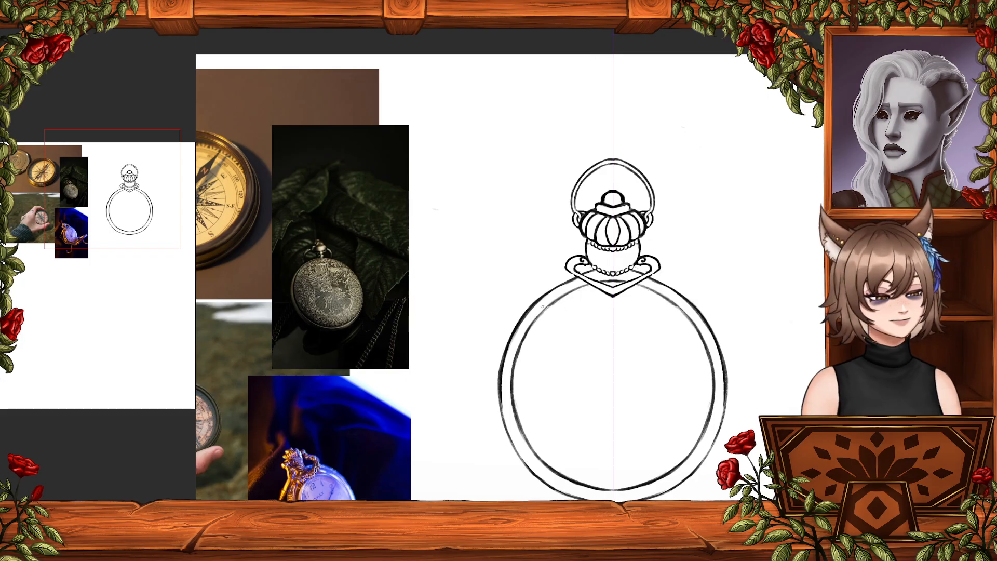
left_click_drag(536, 319, 590, 284)
key("ctrl+z")
key("ctrl+z")
key("ctrl+z")
left_click_drag(541, 314, 591, 286)
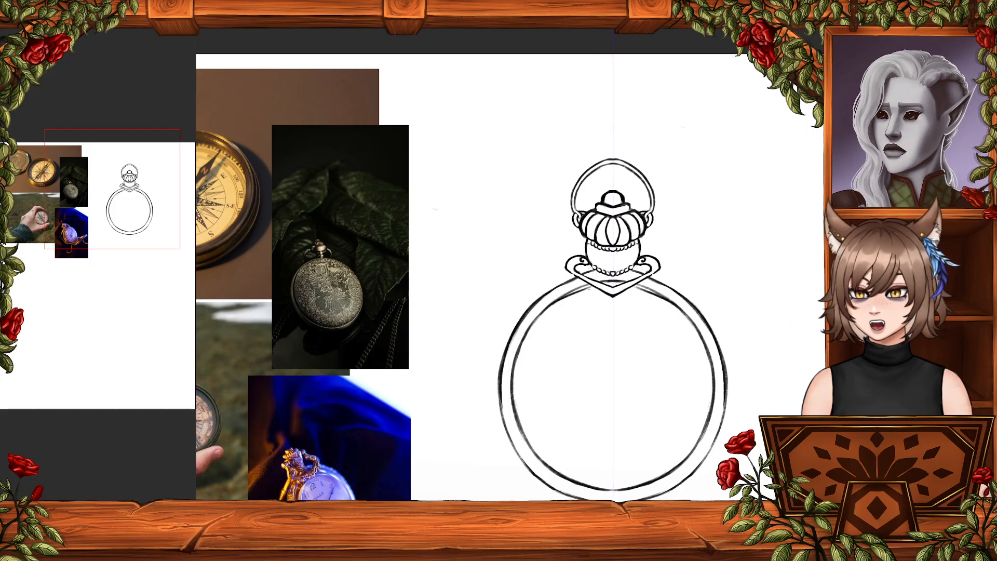
key("ctrl+z")
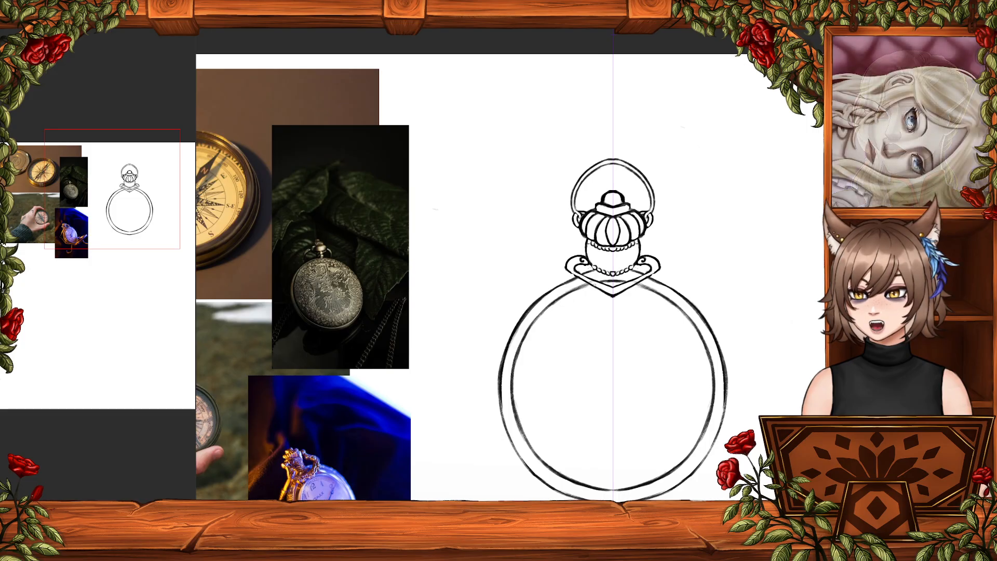
- Examine the case drawing against the compass and pocket-watch reference photos
mouse_move(548, 394)
left_mouse_down()
mouse_move(719, 387)
mouse_move(688, 382)
mouse_move(550, 313)
left_mouse_up()
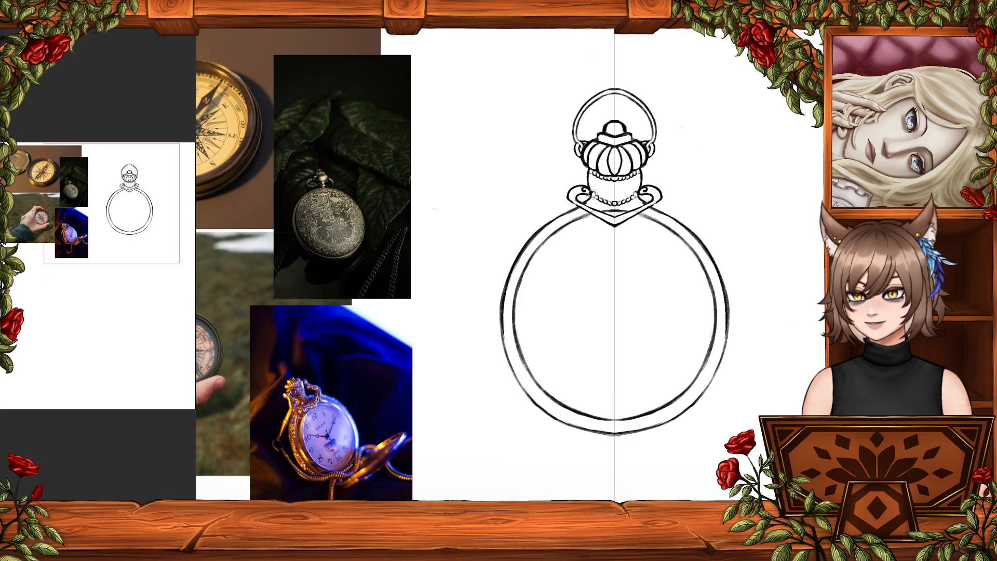
left_click_drag(600, 254, 560, 253)
mouse_move(341, 328)
left_mouse_down()
mouse_move(648, 383)
mouse_move(597, 374)
mouse_move(408, 293)
mouse_move(585, 394)
left_mouse_up()
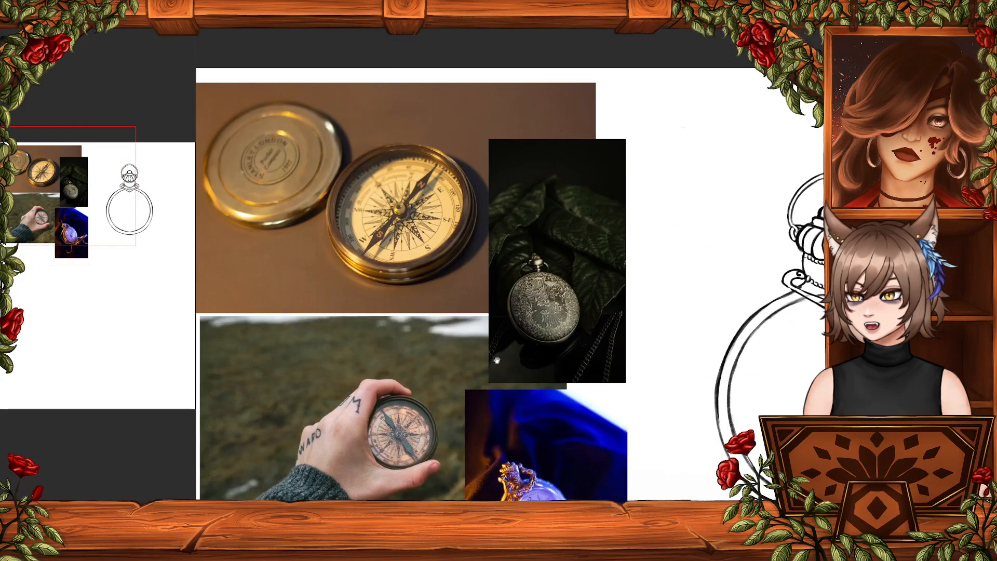
mouse_move(488, 347)
left_mouse_down()
mouse_move(555, 415)
mouse_move(599, 424)
mouse_move(601, 437)
mouse_move(546, 401)
left_mouse_up()
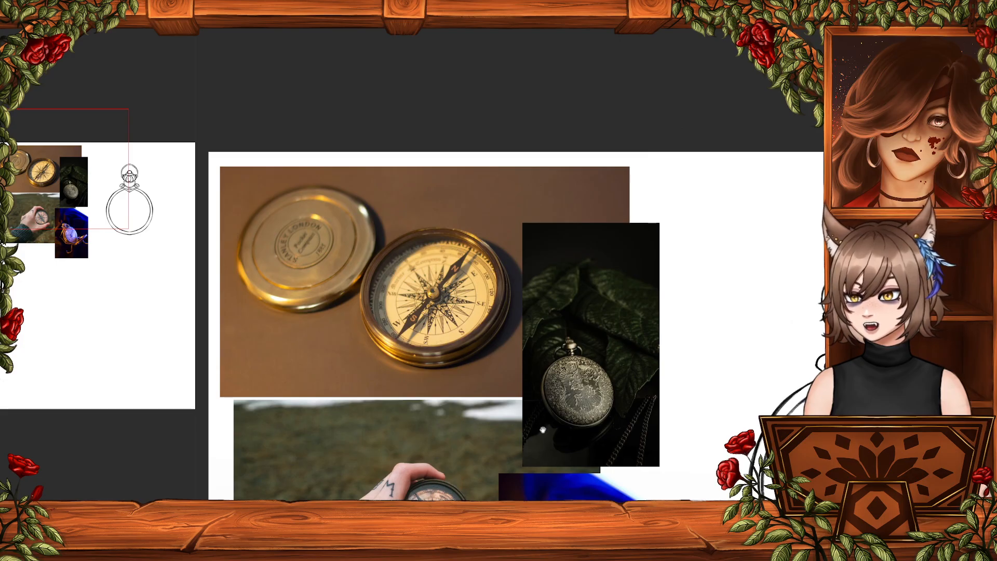
mouse_move(542, 430)
left_mouse_down()
mouse_move(480, 426)
mouse_move(476, 287)
mouse_move(441, 286)
mouse_move(555, 416)
mouse_move(544, 418)
left_mouse_up()
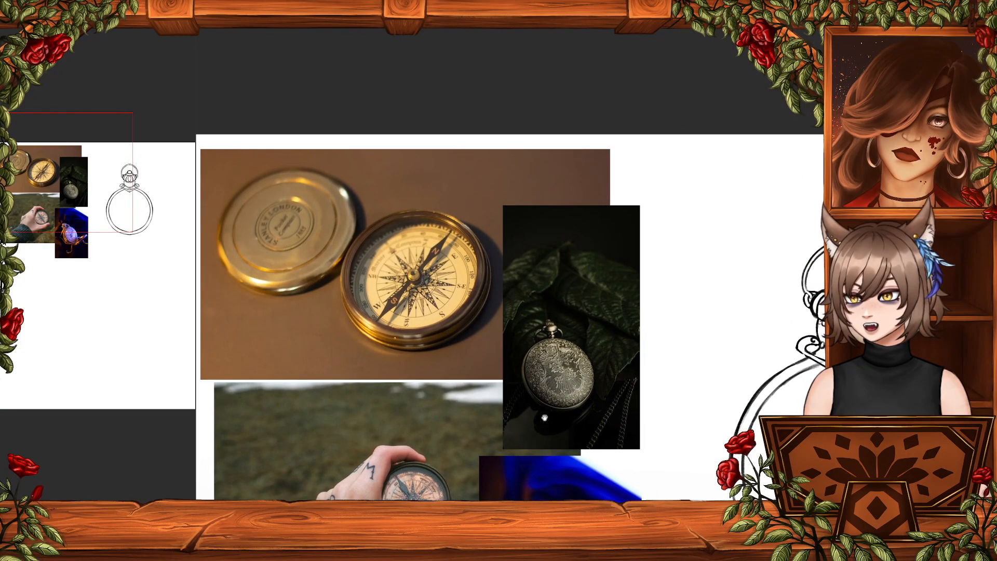
left_click_drag(544, 417, 379, 388)
left_click_drag(454, 397, 364, 365)
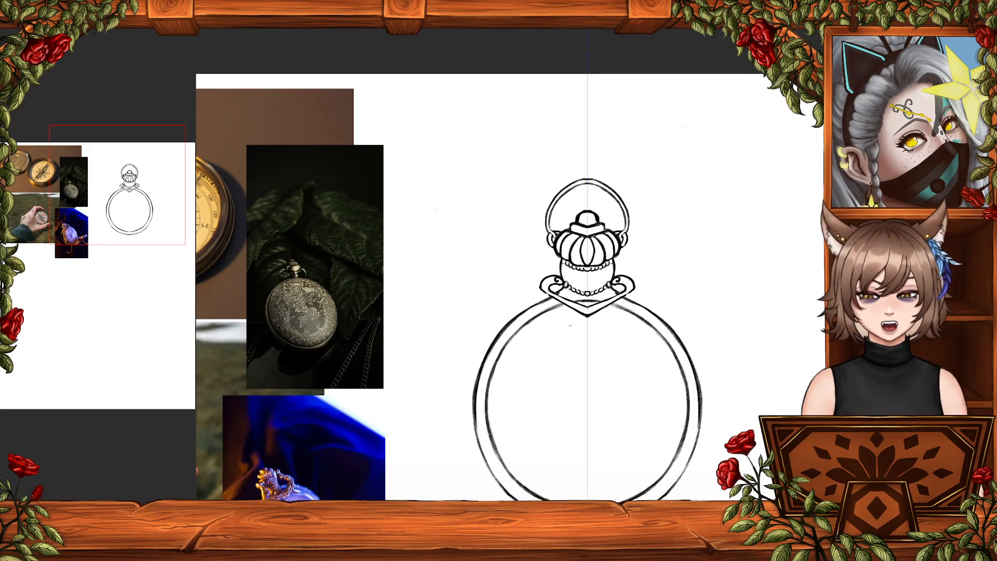
- Strengthen the upper ends of the inner rim beneath the scrolled base with mirrored strokes
mouse_move(537, 319)
left_mouse_down()
mouse_move(560, 310)
mouse_move(520, 332)
mouse_move(560, 305)
left_mouse_up()
key("ctrl+z")
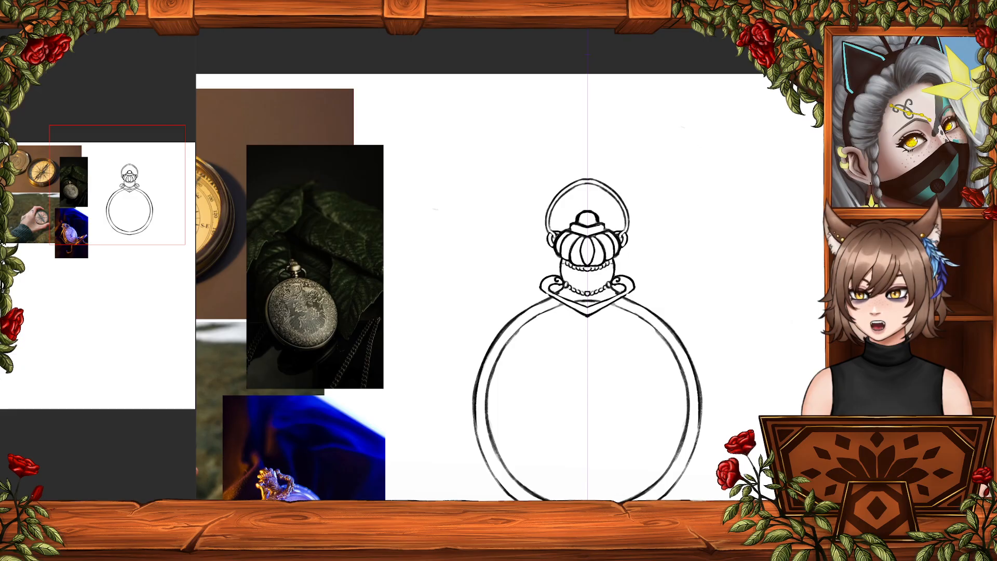
mouse_move(509, 340)
left_mouse_down()
mouse_move(558, 306)
mouse_move(518, 332)
left_mouse_up()
key("ctrl+z")
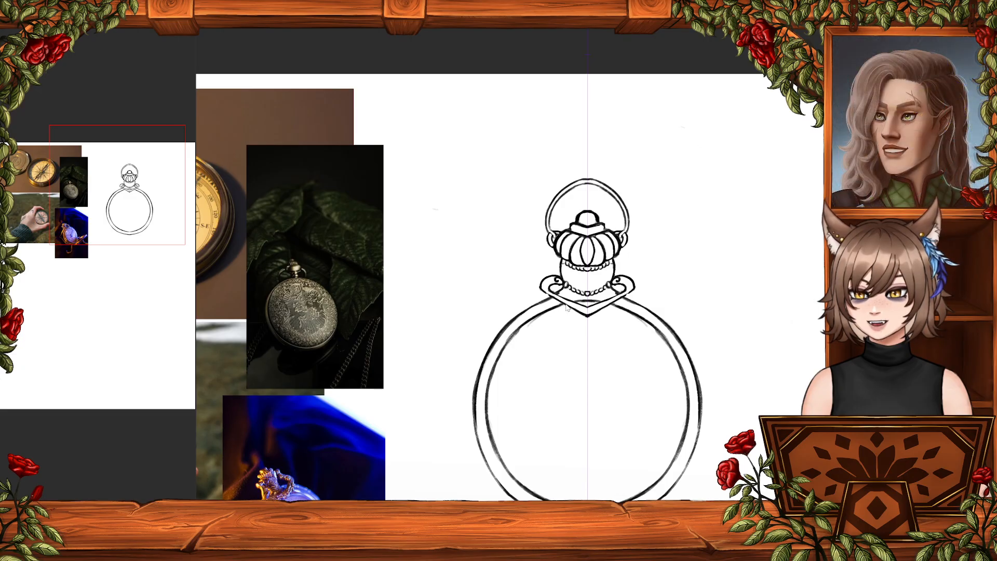
key("ctrl+z")
key("ctrl+z")
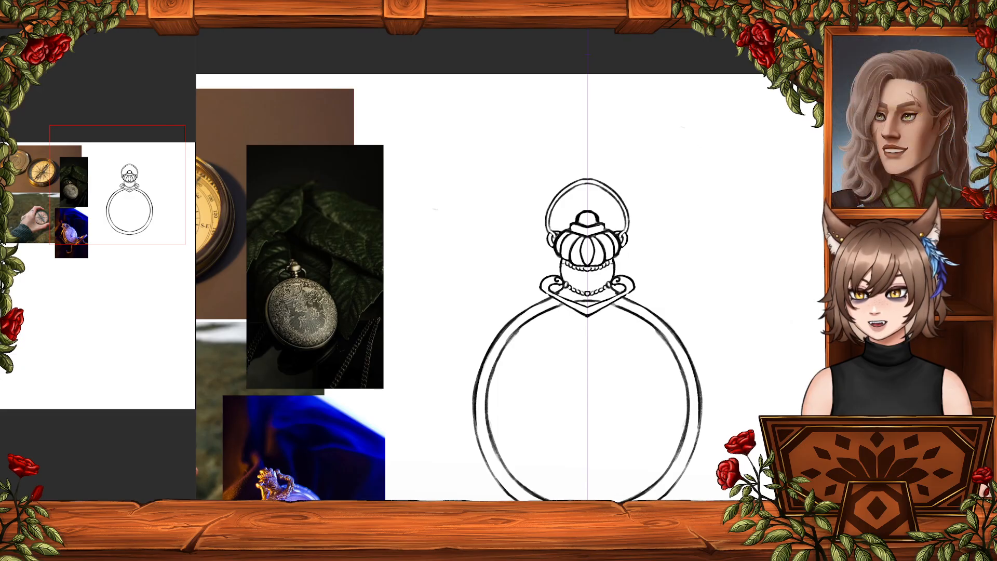
left_click_drag(561, 306, 541, 312)
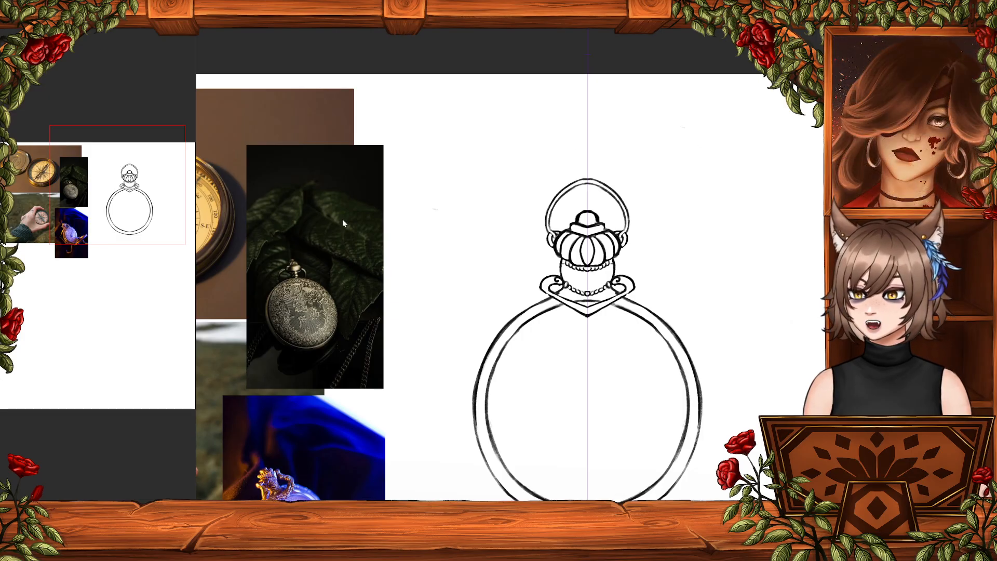
- Open a blank canvas
left_click(606, 146)
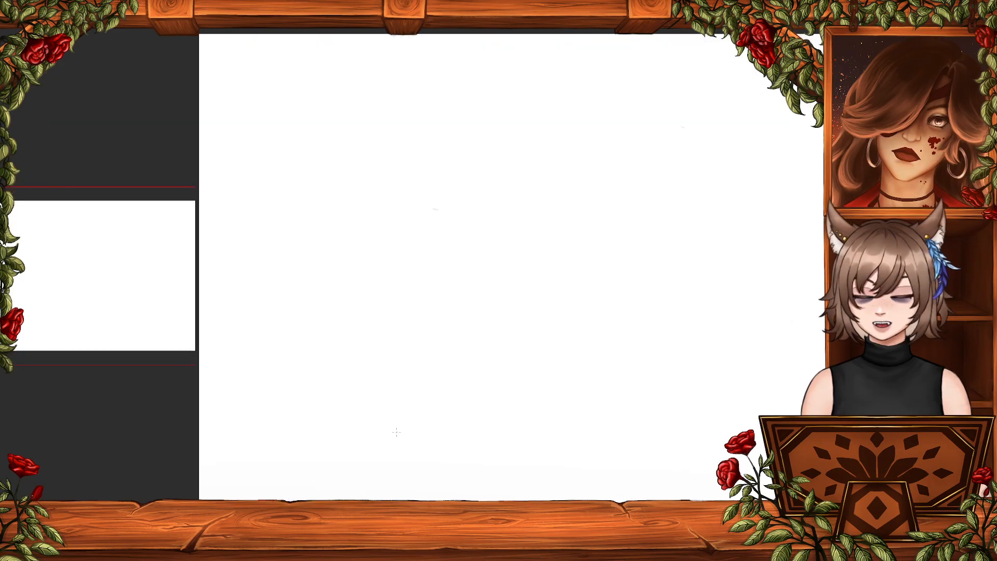
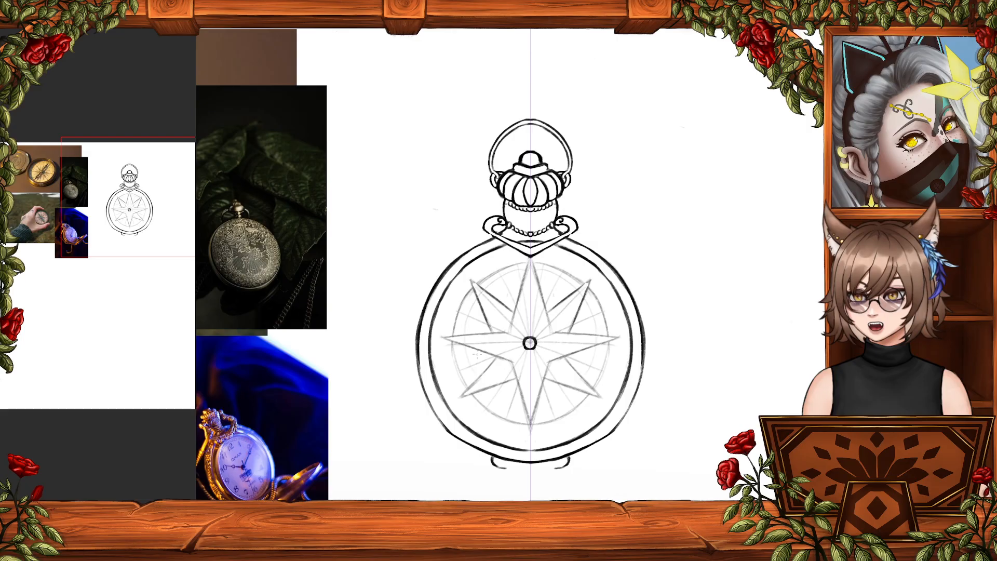
- Sketch a second faint arc inside the lower edge of the dial circle behind the compass star
mouse_move(462, 345)
left_mouse_down()
mouse_move(476, 386)
mouse_move(511, 416)
left_mouse_up()
key("ctrl+z")
mouse_move(474, 386)
left_mouse_down()
mouse_move(518, 417)
mouse_move(541, 417)
left_mouse_up()
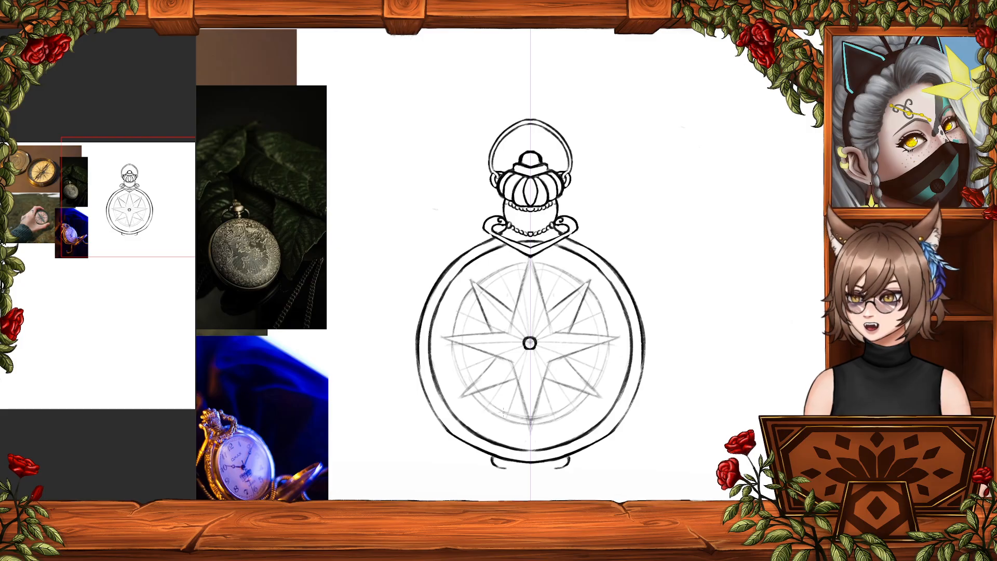
left_click_drag(484, 373, 576, 374)
- Clean up the small pivot ring at the centre of the compass star, keeping it empty inside
left_click_drag(688, 382, 623, 364)
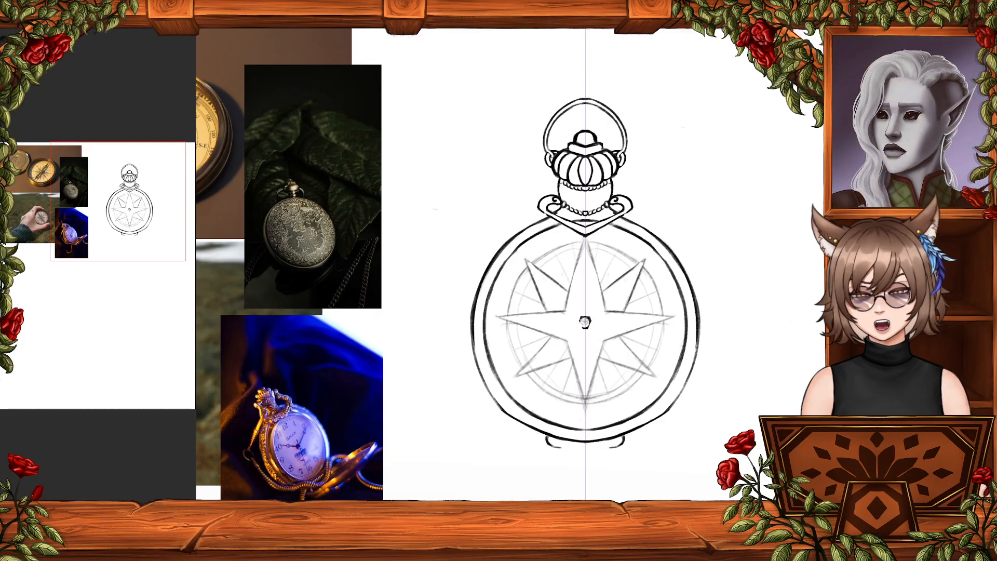
key("ctrl+z")
left_click_drag(585, 316, 585, 328)
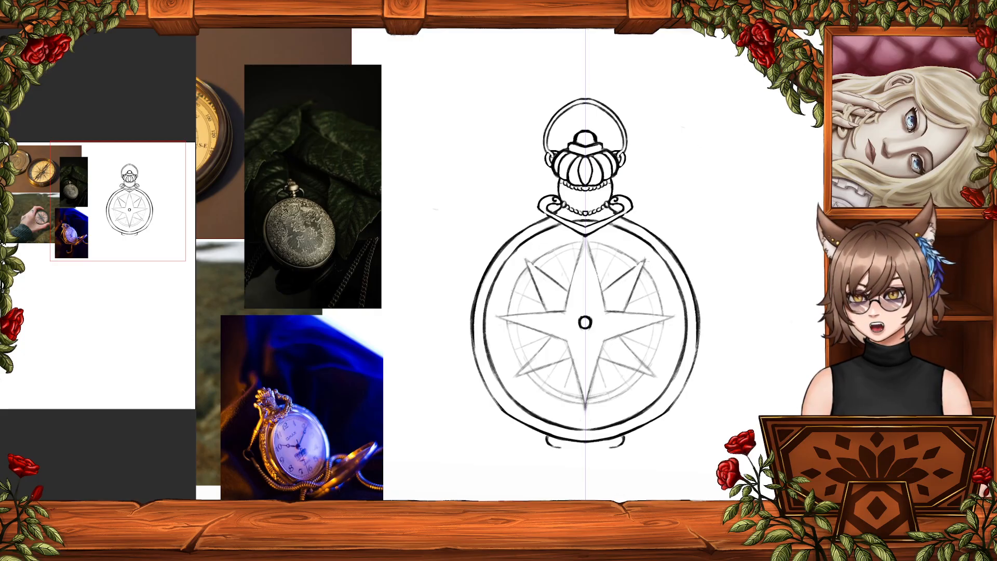
left_click_drag(645, 260, 620, 279)
- Check the compass references and try a mirrored leafy sprig ornament inside the star's upper point
left_click_drag(416, 270, 734, 296)
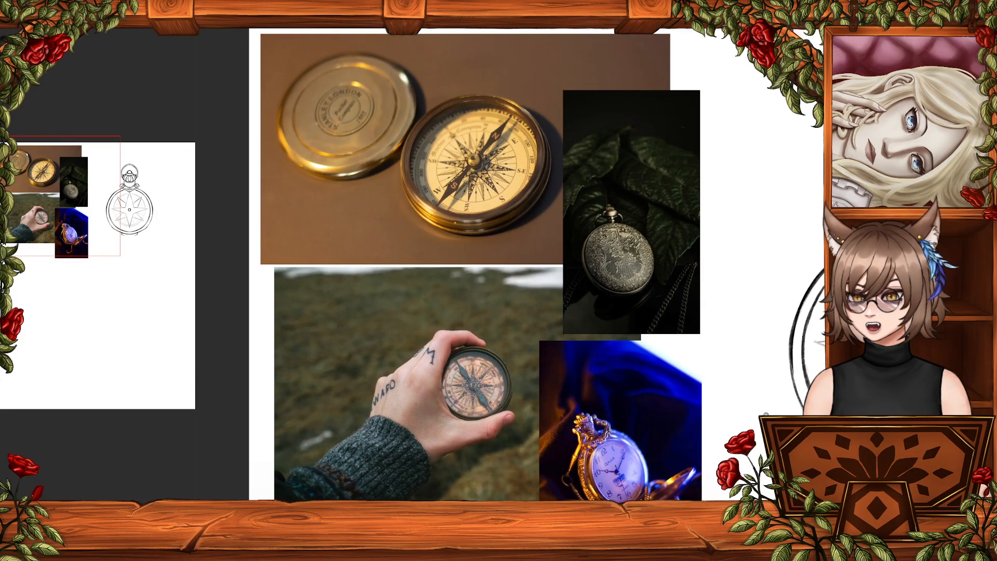
mouse_move(766, 414)
left_mouse_down()
mouse_move(466, 415)
mouse_move(416, 389)
left_mouse_up()
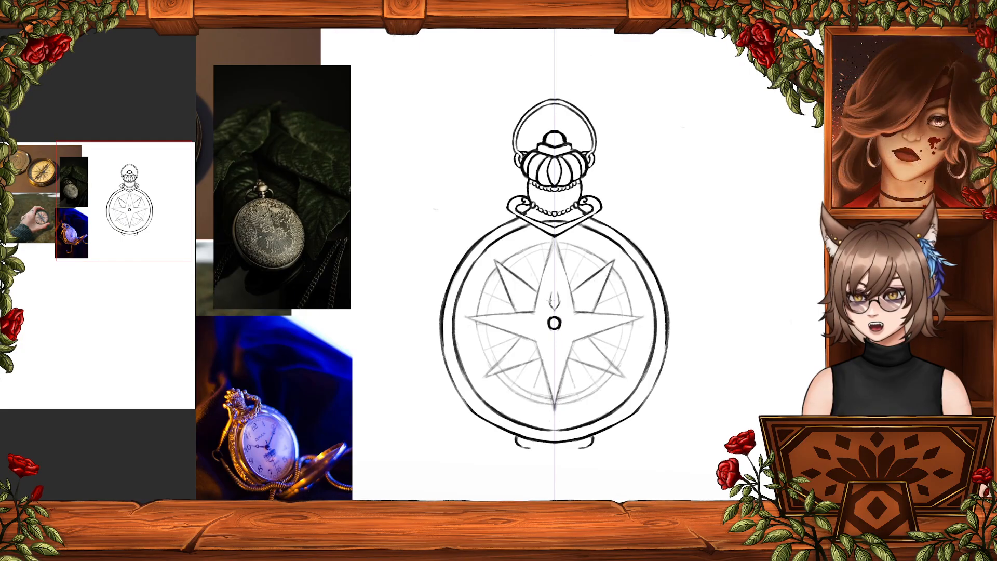
mouse_move(553, 304)
left_mouse_down()
mouse_move(553, 284)
mouse_move(554, 297)
left_mouse_up()
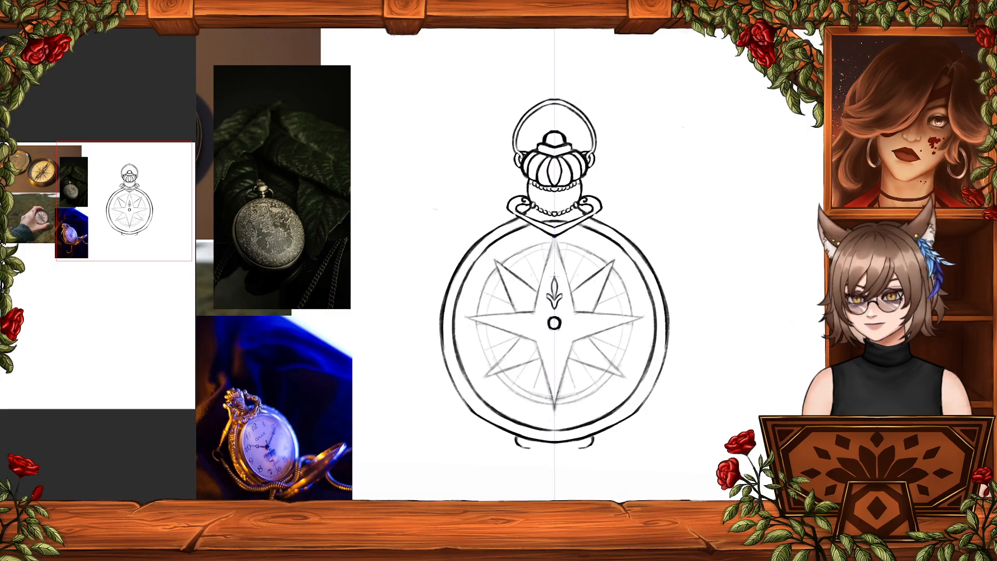
key("ctrl+z")
key("ctrl+z")
mouse_move(548, 287)
left_mouse_down()
mouse_move(554, 296)
mouse_move(553, 260)
left_mouse_up()
key("ctrl+z")
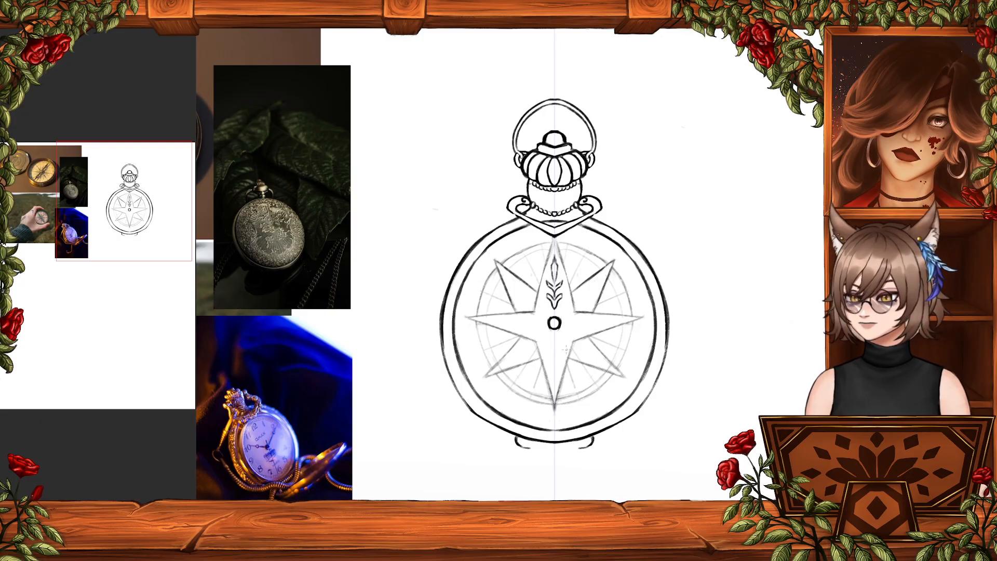
- Try short mirrored ornament strokes just below the pivot ring, inside the star's lower point
left_click_drag(552, 335, 548, 350)
left_click_drag(558, 337, 560, 350)
key("ctrl+z")
key("ctrl+z")
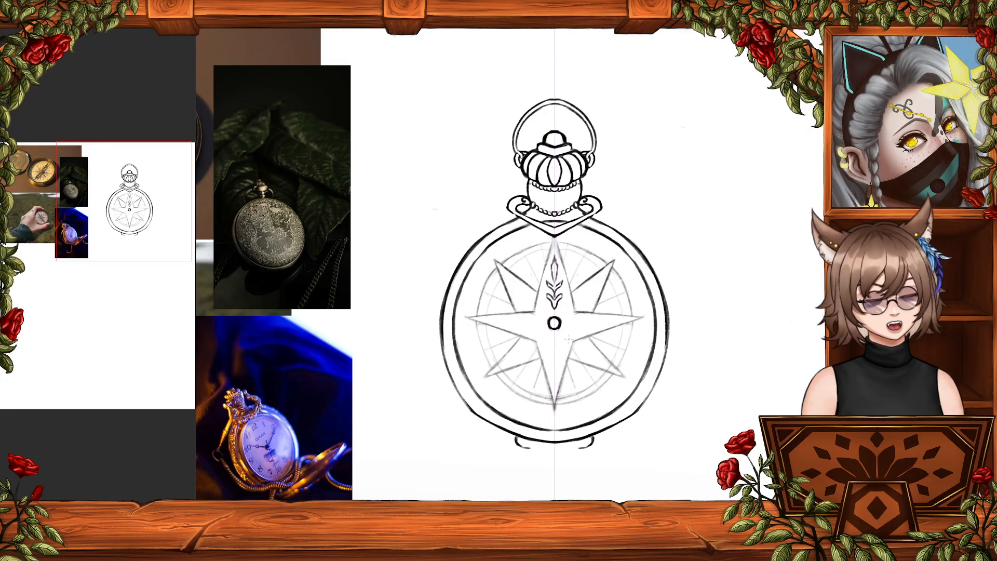
- Replace the sprig in the star's upper point with separate mirrored leaf shapes topped by a small dot
mouse_move(568, 278)
left_mouse_down()
mouse_move(561, 273)
mouse_move(576, 290)
mouse_move(549, 309)
left_mouse_up()
key("ctrl+z")
key("ctrl+z")
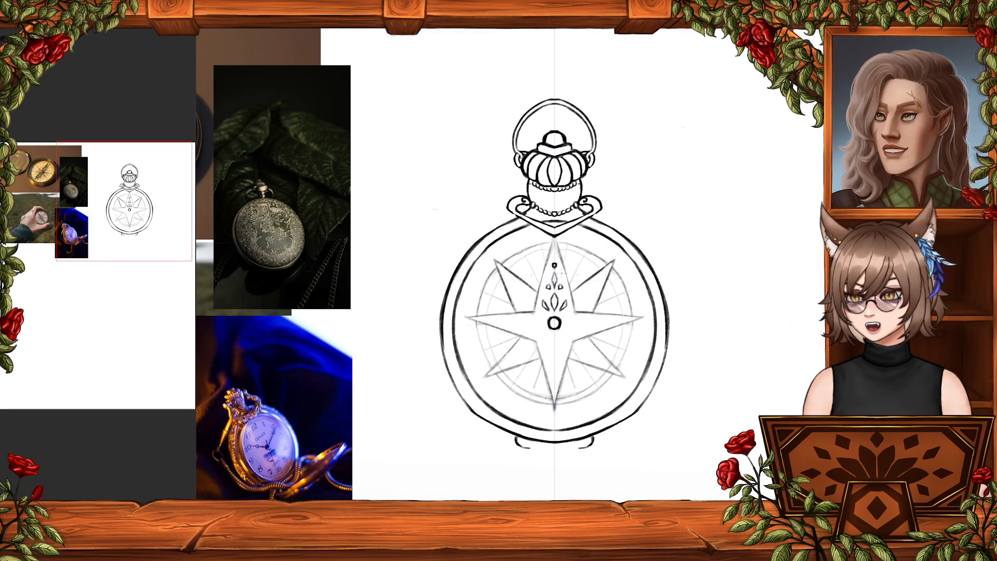
- Fill the star's lower point with mirrored leaf shapes and two stacked diamonds, ending in a small dot towards the tip
mouse_move(571, 323)
left_mouse_down()
mouse_move(579, 285)
mouse_move(561, 310)
left_mouse_up()
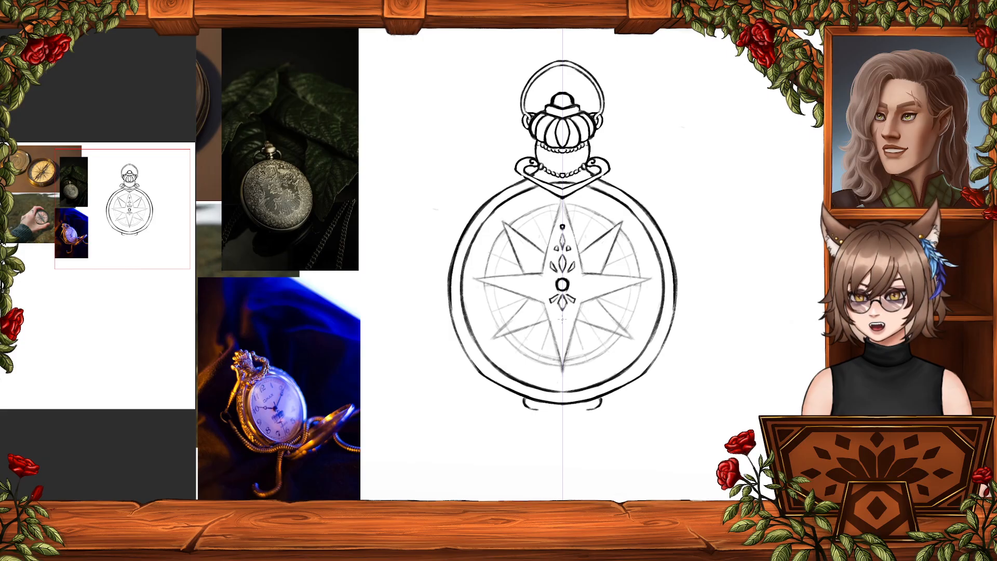
left_click_drag(562, 314, 562, 332)
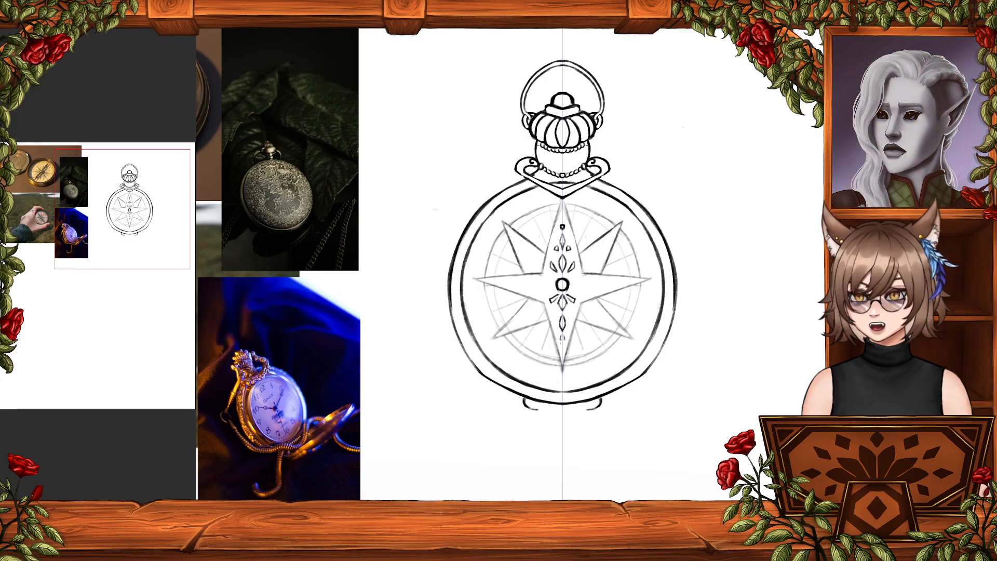
left_click_drag(563, 336, 560, 341)
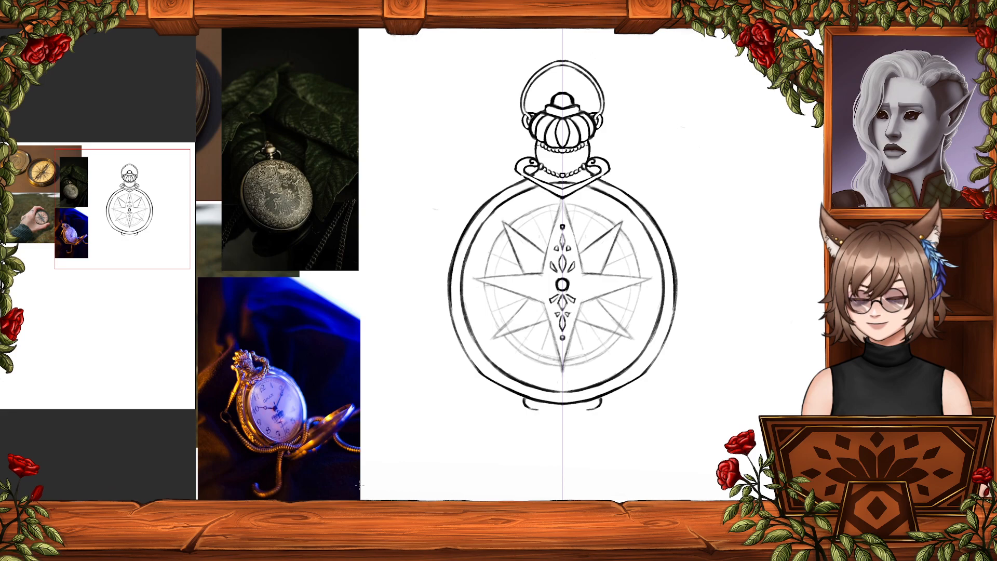
- Examine the compass drawing as a whole beside the reference photos to judge how the star's vertical ornaments read
key("ctrl+0")
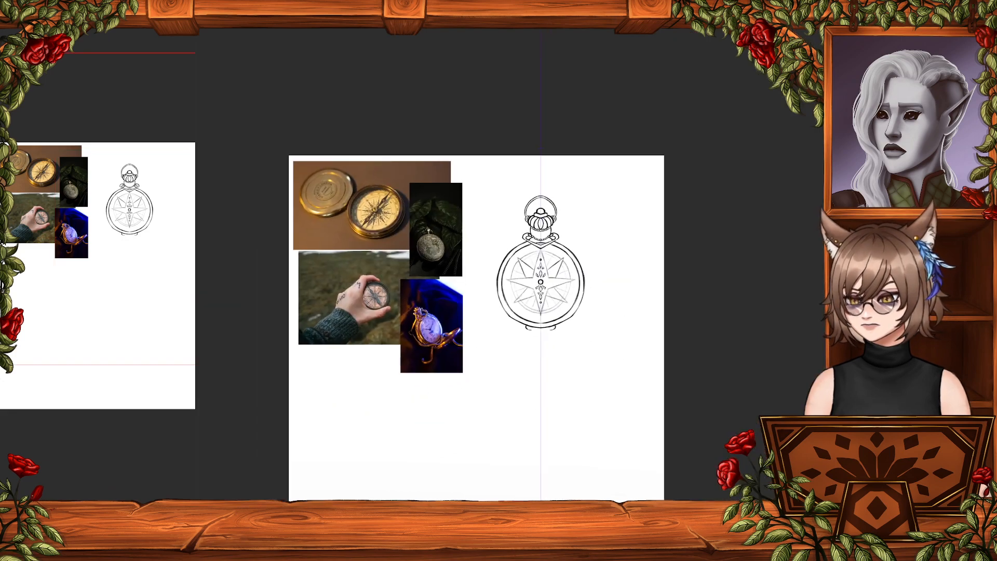
key("ctrl+plus")
key("ctrl+plus")
key("ctrl+minus")
key("ctrl+minus")
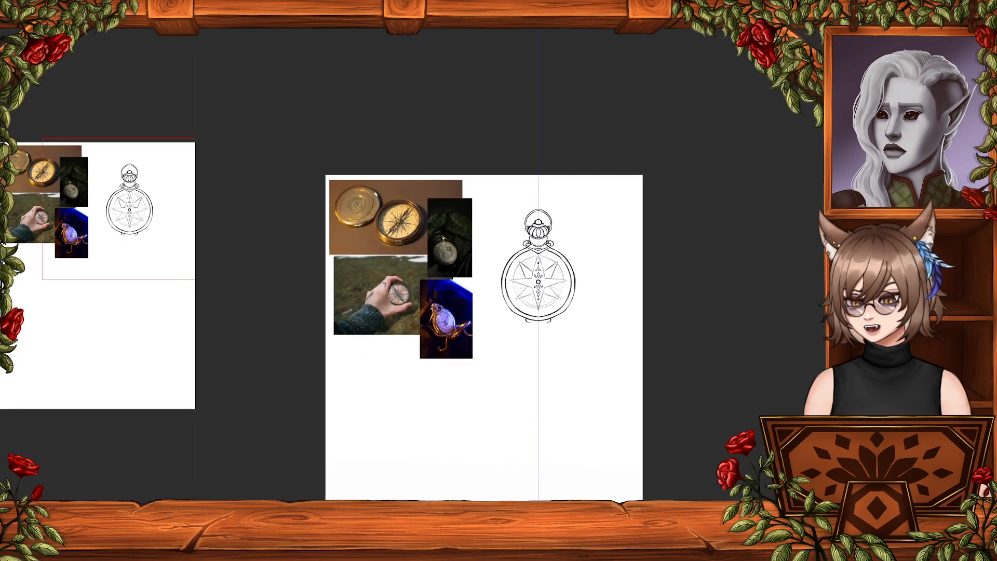
key("ctrl+minus")
key("ctrl+minus")
key("ctrl+plus")
key("ctrl+plus")
key("ctrl+plus")
key("ctrl+plus")
key("ctrl+plus")
key("ctrl+plus")
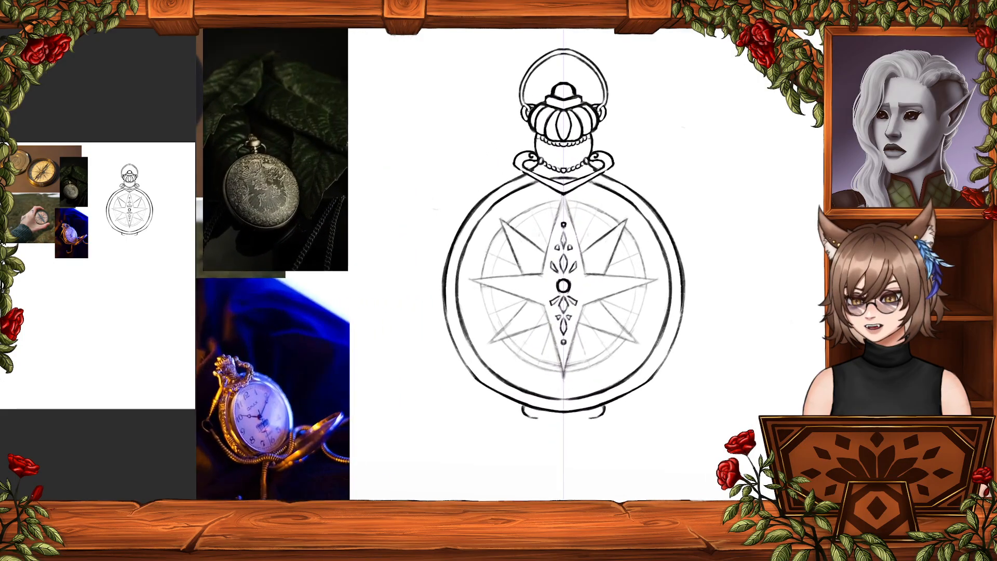
- Draw a mirrored horizontal diamond on each side of the pivot ring, inside the star's left and right points
key("ctrl+plus")
key("ctrl+plus")
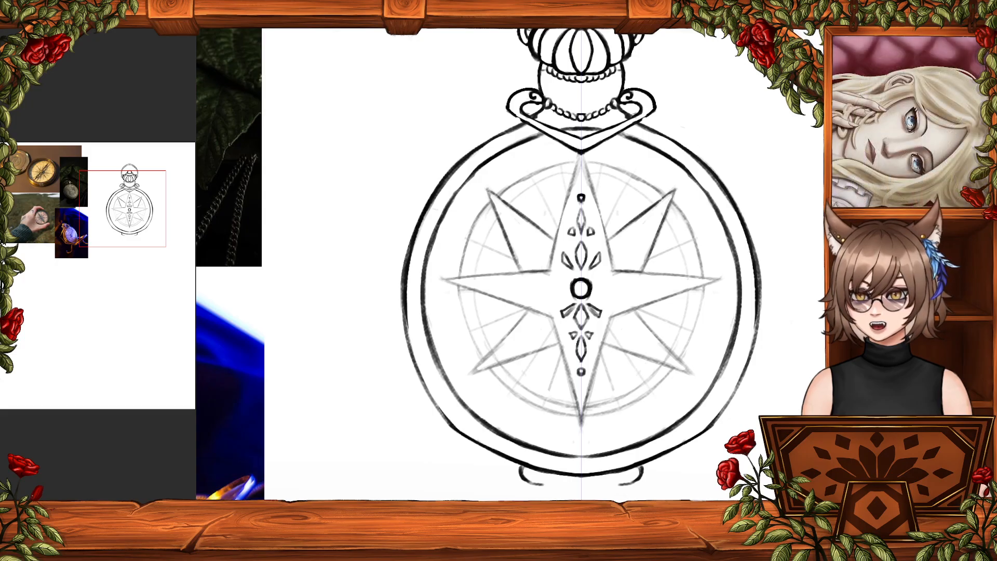
mouse_move(585, 303)
left_mouse_down()
mouse_move(601, 321)
mouse_move(616, 284)
mouse_move(625, 292)
mouse_move(609, 300)
mouse_move(659, 283)
mouse_move(648, 284)
left_mouse_up()
key("ctrl+z")
key("ctrl+z")
key("ctrl+z")
key("ctrl+z")
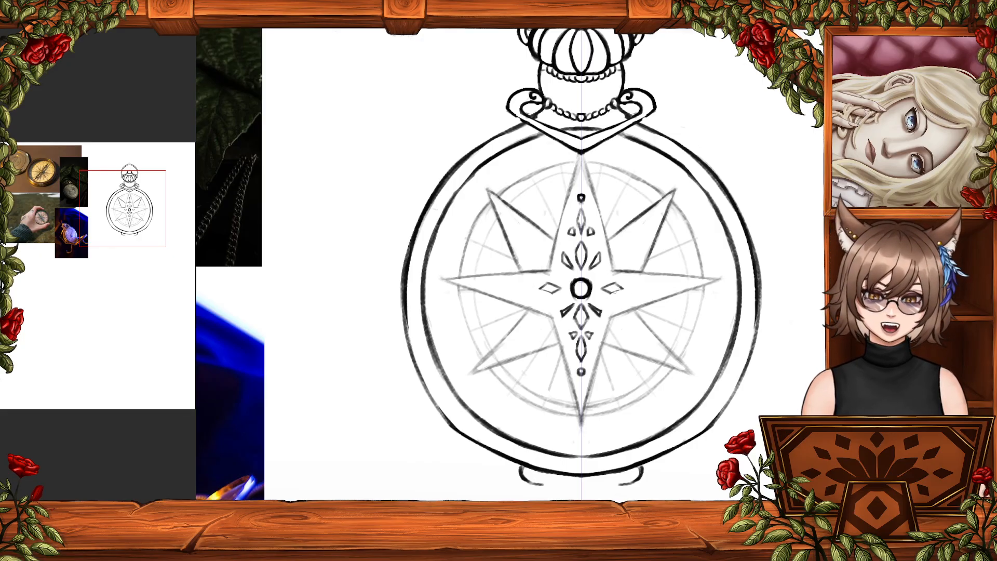
left_click_drag(622, 291, 625, 287)
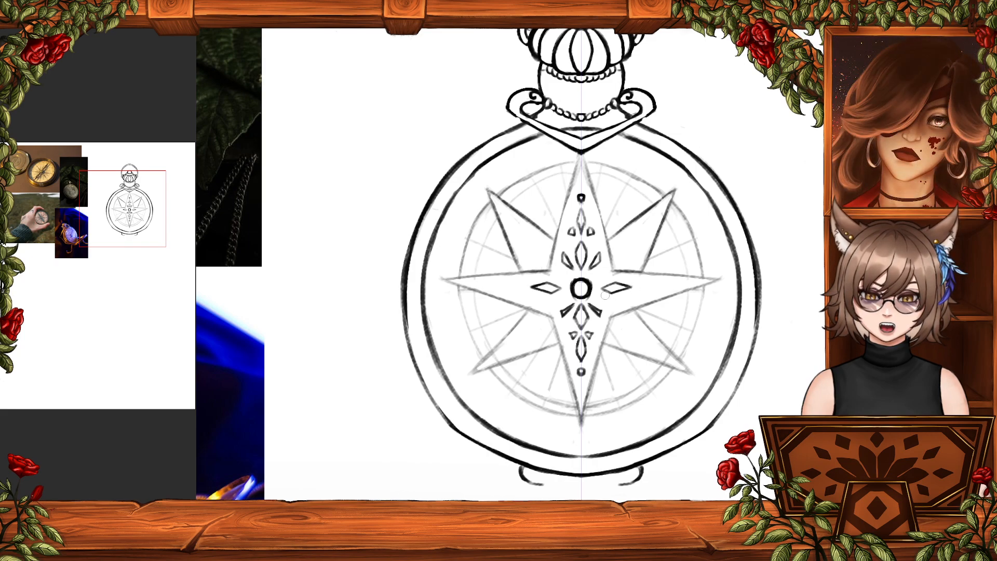
- Extend the mirrored ornaments in the star's left and right points with short leaf shapes, smaller diamonds and small ovals near the tips
mouse_move(600, 296)
left_mouse_down()
mouse_move(611, 301)
mouse_move(602, 296)
mouse_move(612, 276)
mouse_move(606, 283)
mouse_move(666, 286)
left_mouse_up()
key("ctrl+z")
key("ctrl+z")
key("ctrl+z")
key("ctrl+z")
key("ctrl+z")
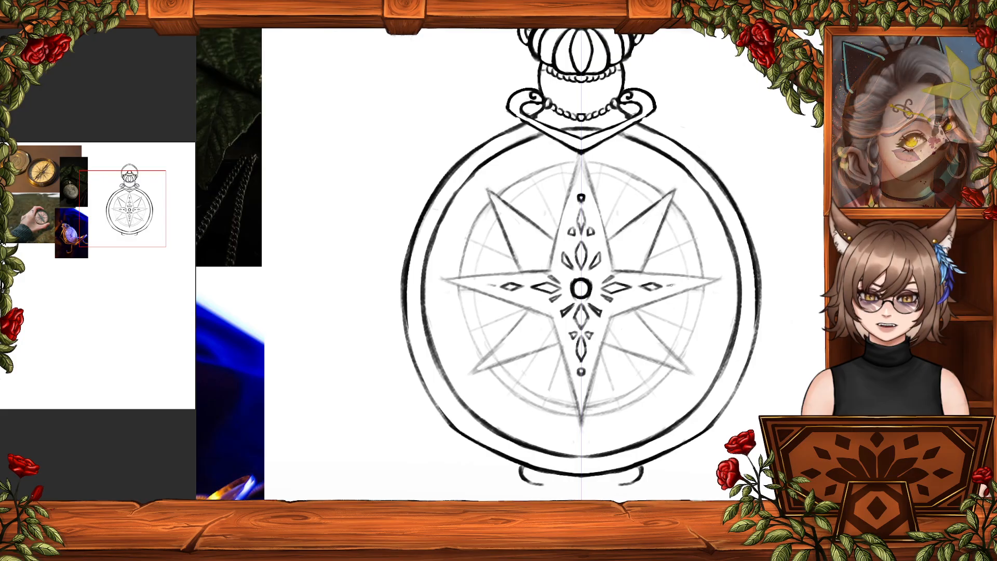
left_click_drag(672, 286, 678, 288)
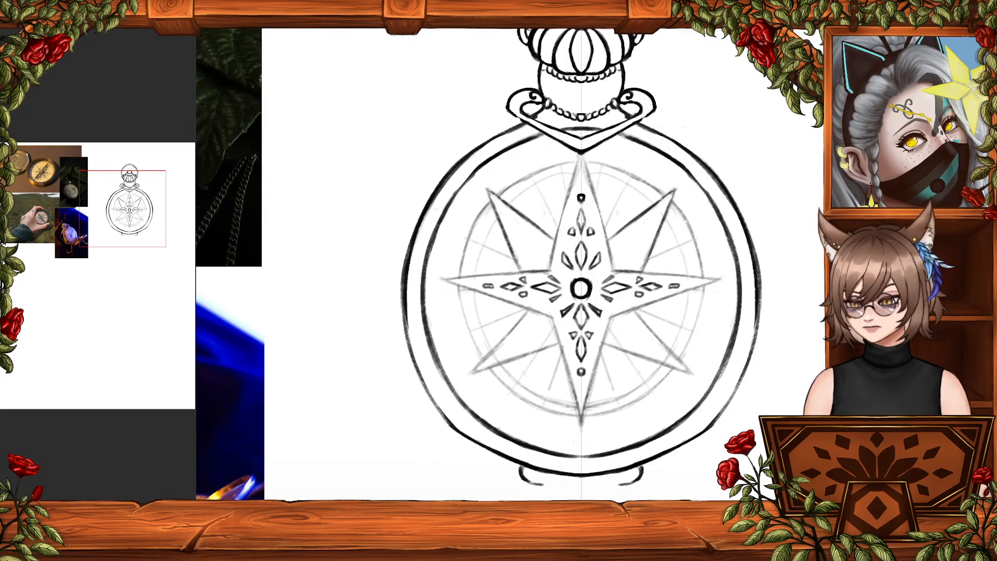
key("ctrl+minus")
key("ctrl+minus")
key("ctrl+minus")
key("ctrl+minus")
key("ctrl+minus")
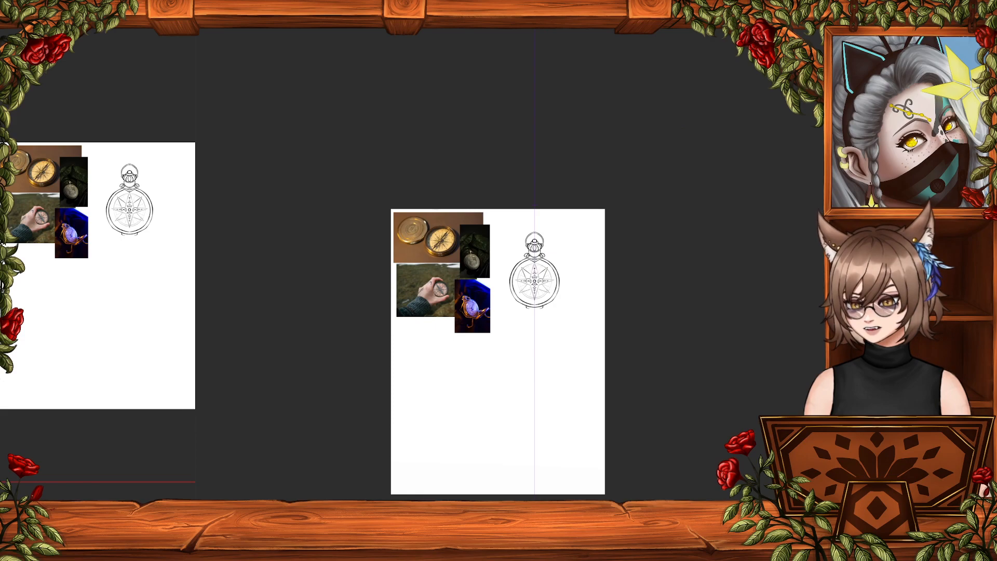
- Darken the edges of the compass star's lower diagonal points with mirrored strokes
key("ctrl+plus")
key("ctrl+plus")
key("ctrl+plus")
key("ctrl+plus")
key("ctrl+plus")
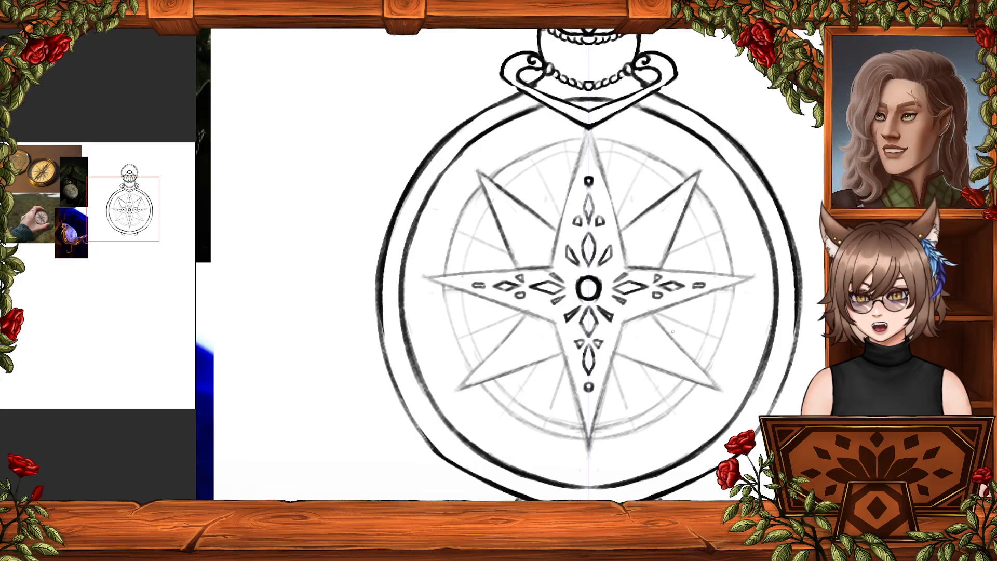
left_click_drag(672, 340, 715, 383)
left_click_drag(688, 353, 720, 389)
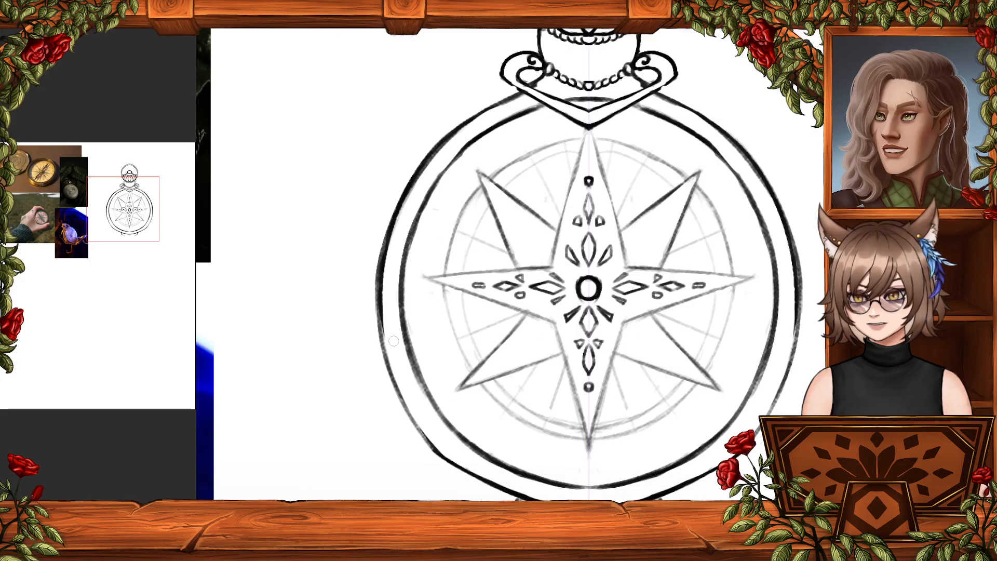
- Examine the compass sketch on the whole page and again at close range
key("ctrl+minus")
key("ctrl+minus")
key("ctrl+minus")
key("ctrl+minus")
key("ctrl+minus")
key("ctrl+minus")
key("ctrl+minus")
key("ctrl+minus")
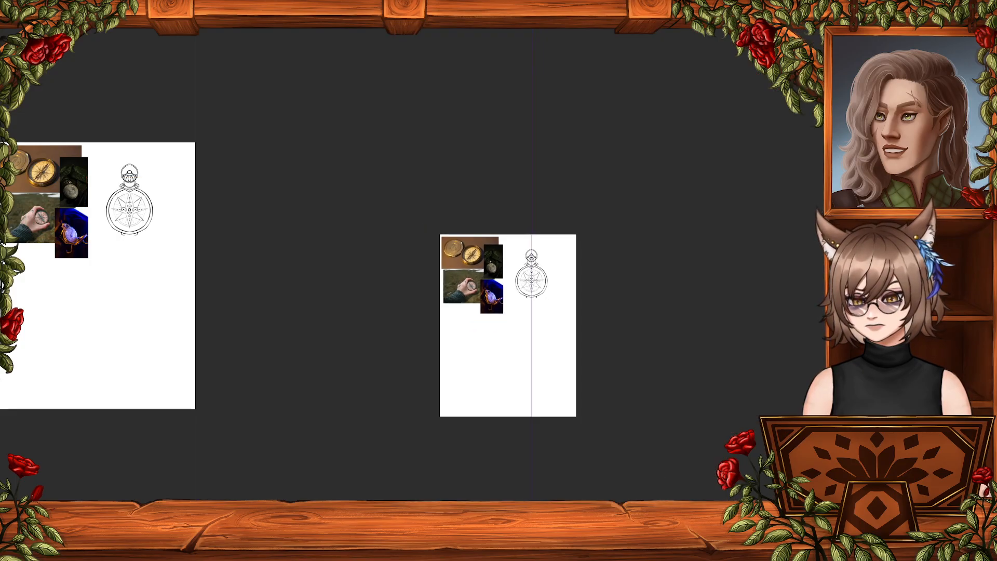
key("ctrl+plus")
key("ctrl+plus")
key("ctrl+plus")
key("ctrl+plus")
key("ctrl+plus")
key("ctrl+plus")
key("ctrl+plus")
key("ctrl+plus")
key("ctrl+plus")
key("ctrl+plus")
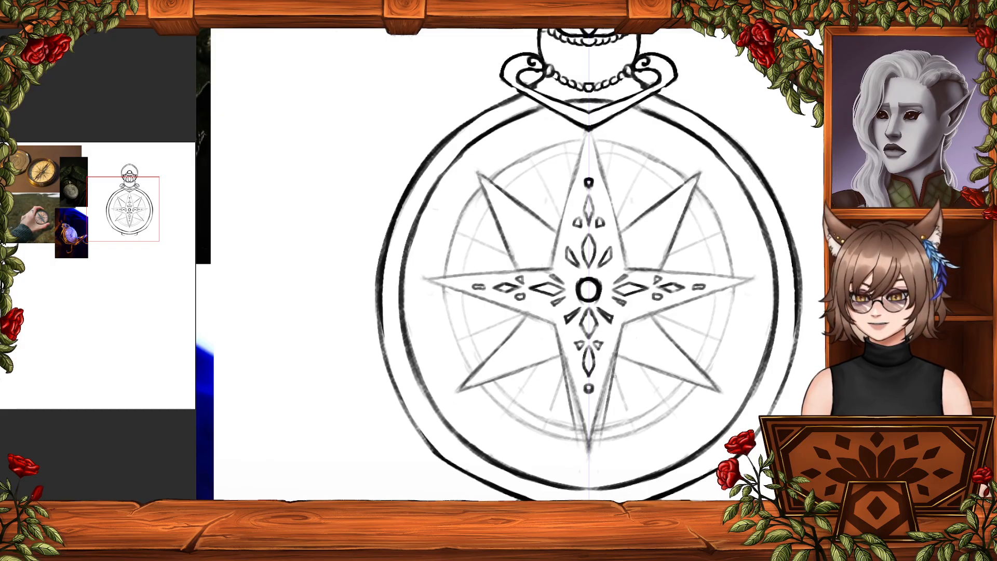
- Redraw the edges of the star's bottom and horizontal points with darker straight strokes, undoing the strokes that miss
left_click_drag(618, 341, 590, 440)
key("ctrl+z")
left_click_drag(625, 324, 591, 443)
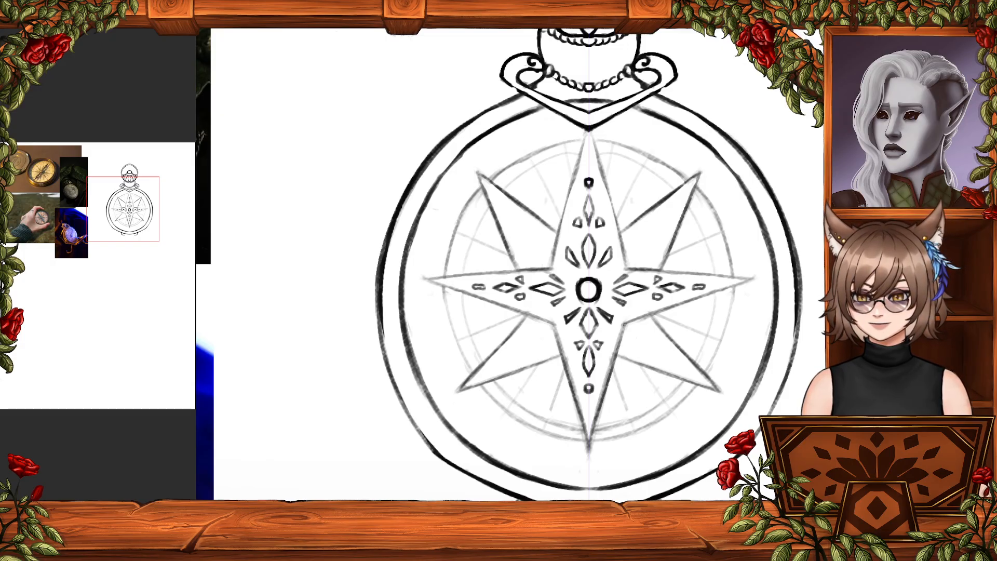
left_click_drag(625, 324, 595, 426)
left_click_drag(628, 323, 744, 283)
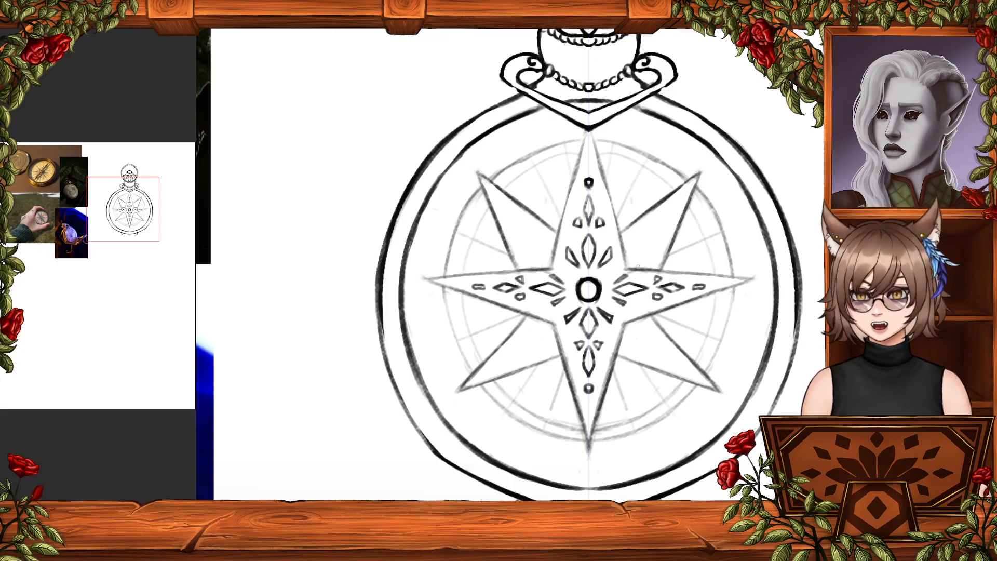
left_click_drag(629, 269, 752, 279)
left_click_drag(630, 269, 727, 276)
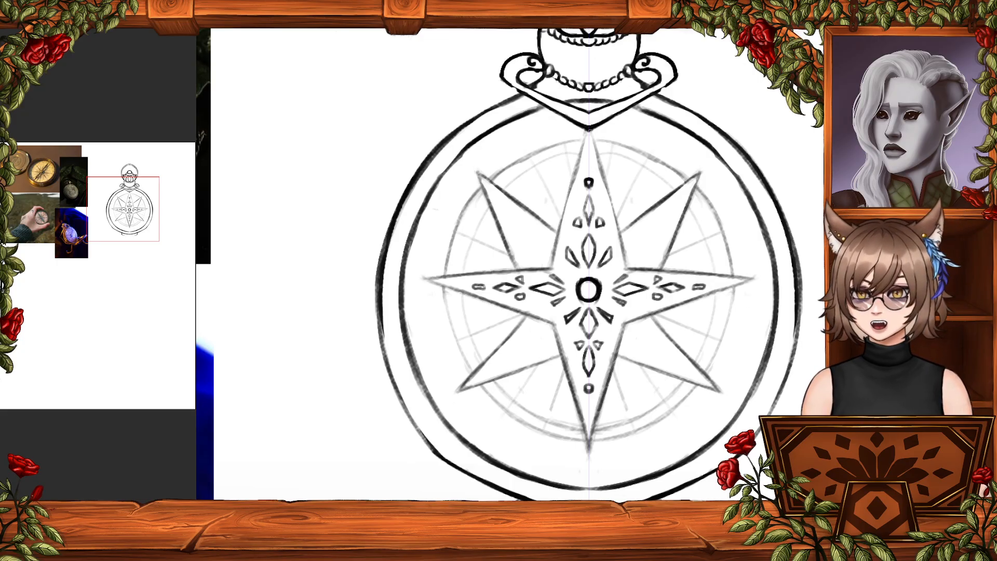
key("ctrl+z")
- Redraw the edges of the star's top point with darker strokes from the tip down to the inner corners
left_click_drag(590, 130, 622, 261)
key("ctrl+z")
left_click_drag(592, 134, 620, 243)
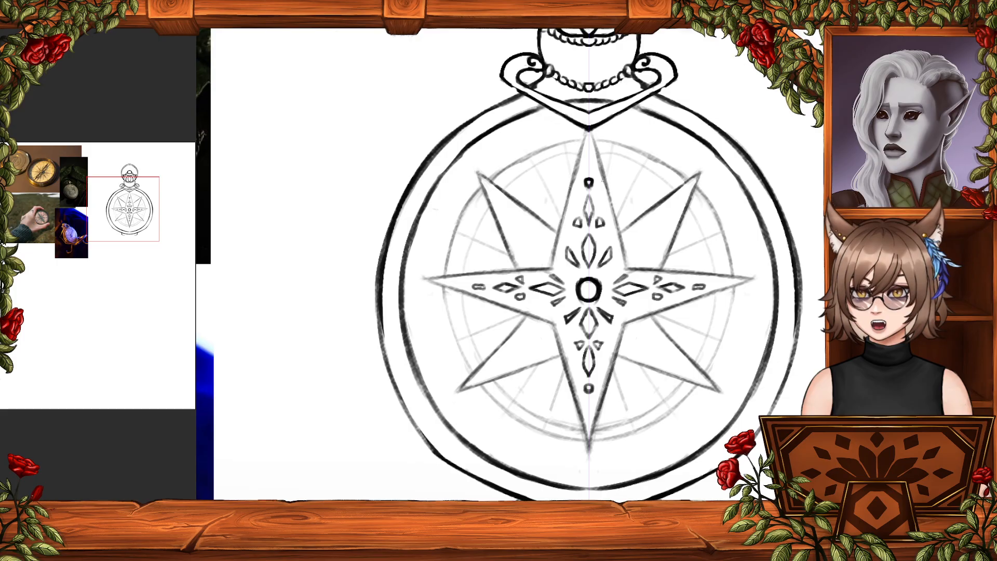
left_click_drag(603, 177, 626, 263)
left_click_drag(619, 221, 625, 264)
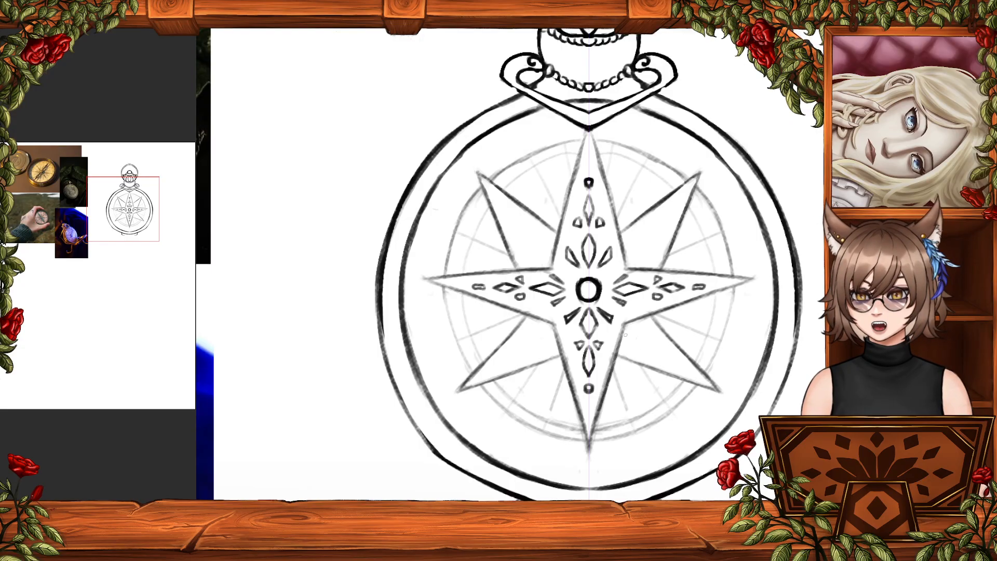
- Draw a mirrored diamond ornament at the inner end of the star's two lower diagonal points, undoing failed strokes
left_click_drag(626, 335, 635, 347)
mouse_move(634, 347)
left_mouse_down()
mouse_move(652, 345)
mouse_move(632, 325)
mouse_move(629, 341)
mouse_move(650, 347)
mouse_move(633, 326)
left_mouse_up()
key("ctrl+z")
key("ctrl+z")
key("ctrl+z")
key("ctrl+z")
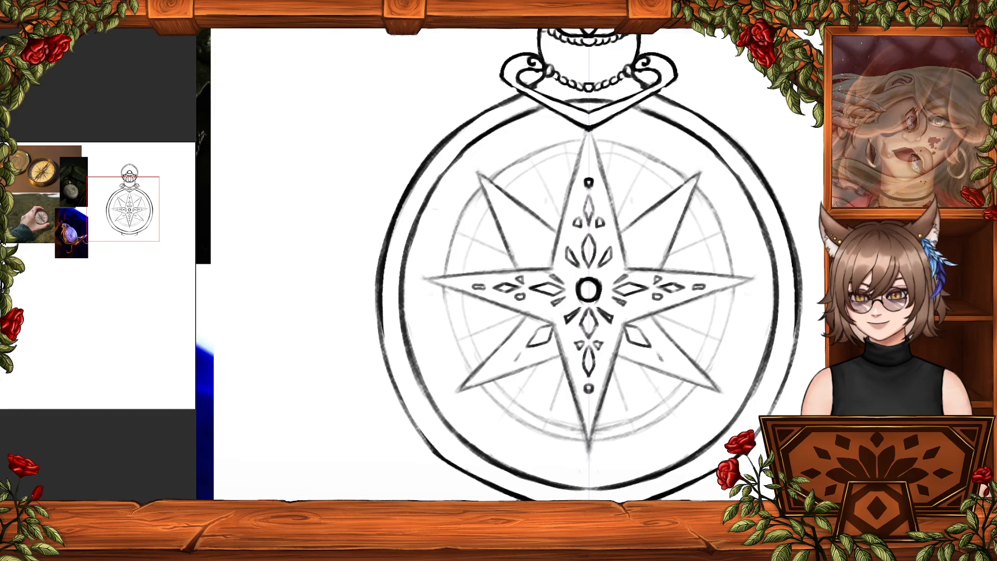
- Add smaller diamonds and accent shapes along the star's two lower diagonal points, undoing strokes that do not fit
mouse_move(660, 355)
left_mouse_down()
mouse_move(676, 365)
mouse_move(665, 360)
left_mouse_up()
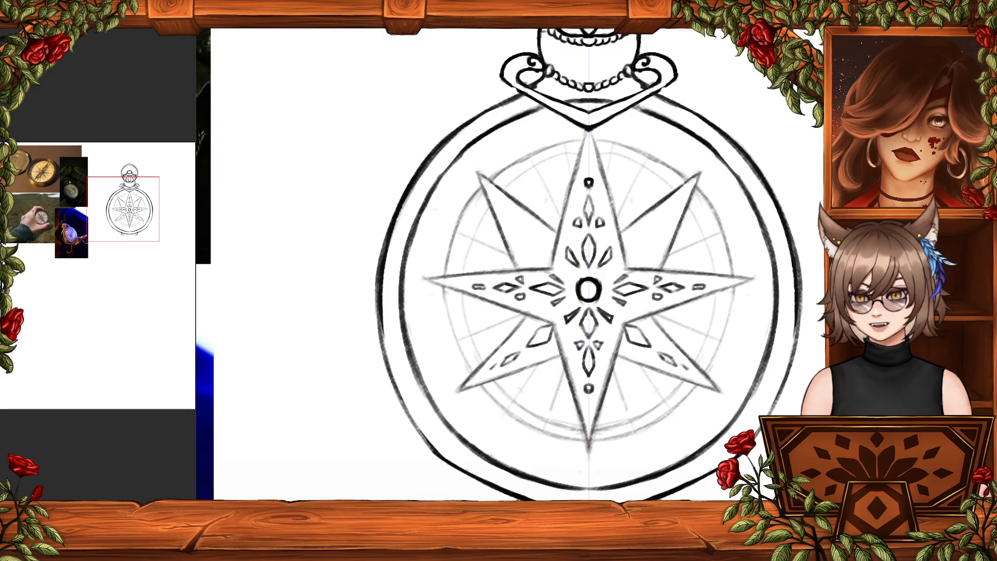
key("ctrl+z")
left_click_drag(657, 342, 660, 348)
key("ctrl+z")
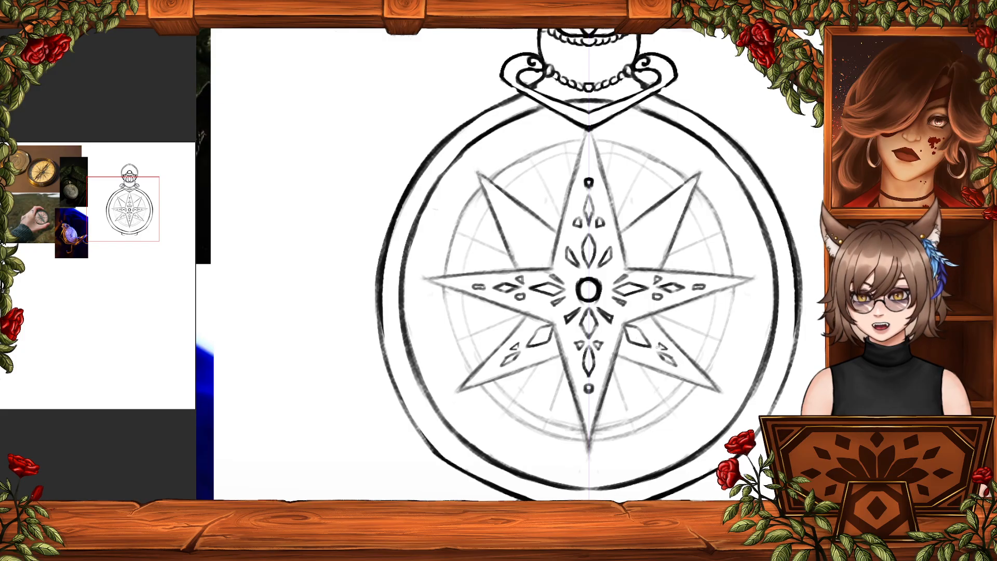
key("ctrl+z")
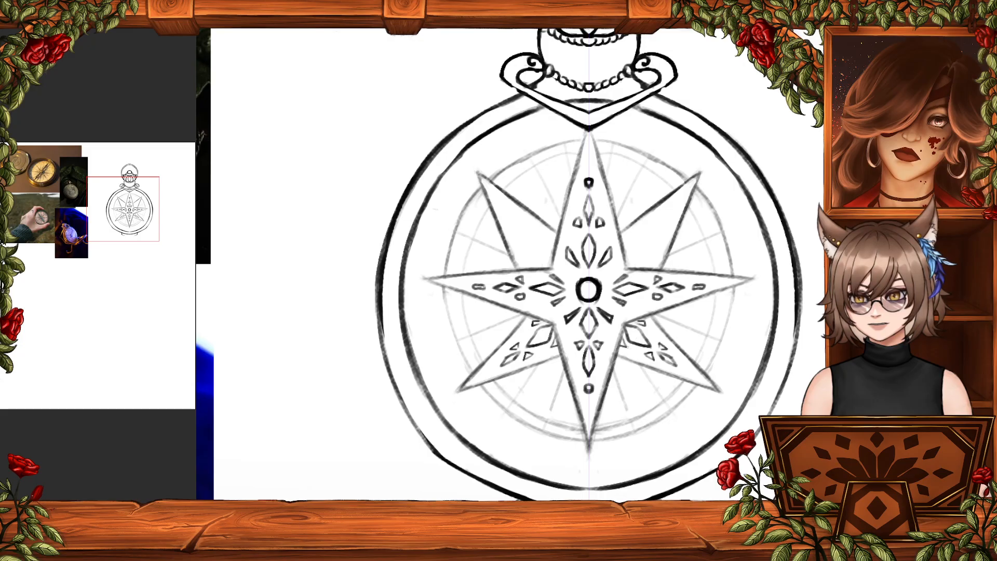
- Fill the star's two upper diagonal points with mirrored diamonds and small accent shapes matching the lower ones
mouse_move(626, 256)
left_mouse_down()
mouse_move(648, 240)
mouse_move(640, 245)
left_mouse_up()
key("ctrl+z")
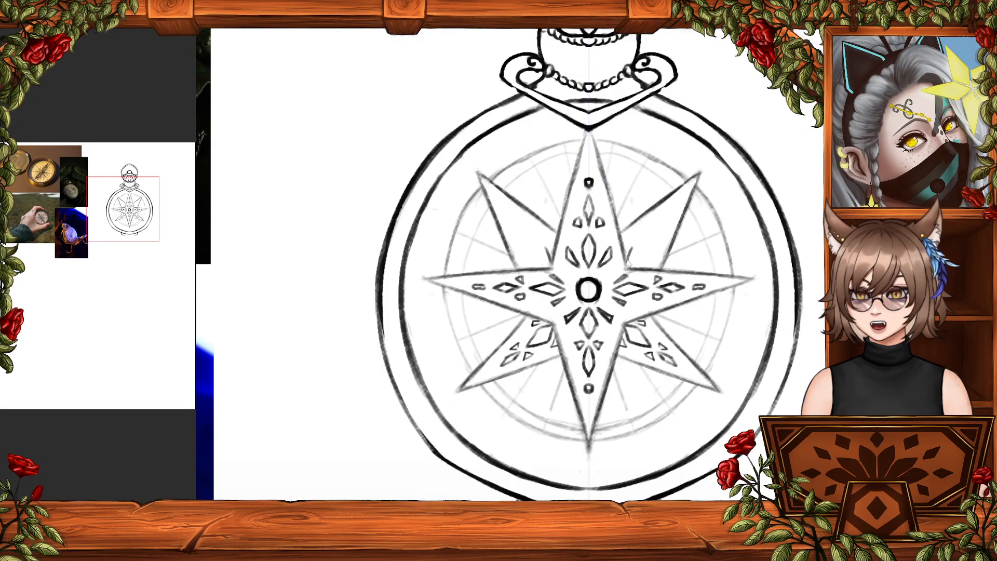
mouse_move(626, 264)
left_mouse_down()
mouse_move(629, 247)
mouse_move(655, 234)
mouse_move(632, 269)
left_mouse_up()
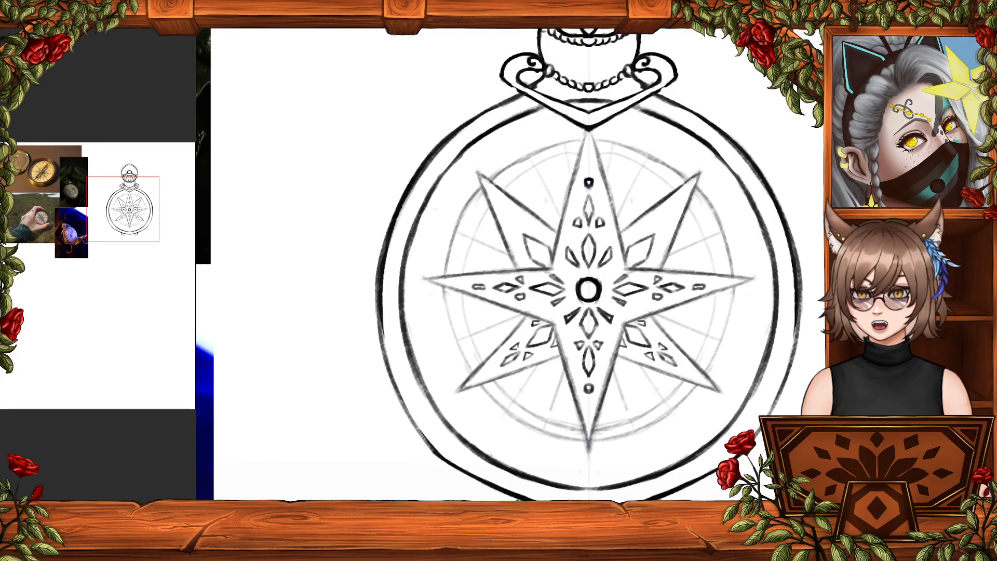
mouse_move(520, 226)
left_mouse_down()
mouse_move(506, 212)
mouse_move(517, 224)
left_mouse_up()
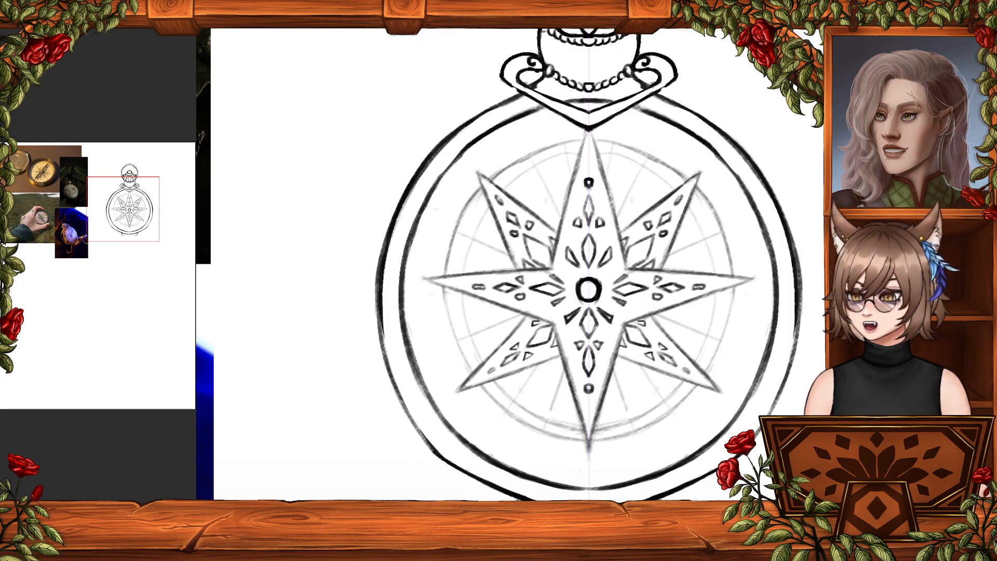
- Examine the decorated compass on the whole page beside the reference photos
key("ctrl+minus")
key("ctrl+minus")
key("ctrl+minus")
key("ctrl+minus")
key("ctrl+minus")
key("ctrl+minus")
key("ctrl+minus")
key("ctrl+minus")
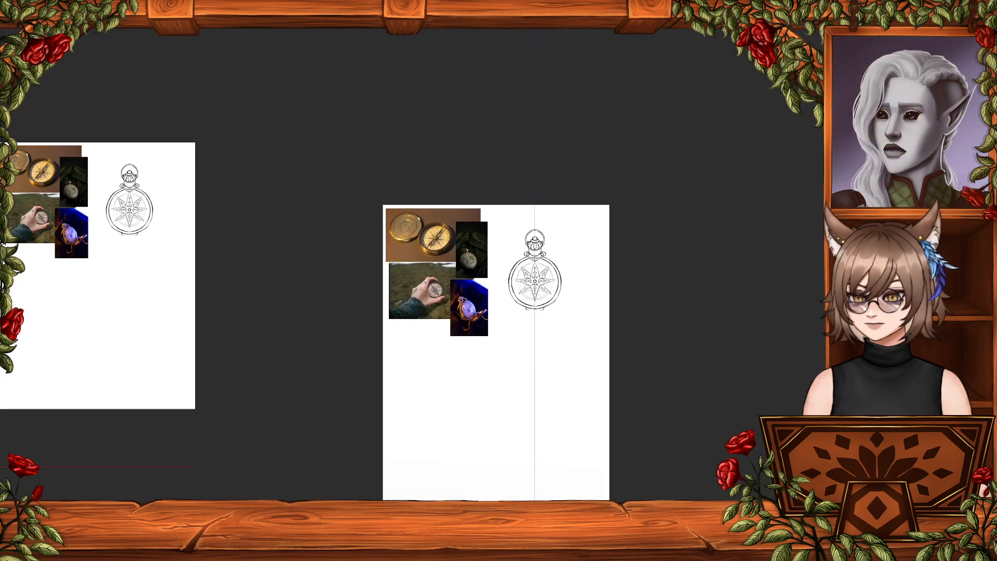
key("ctrl+plus")
key("ctrl+plus")
key("ctrl+plus")
key("ctrl+plus")
key("ctrl+plus")
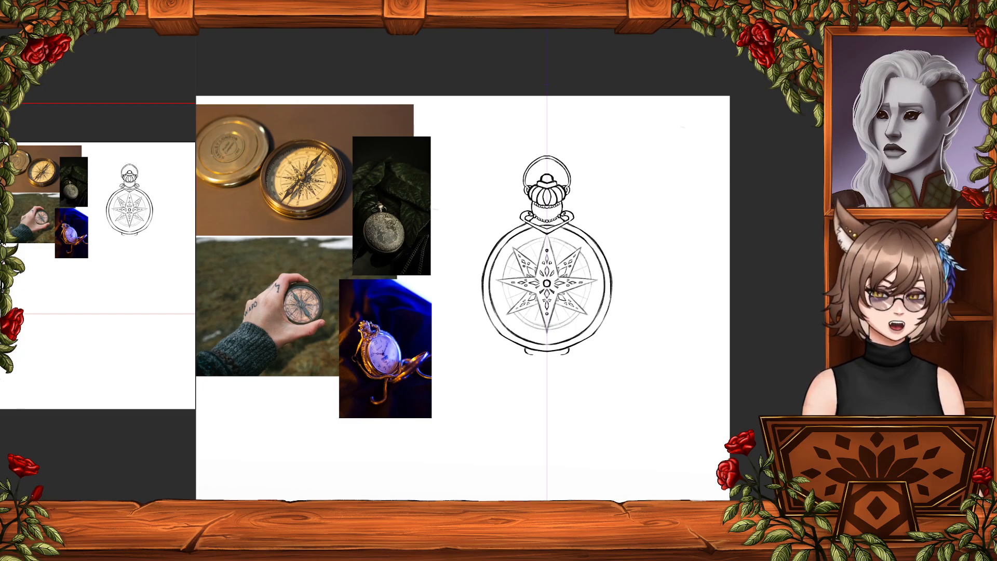
scroll(678, 236, "down", 1)
scroll(678, 237, "down", 1)
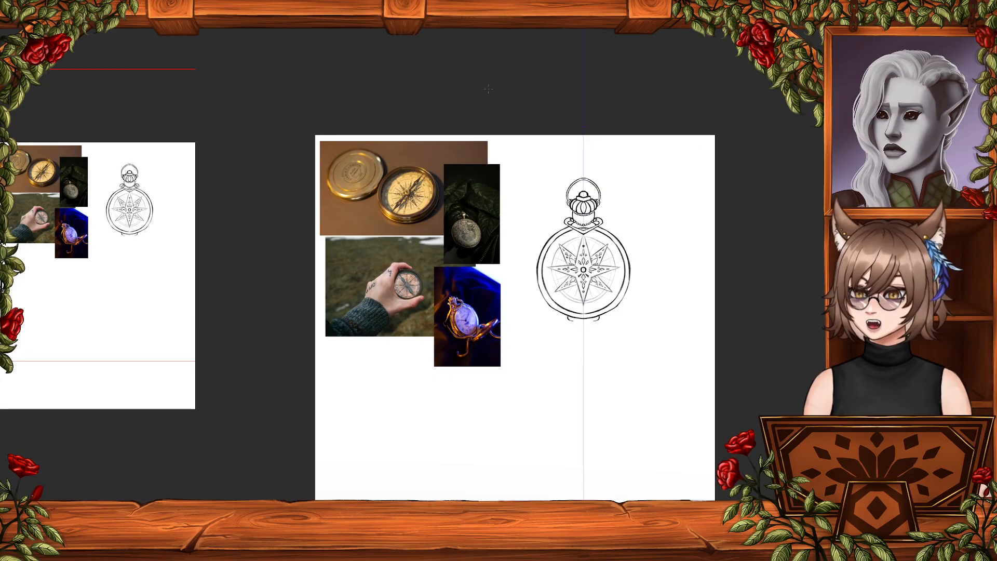
- Review the character sheet layout sketch and the photo reference board, and return to the compass drawing
key("ctrl+Tab")
scroll(307, 291, "down", 3)
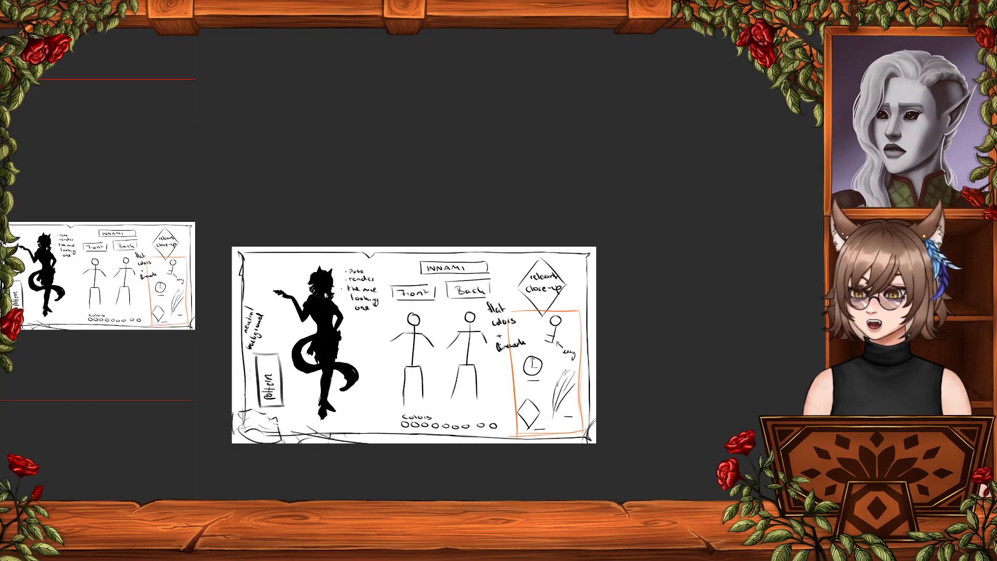
scroll(302, 311, "up", 4)
scroll(810, 322, "up", 3)
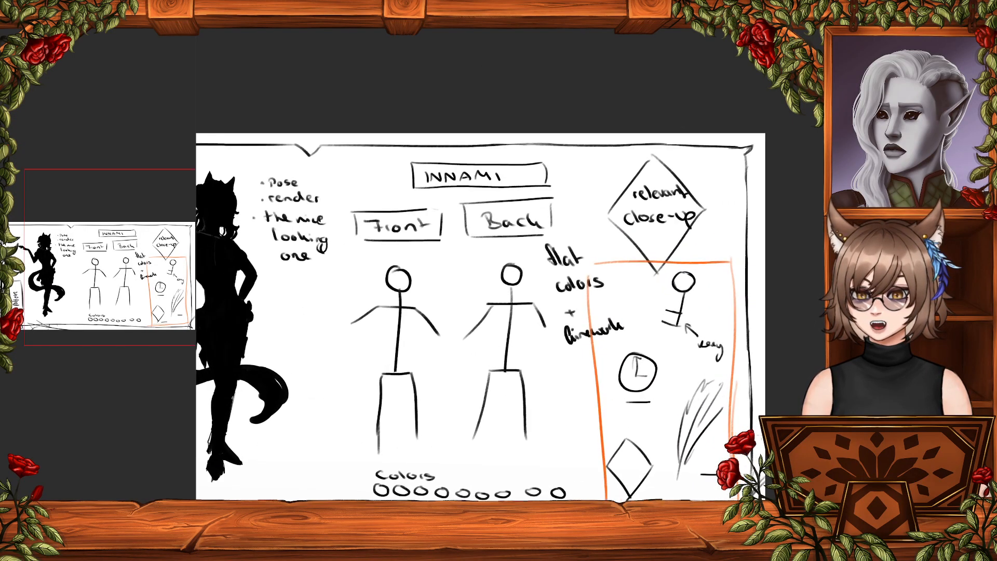
scroll(810, 322, "down", 4)
scroll(654, 419, "down", 2)
scroll(654, 418, "up", 3)
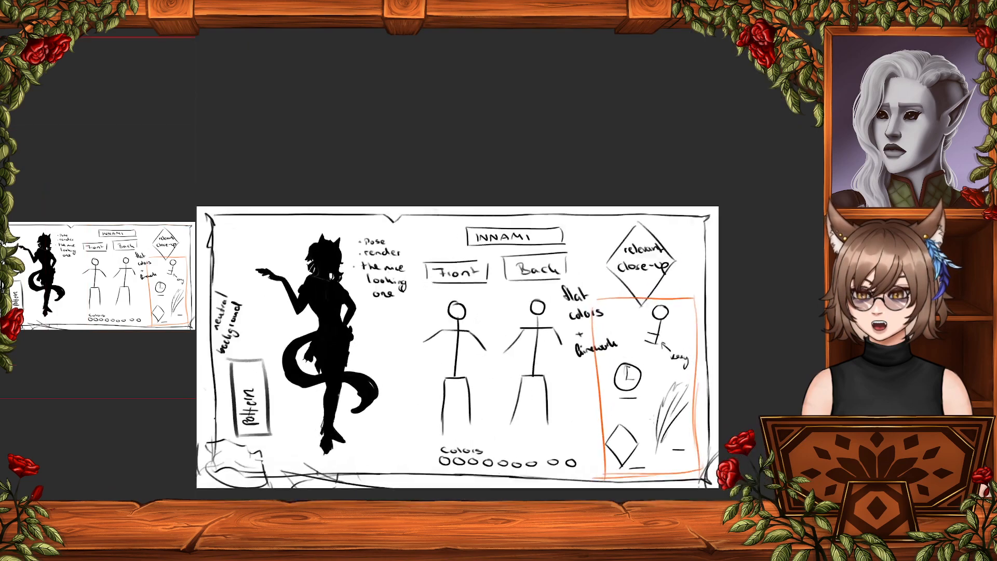
scroll(371, 315, "down", 2)
scroll(371, 314, "up", 2)
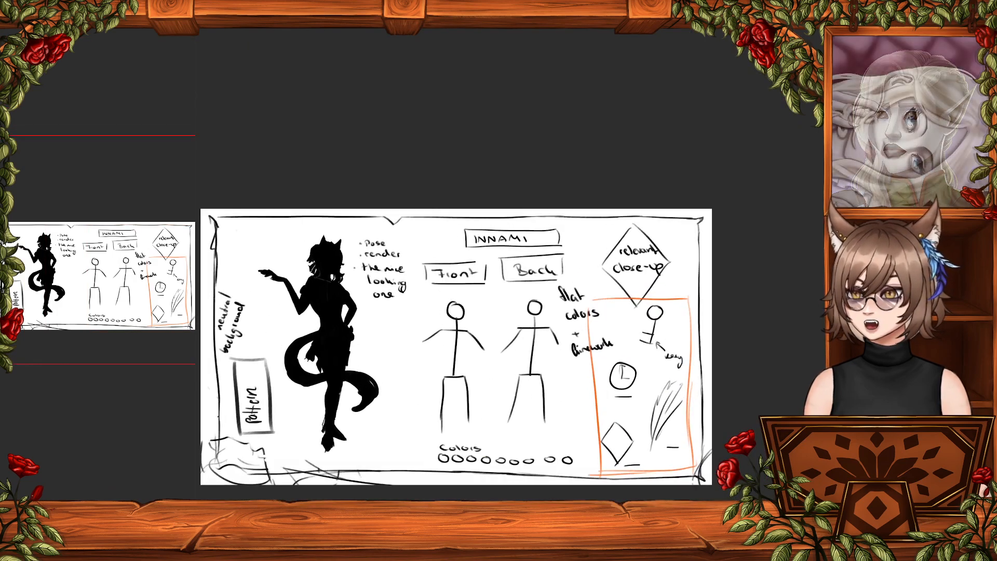
key("ctrl+Tab")
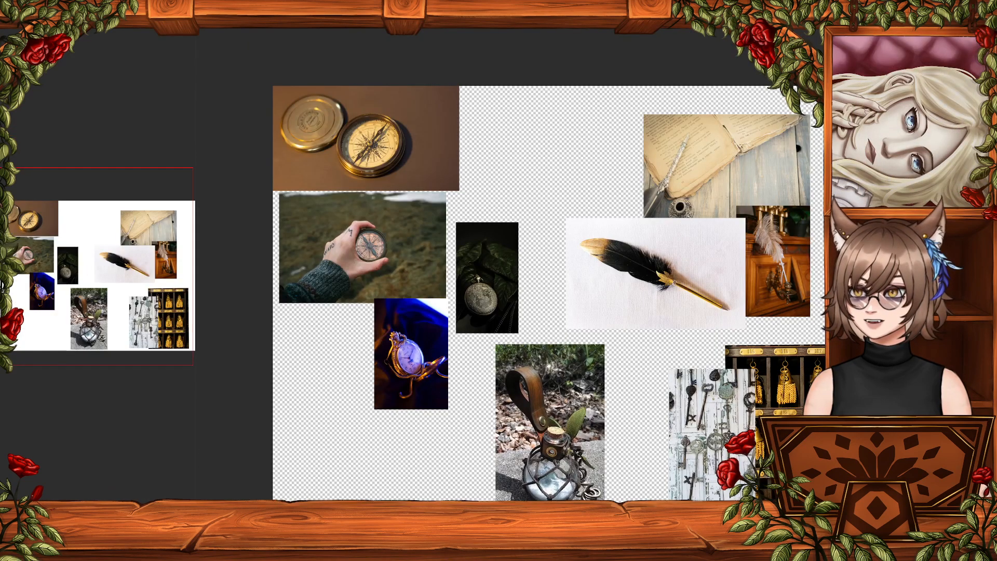
key("ctrl+Tab")
key("ctrl+Tab")
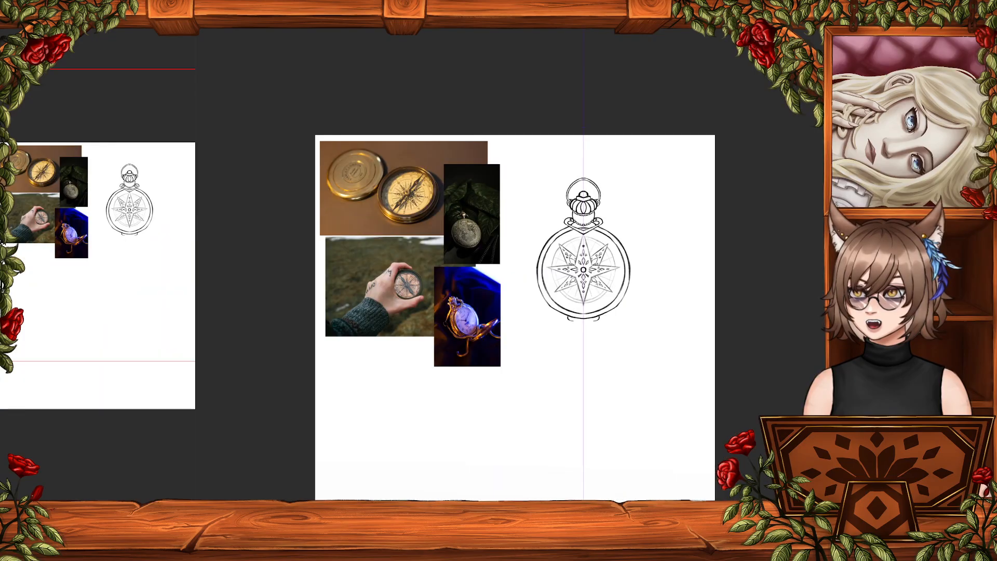
- Lasso the star with its faint rings, enlarge it slightly and recentre it inside the compass case
scroll(671, 336, "up", 3)
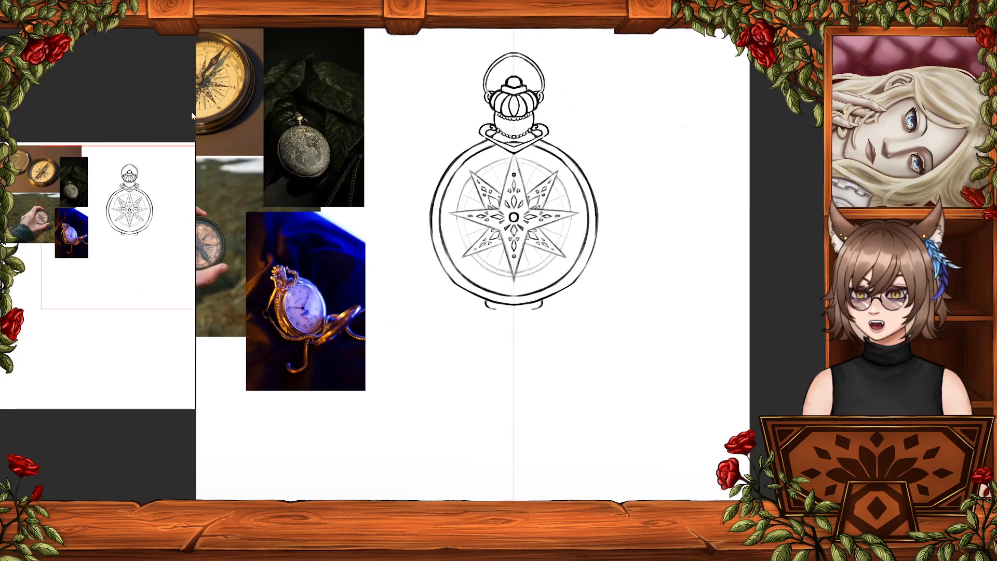
scroll(446, 133, "up", 3)
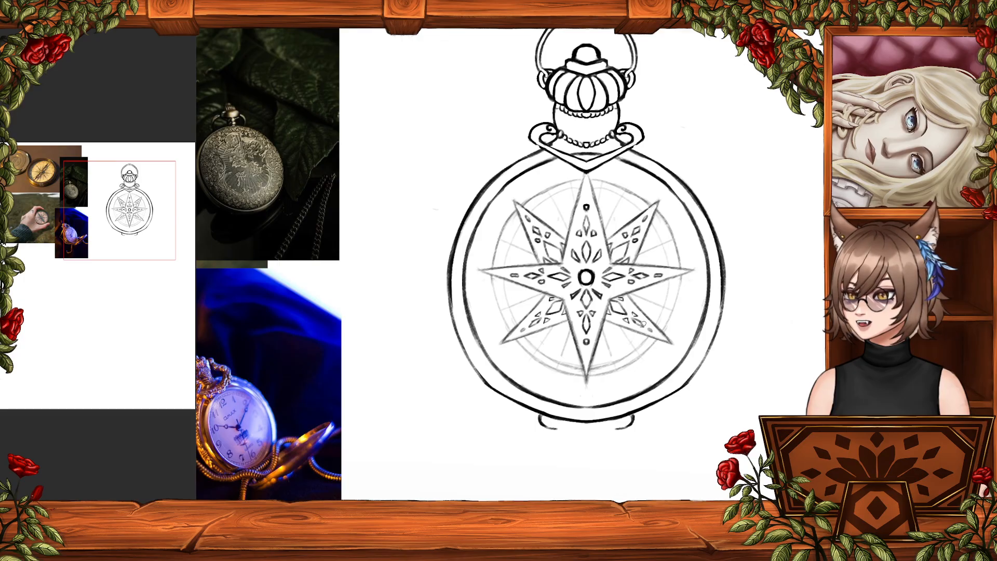
mouse_move(684, 334)
left_mouse_down()
mouse_move(608, 383)
mouse_move(542, 382)
mouse_move(496, 351)
mouse_move(475, 267)
mouse_move(511, 192)
mouse_move(587, 169)
mouse_move(647, 179)
mouse_move(674, 203)
mouse_move(704, 263)
mouse_move(680, 347)
left_mouse_up()
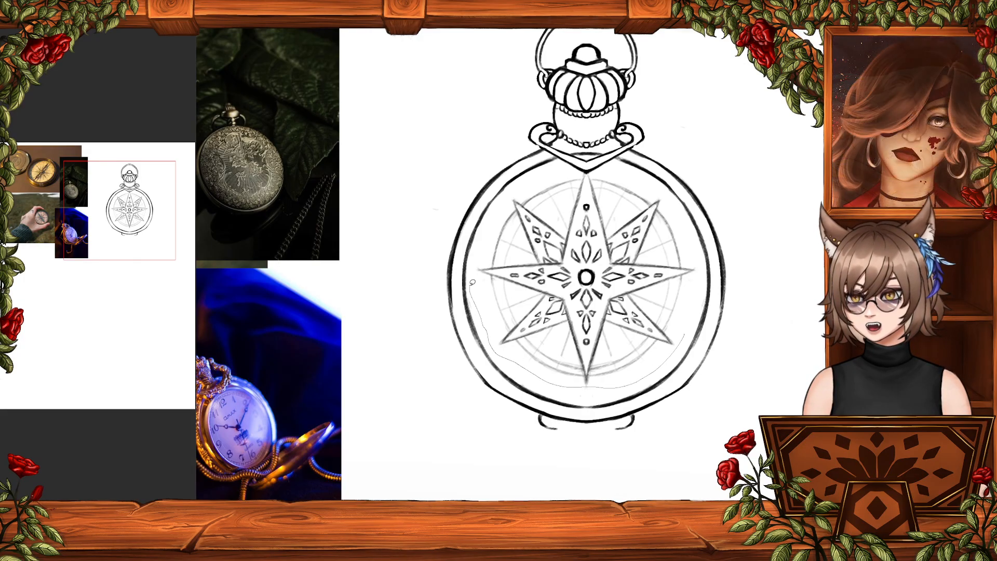
left_click(623, 403)
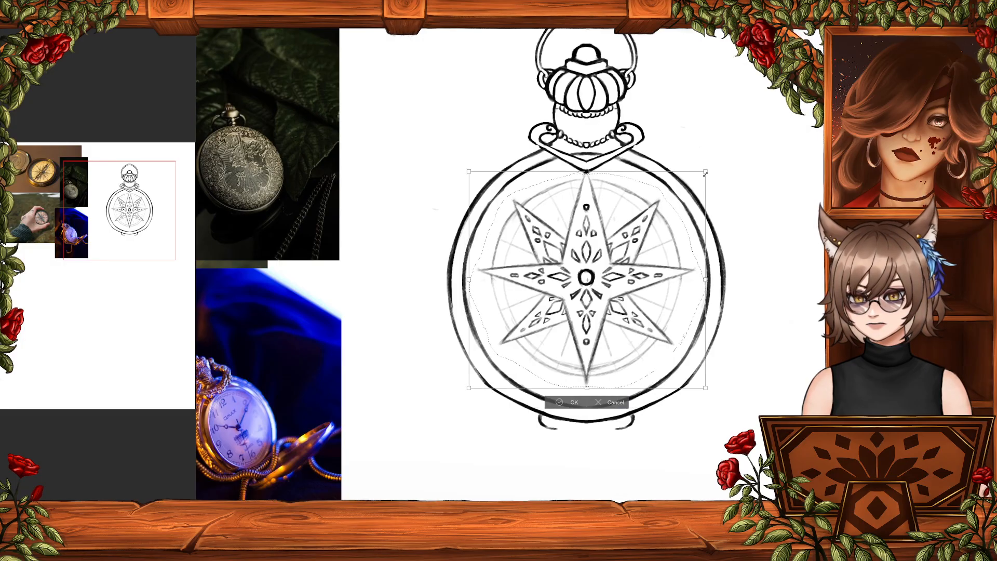
left_click_drag(706, 174, 721, 159)
left_click_drag(699, 203, 690, 213)
left_click_drag(663, 257, 673, 247)
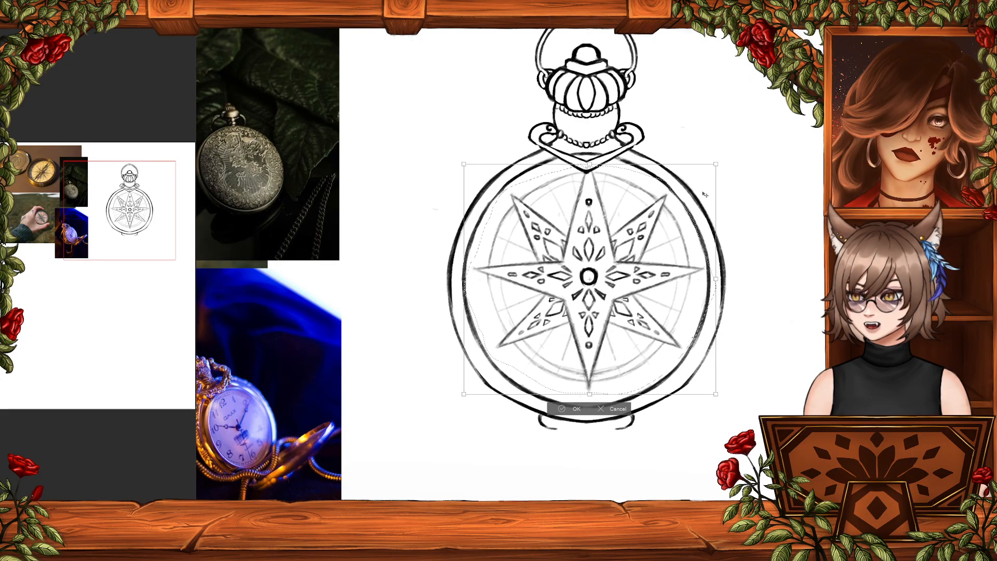
left_click_drag(721, 159, 721, 162)
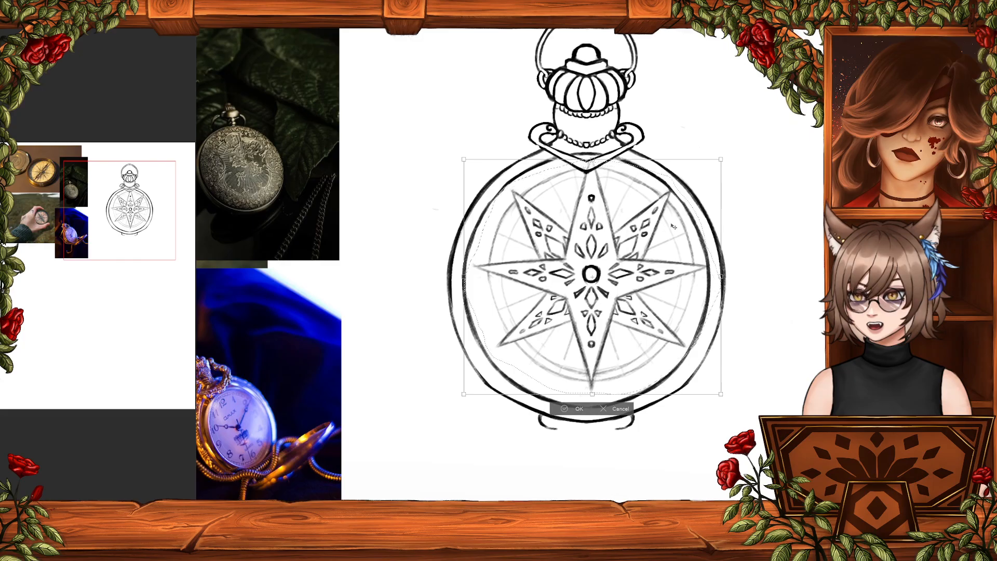
left_click_drag(673, 227, 670, 232)
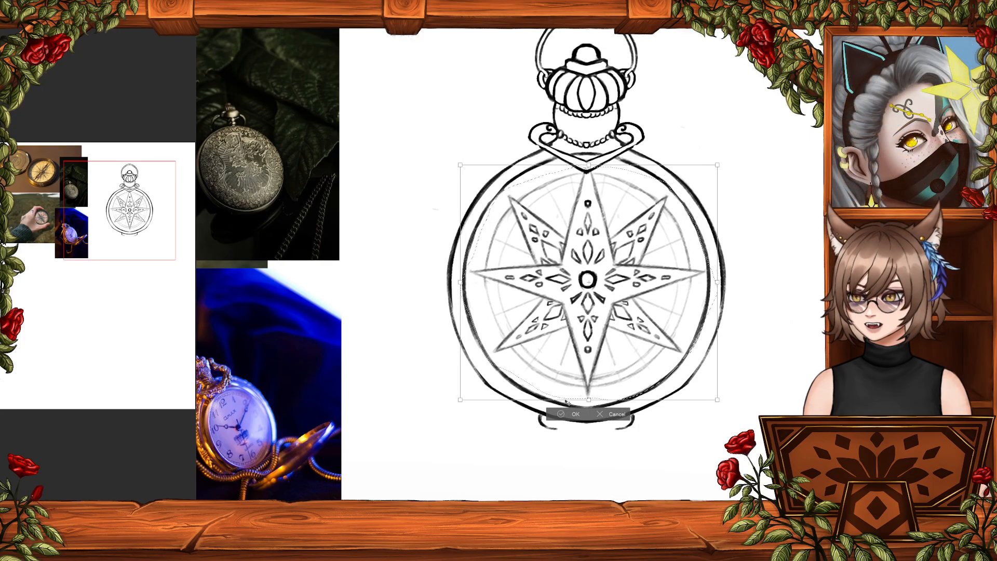
left_click_drag(646, 309, 644, 309)
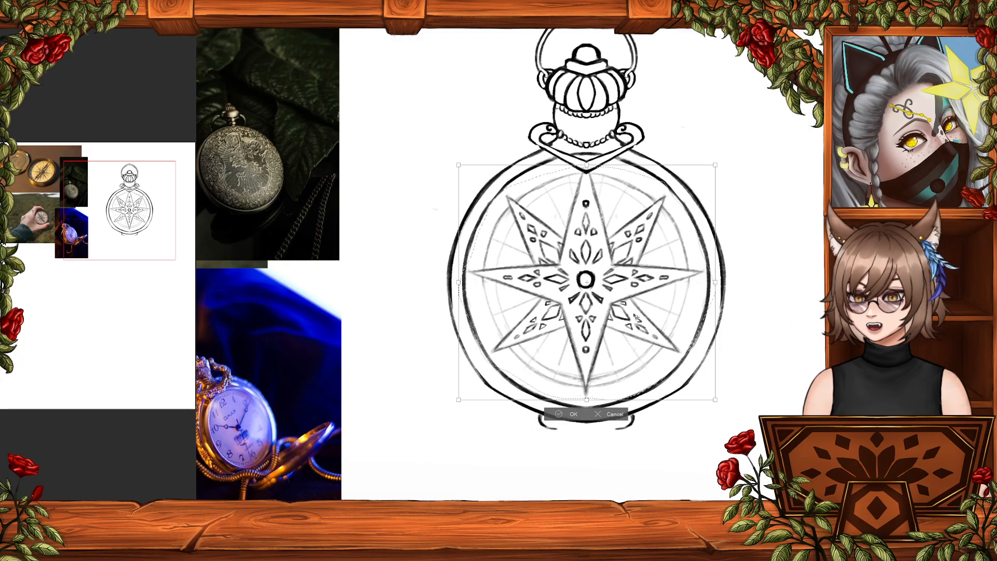
left_click(556, 414)
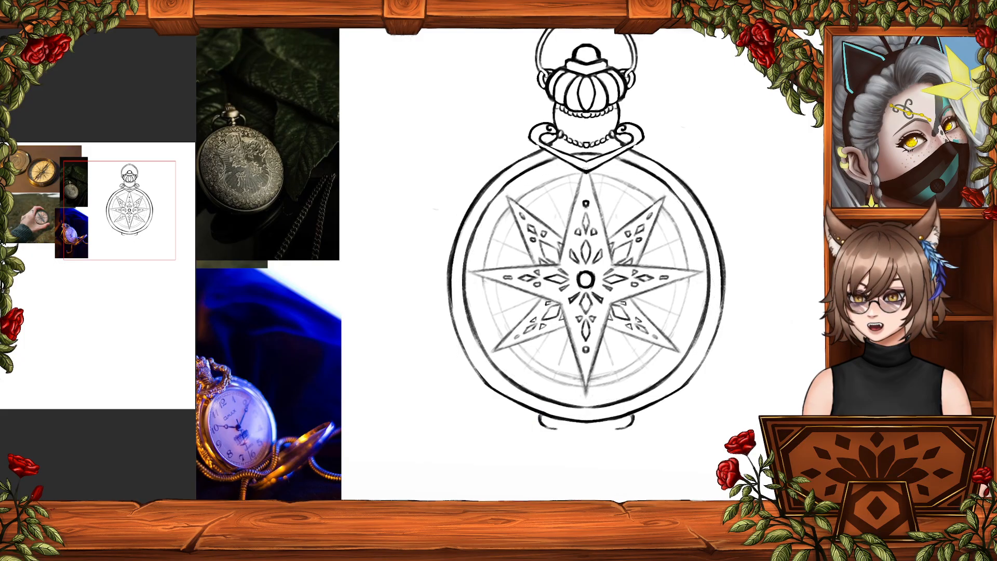
- Check the enlarged star within the compass at whole-page size
key("ctrl+minus")
key("ctrl+minus")
key("ctrl+minus")
key("ctrl+minus")
key("ctrl+minus")
key("ctrl+minus")
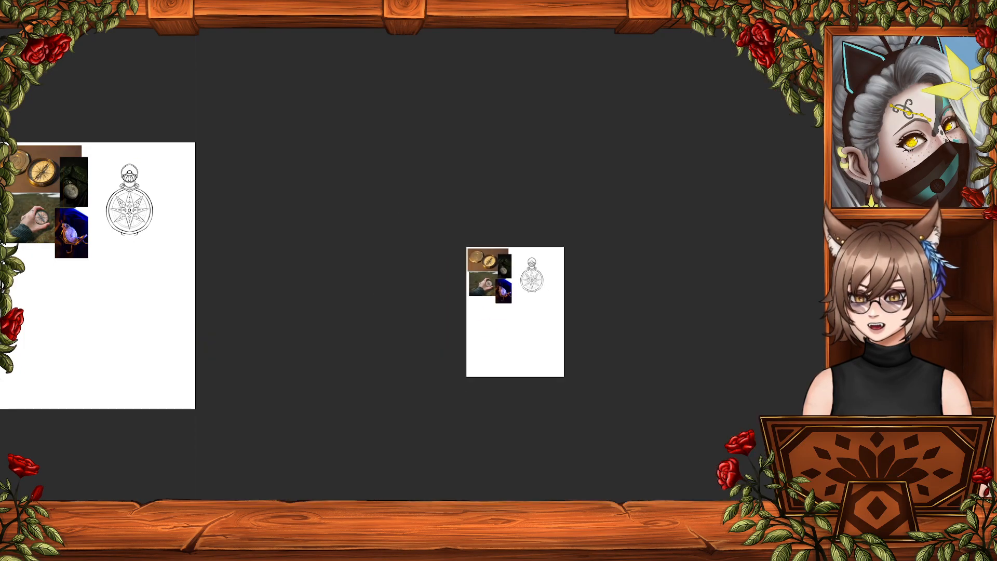
- Draw a bold ring around the small circle at the star's centre, using the vertical symmetry guide
key("ctrl+plus")
key("ctrl+plus")
key("ctrl+plus")
key("ctrl+plus")
key("ctrl+plus")
key("ctrl+plus")
key("ctrl+plus")
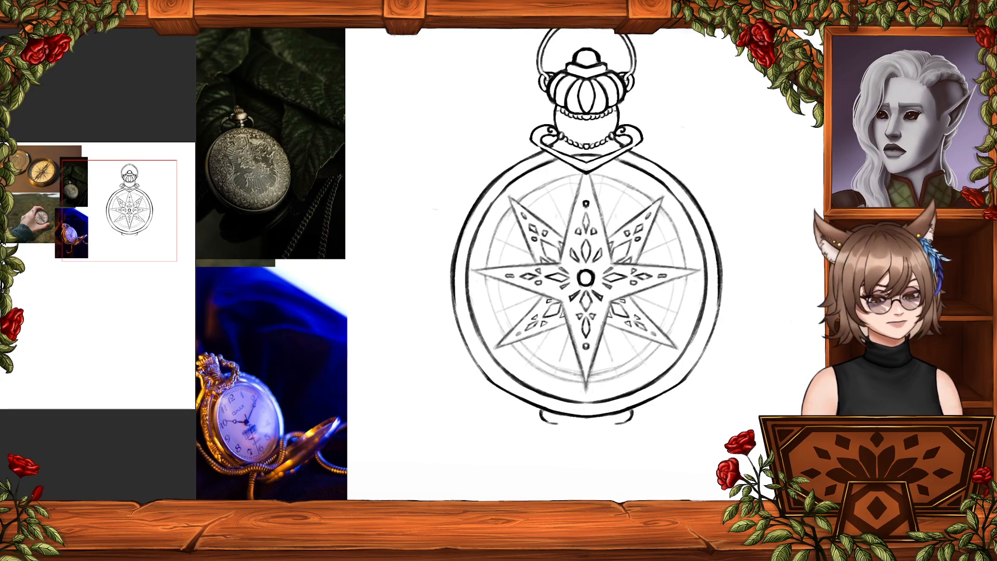
key("ctrl+r")
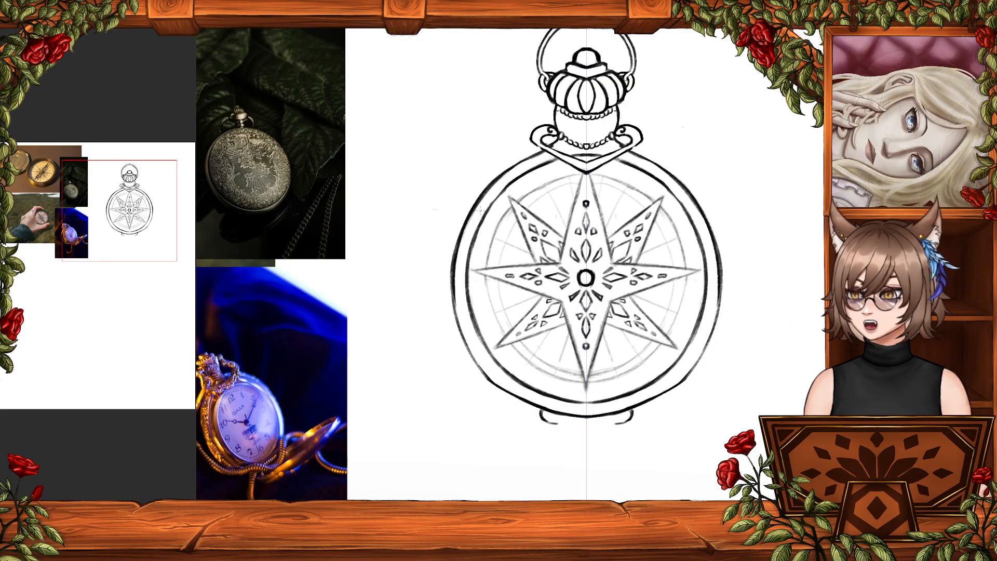
mouse_move(334, 462)
left_mouse_down()
mouse_move(690, 460)
mouse_move(374, 488)
left_mouse_up()
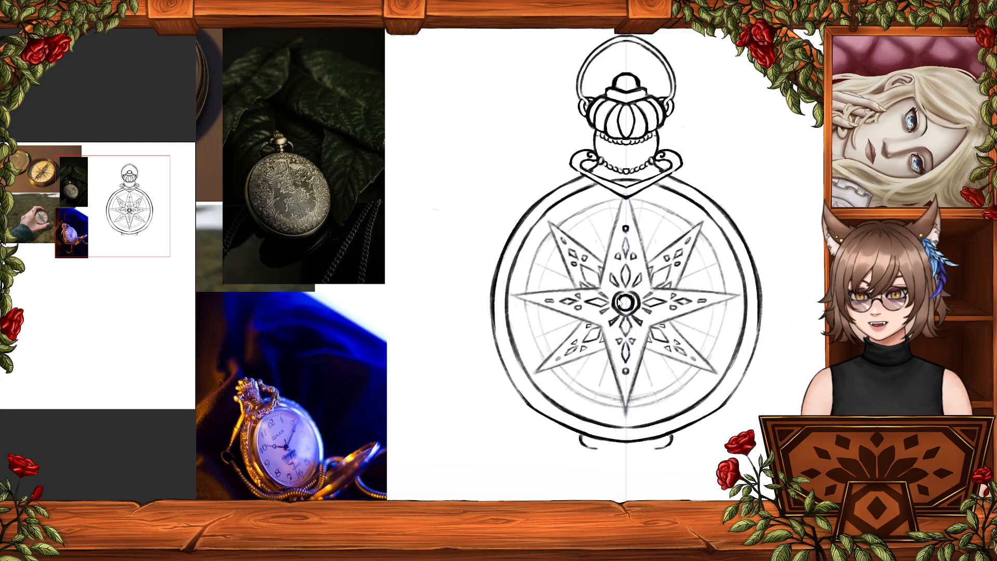
mouse_move(625, 290)
left_mouse_down()
mouse_move(612, 304)
mouse_move(620, 317)
left_mouse_up()
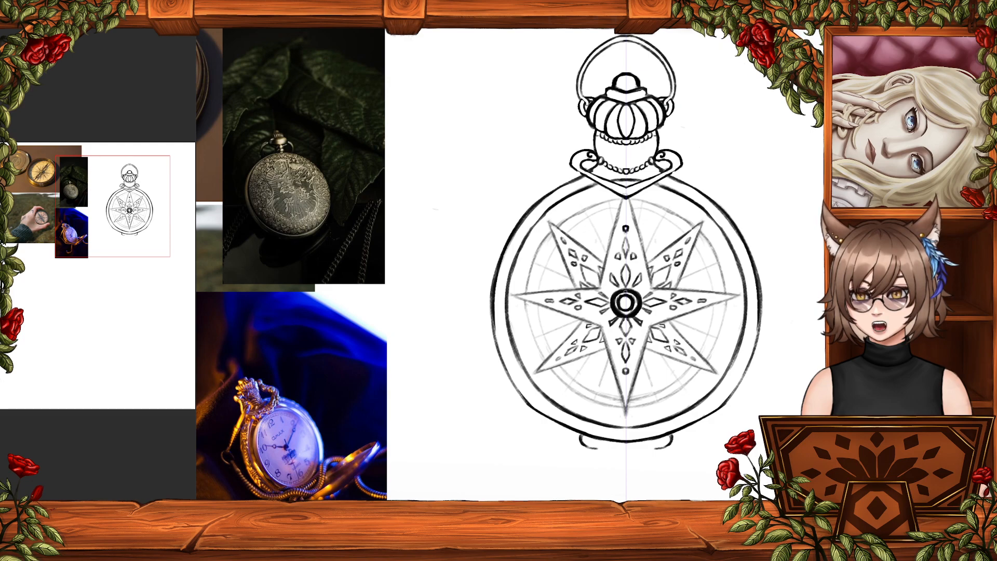
- Check the compass reference photos and try mirrored needle lines rising from the star's central ring
left_click_drag(421, 291, 749, 284)
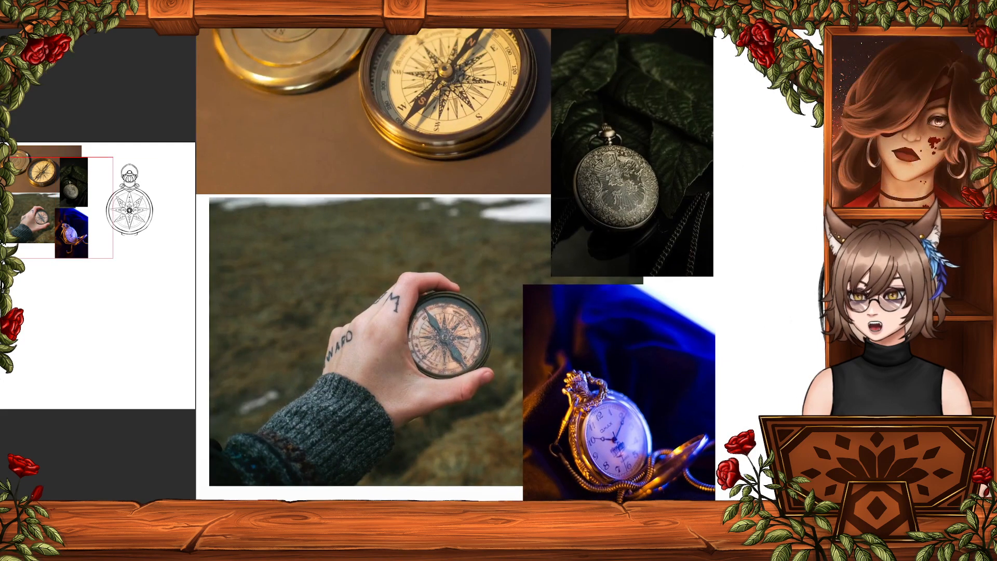
mouse_move(889, 459)
left_mouse_down()
mouse_move(621, 476)
mouse_move(548, 467)
mouse_move(559, 472)
left_mouse_up()
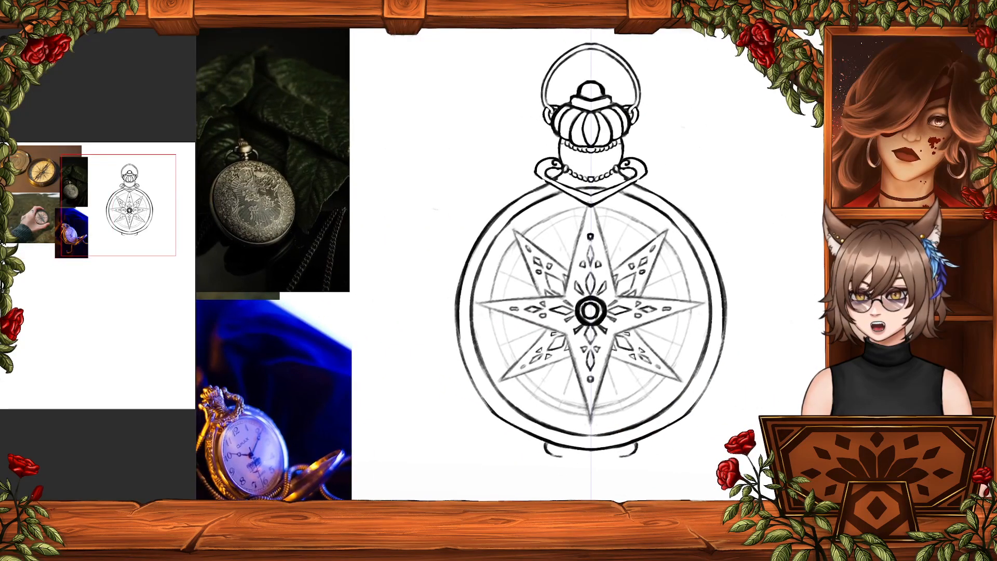
left_click_drag(592, 294, 623, 224)
key("ctrl+z")
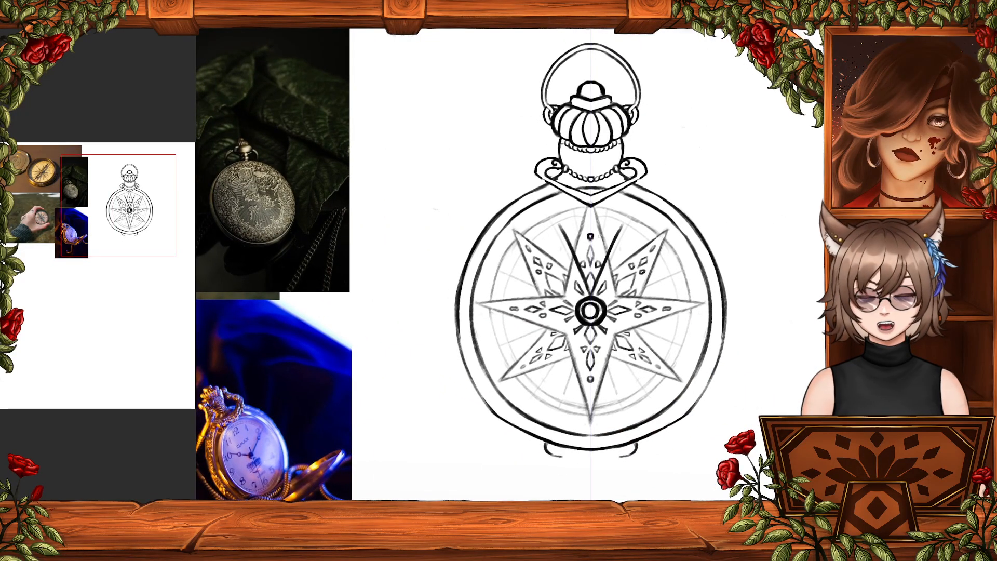
key("ctrl+z")
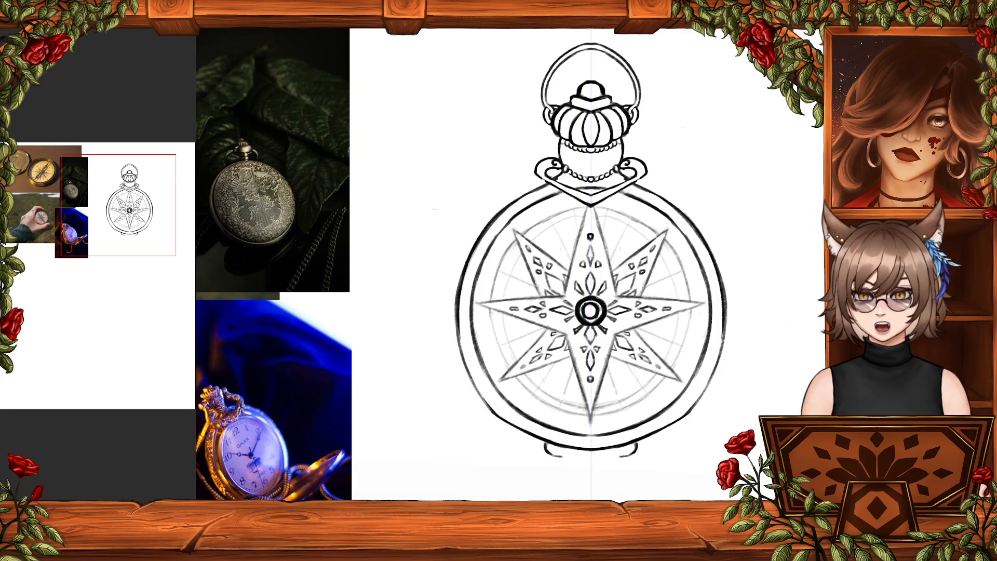
key("ctrl+z")
left_click_drag(593, 294, 612, 250)
key("ctrl+z")
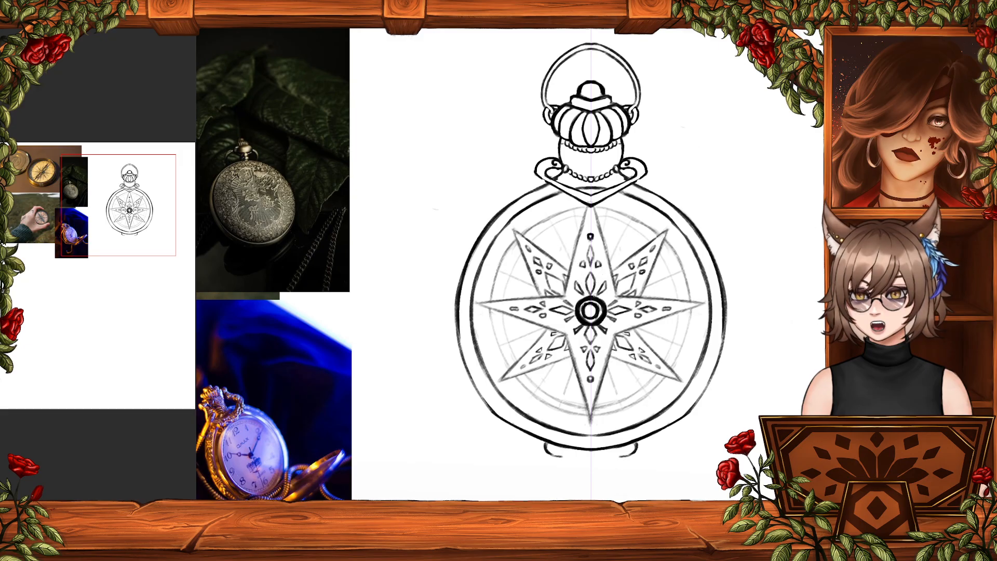
mouse_move(592, 296)
left_mouse_down()
mouse_move(609, 253)
mouse_move(647, 227)
mouse_move(634, 260)
mouse_move(644, 221)
mouse_move(634, 258)
mouse_move(607, 289)
left_mouse_up()
key("ctrl+z")
key("ctrl+z")
key("ctrl+z")
key("ctrl+z")
- Draw two mirrored solid black compass needles fanning upward from the central ring over the star
left_click_drag(634, 258, 607, 297)
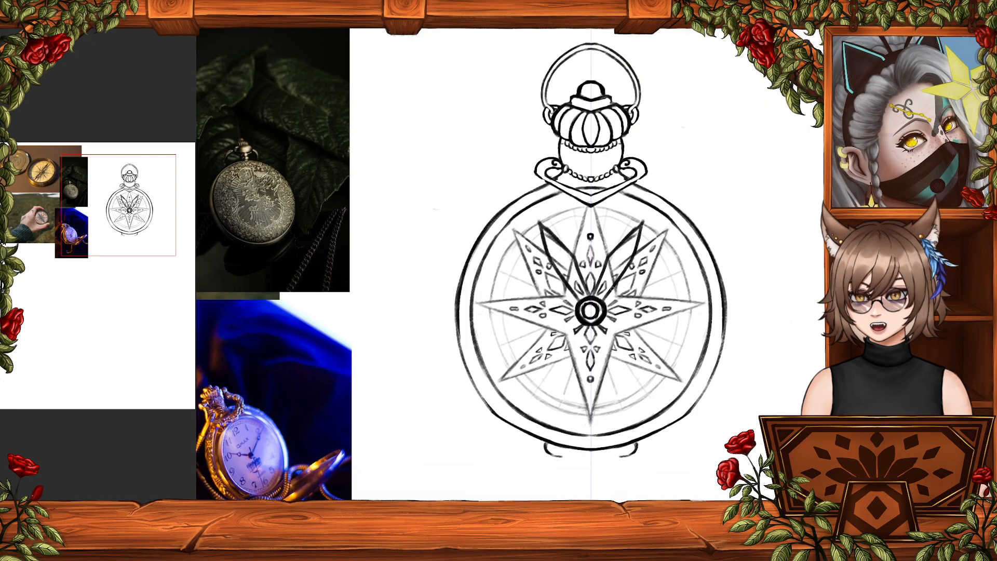
key("ctrl+z")
mouse_move(634, 258)
left_mouse_down()
mouse_move(604, 301)
mouse_move(623, 267)
mouse_move(599, 294)
mouse_move(618, 251)
mouse_move(609, 261)
mouse_move(650, 212)
mouse_move(623, 252)
mouse_move(632, 237)
left_mouse_up()
key("ctrl+z")
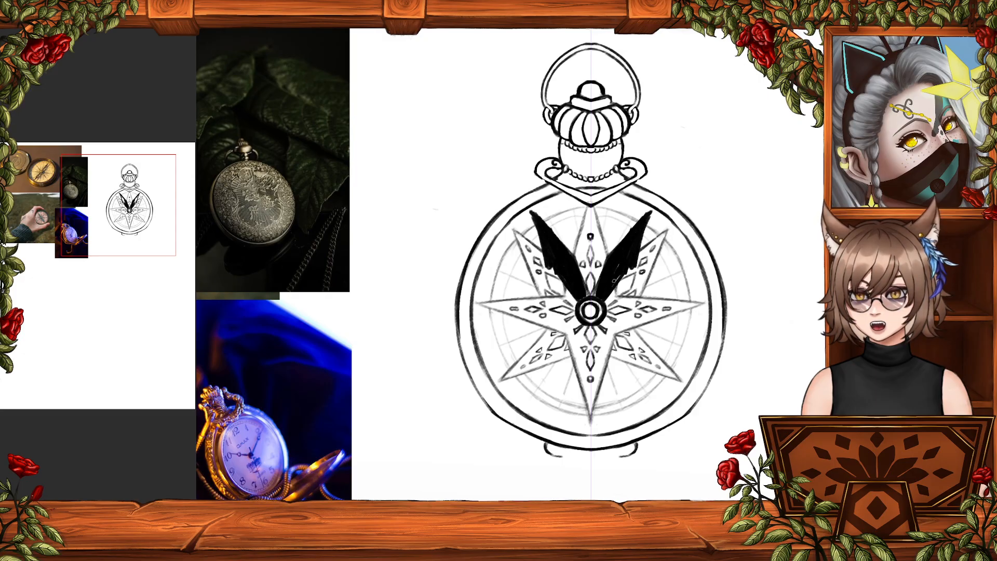
- Trim the edges of the two mirrored black needles into slimmer, smoother pointed blades
mouse_move(604, 279)
left_mouse_down()
mouse_move(595, 292)
mouse_move(623, 261)
mouse_move(620, 286)
mouse_move(630, 274)
left_mouse_up()
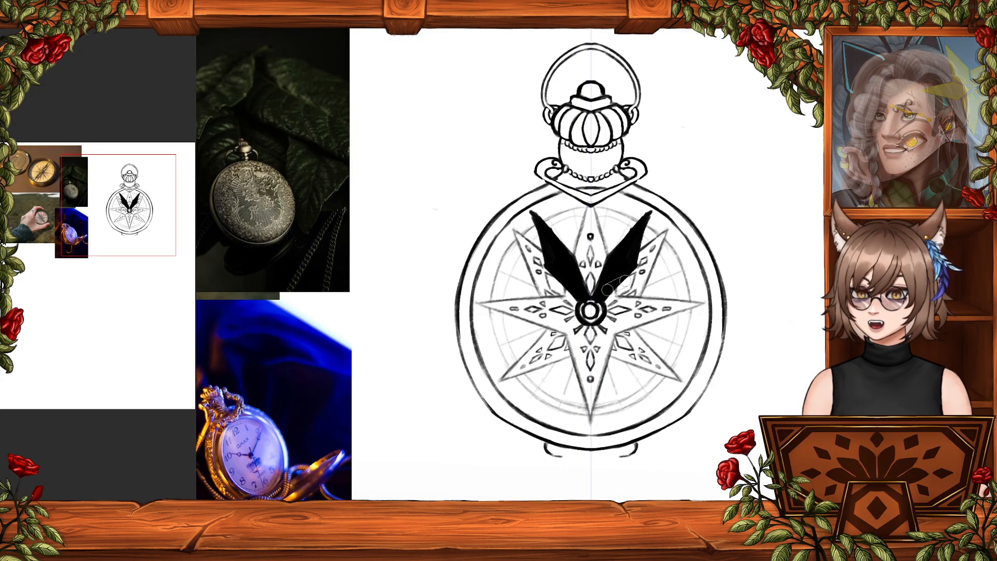
mouse_move(612, 300)
left_mouse_down()
mouse_move(656, 245)
mouse_move(657, 222)
left_mouse_up()
mouse_move(645, 268)
left_mouse_down()
mouse_move(654, 211)
mouse_move(608, 252)
left_mouse_up()
mouse_move(636, 222)
left_mouse_down()
mouse_move(648, 211)
mouse_move(614, 246)
mouse_move(642, 220)
left_mouse_up()
left_click_drag(639, 226, 620, 243)
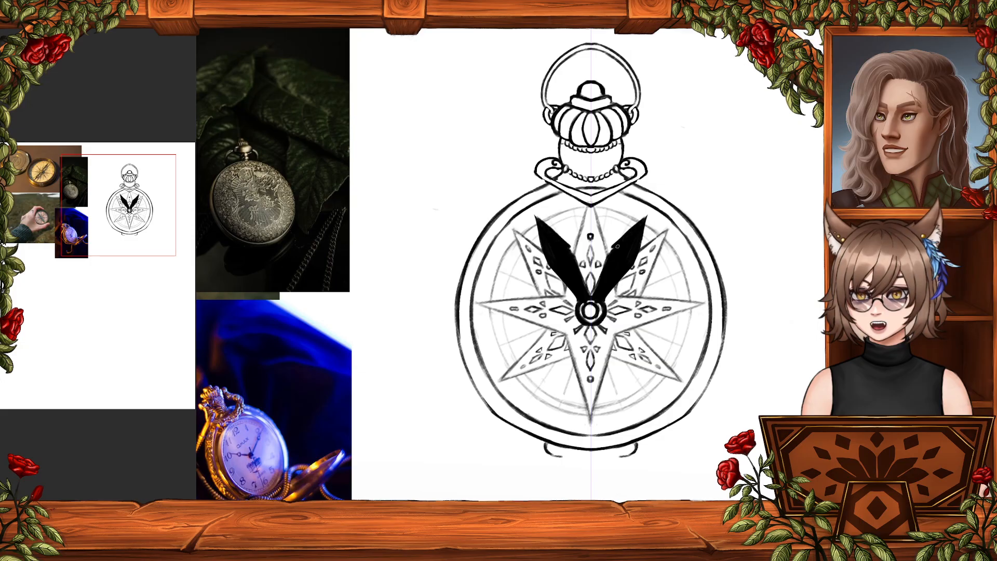
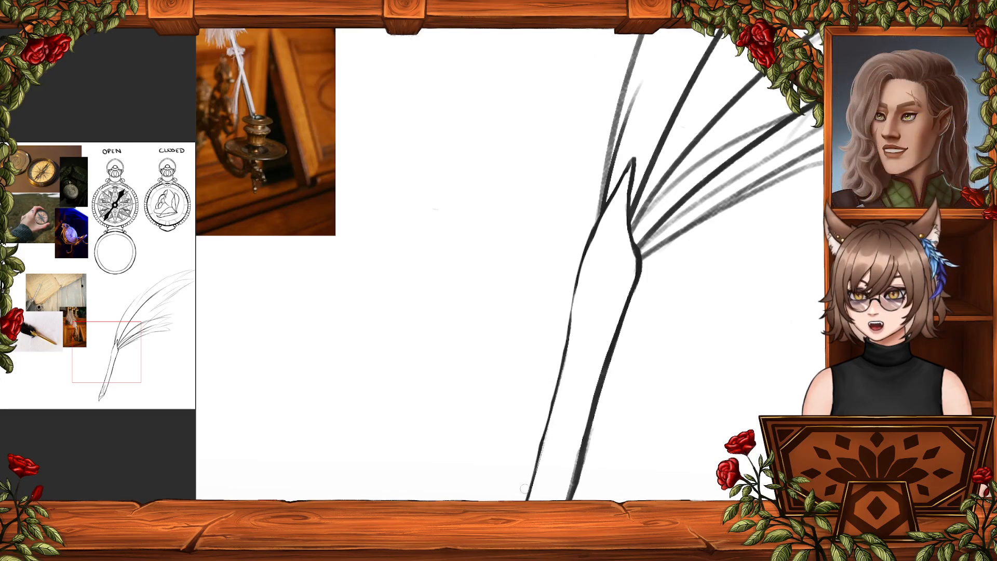
- Draw an inner contour line along the left edge of the quill shaft's pointed upper end
left_click_drag(525, 491, 534, 385)
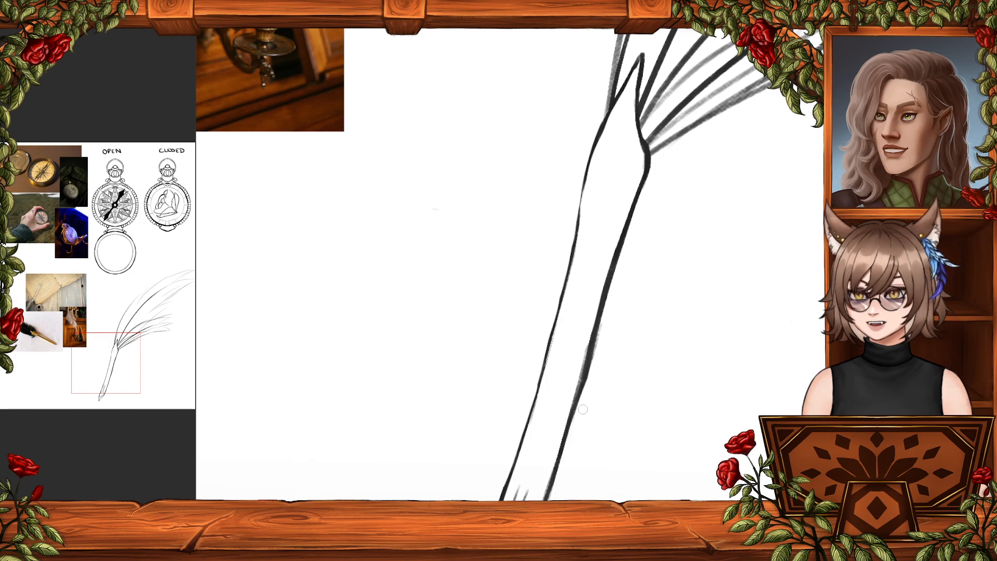
mouse_move(590, 381)
left_mouse_down()
mouse_move(630, 263)
mouse_move(627, 399)
left_mouse_up()
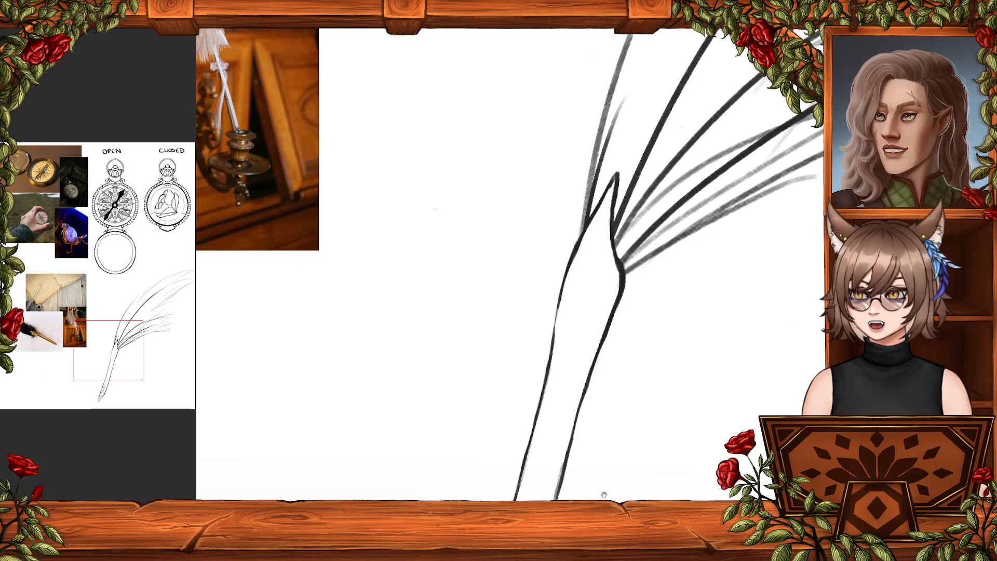
left_click_drag(604, 497, 641, 292)
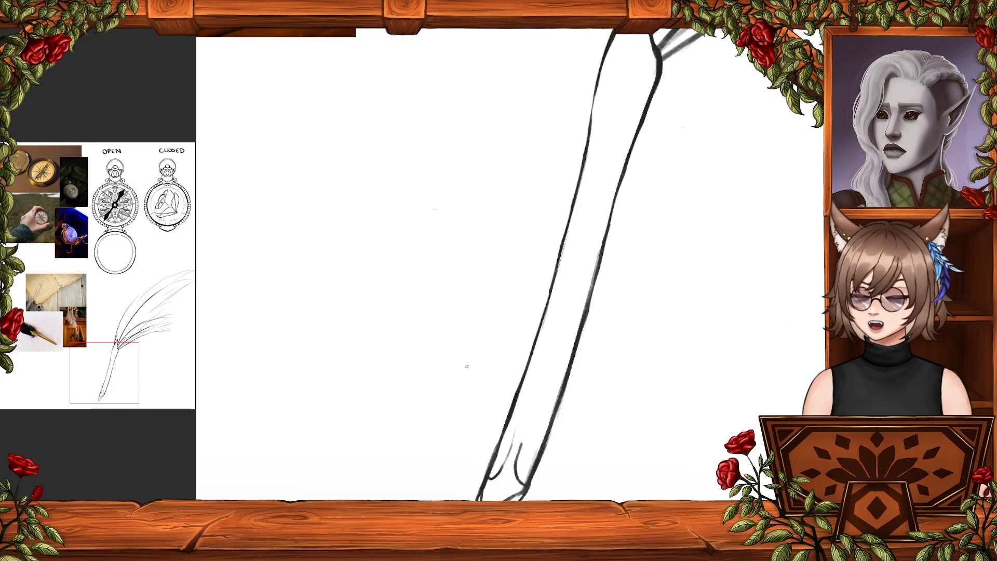
scroll(478, 364, "up", 5)
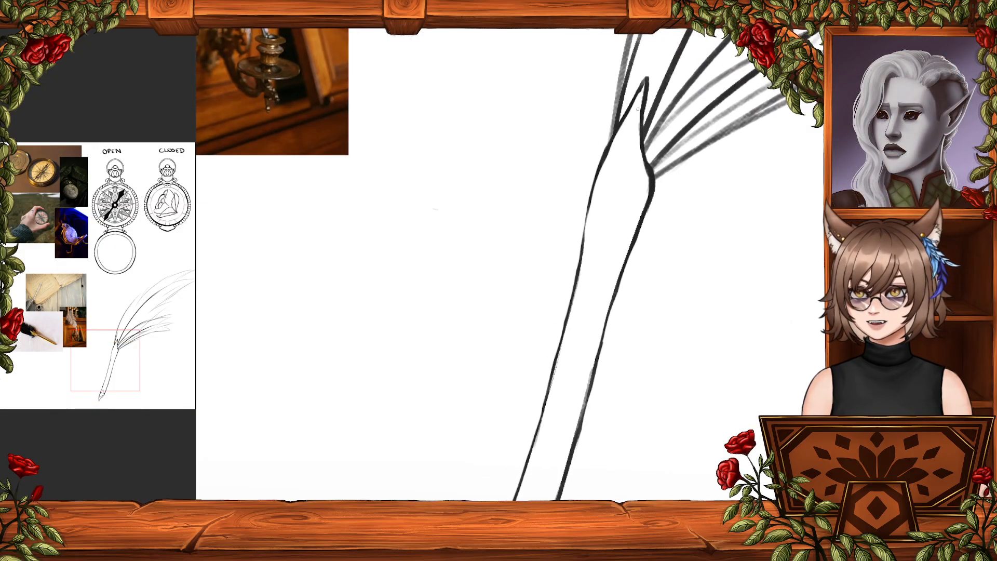
left_click_drag(638, 107, 595, 196)
key("ctrl+z")
key("ctrl+z")
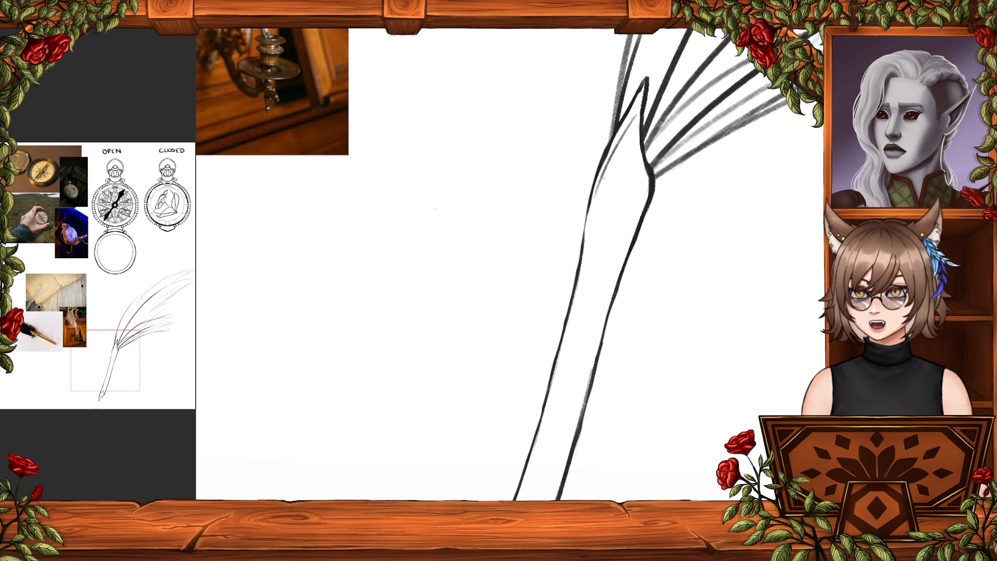
left_click_drag(625, 134, 592, 210)
left_click_drag(637, 114, 644, 190)
key("ctrl+z")
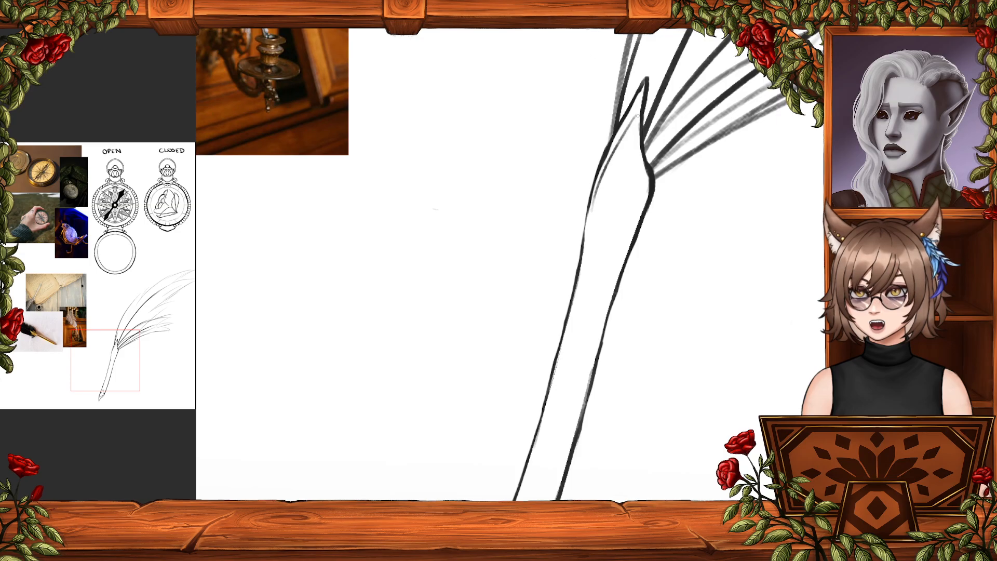
- Draw the matching inner contour down the shaft's right side and lengthen the left contour
left_click_drag(641, 114, 630, 210)
key("ctrl+z")
mouse_move(635, 117)
left_mouse_down()
mouse_move(645, 214)
mouse_move(614, 266)
left_mouse_up()
key("ctrl+z")
key("ctrl+z")
left_click_drag(644, 185, 612, 278)
key("ctrl+z")
left_click_drag(595, 202, 584, 251)
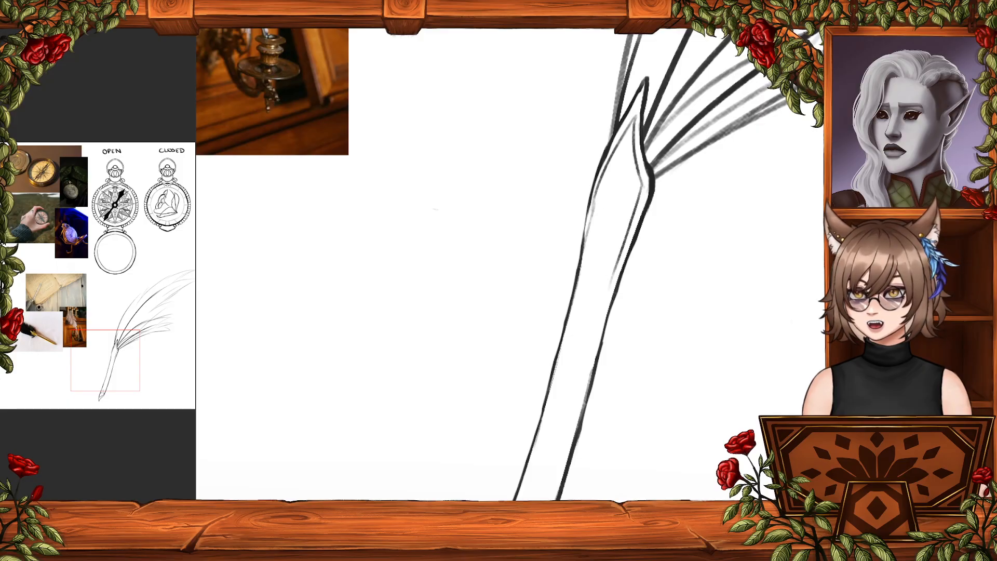
key("ctrl+z")
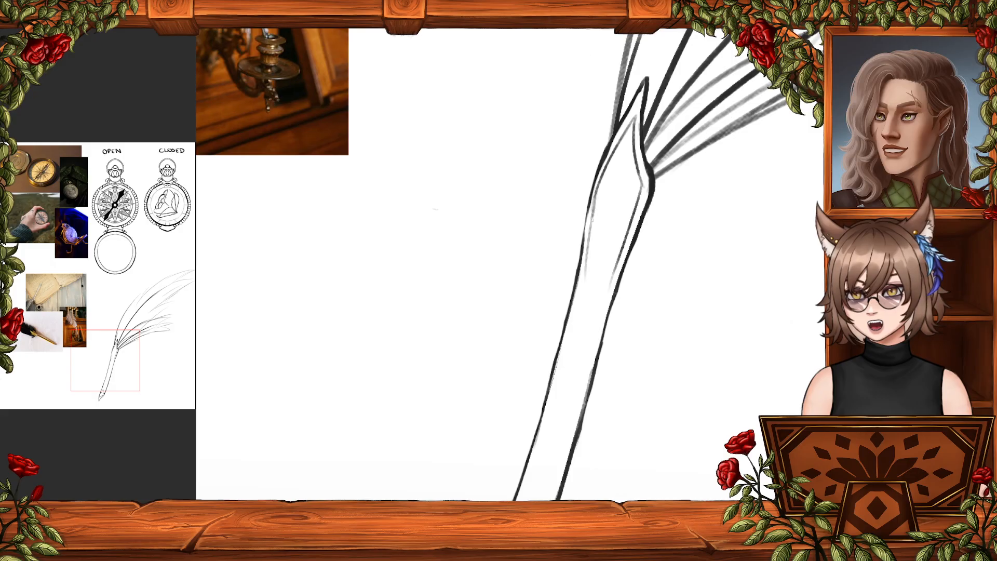
left_click_drag(601, 184, 582, 292)
- Extend the right inner contour down the quill shaft, curving inward toward the left edge
mouse_move(586, 246)
left_mouse_down()
mouse_move(582, 290)
mouse_move(608, 234)
mouse_move(608, 274)
left_mouse_up()
key("ctrl+z")
left_click_drag(621, 225, 588, 298)
key("ctrl+z")
key("ctrl+z")
left_click_drag(622, 224, 581, 314)
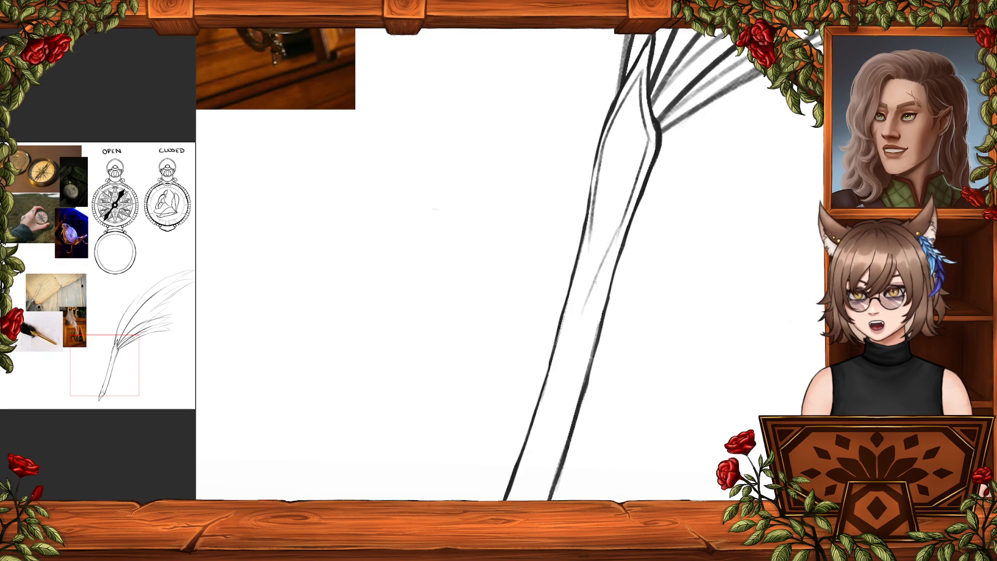
key("ctrl+z")
left_click_drag(625, 227, 578, 318)
left_click_drag(587, 250, 584, 302)
key("ctrl+z")
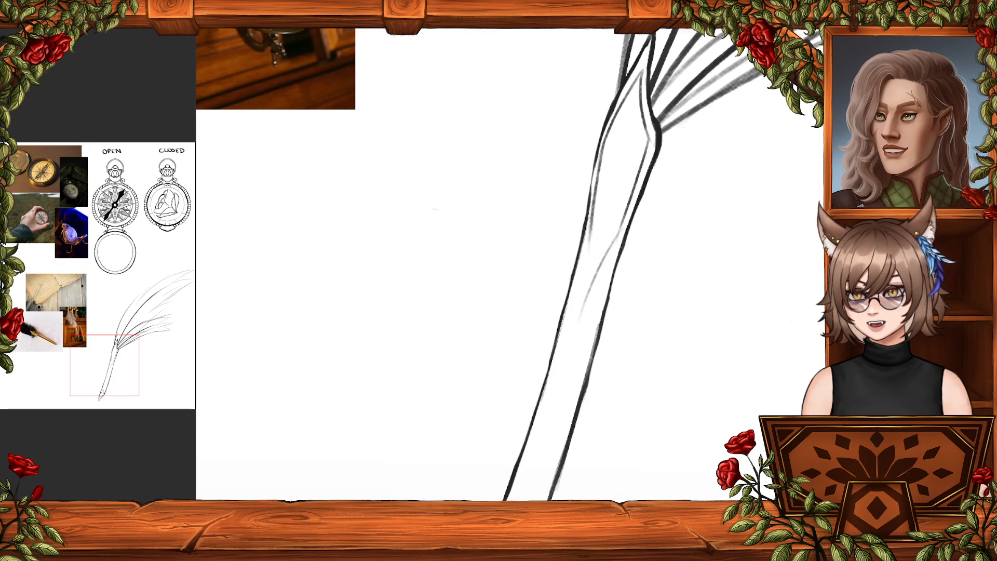
- Extend the left inner contour down the shaft to meet the right contour in a point
left_click_drag(594, 210, 585, 314)
key("ctrl+z")
key("ctrl+z")
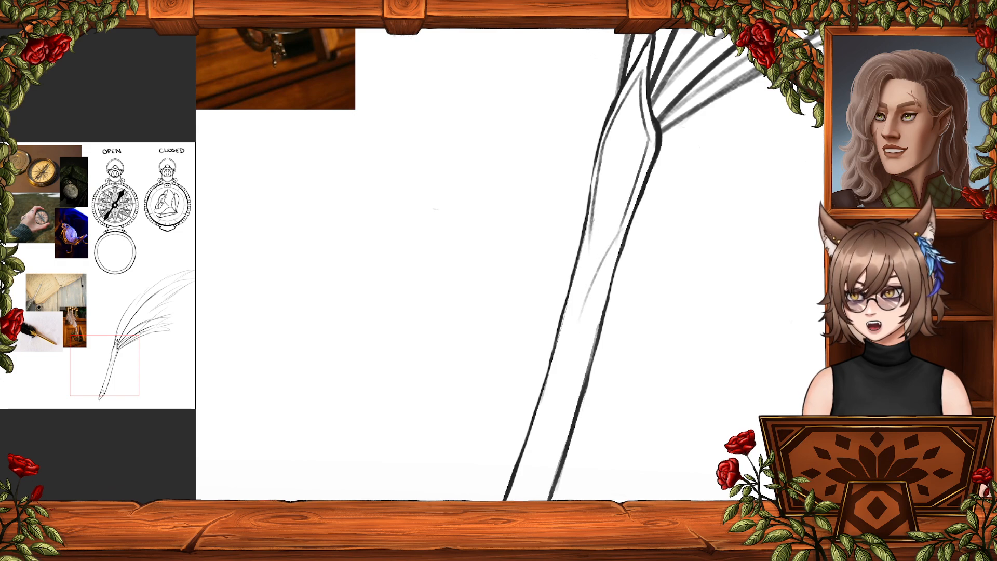
left_click_drag(593, 214, 585, 296)
key("ctrl+z")
left_click_drag(594, 212, 587, 316)
key("ctrl+z")
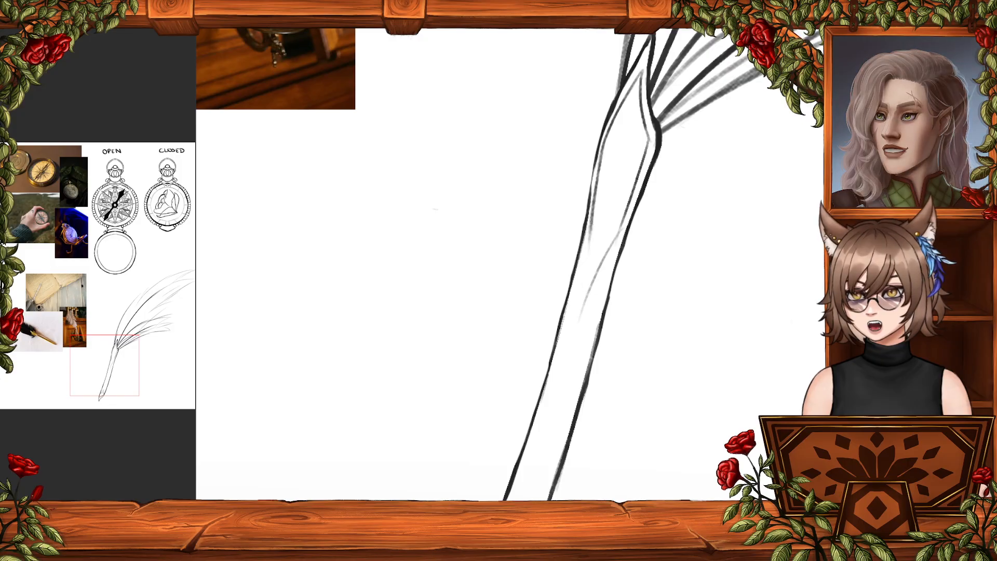
left_click_drag(592, 214, 580, 305)
key("ctrl+z")
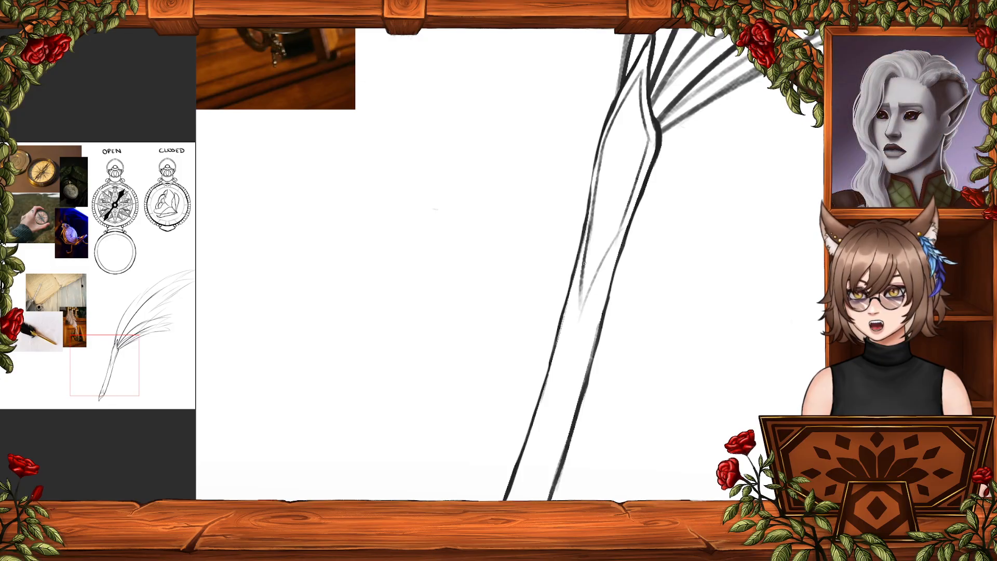
- Darken and reshape the lower right inner contour so it bends and tapers into the panel's point
mouse_move(587, 254)
left_mouse_down()
mouse_move(582, 311)
mouse_move(601, 253)
left_mouse_up()
key("ctrl+z")
key("ctrl+z")
key("ctrl+z")
mouse_move(581, 307)
left_mouse_down()
mouse_move(611, 243)
mouse_move(593, 282)
left_mouse_up()
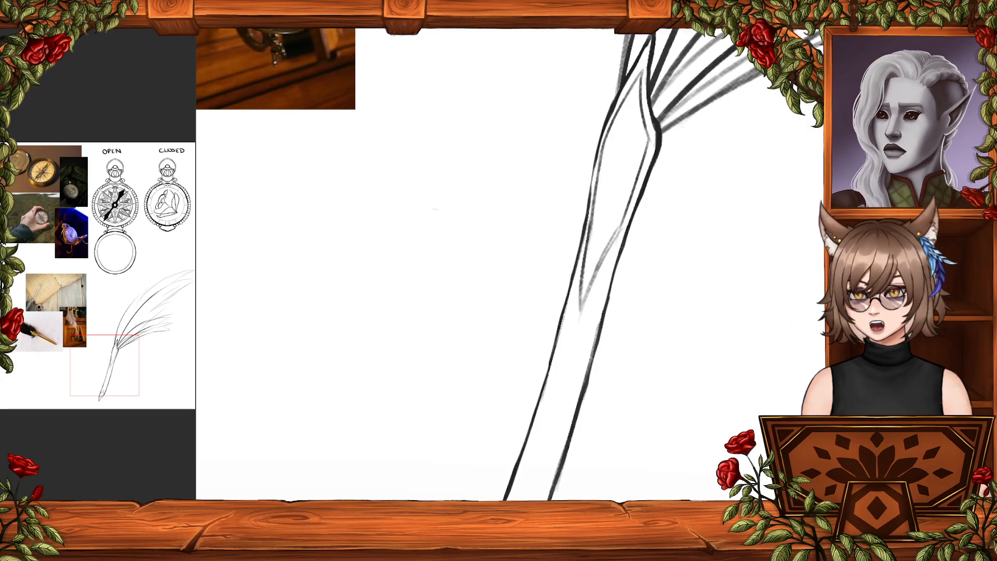
key("ctrl+z")
left_click_drag(620, 229, 596, 270)
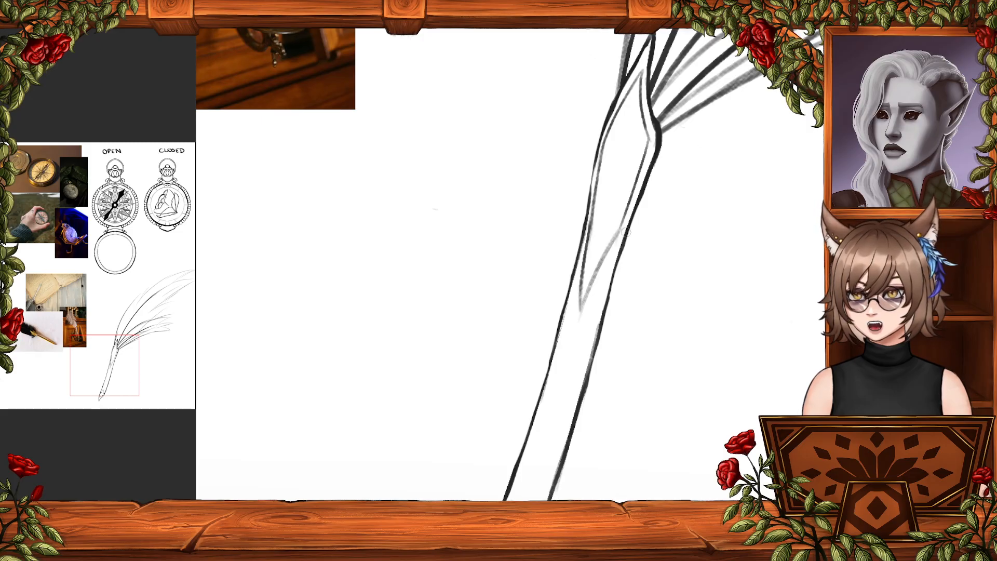
left_click_drag(625, 221, 592, 289)
key("ctrl+z")
key("ctrl+z")
key("ctrl+z")
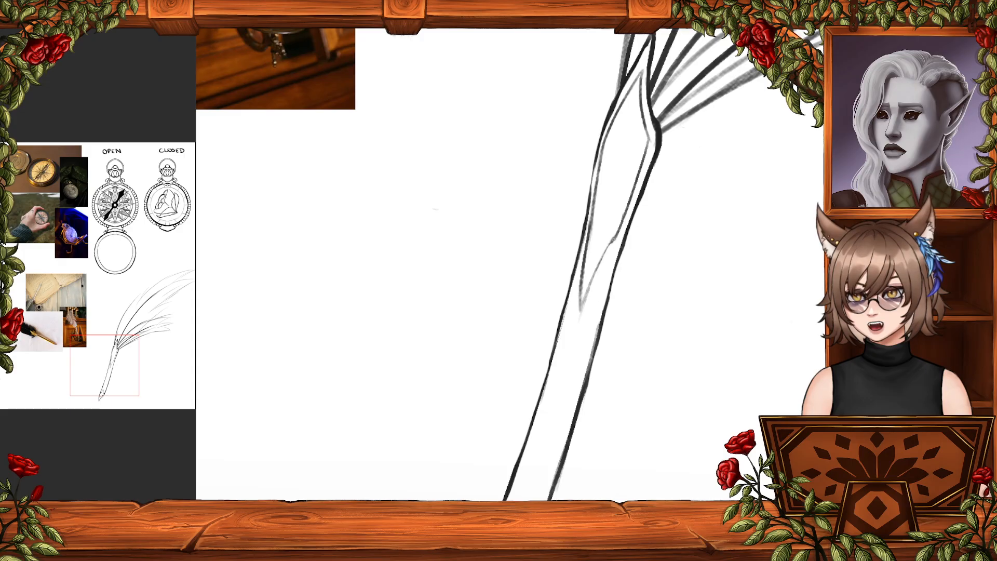
left_click_drag(609, 247, 584, 307)
- Sketch a second, smaller pointed contour inside the quill shaft's panel, running down its right side
left_click_drag(613, 202, 597, 288)
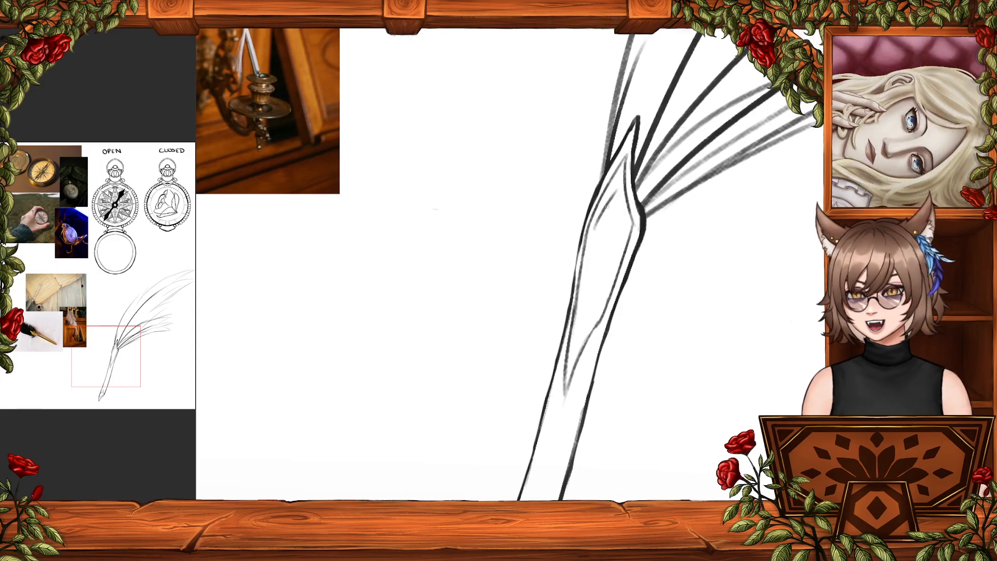
left_click_drag(617, 187, 611, 207)
left_click_drag(626, 193, 612, 267)
left_click_drag(623, 228, 606, 296)
key("ctrl+z")
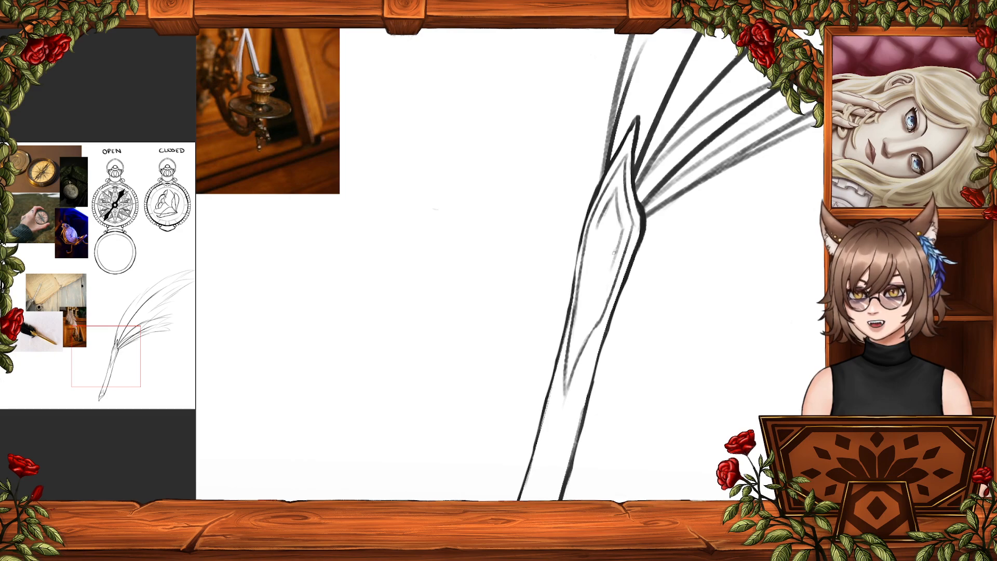
left_click_drag(616, 253, 582, 319)
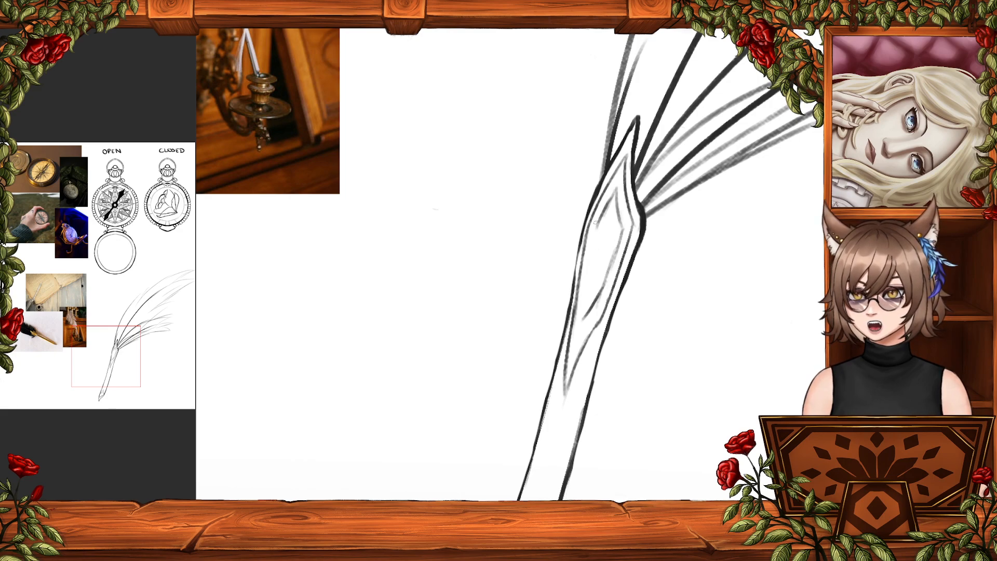
- Try to draw the lower left side of the second inner contour on the quill shaft
key("ctrl+z")
left_click_drag(597, 223, 589, 300)
key("ctrl+z")
key("ctrl+z")
left_click_drag(600, 221, 585, 313)
left_click_drag(591, 267, 588, 316)
key("ctrl+z")
key("ctrl+z")
left_click_drag(598, 226, 585, 314)
key("ctrl+z")
key("ctrl+z")
key("ctrl+z")
left_click_drag(598, 225, 590, 295)
key("ctrl+z")
key("ctrl+z")
mouse_move(602, 215)
left_mouse_down()
mouse_move(592, 233)
mouse_move(610, 207)
mouse_move(592, 237)
mouse_move(586, 308)
left_mouse_up()
key("ctrl+z")
key("ctrl+z")
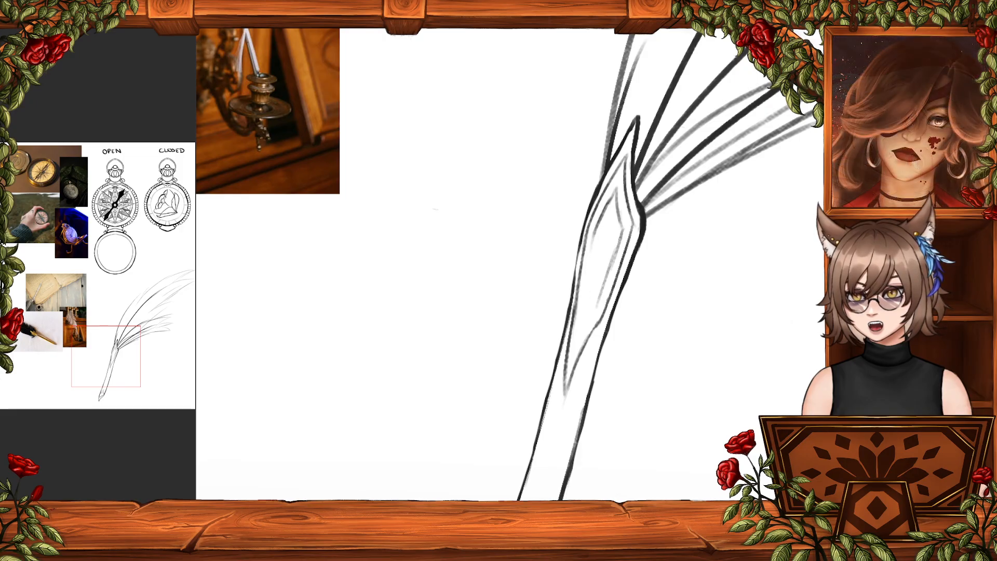
- Extend the right side of the second inner contour diagonally down the quill shaft towards the panel's lower point
left_click_drag(620, 239, 596, 308)
key("ctrl+z")
left_click_drag(613, 262, 584, 337)
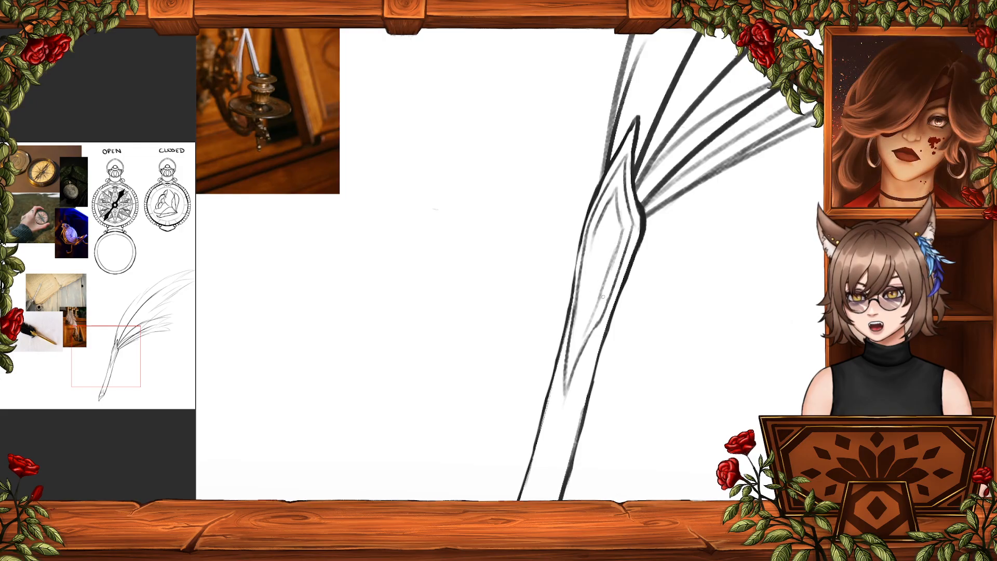
key("ctrl+z")
mouse_move(602, 297)
left_mouse_down()
mouse_move(579, 336)
mouse_move(570, 385)
left_mouse_up()
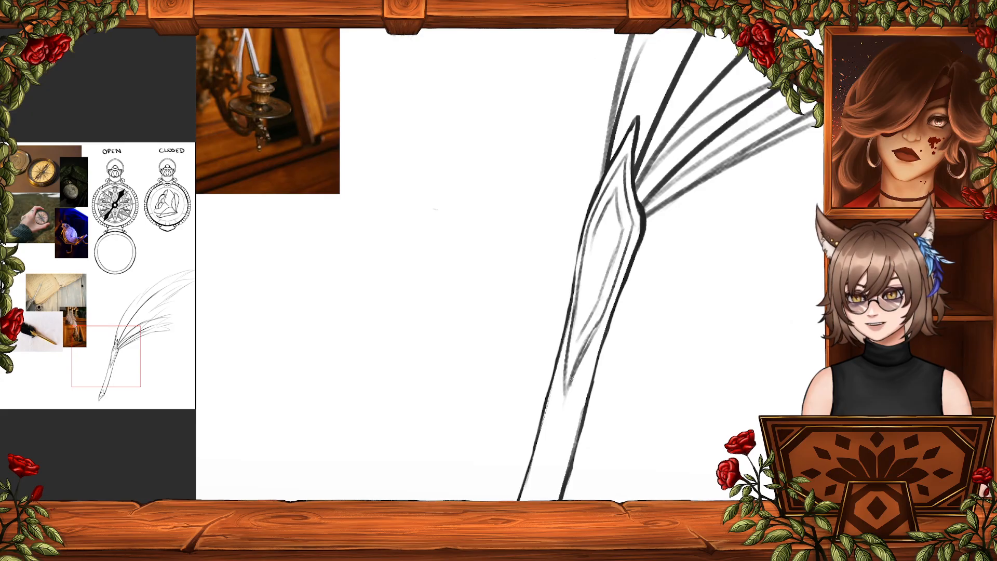
- Thin and taper the lower right end of the second inner contour, erasing the excess stroke near the panel's point
key("e")
mouse_move(600, 324)
left_mouse_down()
mouse_move(571, 380)
mouse_move(600, 313)
mouse_move(571, 387)
left_mouse_up()
key("b")
key("ctrl+z")
key("ctrl+z")
mouse_move(598, 333)
left_mouse_down()
mouse_move(566, 392)
mouse_move(568, 383)
left_mouse_up()
mouse_move(581, 334)
left_mouse_down()
mouse_move(584, 325)
mouse_move(574, 360)
left_mouse_up()
key("b")
key("ctrl+z")
key("ctrl+z")
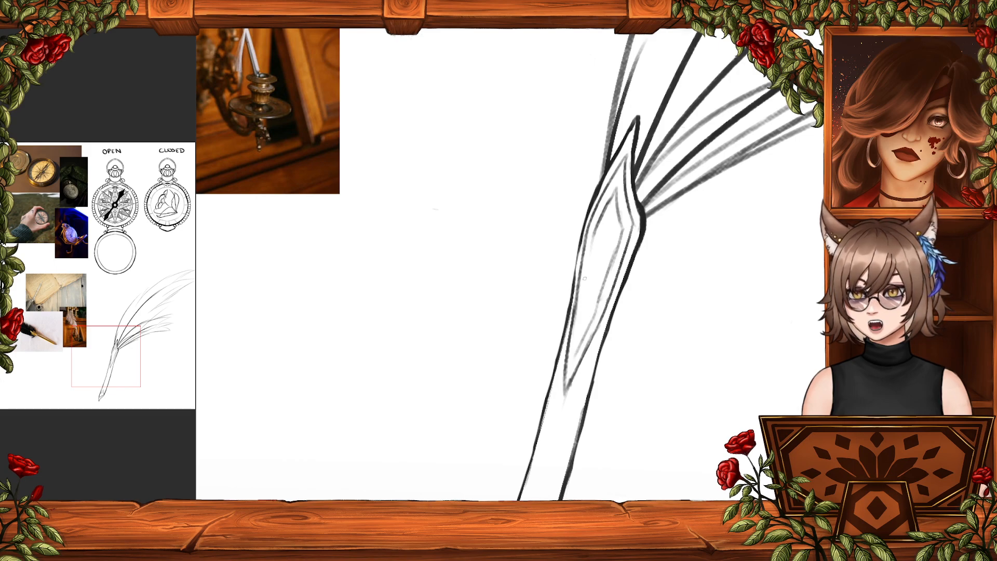
- Try to draw the left side of the second inner contour with one long stroke down the shaft
left_click_drag(592, 236, 581, 328)
key("ctrl+z")
left_click_drag(595, 233, 580, 337)
key("ctrl+z")
key("ctrl+z")
left_click_drag(594, 233, 577, 330)
key("ctrl+z")
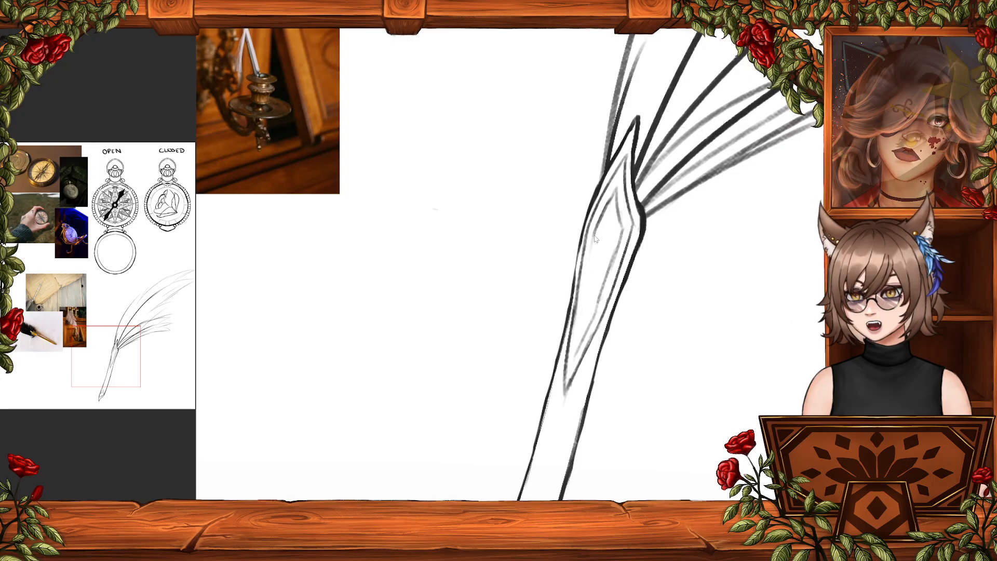
left_click_drag(595, 234, 579, 335)
key("ctrl+z")
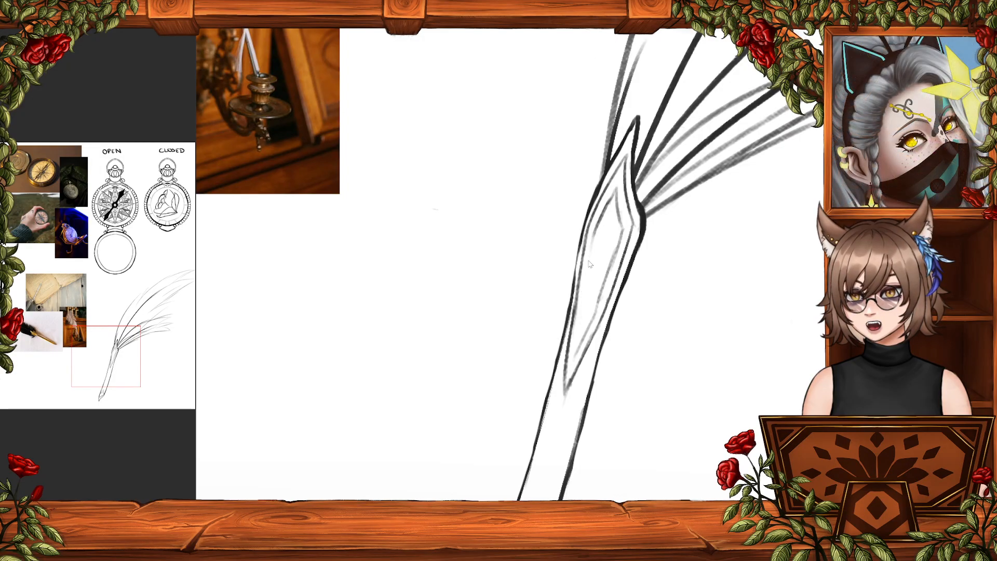
left_click_drag(594, 230, 576, 348)
key("ctrl+z")
- Draw the left side of the second inner contour from its upper bend down towards the lower point
left_click_drag(595, 230, 578, 340)
left_click_drag(586, 262, 578, 332)
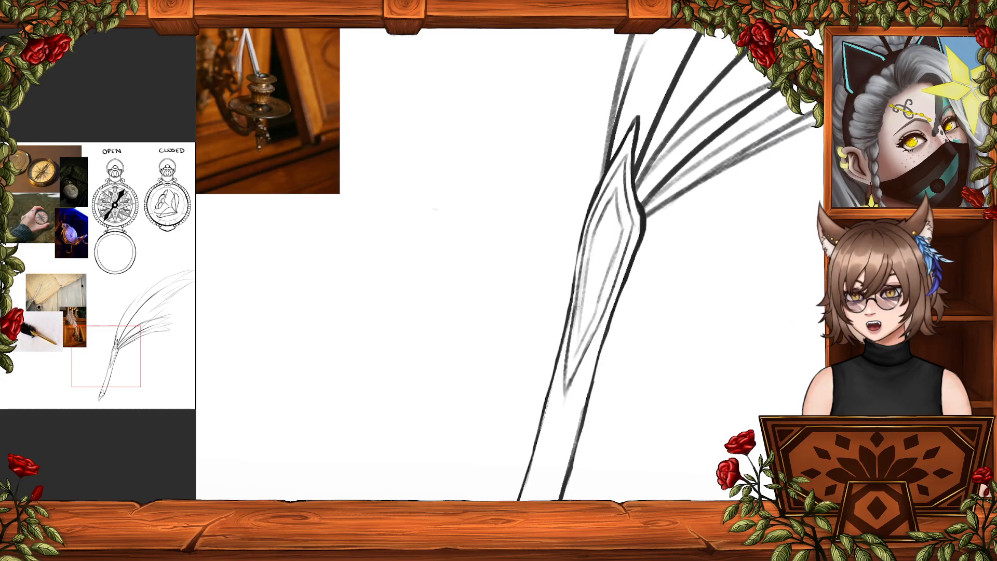
key("ctrl+z")
key("ctrl+z")
left_click_drag(594, 230, 577, 330)
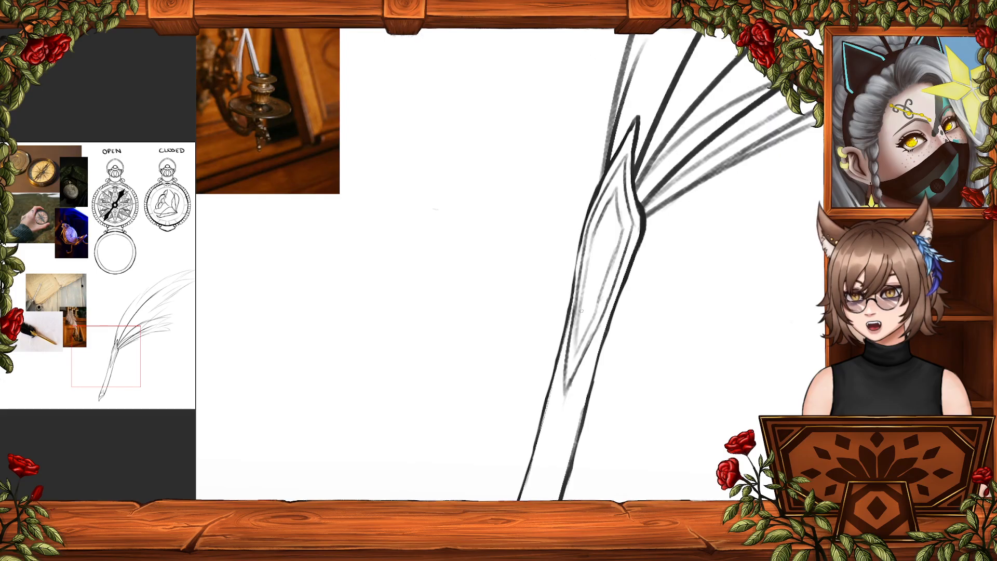
- Try a short curved stroke inside the lower end of the quill shaft
mouse_move(615, 252)
left_mouse_down()
mouse_move(645, 185)
mouse_move(619, 296)
left_mouse_up()
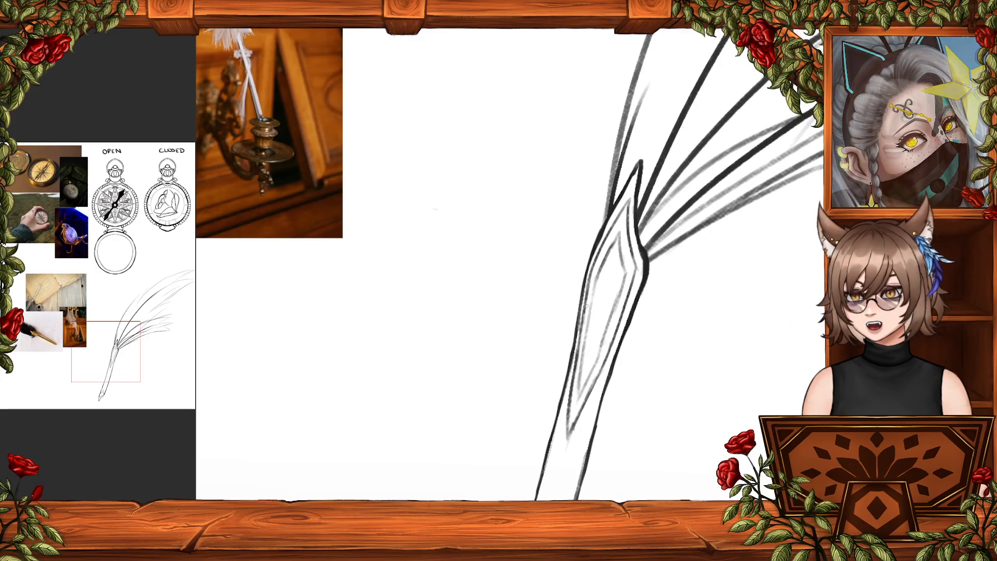
scroll(586, 306, "down", 5)
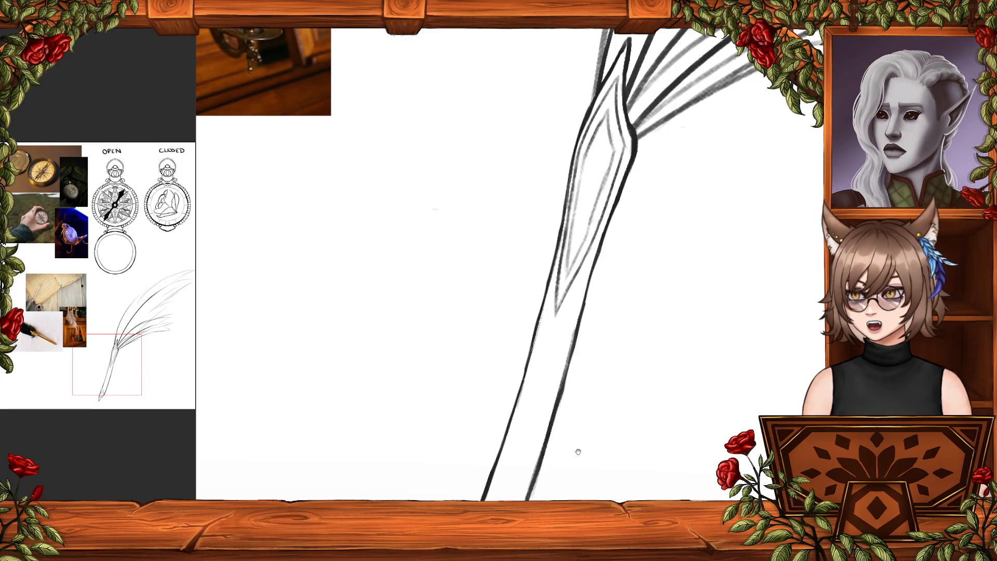
left_click_drag(587, 411, 597, 344)
left_click_drag(603, 308, 581, 463)
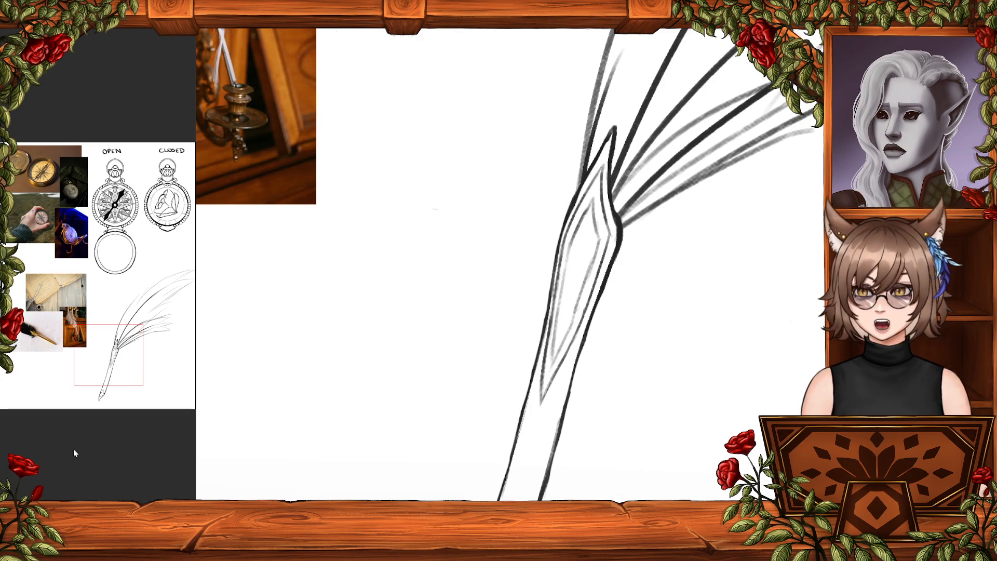
scroll(567, 472, "down", 5)
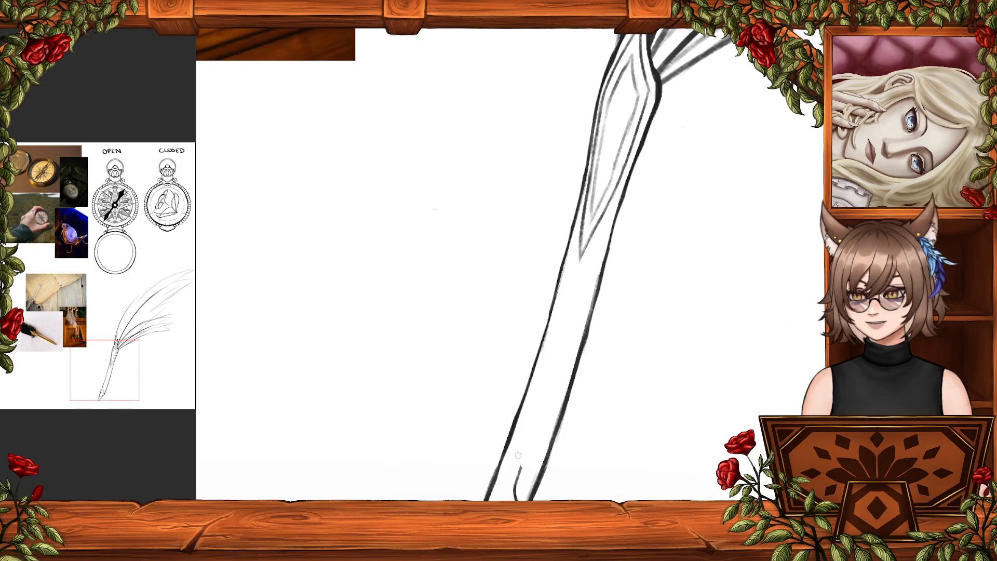
left_click_drag(521, 465, 516, 490)
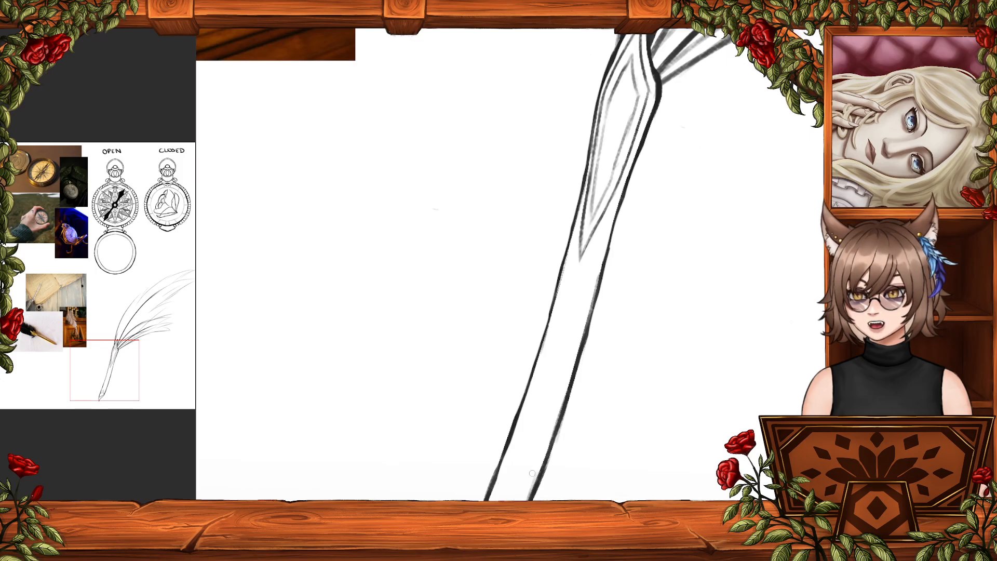
left_click_drag(575, 360, 560, 413)
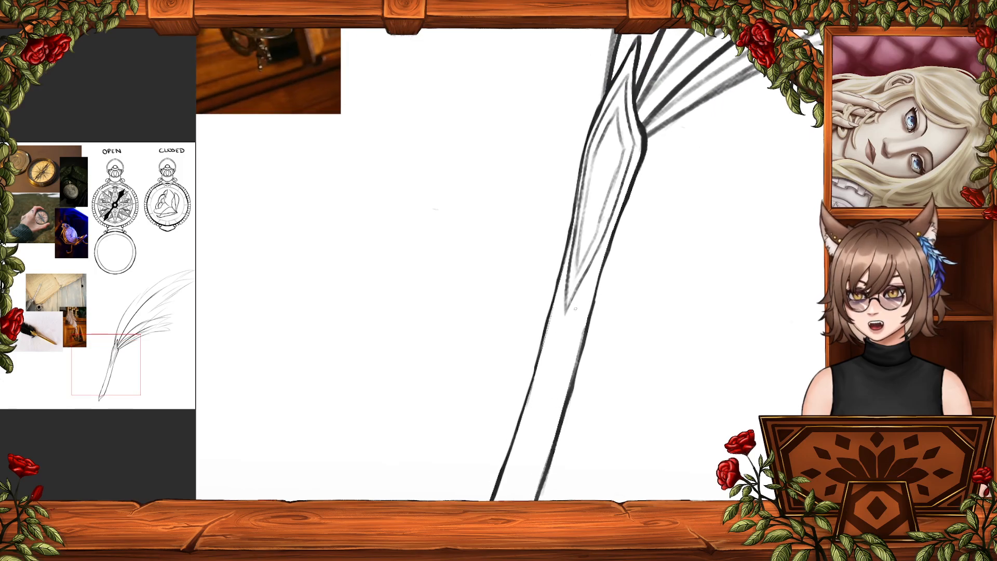
- Sketch a short slanted top edge for a second panel on the shaft, just below the first panel's point
mouse_move(587, 294)
left_mouse_down()
mouse_move(550, 356)
mouse_move(563, 337)
mouse_move(564, 387)
left_mouse_up()
key("ctrl+z")
key("ctrl+z")
key("ctrl+z")
left_click_drag(587, 300, 549, 432)
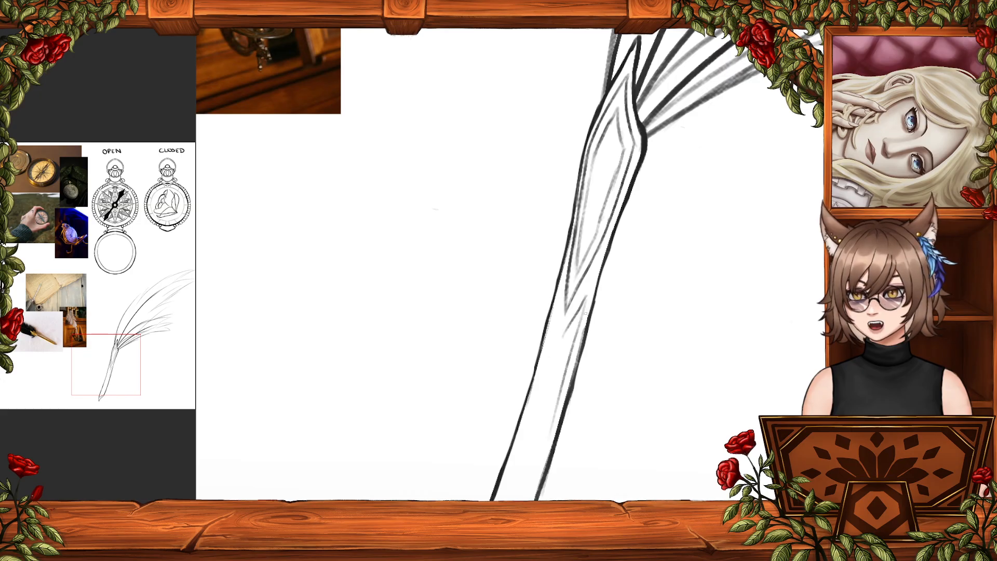
key("ctrl+z")
left_click_drag(586, 314, 543, 455)
key("ctrl+z")
key("ctrl+z")
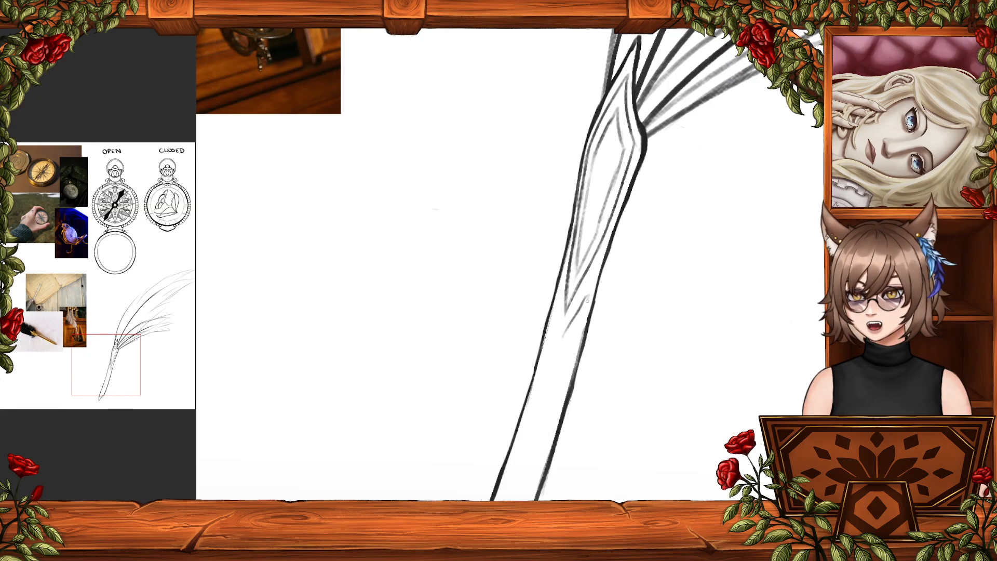
- Draw the lower panel's right inner line from the slanted edge down, parallel to the shaft's right outline
left_click_drag(586, 304, 544, 457)
key("ctrl+z")
left_click_drag(585, 304, 537, 489)
key("ctrl+z")
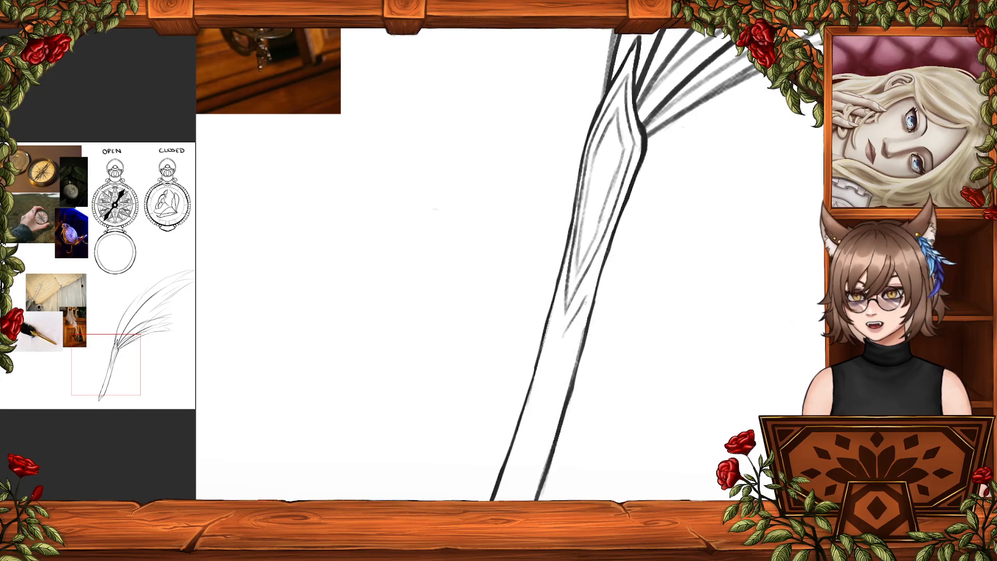
left_click_drag(586, 299, 536, 459)
left_click_drag(561, 412, 584, 341)
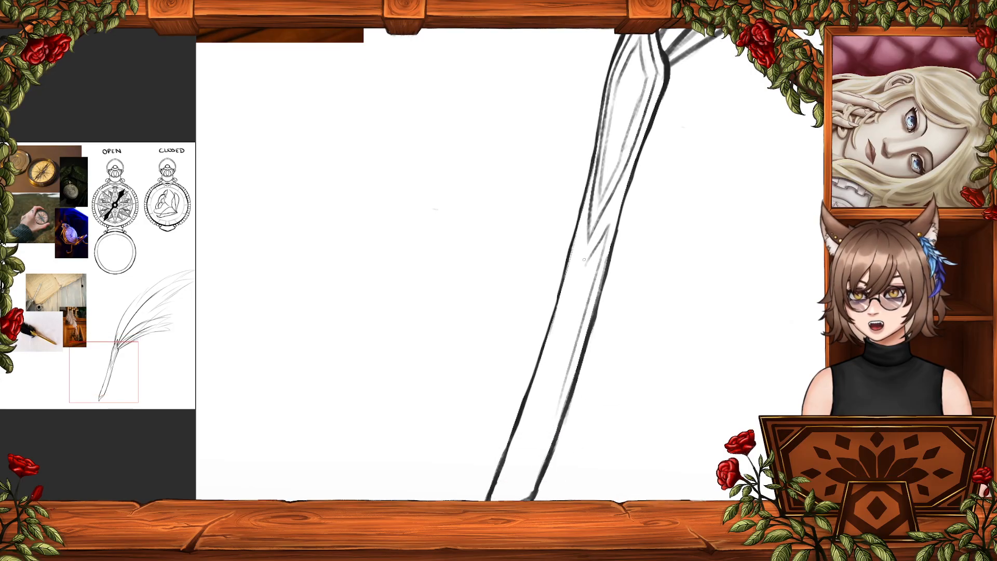
- Draw a light left inner line for the lower panel from the slanted edge down almost to the shaft's end
left_click_drag(587, 262, 539, 446)
left_click_drag(565, 341, 546, 415)
key("ctrl+z")
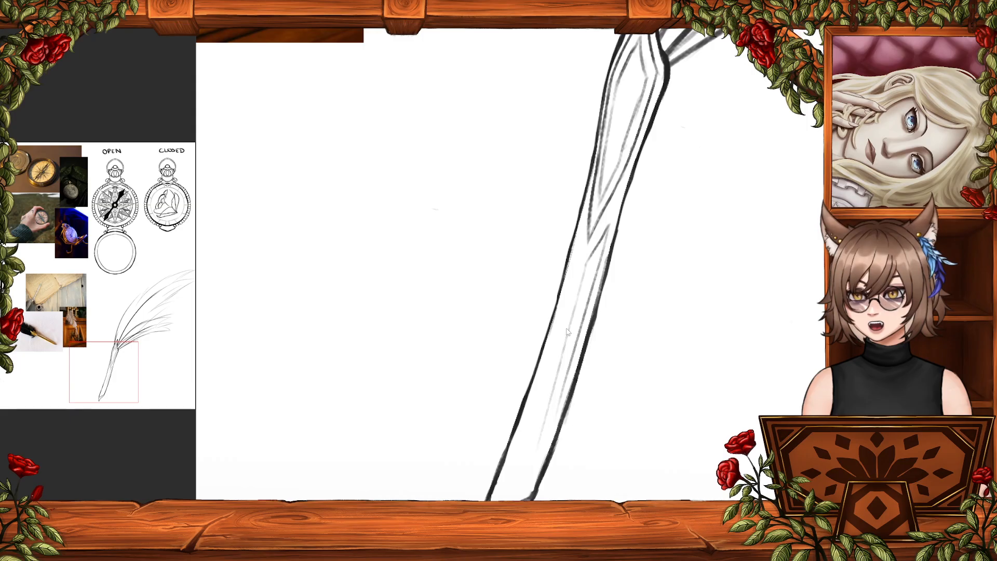
key("ctrl+z")
left_click_drag(588, 262, 534, 458)
key("ctrl+z")
left_click_drag(587, 269, 518, 483)
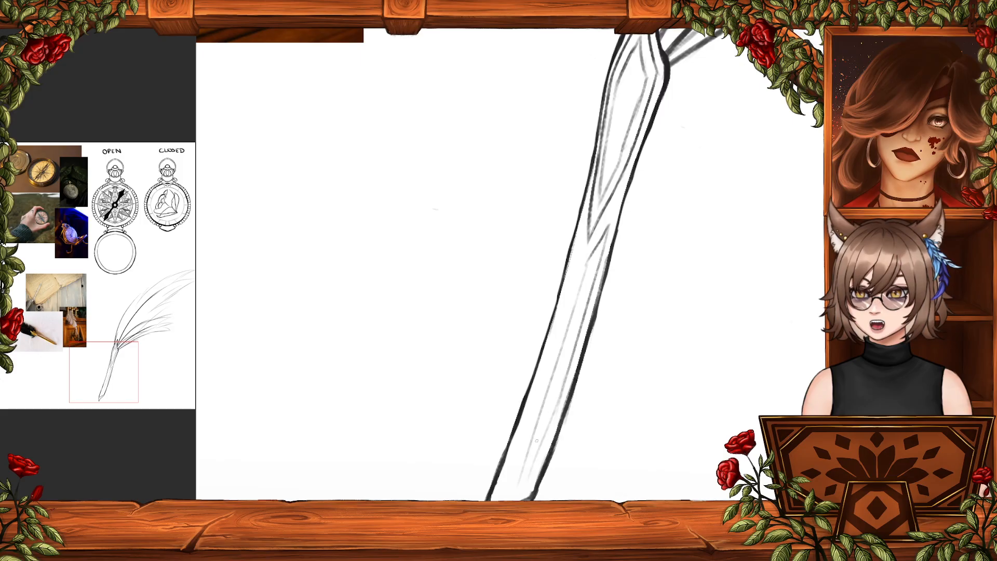
- Extend the lower panel's right inner line to the shaft's end and close the panel with a slanted bottom edge
left_click_drag(567, 379, 534, 470)
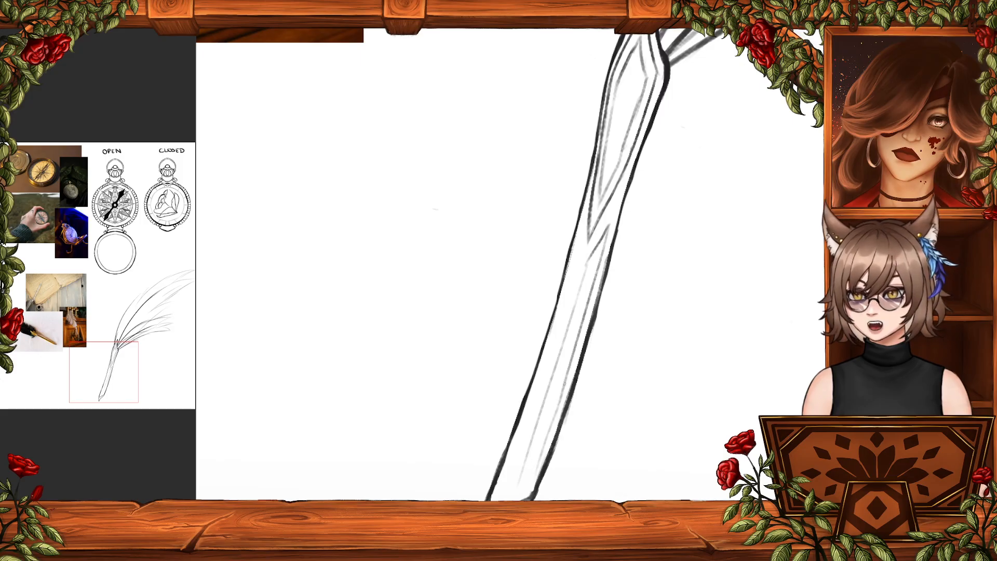
mouse_move(559, 409)
left_mouse_down()
mouse_move(523, 492)
mouse_move(508, 498)
left_mouse_up()
key("ctrl+z")
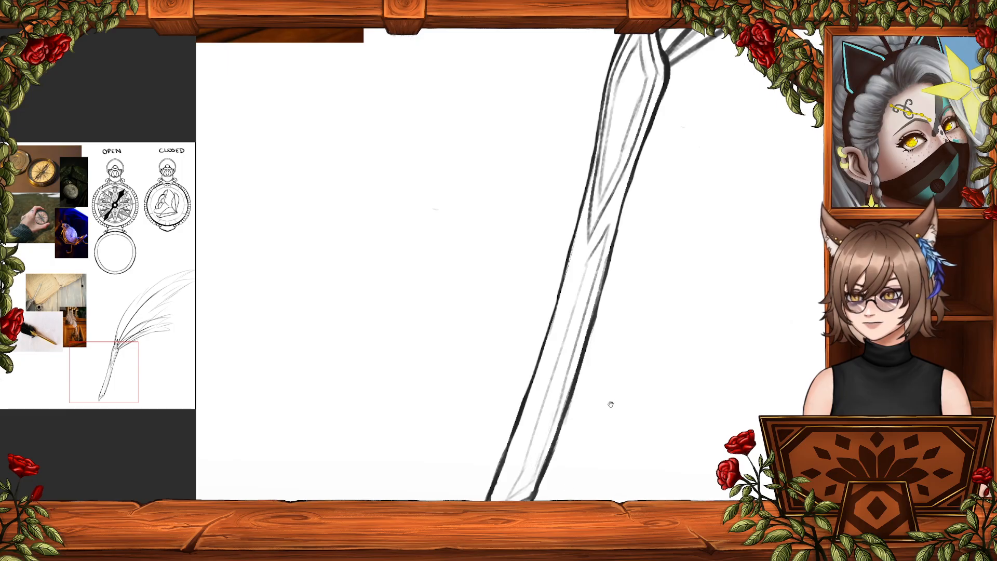
mouse_move(618, 396)
left_mouse_down()
mouse_move(599, 517)
mouse_move(558, 560)
left_mouse_up()
- Sketch a third, smallest pointed contour nested inside the upper panel of the quill shaft
mouse_move(562, 278)
left_mouse_down()
mouse_move(557, 316)
mouse_move(574, 248)
mouse_move(555, 328)
left_mouse_up()
key("ctrl+z")
key("ctrl+z")
key("ctrl+z")
key("ctrl+z")
key("ctrl+z")
key("ctrl+z")
left_click_drag(548, 469, 587, 345)
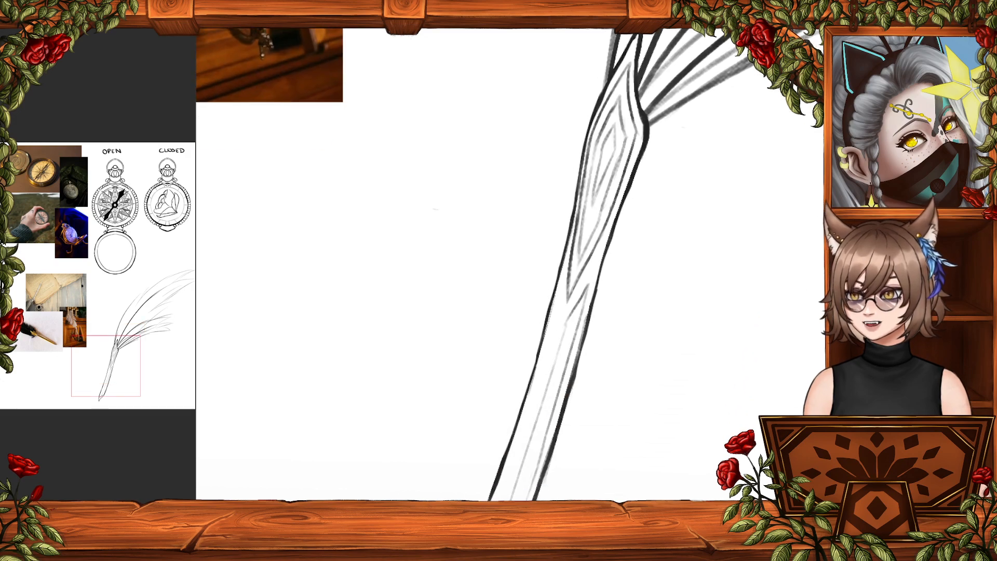
- Draw a V-shaped string of small round beads across the shaft around the upper panel's lower point
scroll(527, 280, "down", 10)
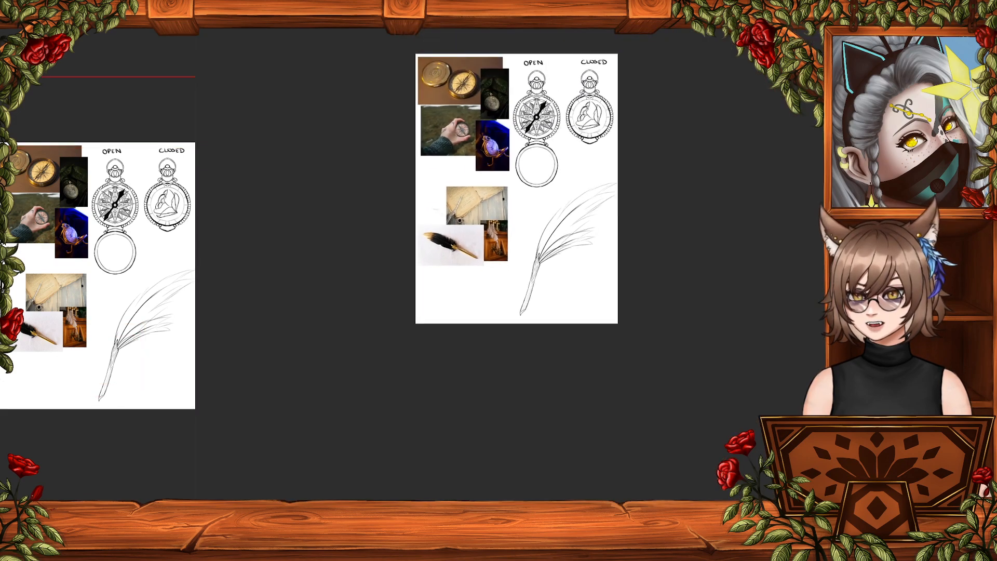
scroll(526, 280, "up", 5)
scroll(524, 270, "up", 5)
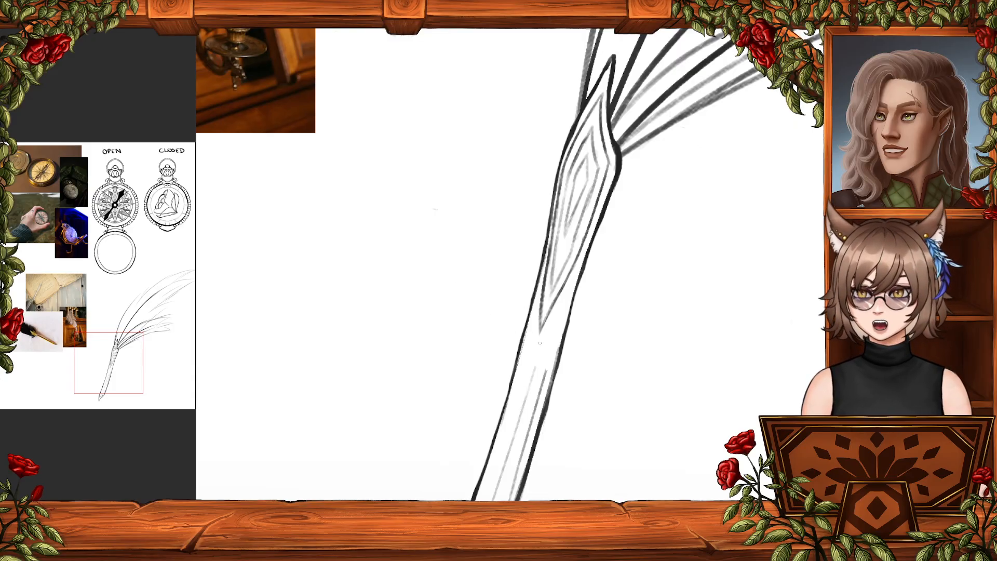
left_click_drag(543, 343, 577, 309)
key("ctrl+z")
left_click_drag(537, 344, 529, 294)
key("ctrl+z")
key("ctrl+z")
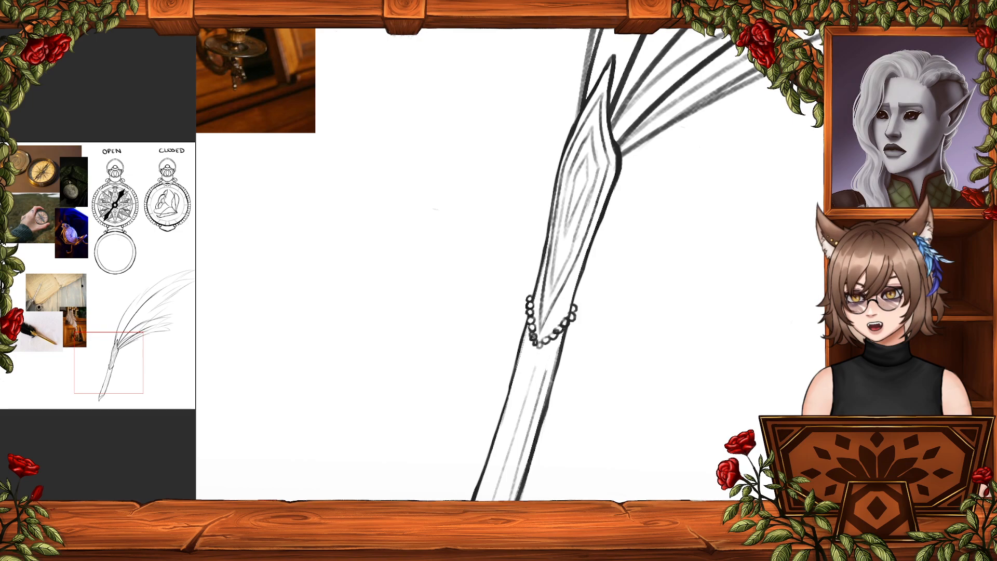
left_click_drag(533, 334, 533, 337)
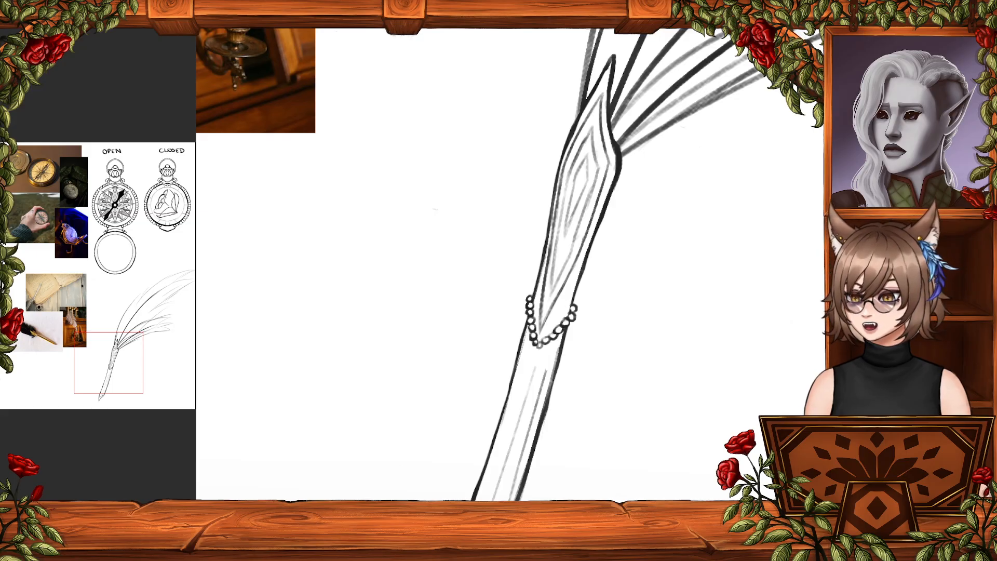
- Examine the whole quill with its bead string next to the feather reference photos
key("ctrl+minus")
key("ctrl+minus")
key("ctrl+minus")
key("ctrl+minus")
key("ctrl+minus")
key("ctrl+minus")
key("ctrl+minus")
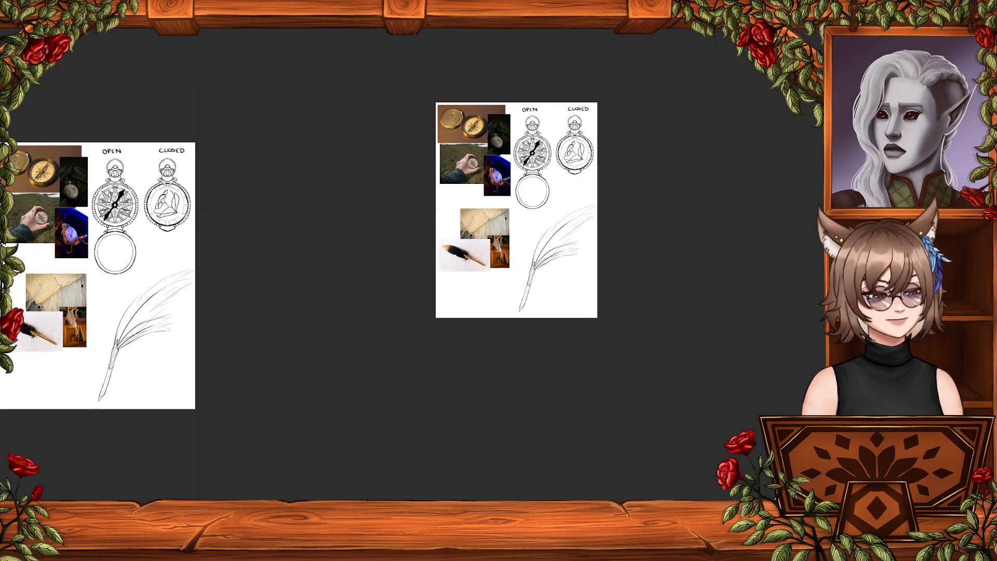
key("ctrl+plus")
key("ctrl+plus")
key("ctrl+plus")
key("ctrl+plus")
key("ctrl+plus")
key("ctrl+plus")
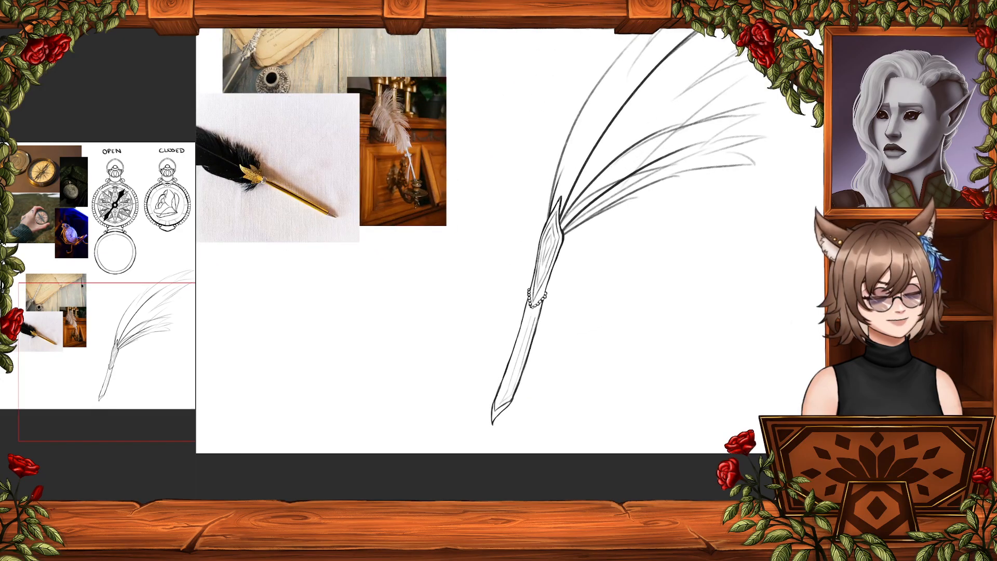
key("ctrl+plus")
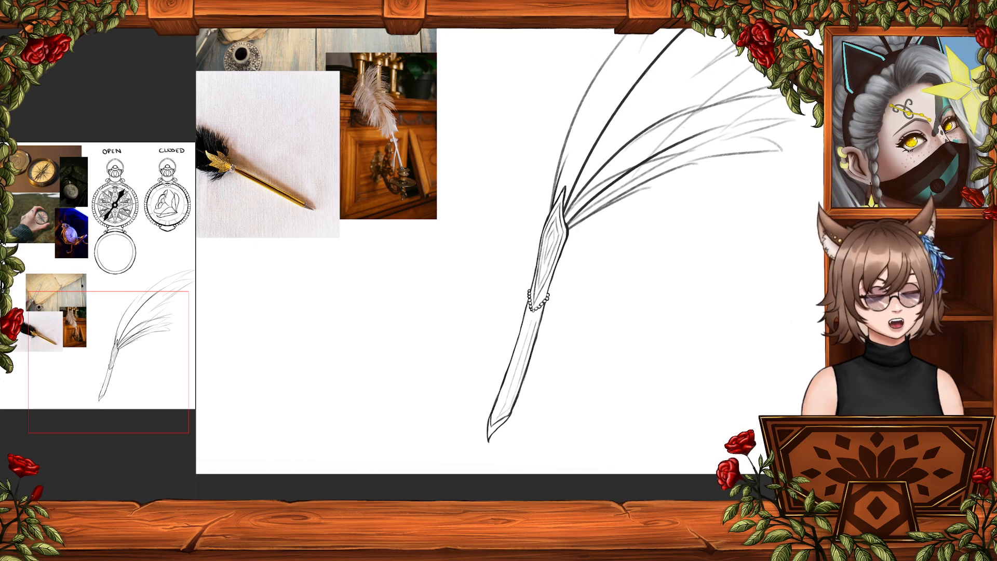
- Compare the quill with the compass drawings on the full sheet and inspect the beaded holder and feather base up close
mouse_move(609, 355)
left_mouse_down()
mouse_move(609, 441)
mouse_move(608, 432)
left_mouse_up()
key("ctrl+minus")
key("ctrl+minus")
key("ctrl+minus")
key("ctrl+minus")
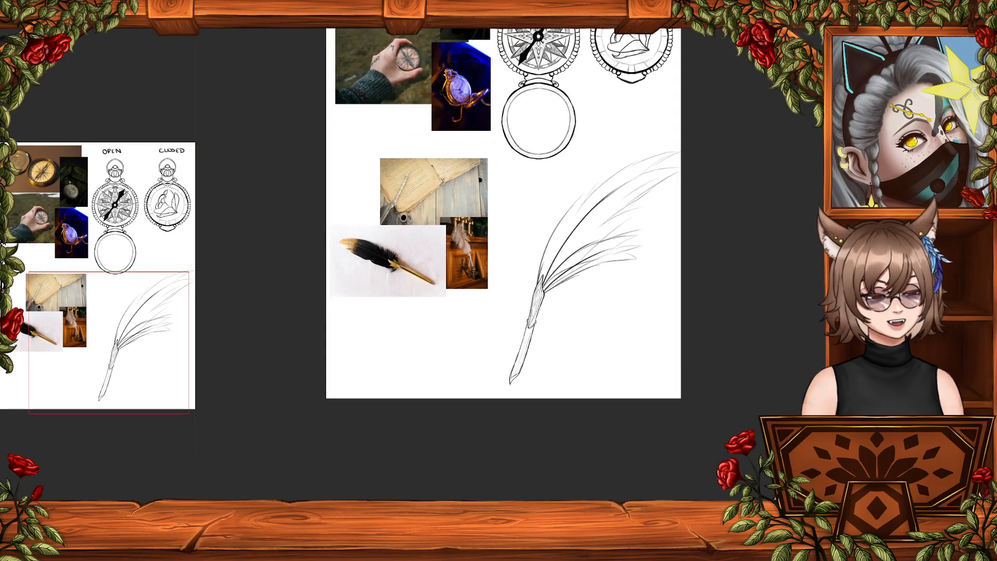
key("ctrl+plus")
key("ctrl+plus")
key("ctrl+plus")
key("ctrl+plus")
key("ctrl+plus")
key("ctrl+plus")
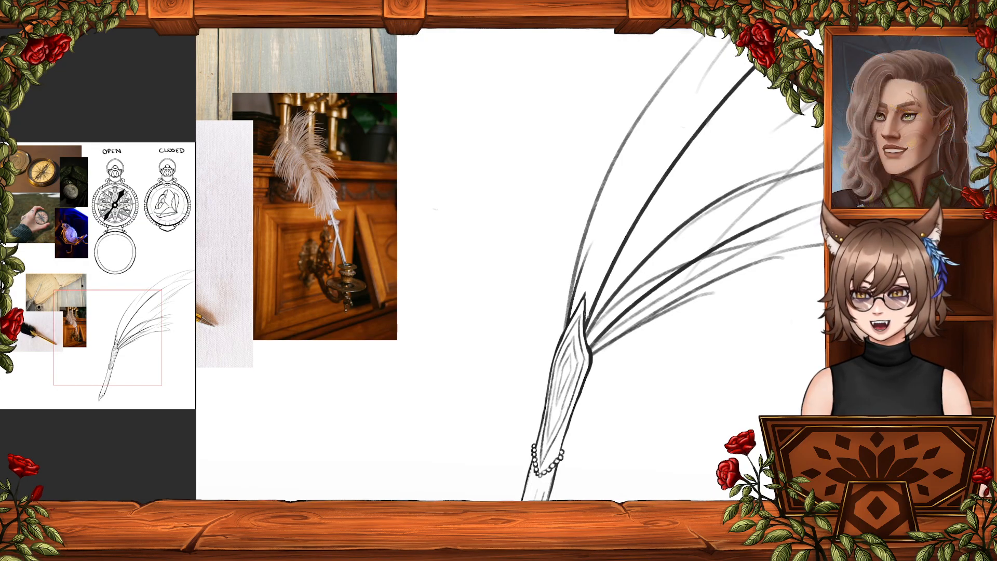
left_click_drag(589, 320, 611, 245)
key("ctrl+minus")
key("ctrl+minus")
key("ctrl+minus")
key("ctrl+minus")
key("ctrl+minus")
key("ctrl+minus")
key("ctrl+minus")
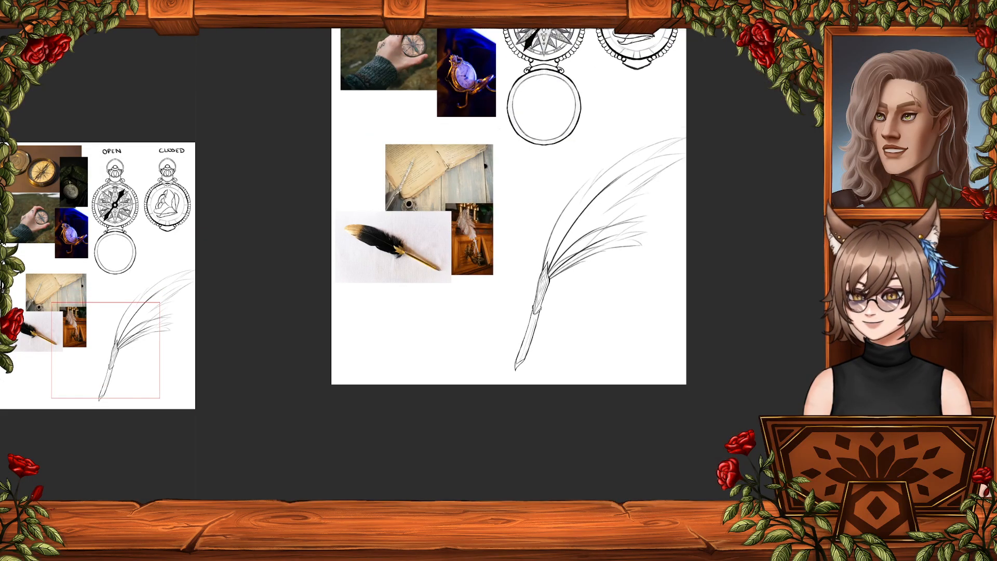
key("ctrl+plus")
key("ctrl+plus")
key("ctrl+plus")
key("ctrl+plus")
key("ctrl+plus")
key("ctrl+plus")
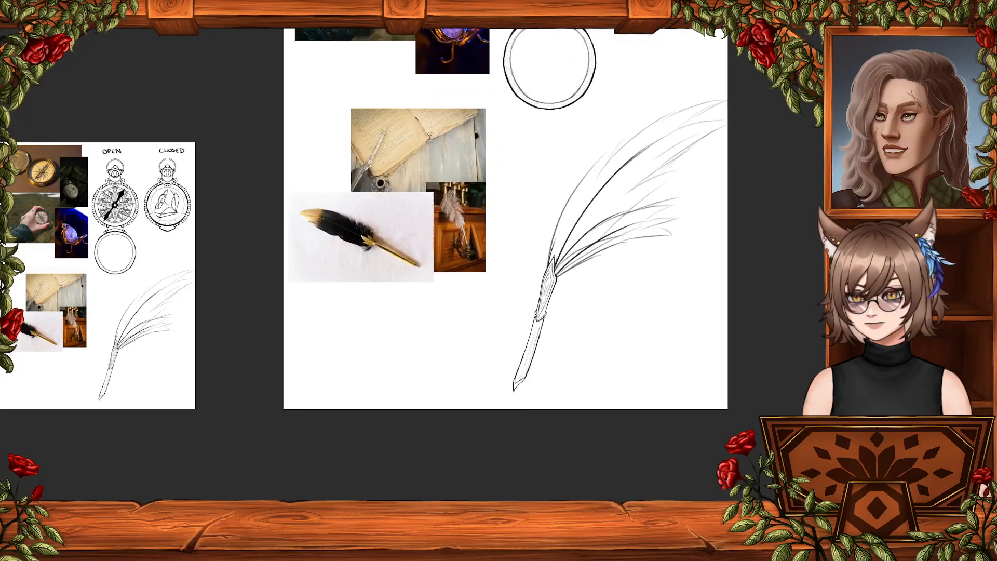
key("ctrl+minus")
key("ctrl+minus")
key("ctrl+minus")
key("ctrl+minus")
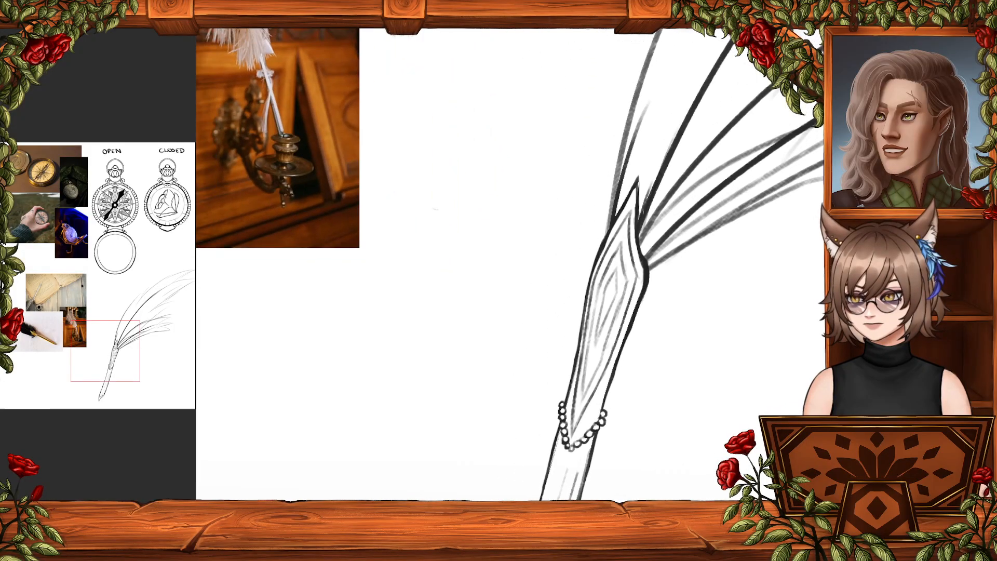
key("ctrl+minus")
key("ctrl+minus")
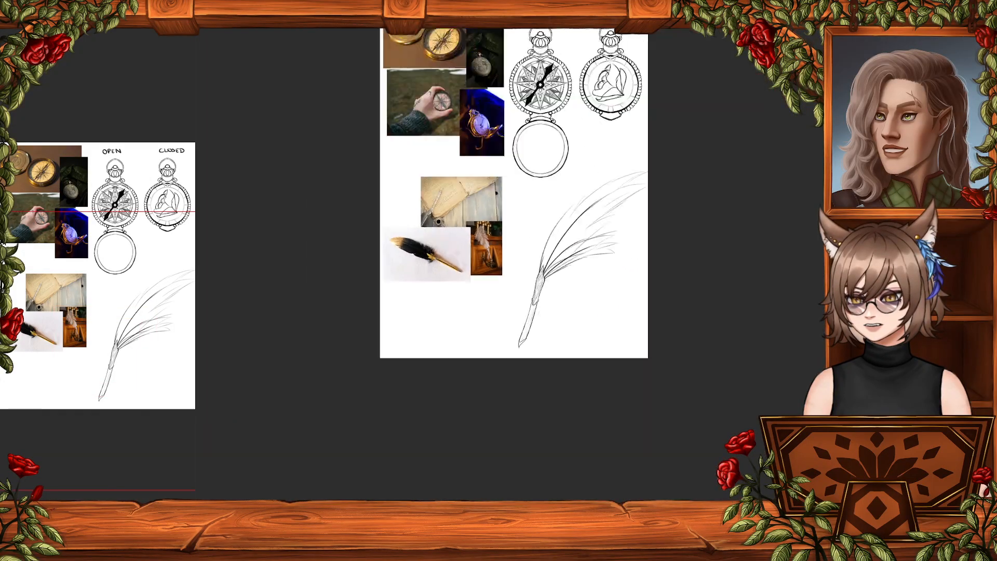
- Select the quill's lower shaft and nib, move them up beneath the bead string to shorten the shaft, and rotate them slightly into line
key("ctrl+plus")
key("ctrl+plus")
key("ctrl+plus")
key("ctrl+plus")
key("ctrl+plus")
key("ctrl+plus")
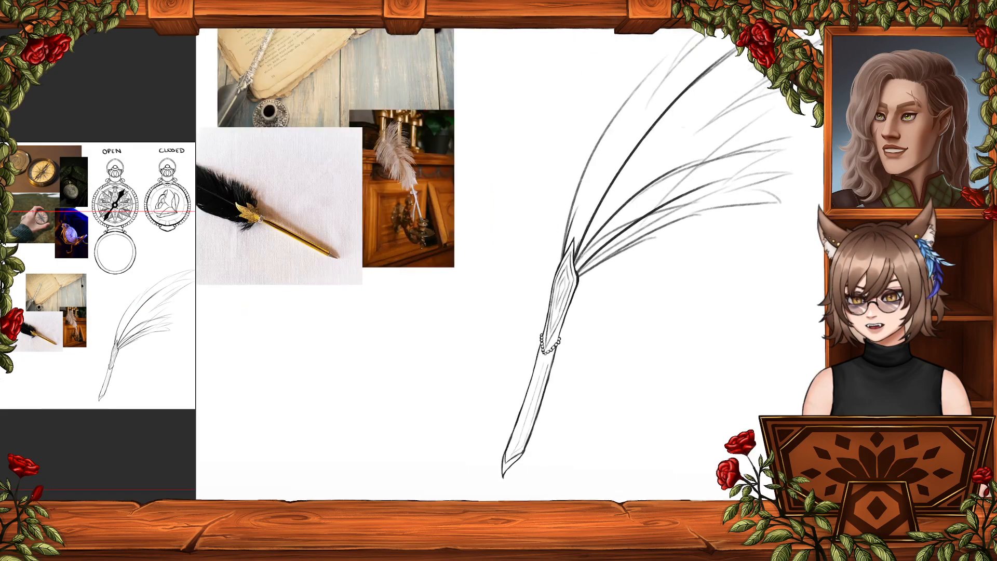
key("ctrl+plus")
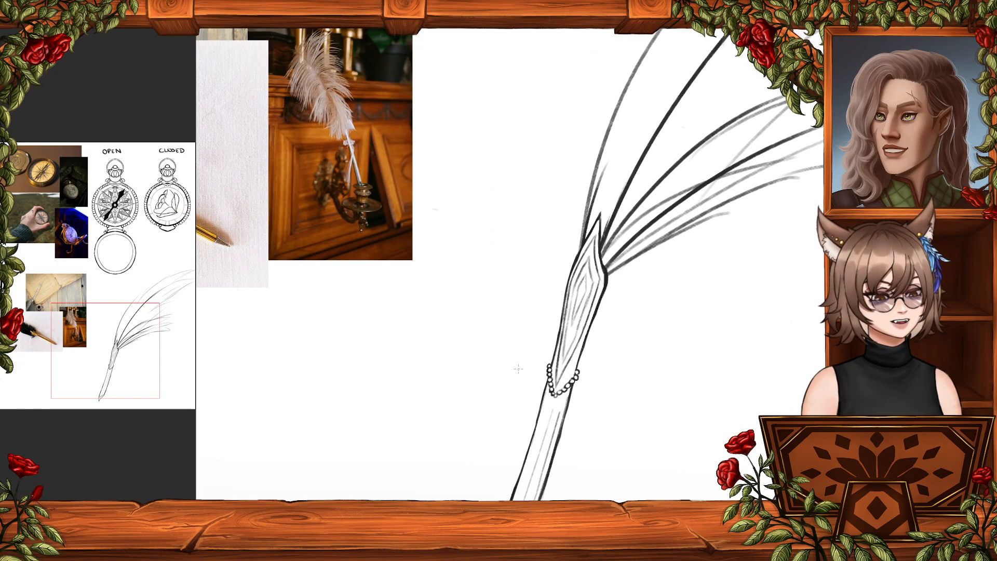
scroll(480, 344, "down", 2)
left_click_drag(537, 327, 530, 307)
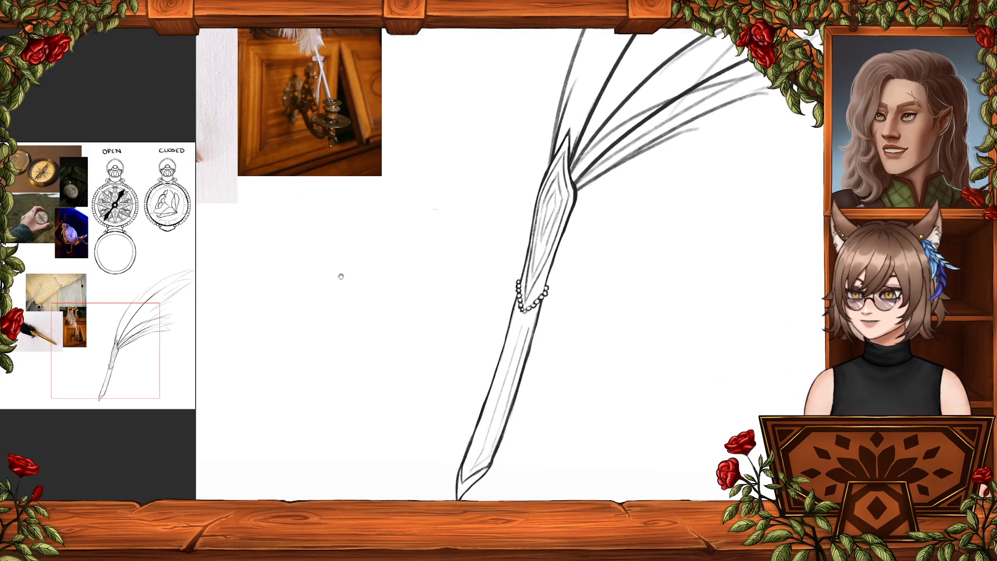
mouse_move(565, 476)
left_mouse_down()
mouse_move(442, 415)
mouse_move(602, 415)
mouse_move(600, 447)
mouse_move(551, 498)
left_mouse_up()
left_click_drag(549, 420, 562, 371)
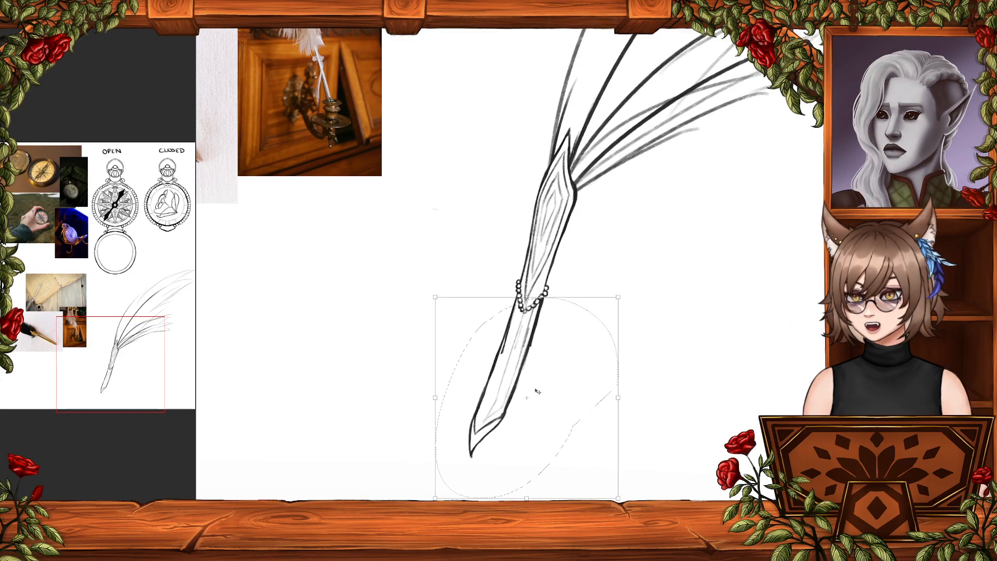
left_click_drag(538, 396, 546, 364)
left_click_drag(644, 293, 633, 285)
left_click_drag(566, 343, 573, 340)
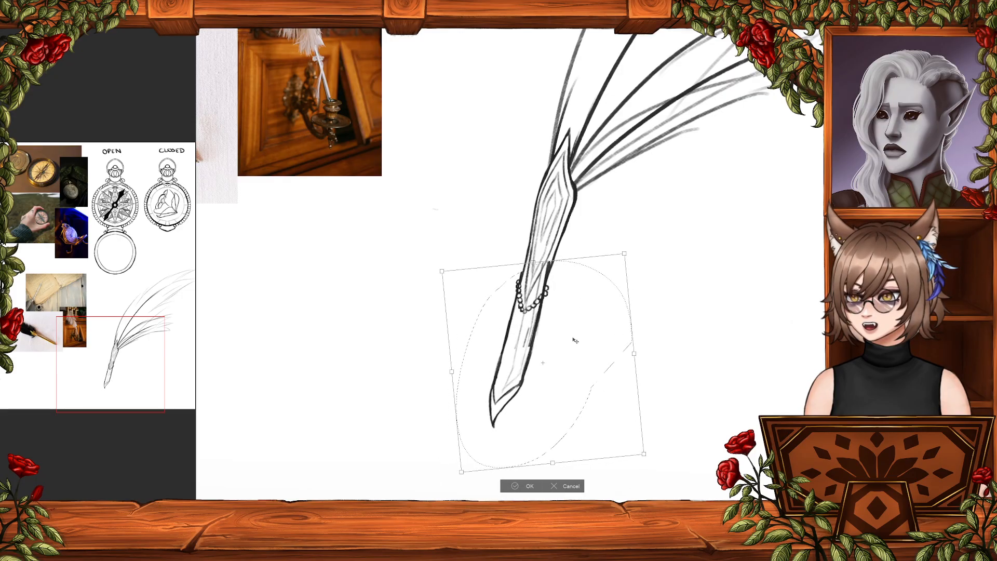
left_click(528, 487)
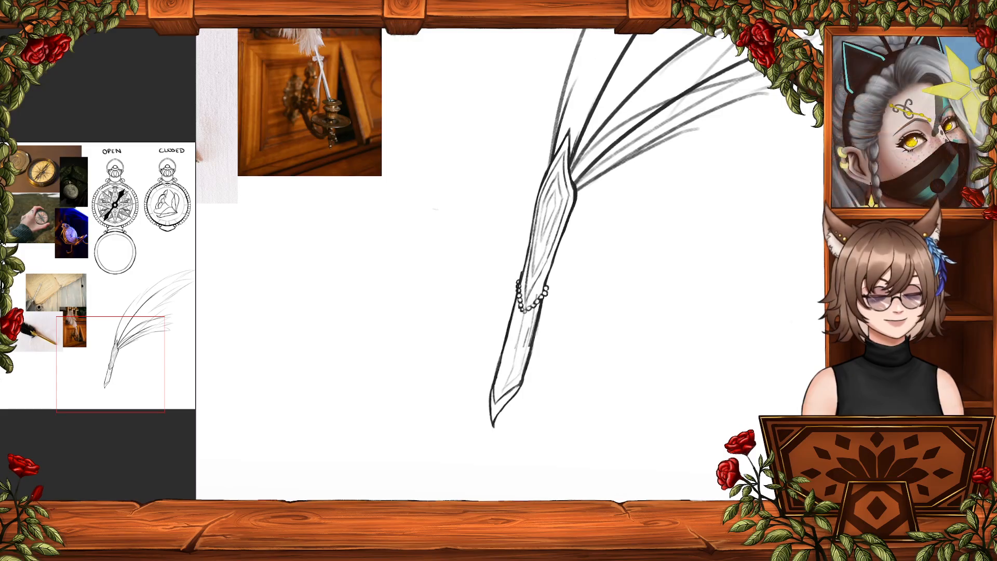
- Erase the overlapping lines where the moved shaft meets the bead string and the old inner contour of the lower shaft
left_click_drag(552, 275, 559, 311)
left_click(448, 375)
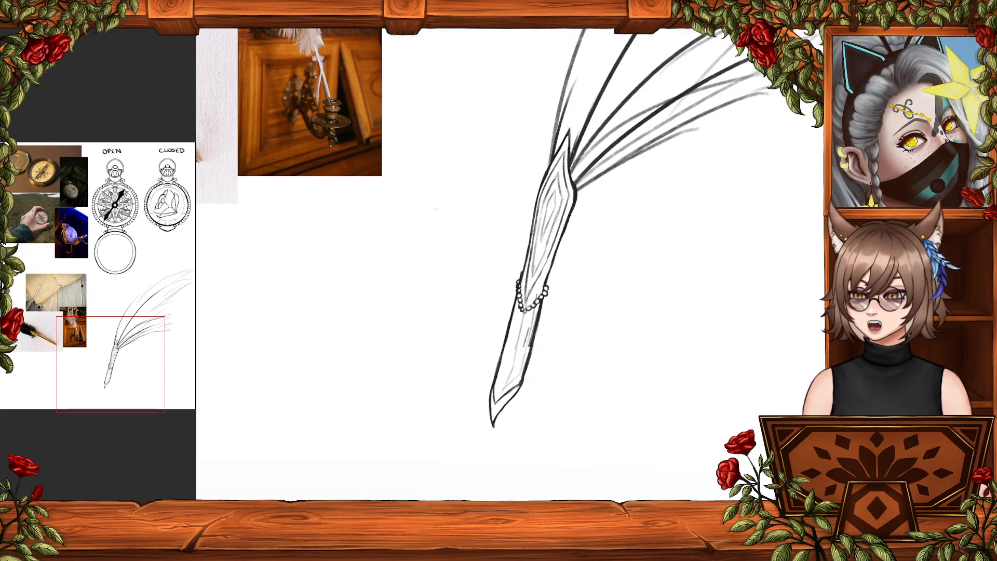
key("ctrl+minus")
key("ctrl+plus")
key("ctrl+plus")
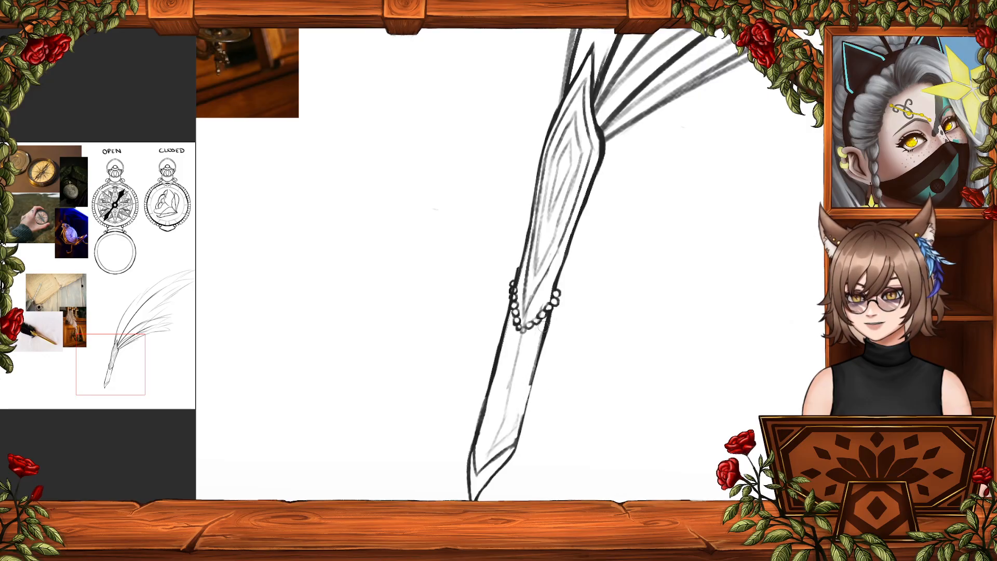
left_click_drag(506, 437, 522, 339)
mouse_move(481, 485)
left_mouse_down()
mouse_move(472, 454)
mouse_move(481, 470)
mouse_move(512, 443)
left_mouse_up()
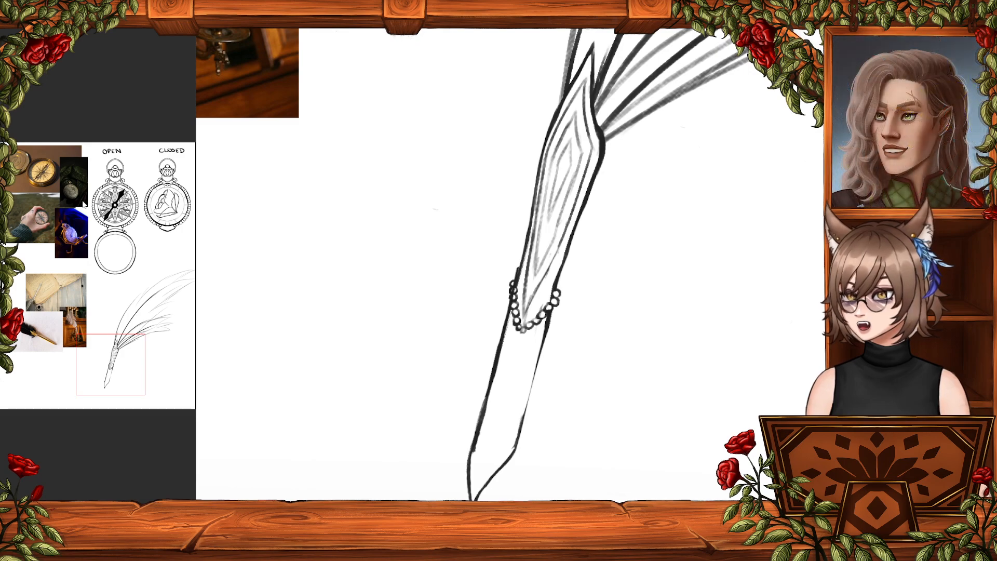
- Sketch a new inner panel contour in the lower shaft, from a V under the bead string down to the pointed nib
mouse_move(510, 330)
left_mouse_down()
mouse_move(517, 358)
mouse_move(538, 330)
mouse_move(508, 451)
left_mouse_up()
key("ctrl+z")
key("ctrl+z")
key("ctrl+z")
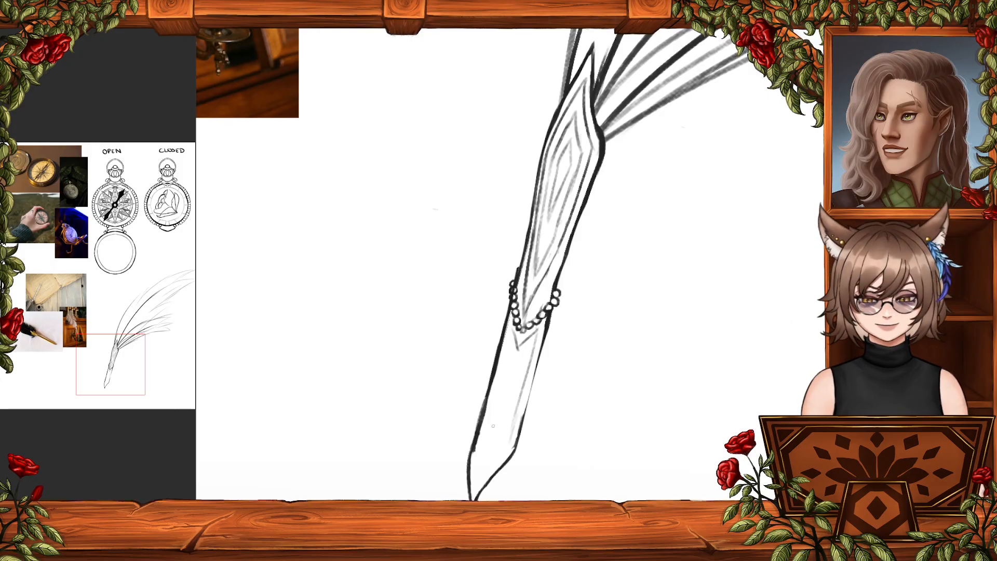
mouse_move(514, 414)
left_mouse_down()
mouse_move(508, 448)
mouse_move(475, 486)
left_mouse_up()
key("ctrl+z")
left_click_drag(508, 447, 482, 474)
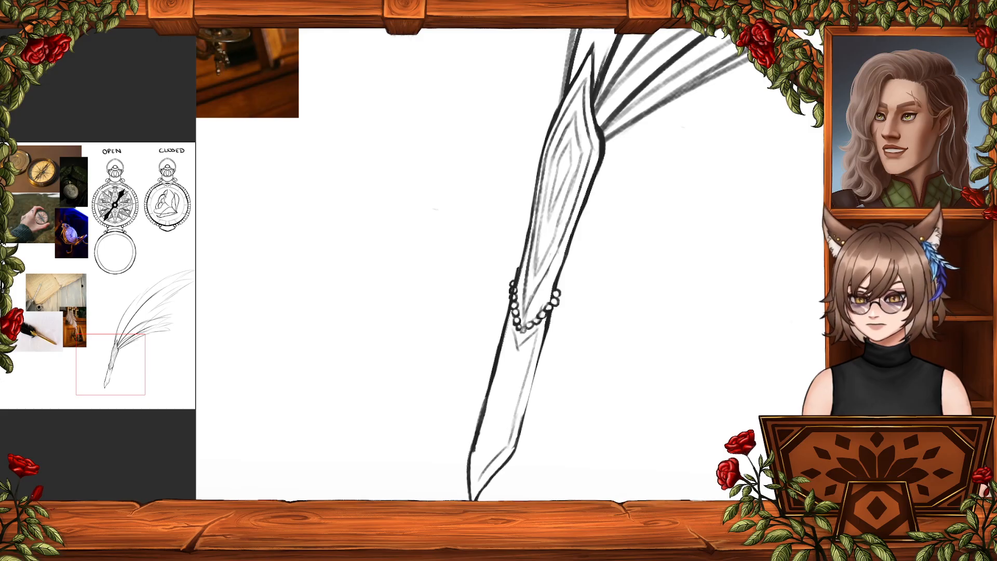
mouse_move(512, 331)
left_mouse_down()
mouse_move(476, 474)
mouse_move(509, 341)
mouse_move(477, 459)
left_mouse_up()
key("ctrl+z")
key("ctrl+z")
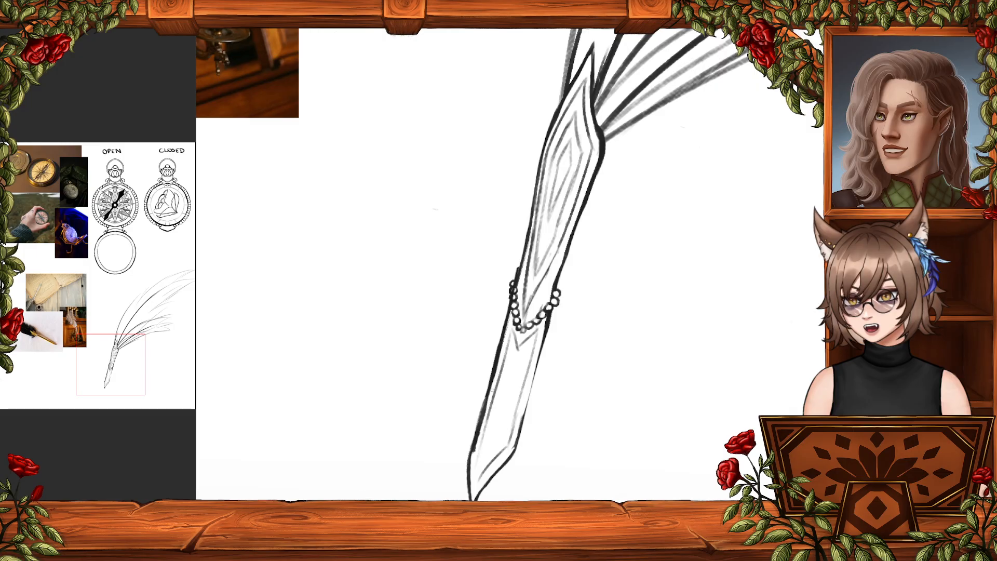
mouse_move(486, 425)
left_mouse_down()
mouse_move(479, 477)
mouse_move(511, 442)
left_mouse_up()
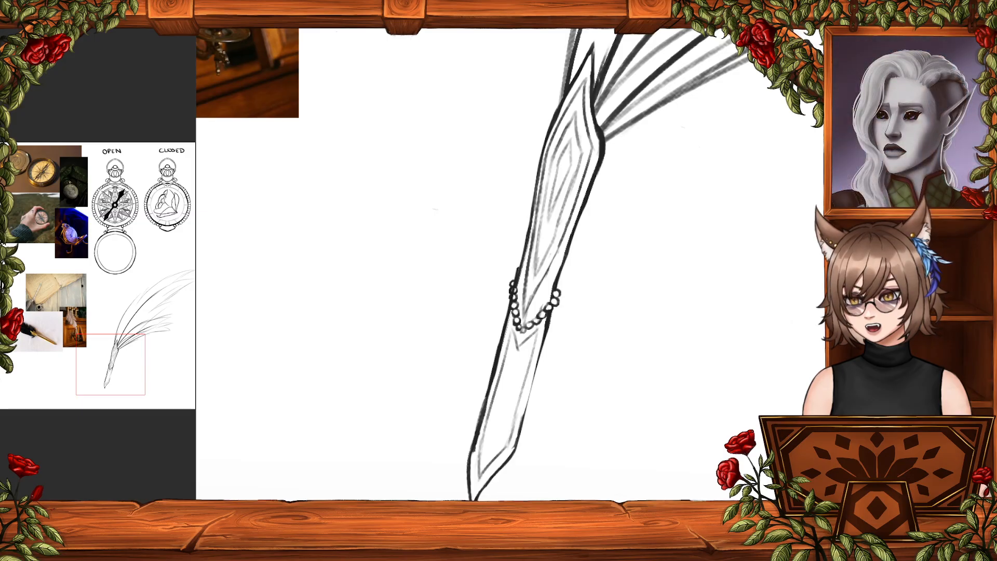
- Darken the lower shaft's outer edges and the long side of its inner panel with heavier strokes
left_click_drag(477, 500, 508, 462)
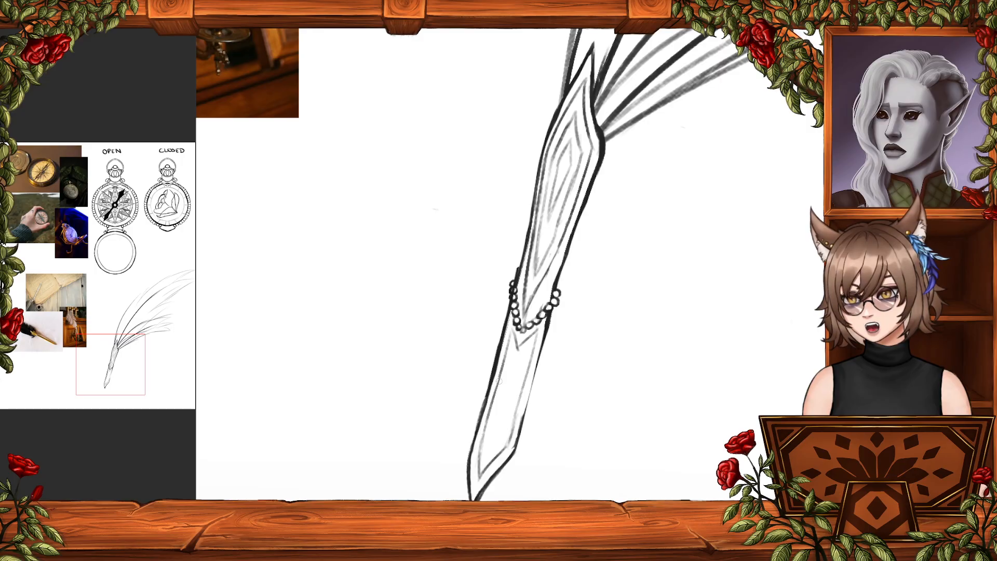
left_click_drag(511, 336, 492, 403)
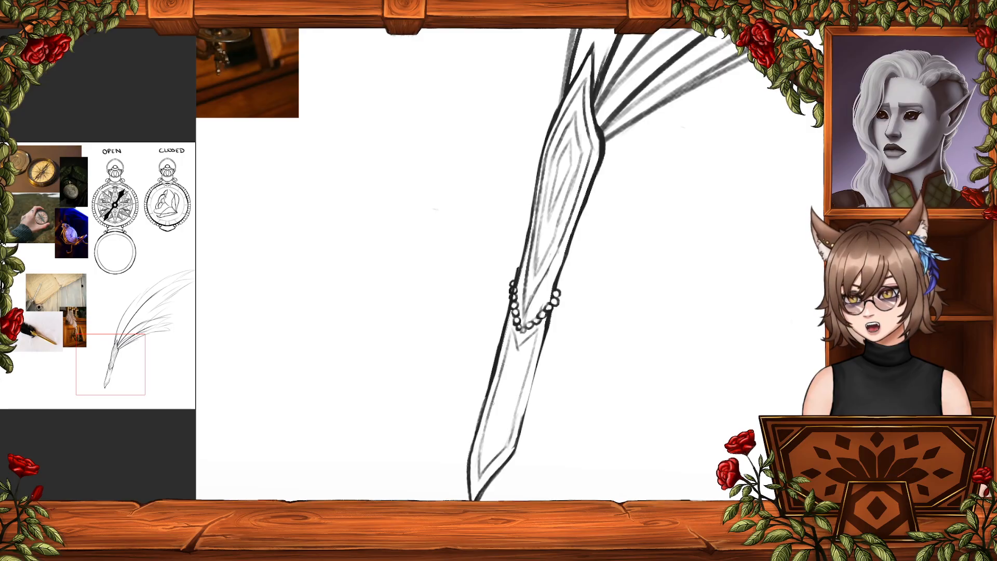
left_click_drag(509, 339, 480, 467)
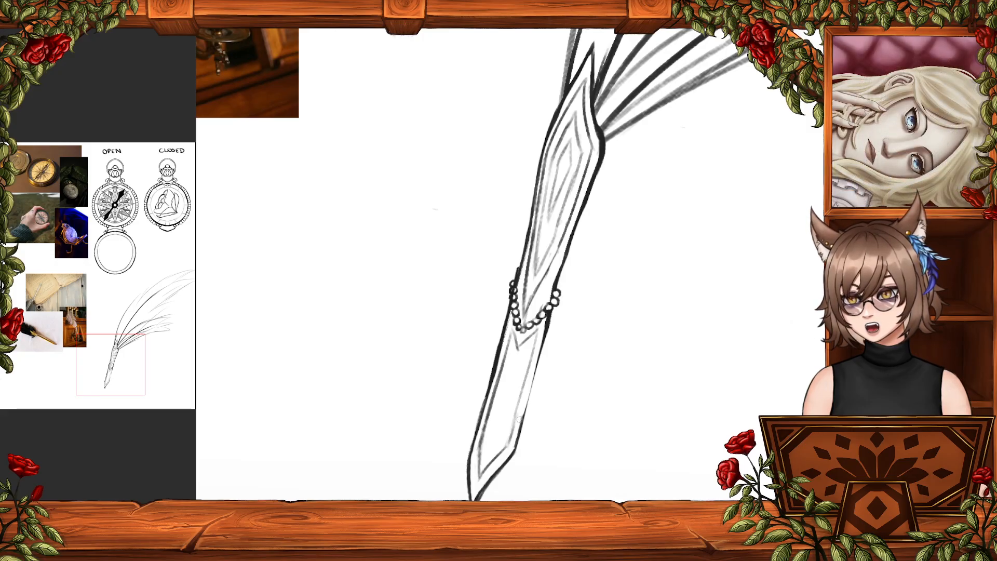
key("ctrl+z")
left_click_drag(535, 366, 525, 410)
left_click_drag(541, 346, 523, 423)
left_click_drag(540, 347, 522, 420)
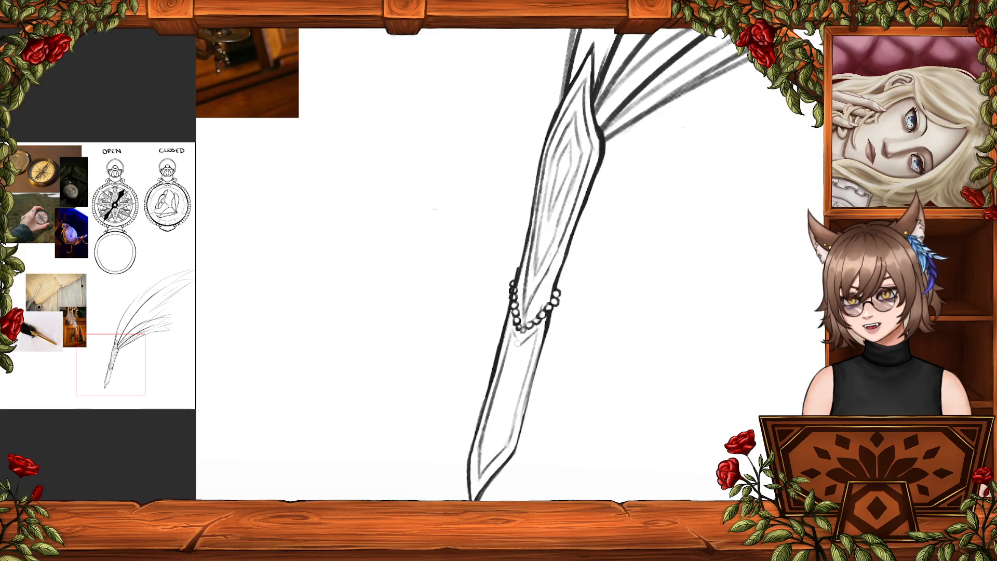
left_click_drag(510, 329, 510, 385)
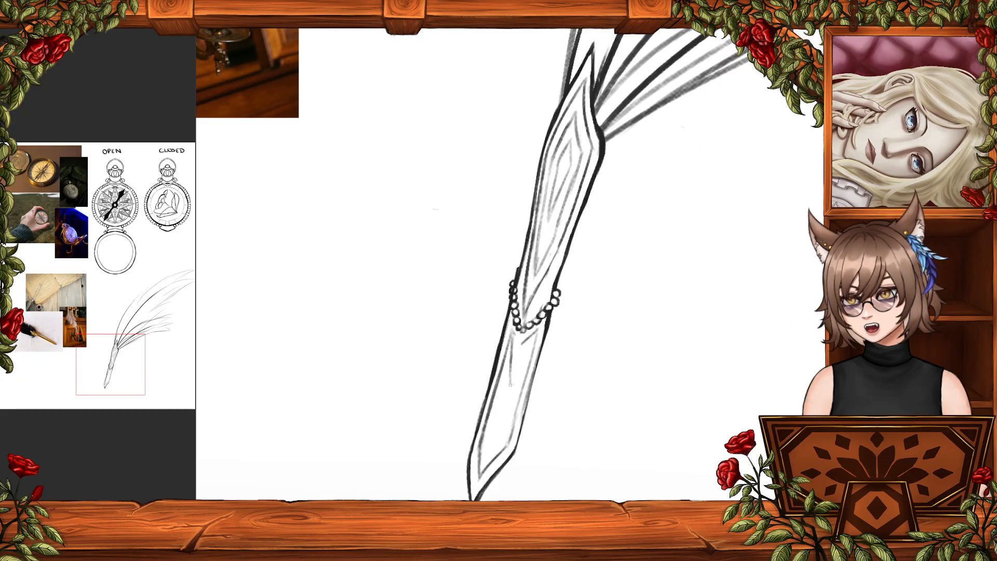
left_click_drag(540, 330, 510, 387)
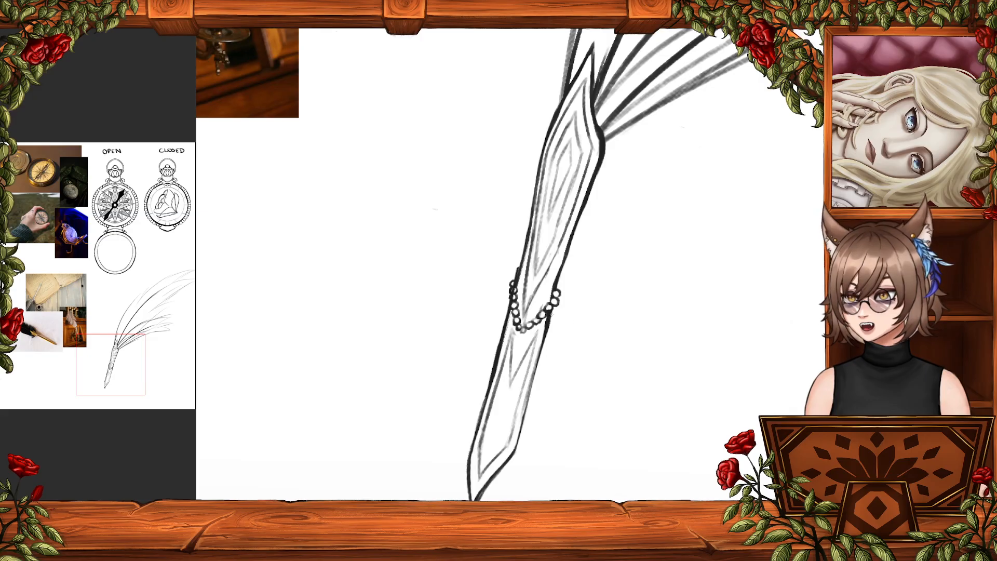
key("ctrl+z")
key("ctrl+z")
key("ctrl+z")
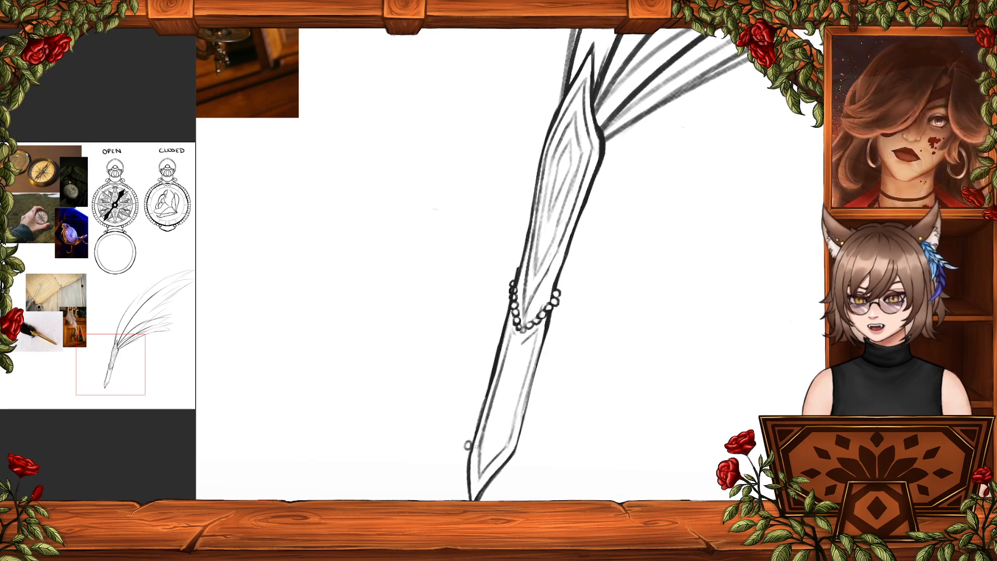
left_click_drag(483, 452, 488, 457)
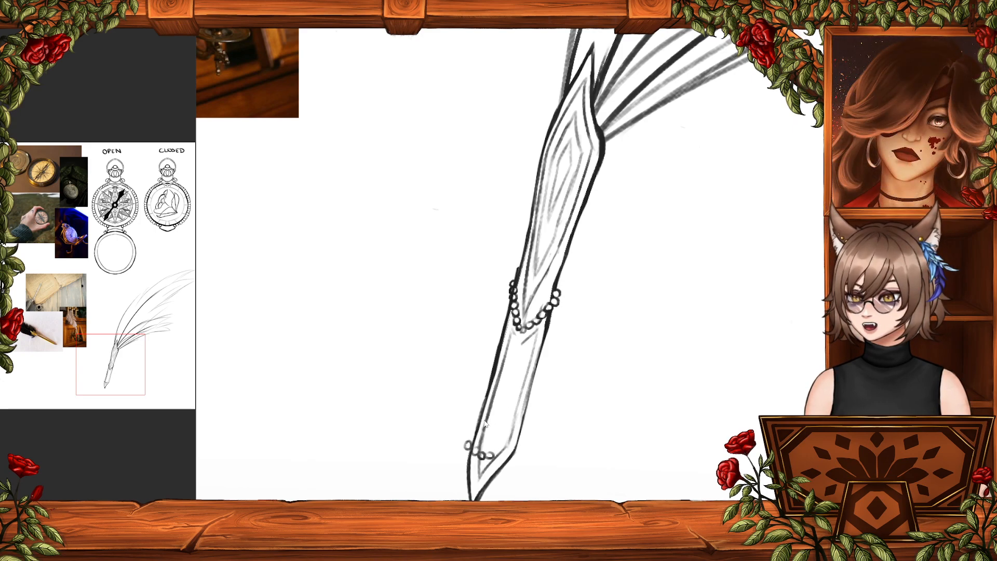
key("ctrl+z")
key("ctrl+z")
key("ctrl+z")
key("ctrl+z")
- Draw a second string of small round beads across the shaft just above the nib, with one bead hanging from its lowest point
mouse_move(477, 425)
left_mouse_down()
mouse_move(486, 443)
mouse_move(518, 433)
left_mouse_up()
left_click_drag(521, 427, 521, 431)
key("ctrl+z")
key("ctrl+z")
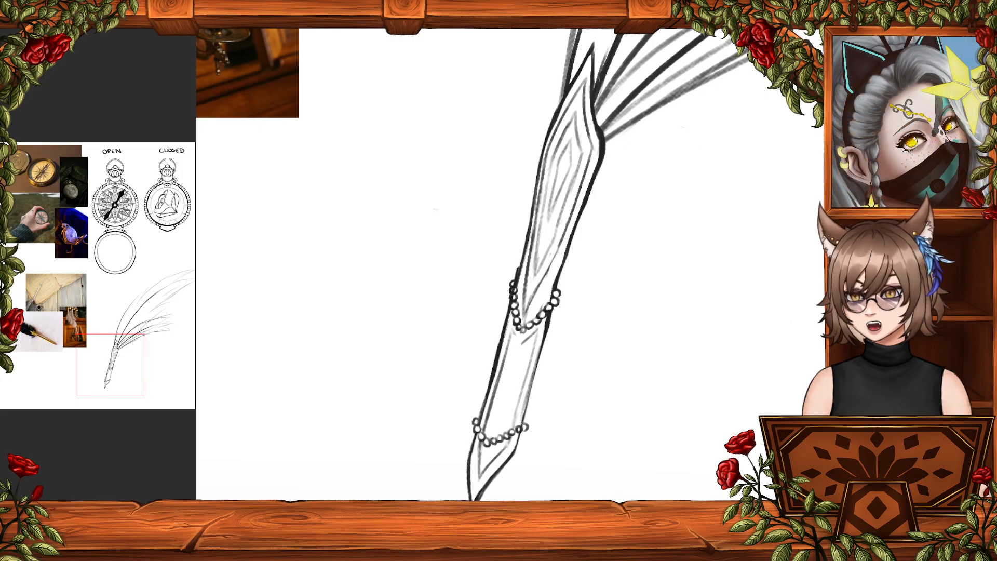
key("ctrl+z")
left_click_drag(524, 427, 524, 430)
key("ctrl+z")
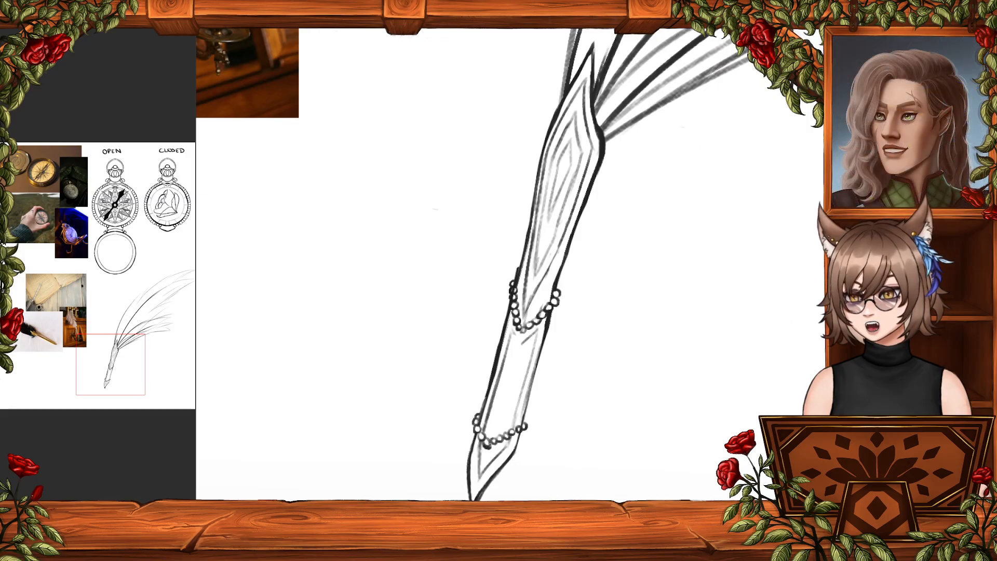
left_click_drag(485, 449, 487, 449)
key("ctrl+z")
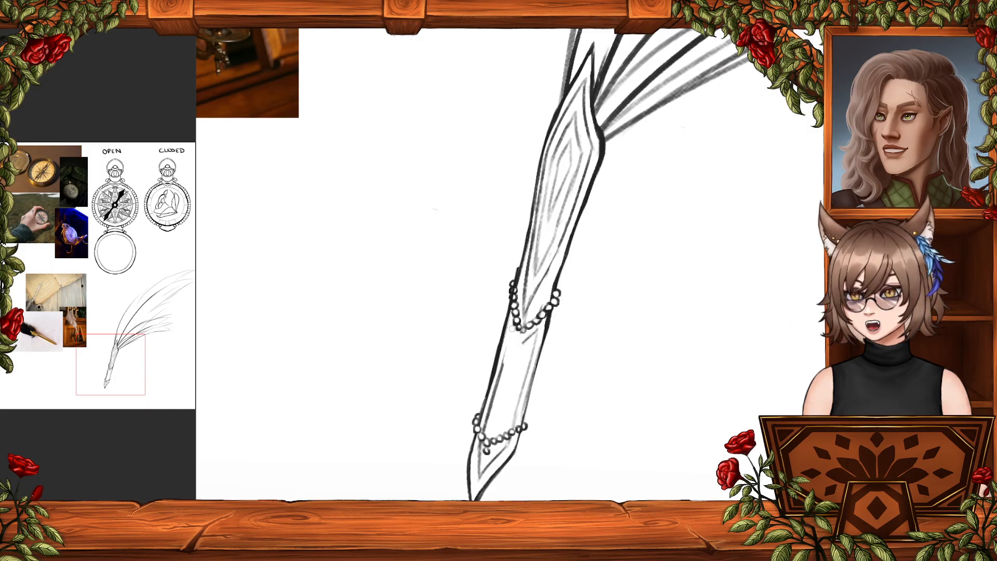
- Reshape the top of the lower shaft's inner panel into an upward-pointing peak beneath the upper bead string
mouse_move(505, 359)
left_mouse_down()
mouse_move(521, 336)
mouse_move(529, 368)
left_mouse_up()
key("ctrl+z")
key("ctrl+z")
key("ctrl+z")
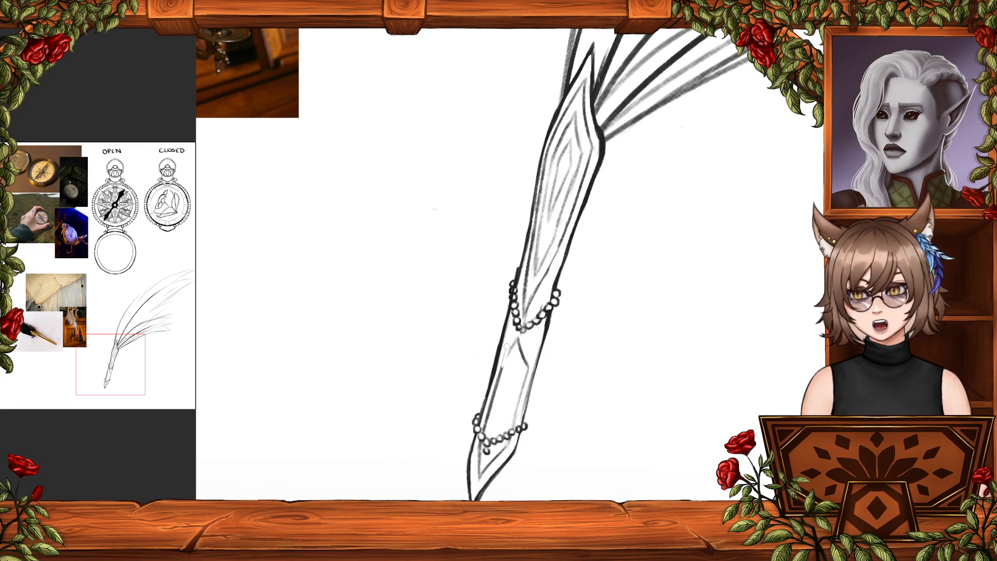
left_click_drag(508, 349, 500, 367)
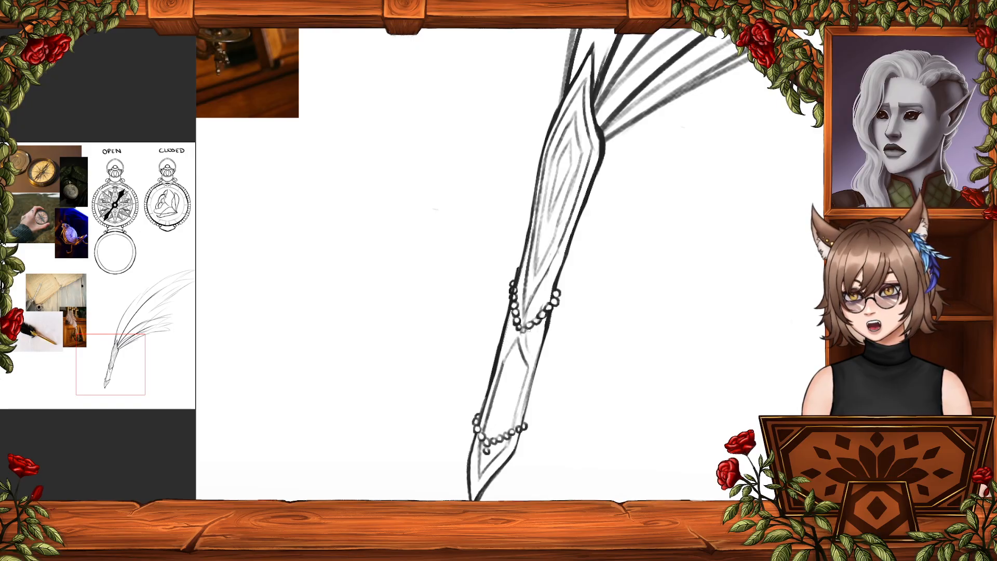
- Sketch light contour lines nested inside the peaked lower panel, running parallel to its sides down to the lower bead string
mouse_move(518, 354)
left_mouse_down()
mouse_move(525, 374)
mouse_move(503, 397)
left_mouse_up()
key("ctrl+z")
key("ctrl+z")
left_click_drag(516, 352, 490, 430)
left_click_drag(504, 376, 494, 432)
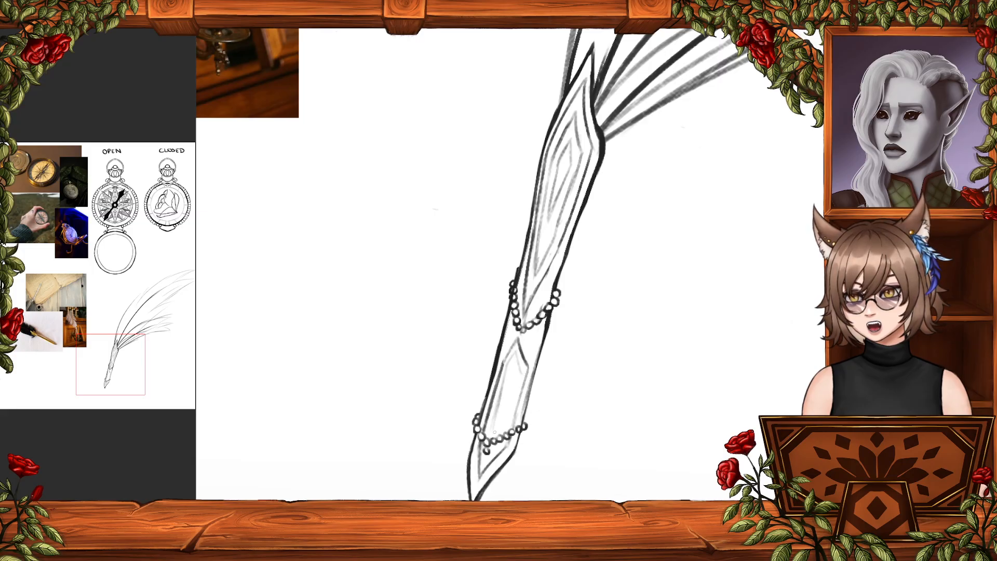
left_click_drag(521, 378, 509, 421)
key("ctrl+z")
key("ctrl+z")
key("ctrl+z")
left_click_drag(509, 364, 489, 430)
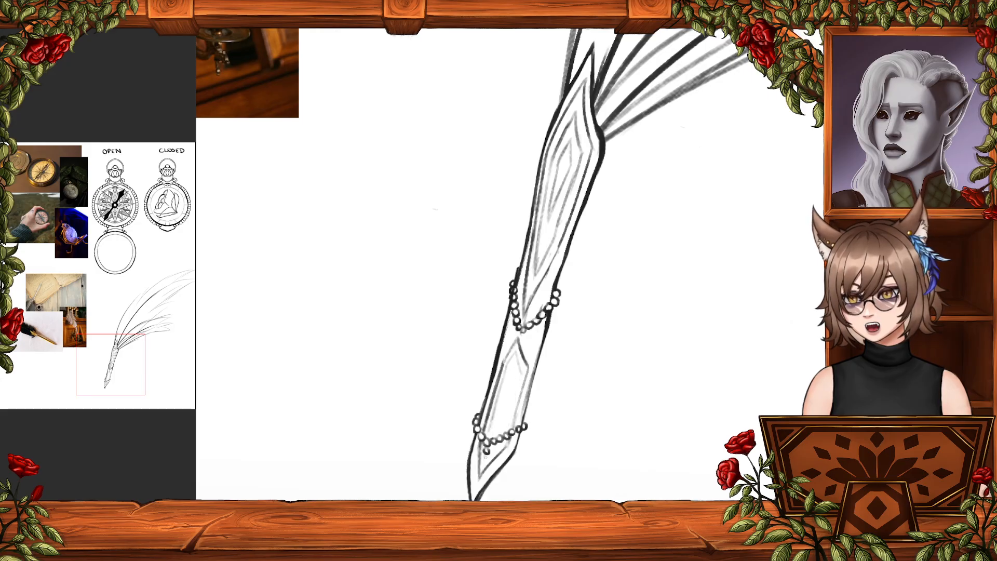
left_click_drag(507, 431, 520, 378)
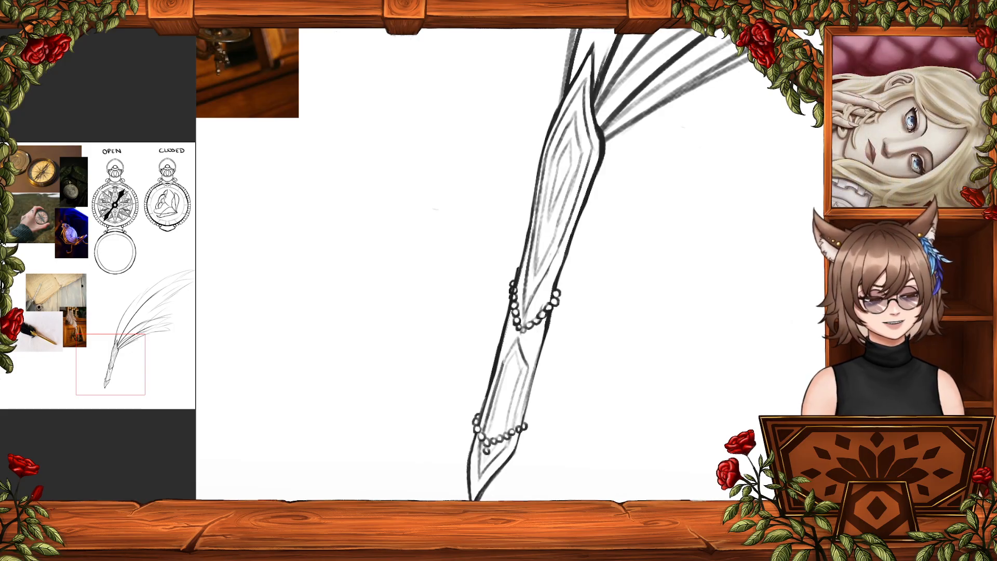
- Draw a string of small round beads along both edges of the shaft's pointed top at the base of the feather
scroll(526, 280, "down", 8)
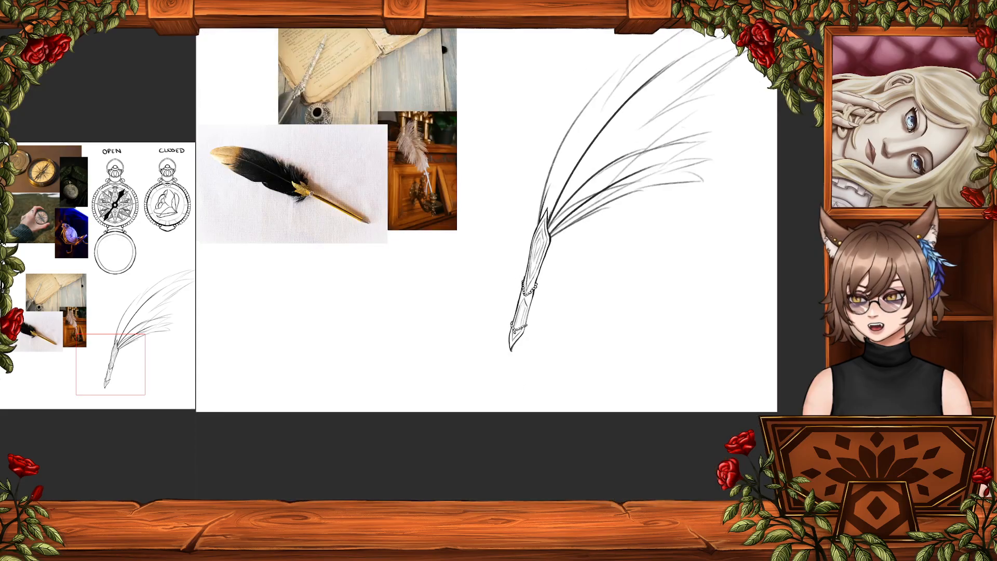
scroll(526, 280, "up", 3)
scroll(588, 384, "up", 7)
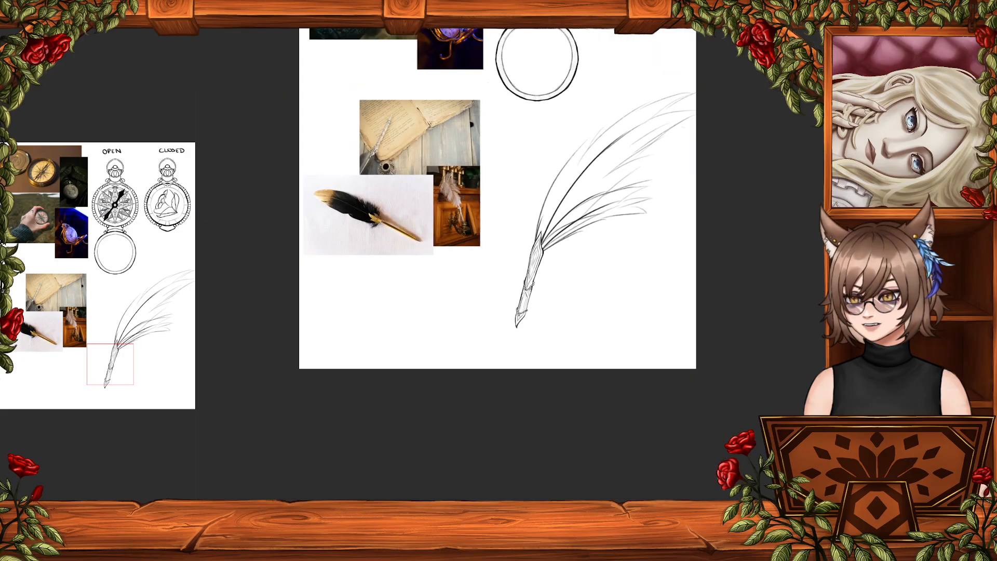
scroll(549, 311, "down", 5)
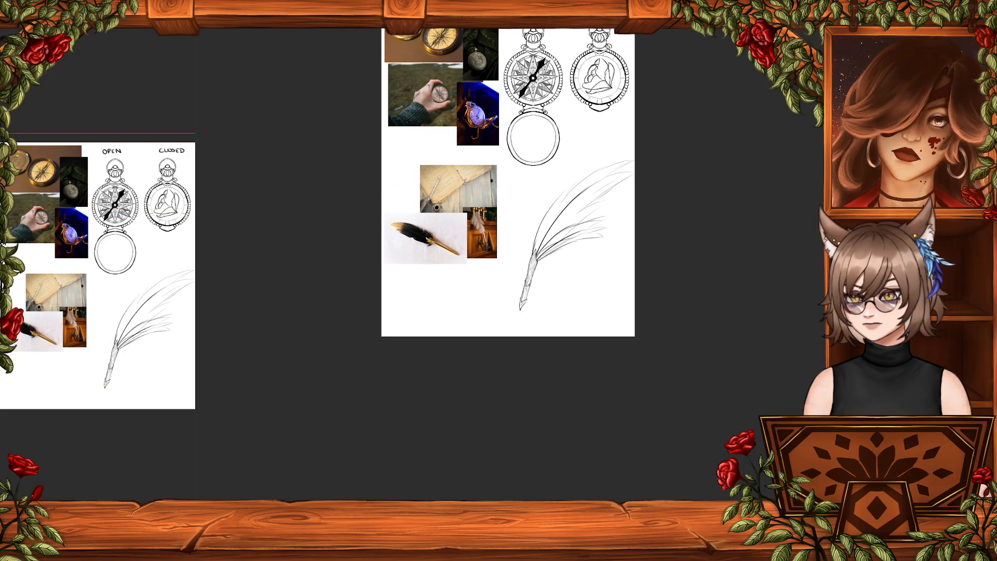
scroll(527, 291, "up", 2)
scroll(526, 272, "up", 4)
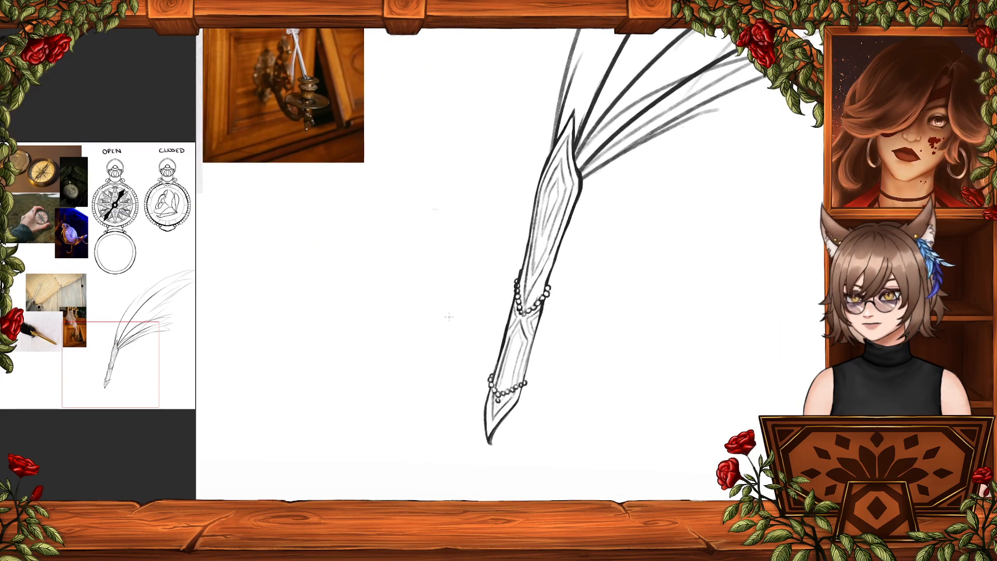
left_click_drag(586, 194, 561, 365)
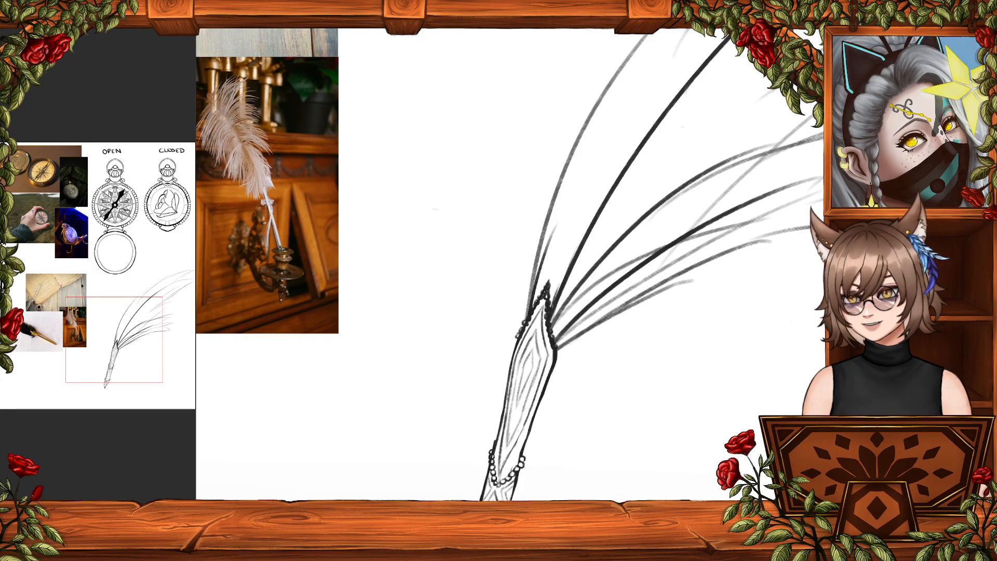
left_click_drag(557, 351, 519, 336)
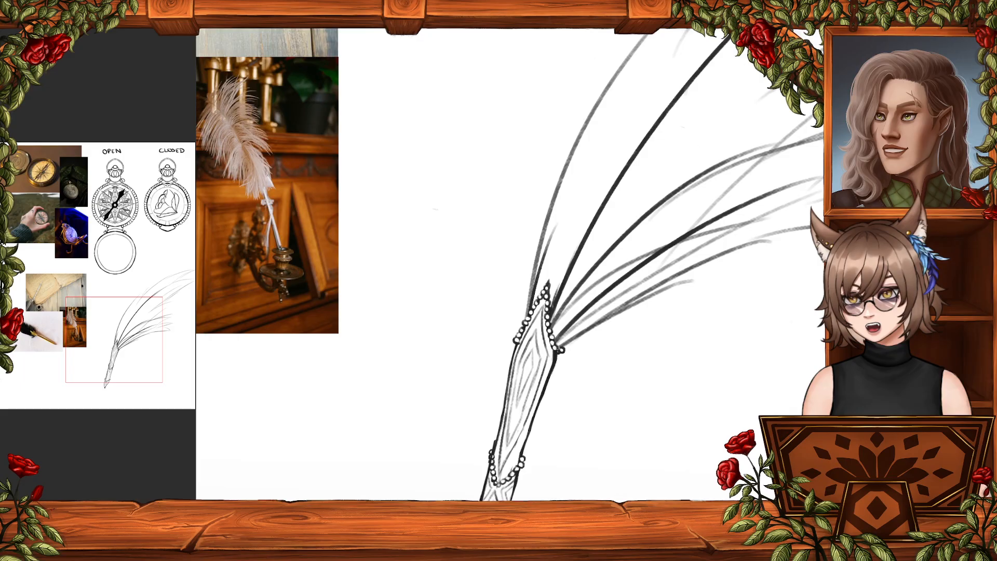
- Try drawing a V-shaped string of small round beads across the shaft, joining the lower ends of the beaded edges at the feather base
left_click_drag(575, 465, 572, 456)
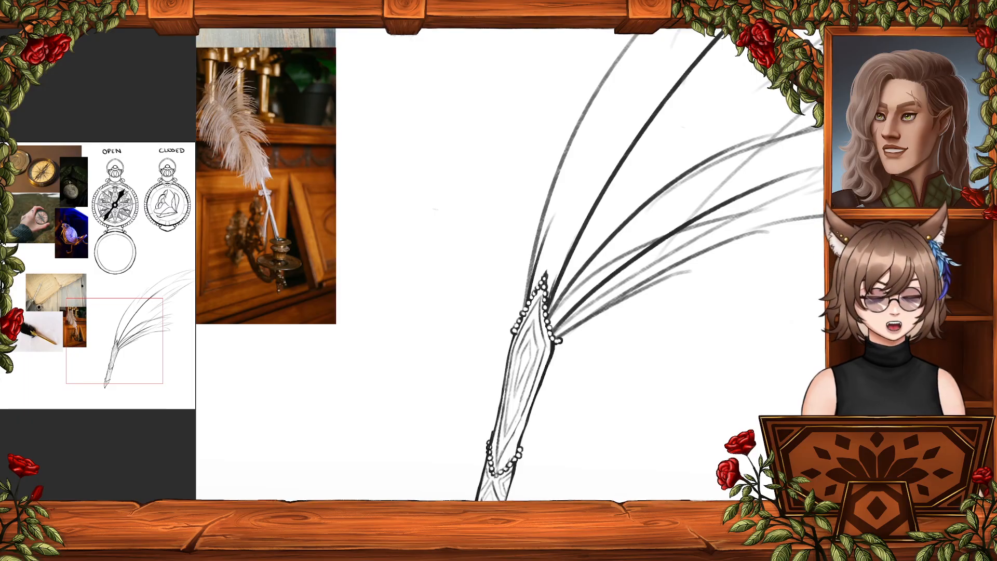
scroll(527, 278, "down", 10)
scroll(527, 278, "up", 1)
scroll(519, 291, "up", 10)
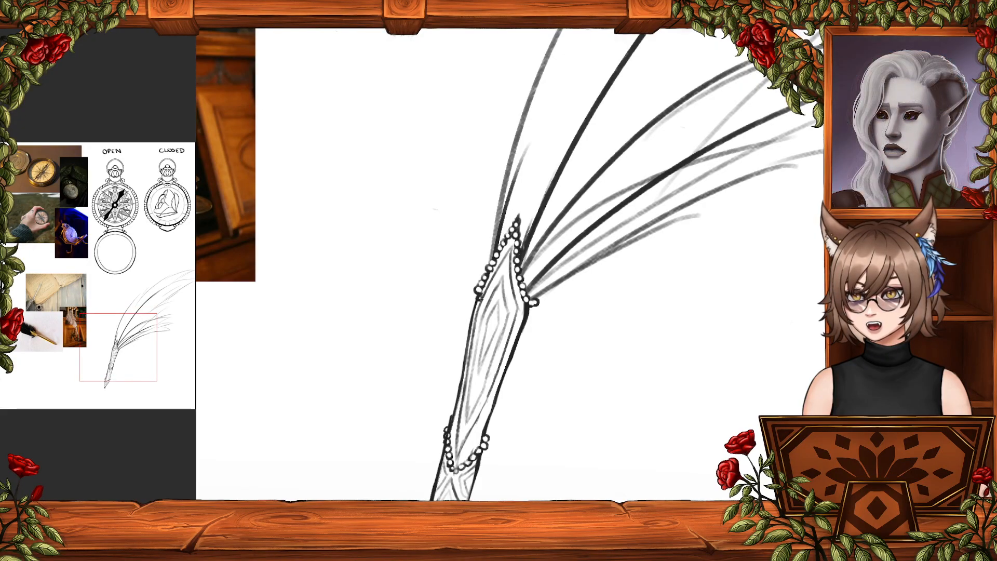
left_click(484, 315)
left_click(488, 323)
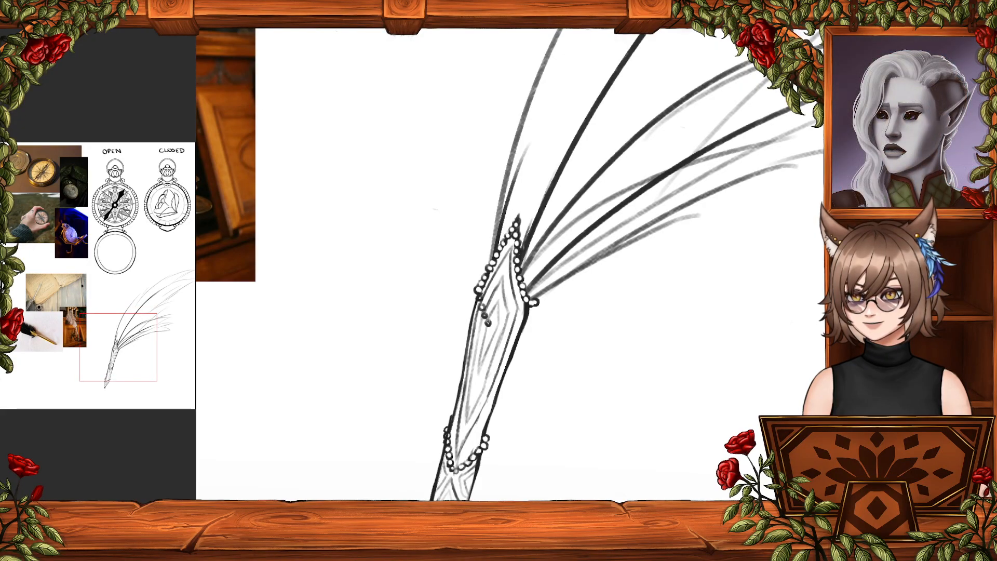
left_click(494, 322)
left_click(497, 321)
left_click(501, 318)
left_click(505, 317)
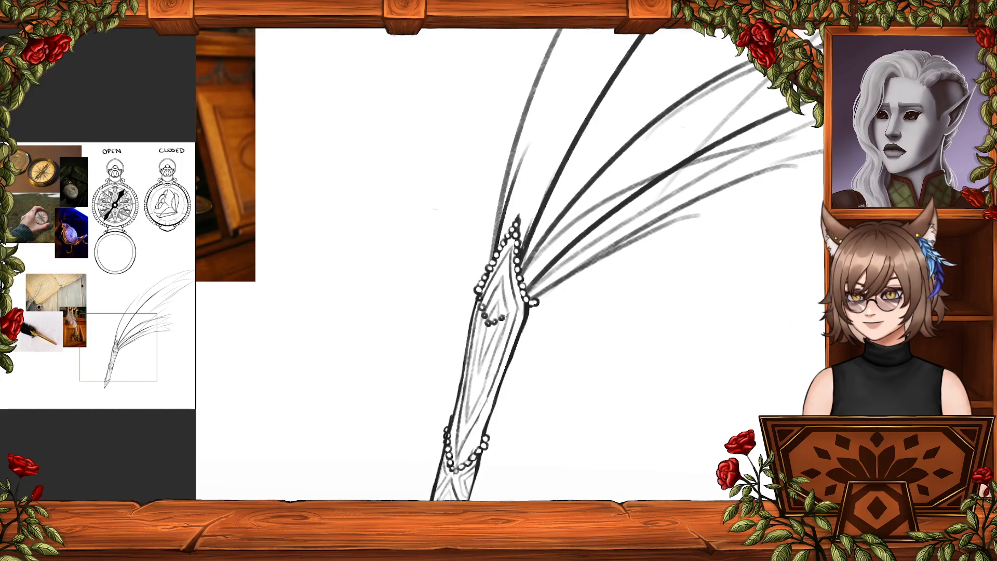
left_click(511, 314)
left_click(514, 311)
left_click(519, 311)
left_click(534, 306)
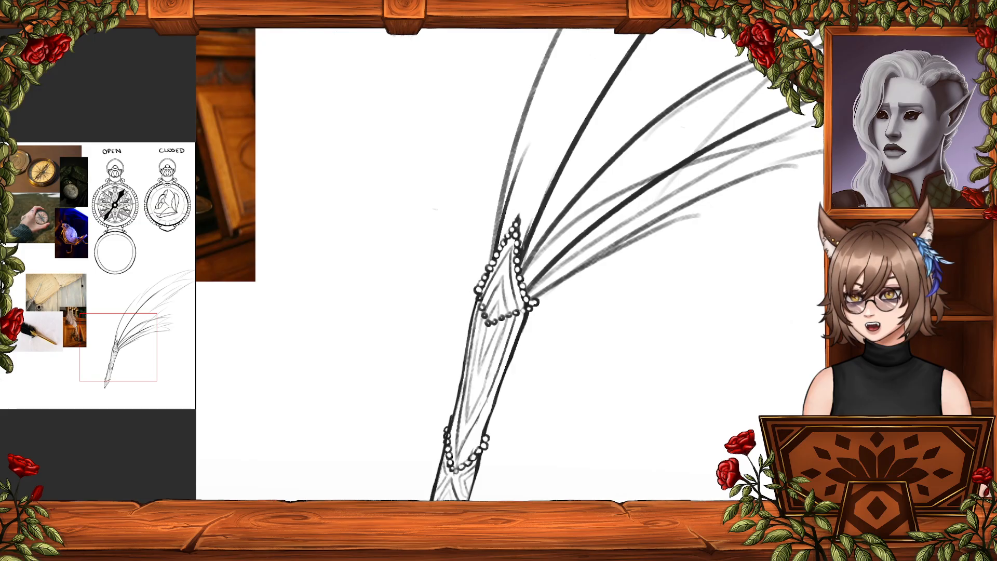
left_click(522, 310)
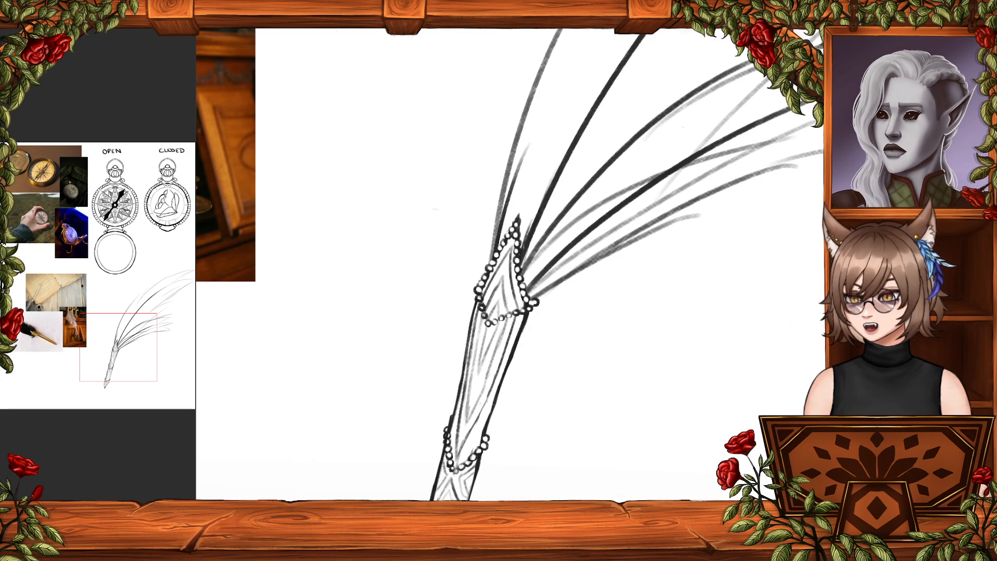
- Examine the whole prop sheet and the quill at several scales to judge the new bead string
key("ctrl+minus")
key("ctrl+minus")
key("ctrl+minus")
key("ctrl+minus")
key("ctrl+minus")
key("ctrl+minus")
key("ctrl+minus")
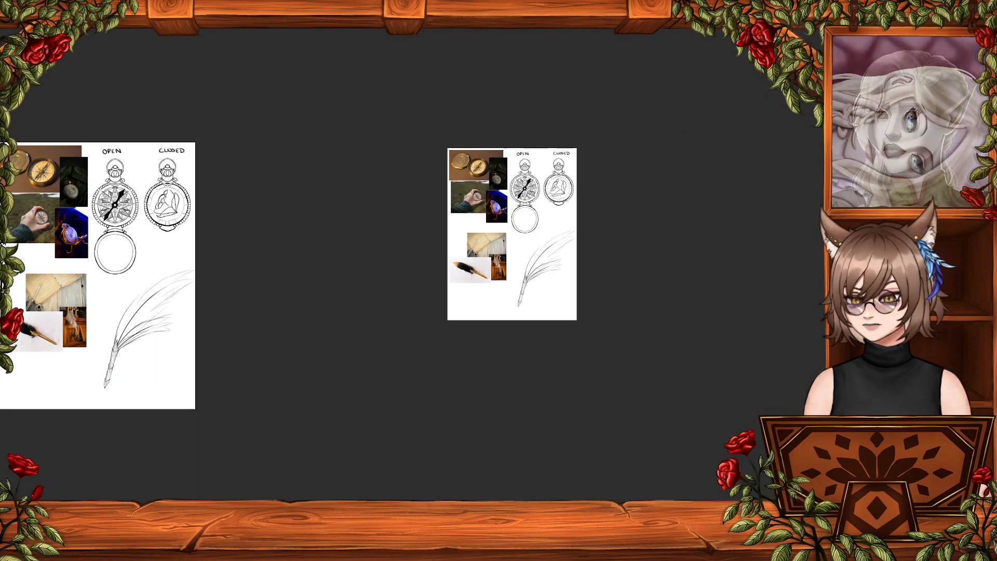
key("ctrl+plus")
key("ctrl+plus")
key("ctrl+plus")
key("ctrl+plus")
key("ctrl+plus")
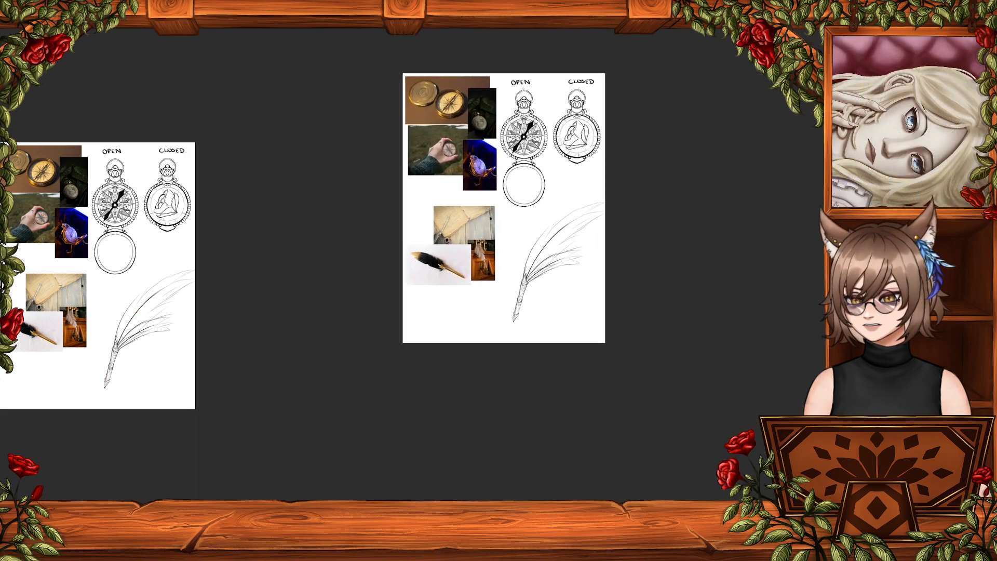
key("ctrl+plus")
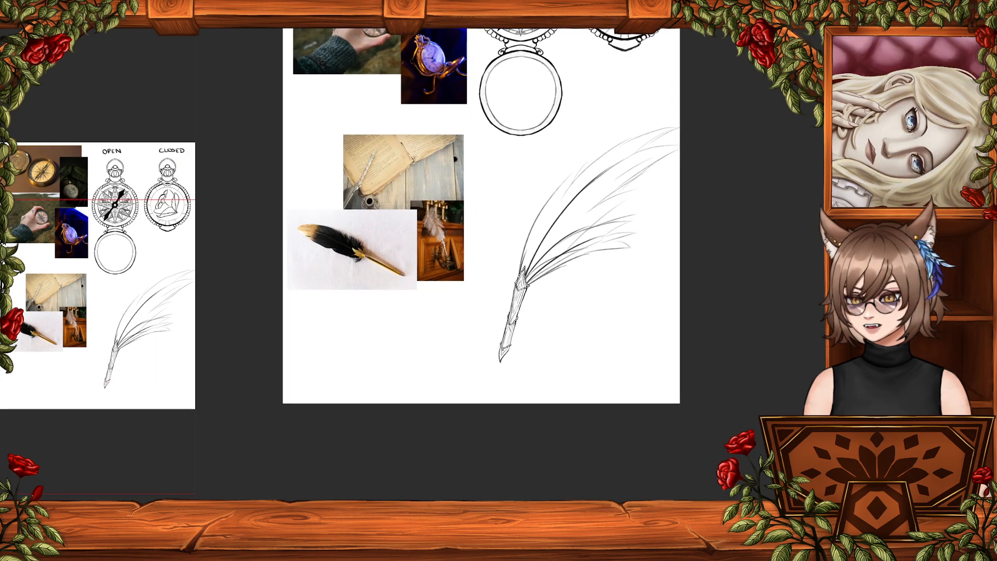
key("ctrl+plus")
key("ctrl+plus")
key("ctrl+plus")
key("ctrl+plus")
left_click_drag(499, 292, 524, 300)
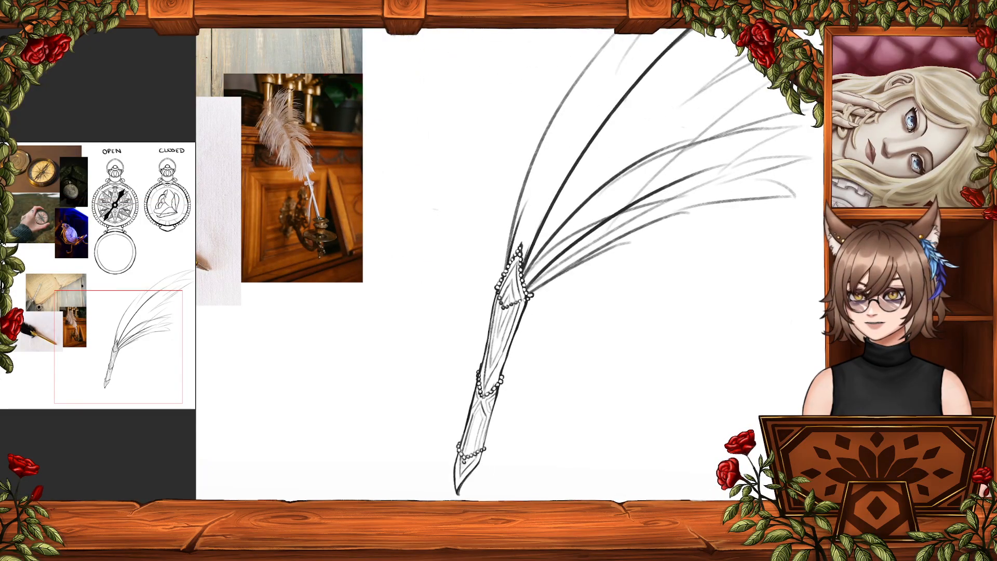
- Undo the bead string drawn across the shaft below the feather base
key("ctrl+z")
key("ctrl+z")
key("ctrl+z")
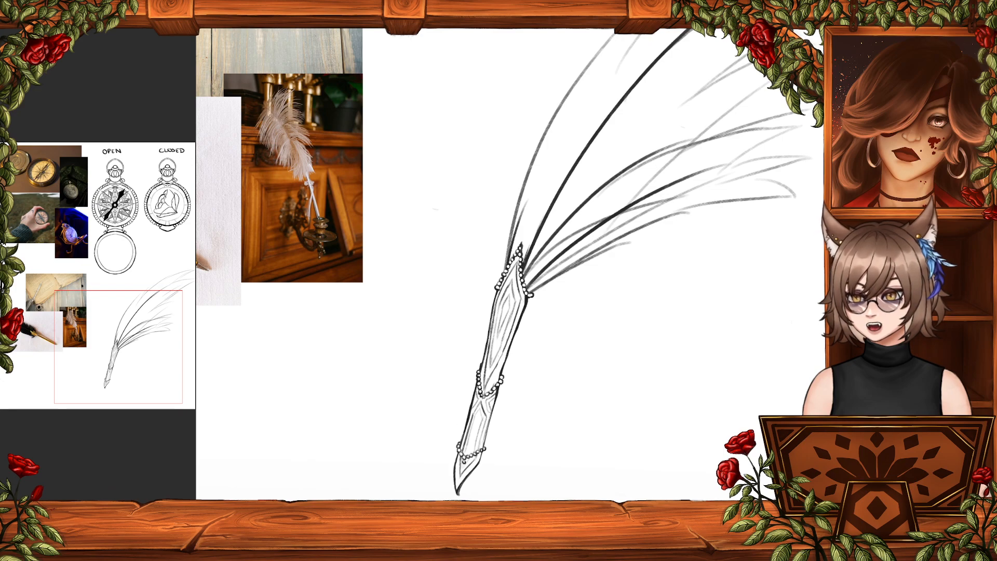
- Examine the quill's shaft both close up and within the full sheet beside the reference photos
scroll(527, 288, "down", 15)
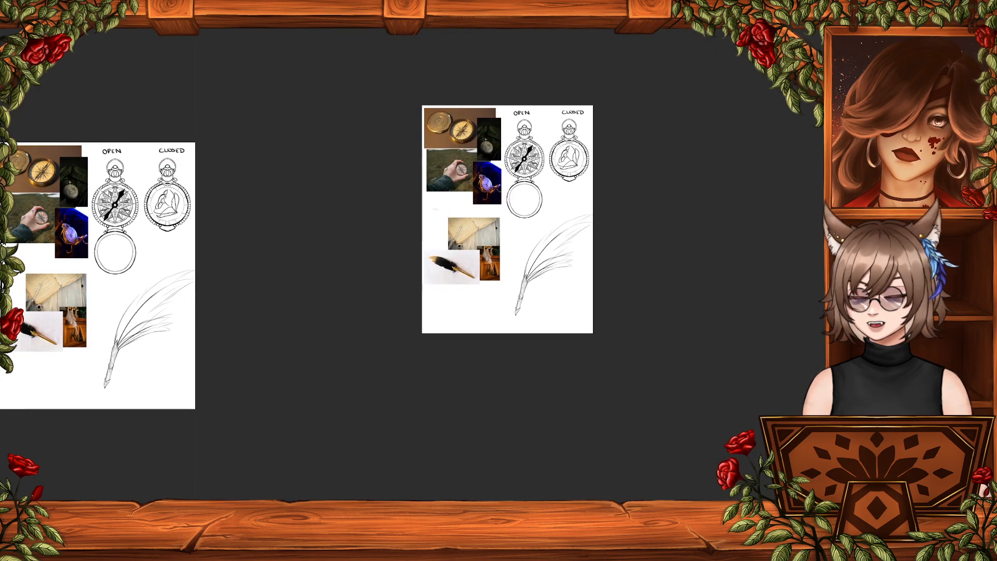
scroll(527, 289, "up", 7)
scroll(527, 288, "up", 5)
scroll(527, 288, "down", 8)
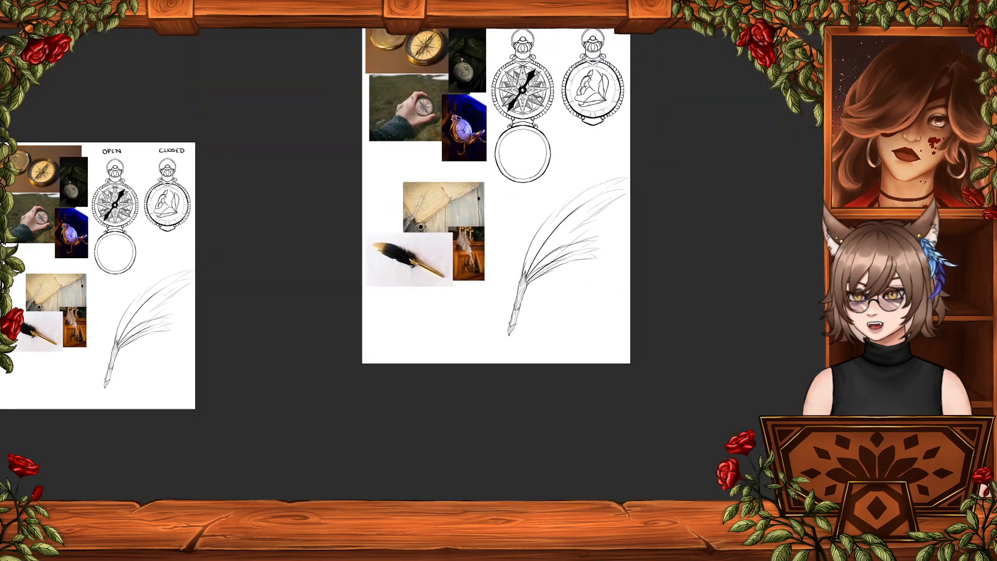
scroll(527, 288, "down", 2)
scroll(527, 288, "up", 8)
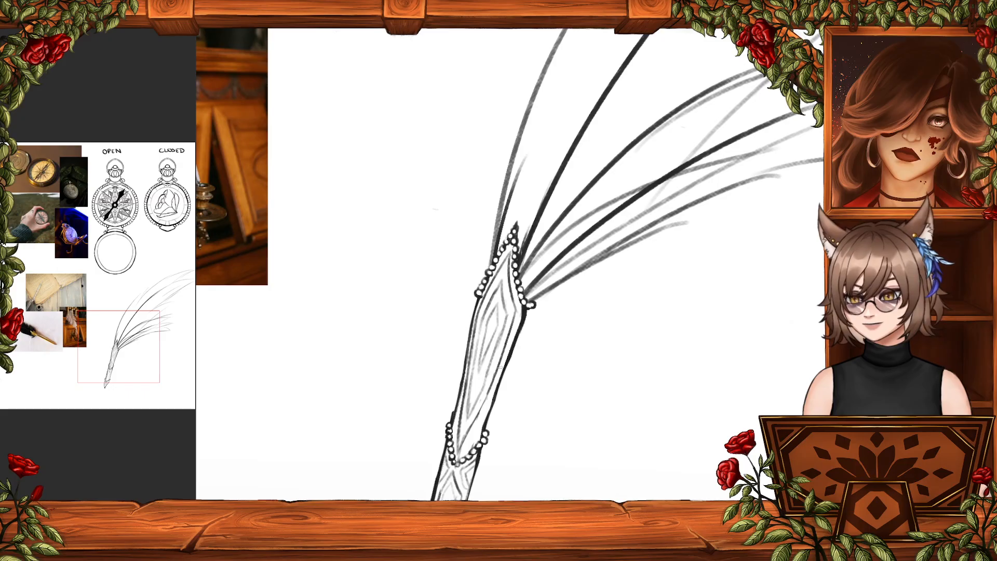
left_click_drag(518, 430, 562, 409)
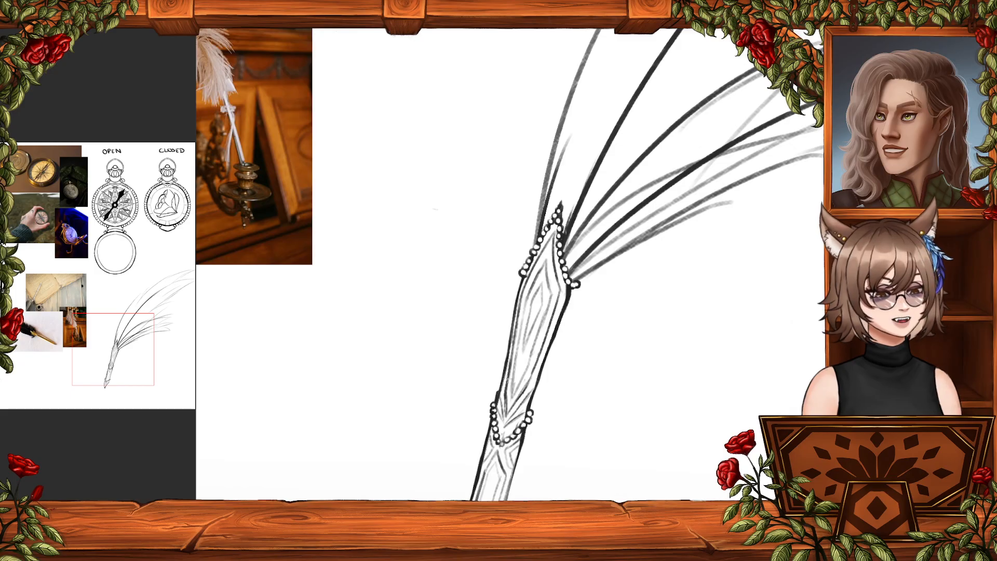
left_click_drag(519, 384, 518, 419)
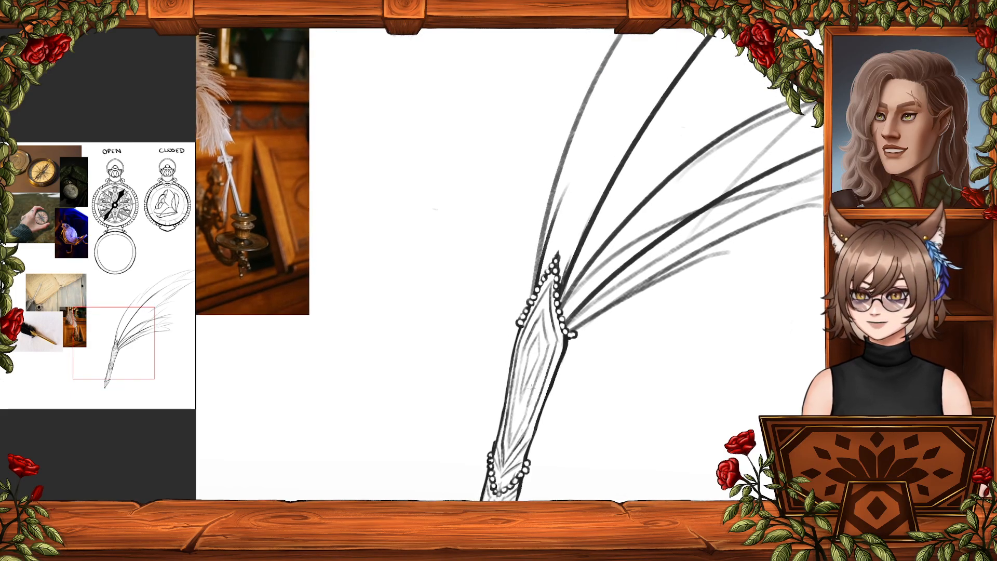
key("ctrl+0")
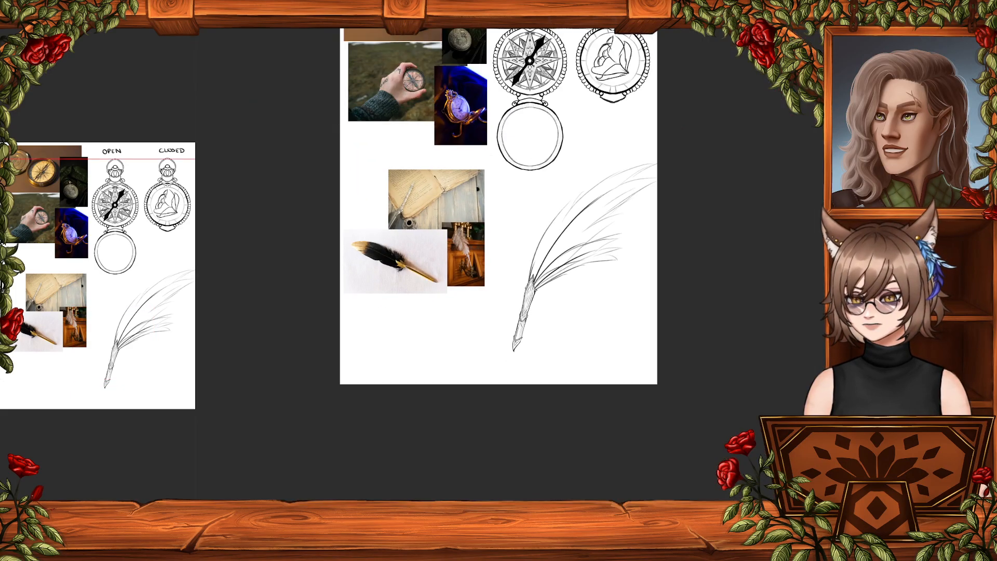
- Erase the lower part of the upper panel's contour lines and draw a peaked bead string turning the middle string into a closed almond-shaped frame
key("ctrl+plus")
key("ctrl+plus")
key("ctrl+plus")
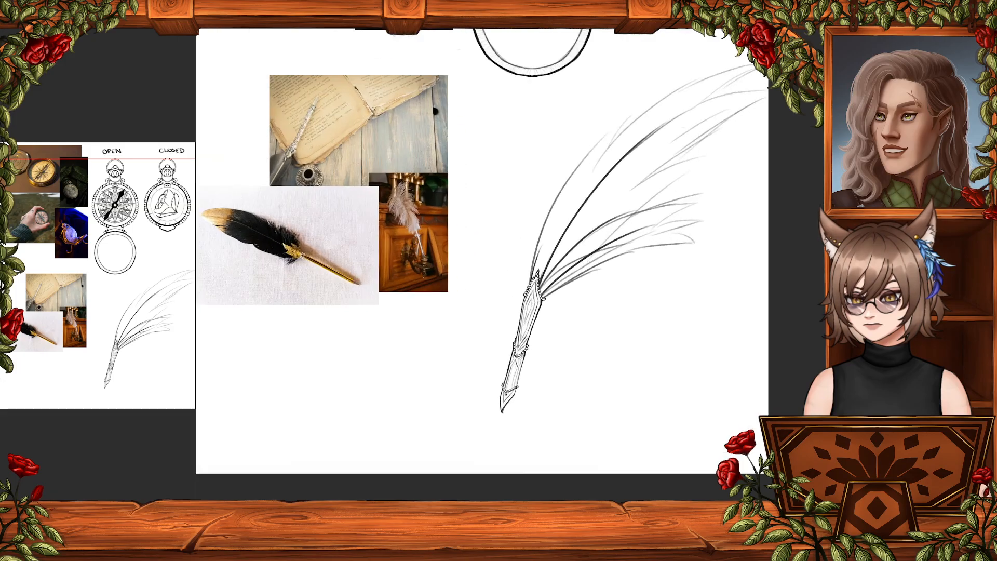
key("ctrl+plus")
key("ctrl+plus")
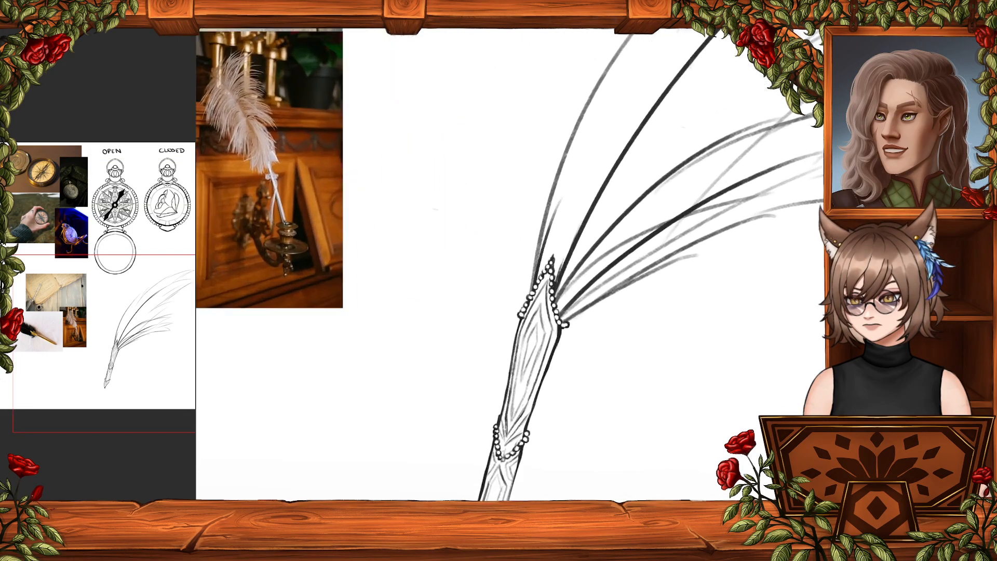
key("ctrl+plus")
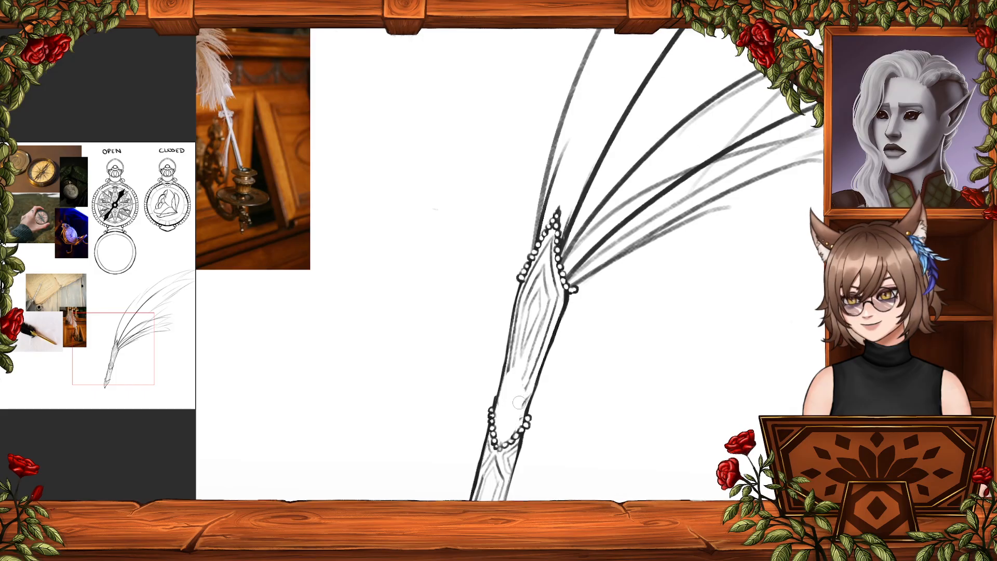
mouse_move(522, 401)
left_mouse_down()
mouse_move(534, 368)
mouse_move(514, 359)
left_mouse_up()
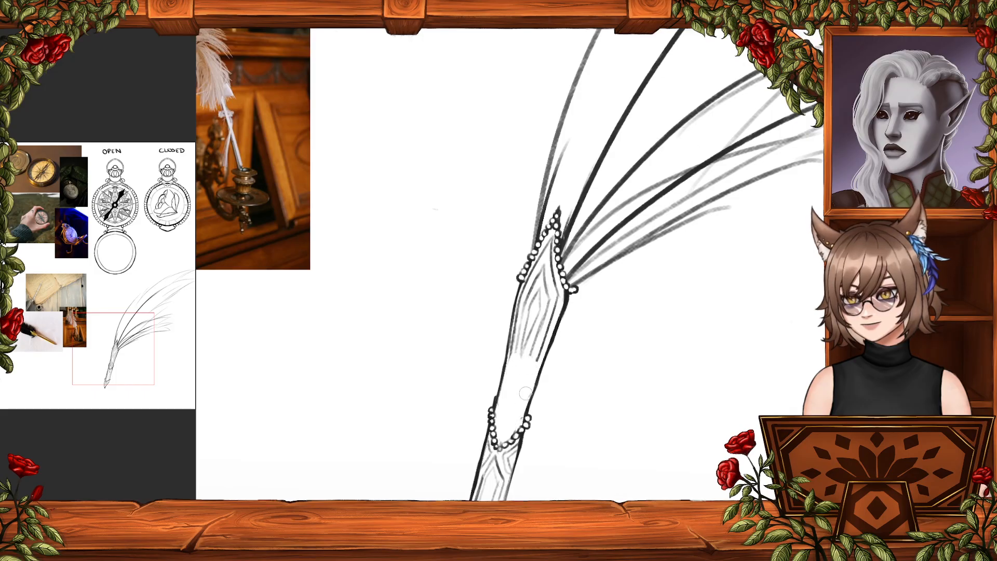
left_click_drag(494, 395, 496, 393)
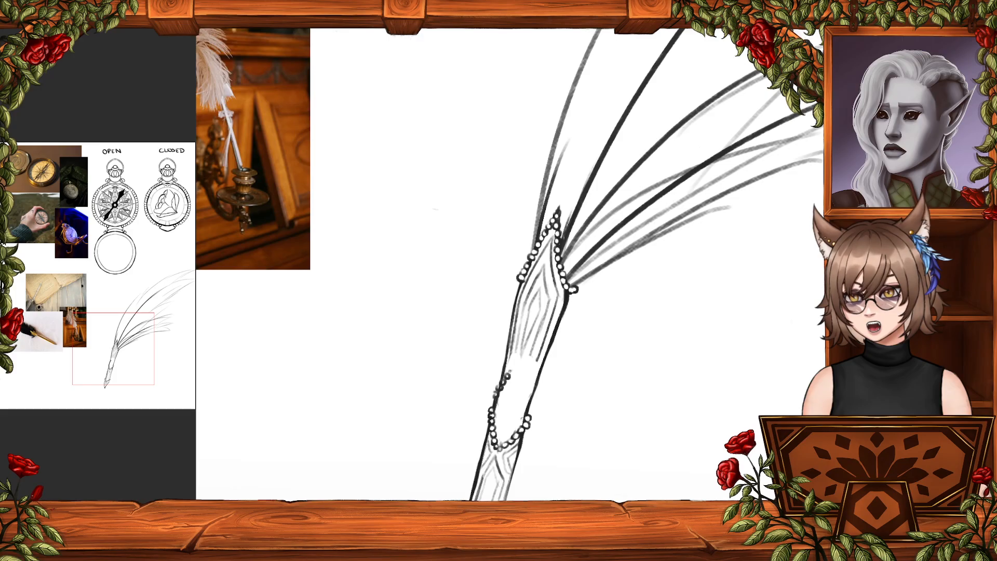
left_click_drag(522, 372, 524, 384)
key("ctrl+z")
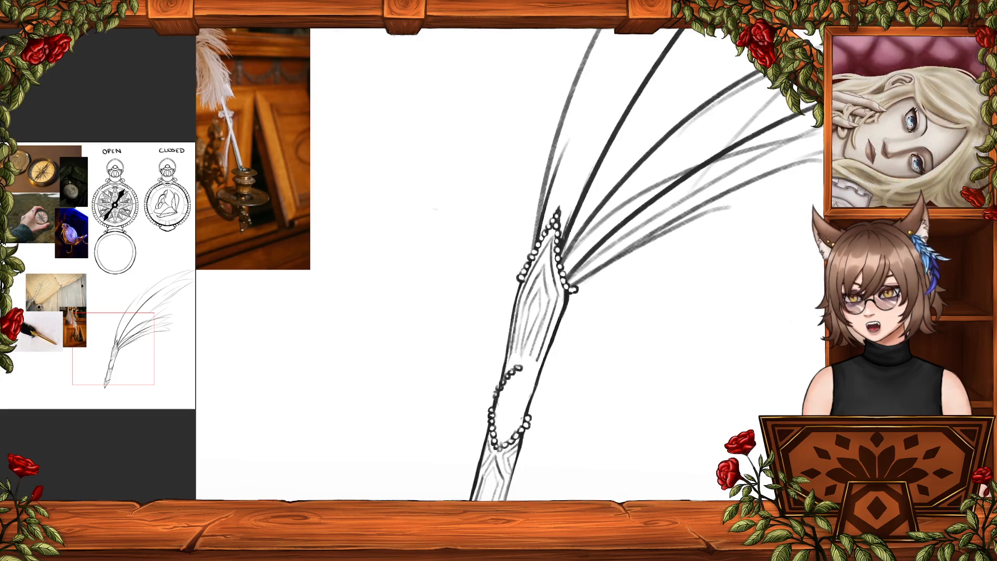
key("ctrl+z")
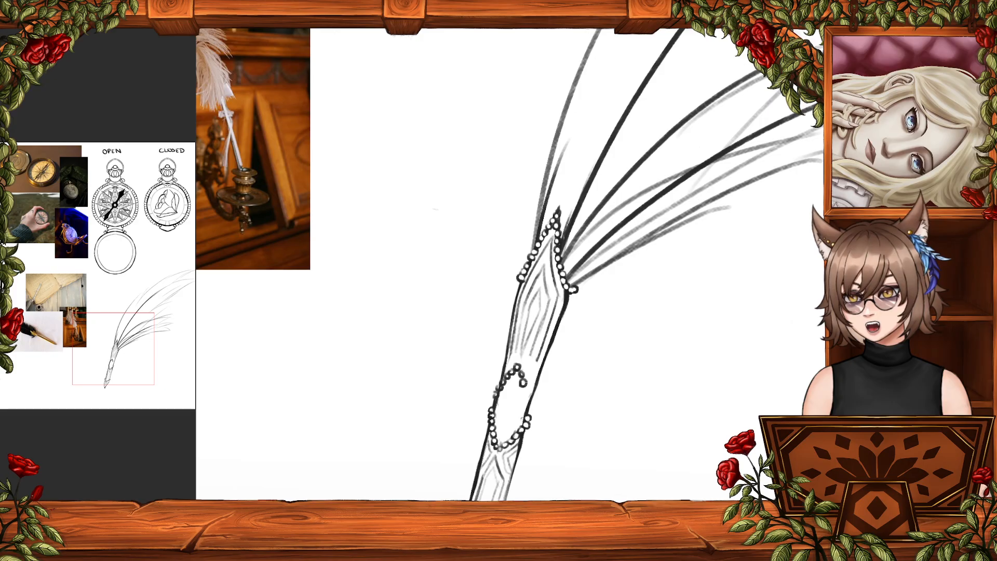
key("ctrl+z")
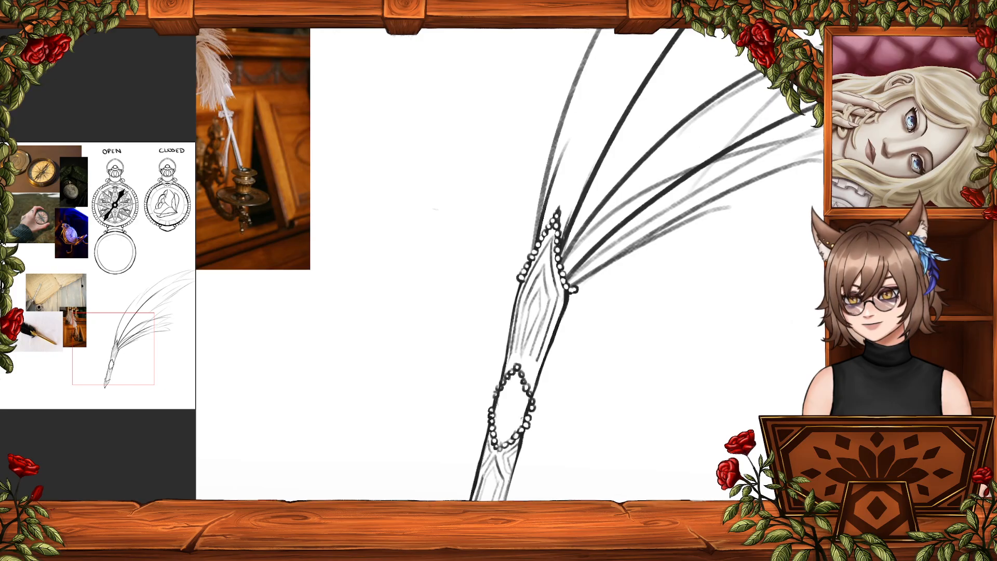
left_click_drag(497, 393, 493, 399)
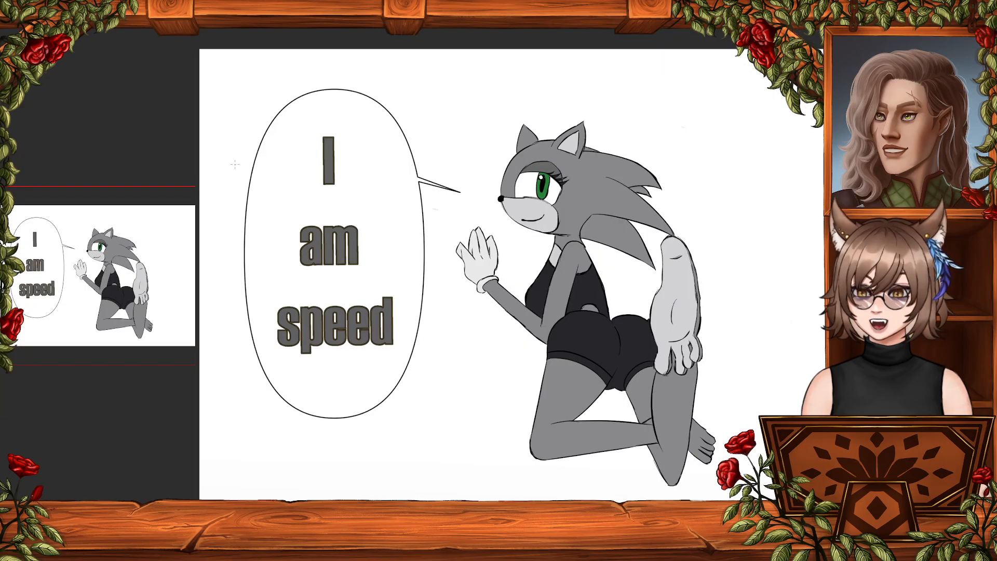
scroll(479, 240, "up", 5)
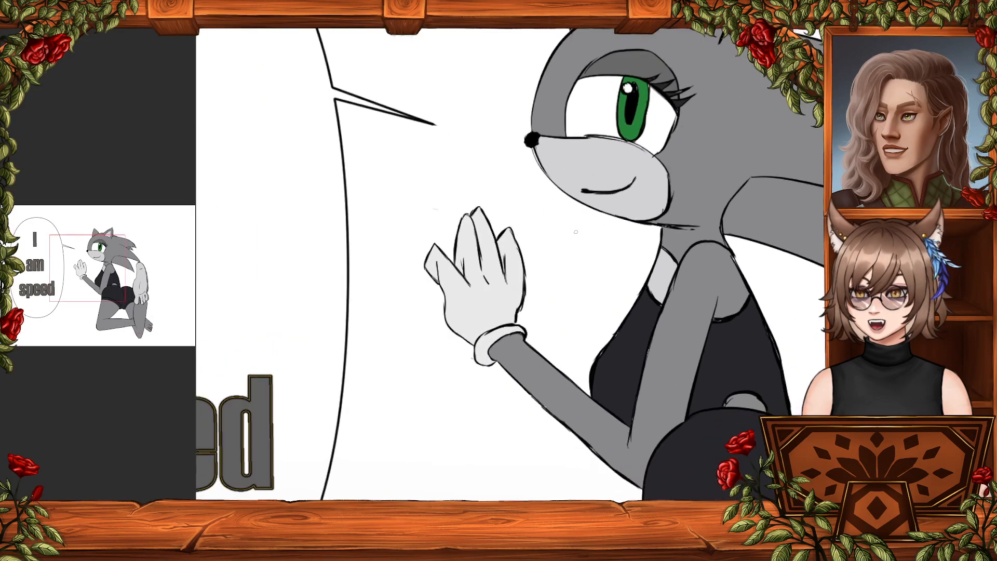
scroll(576, 231, "down", 6)
scroll(575, 232, "up", 1)
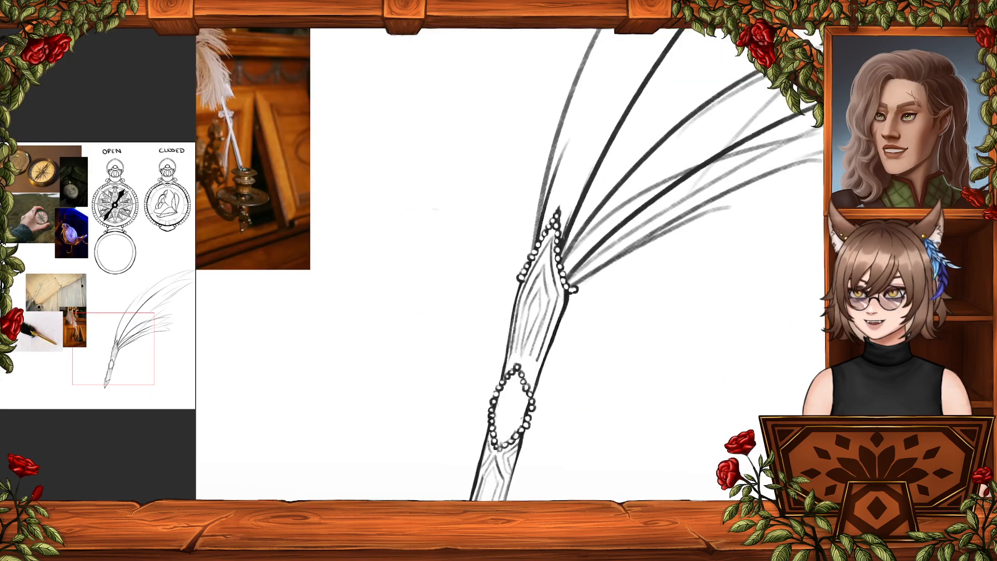
- Trim the upper panel's contour lines above the beaded frame and extend the panel's left edge down to the frame's peak
scroll(355, 166, "down", 4)
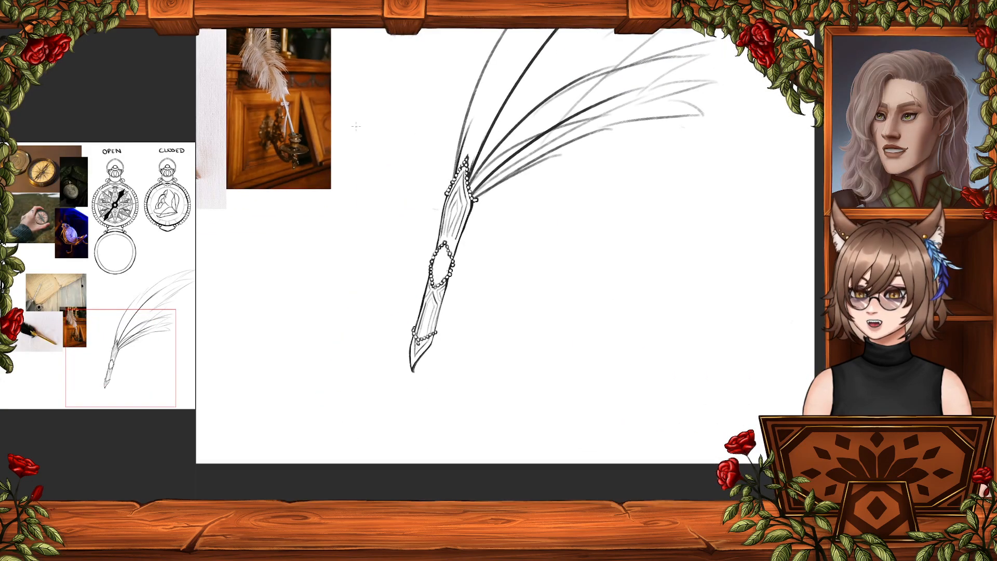
scroll(355, 165, "up", 4)
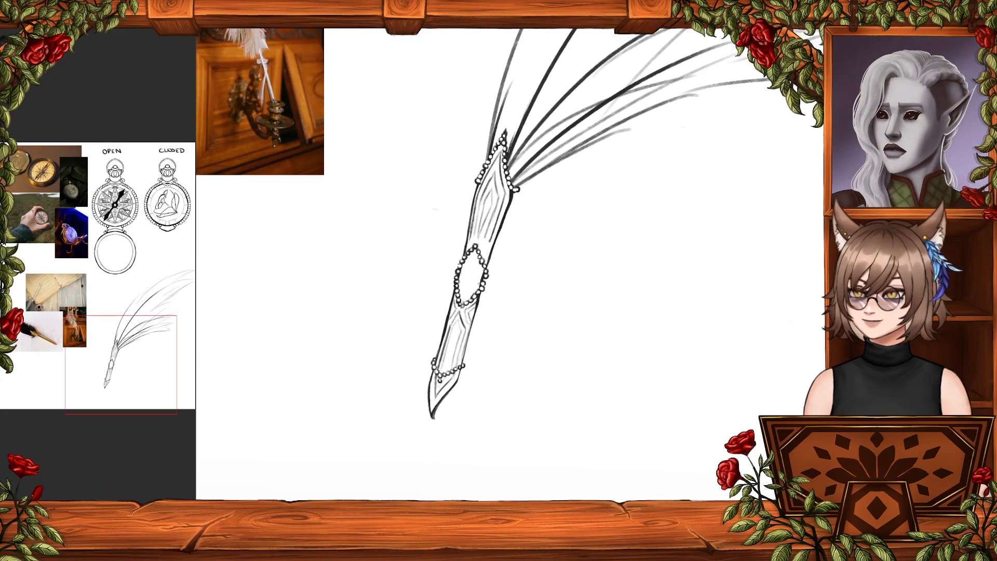
scroll(435, 172, "up", 2)
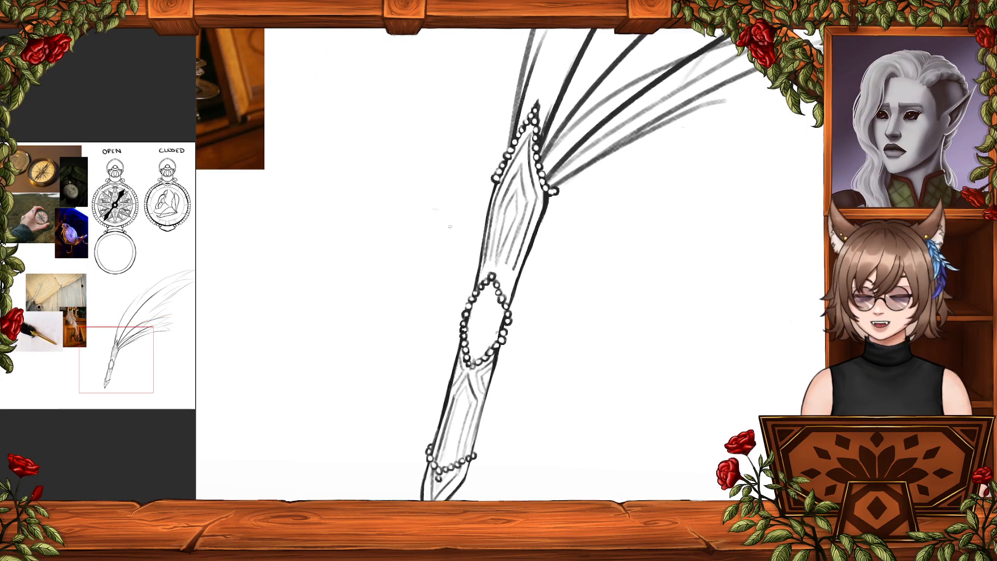
scroll(441, 202, "up", 1)
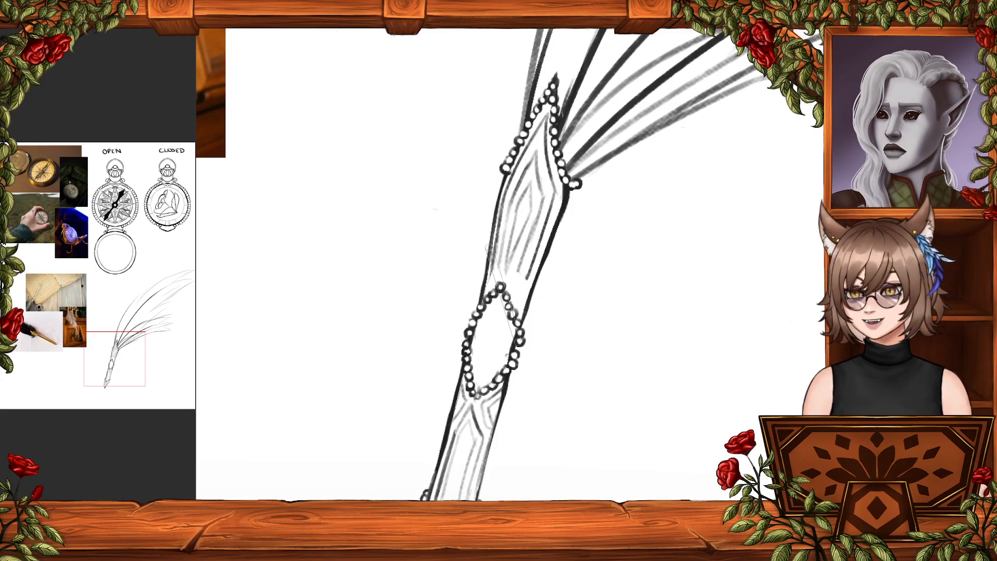
mouse_move(492, 278)
left_mouse_down()
mouse_move(501, 259)
mouse_move(520, 280)
mouse_move(537, 241)
mouse_move(532, 259)
mouse_move(510, 266)
mouse_move(500, 249)
mouse_move(502, 271)
left_mouse_up()
key("ctrl+z")
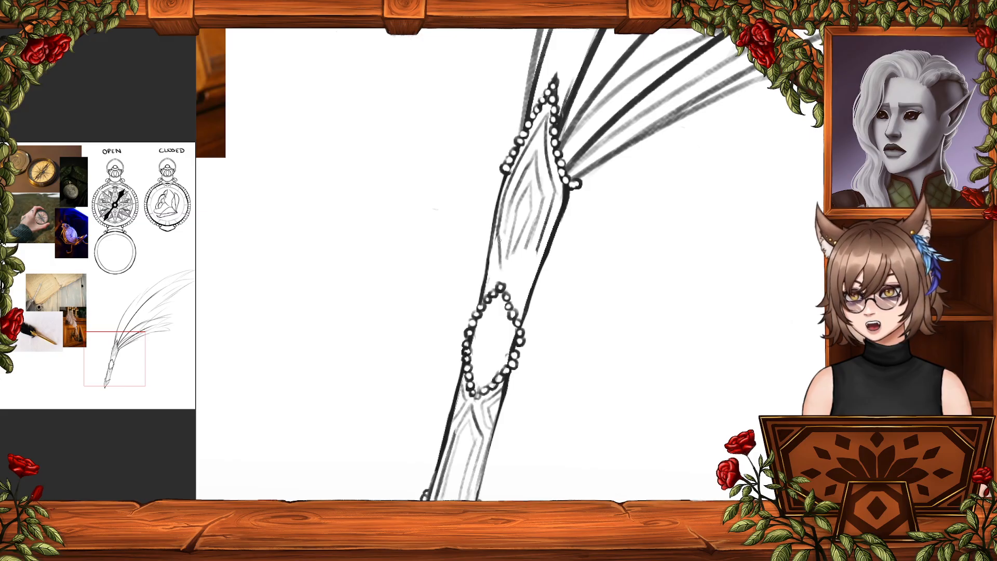
key("ctrl+z")
left_click_drag(498, 224, 501, 280)
mouse_move(498, 238)
left_mouse_down()
mouse_move(500, 262)
mouse_move(534, 236)
left_mouse_up()
key("ctrl+z")
left_click_drag(502, 275, 534, 232)
key("ctrl+z")
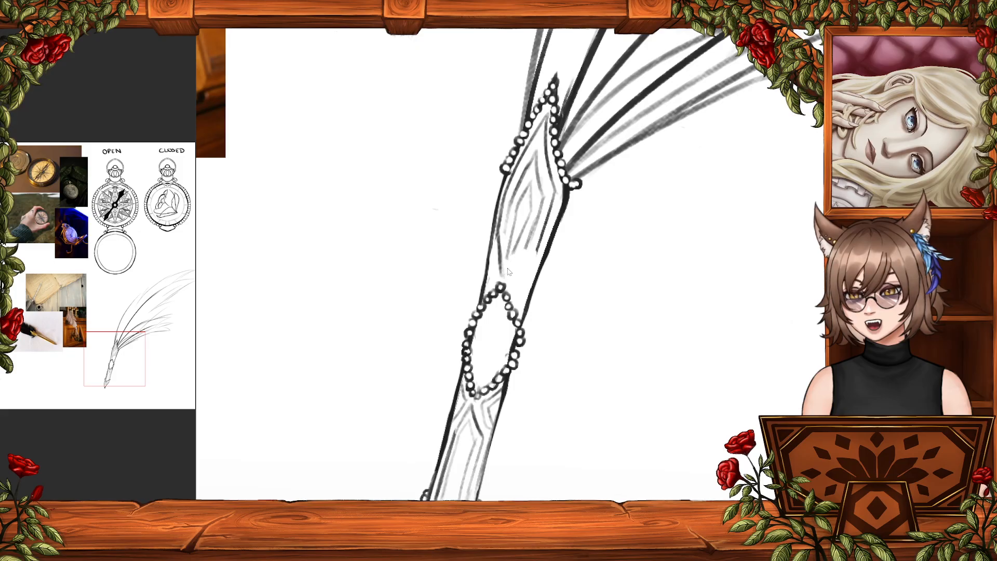
left_click_drag(505, 275, 535, 234)
key("ctrl+z")
- Clear the upper panel's inner contour lines and redraw its lower right edge, closing it to a point above the beaded frame
mouse_move(503, 277)
left_mouse_down()
mouse_move(533, 239)
mouse_move(502, 252)
mouse_move(501, 229)
mouse_move(525, 223)
mouse_move(519, 197)
mouse_move(515, 216)
mouse_move(509, 207)
mouse_move(522, 186)
mouse_move(530, 212)
mouse_move(540, 176)
mouse_move(543, 238)
left_mouse_up()
mouse_move(512, 268)
left_mouse_down()
mouse_move(532, 241)
mouse_move(525, 257)
left_mouse_up()
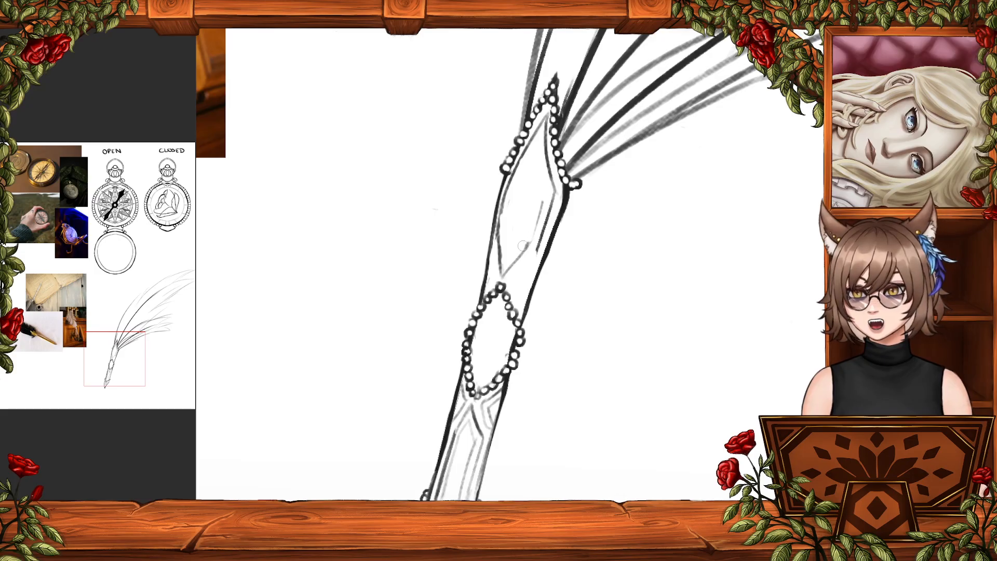
mouse_move(534, 227)
left_mouse_down()
mouse_move(546, 213)
mouse_move(542, 239)
left_mouse_up()
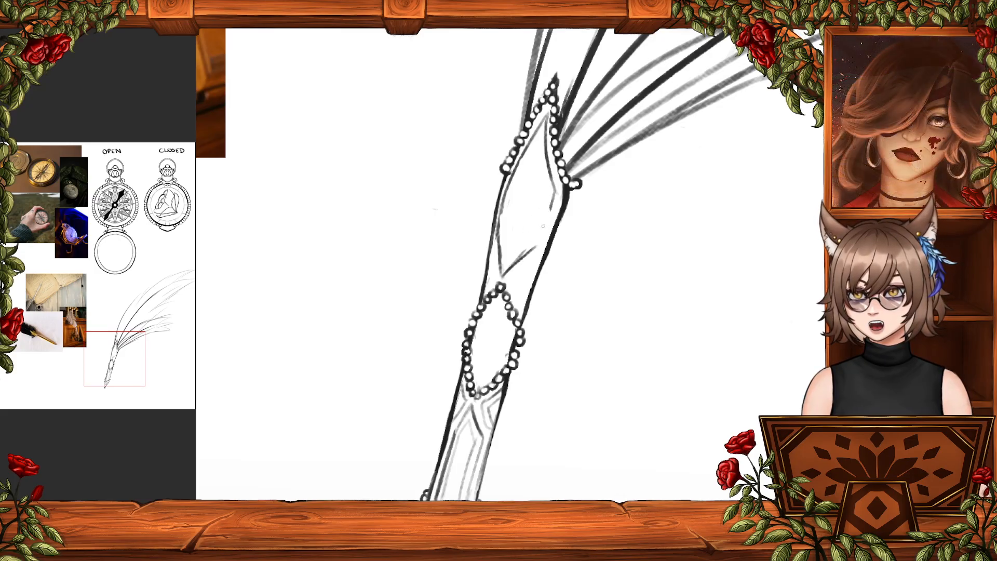
left_click_drag(554, 200, 536, 242)
left_click_drag(504, 276, 524, 254)
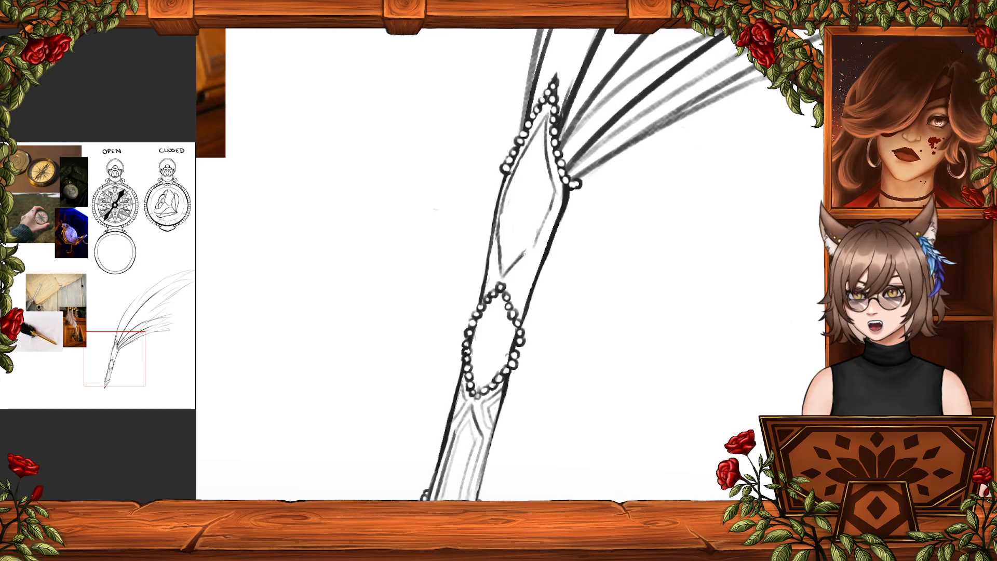
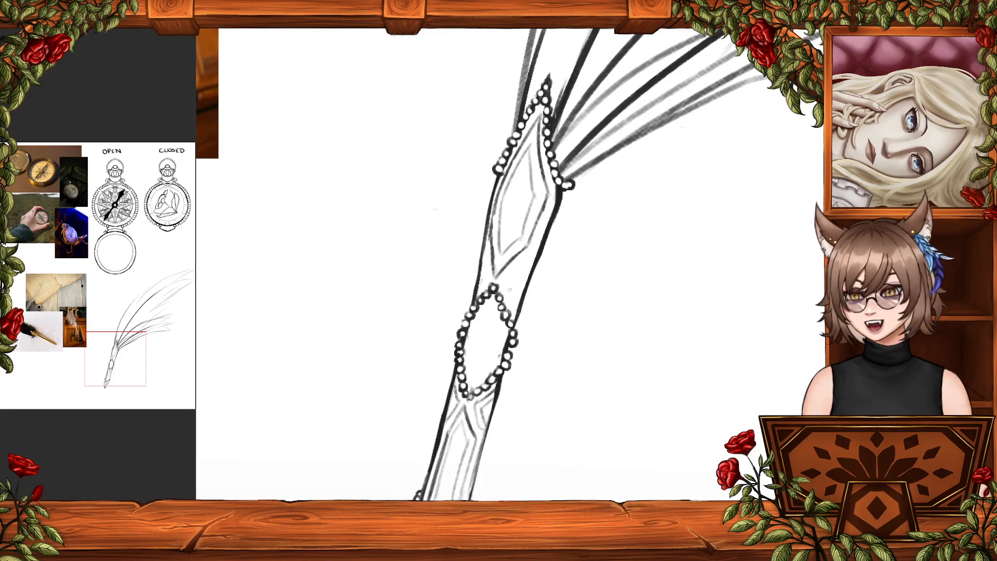
- Draw chevron lines between the upper panel and the beaded frame, and a nested diamond inside the frame
left_click_drag(506, 281, 516, 306)
key("ctrl+z")
mouse_move(529, 265)
left_mouse_down()
mouse_move(508, 281)
mouse_move(525, 266)
mouse_move(518, 300)
mouse_move(528, 271)
left_mouse_up()
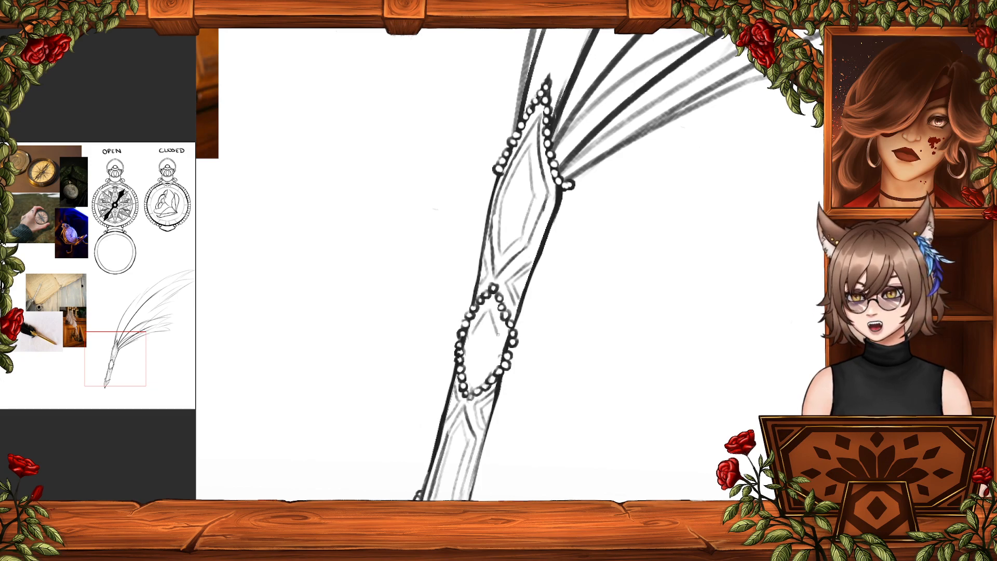
left_click_drag(489, 311, 494, 329)
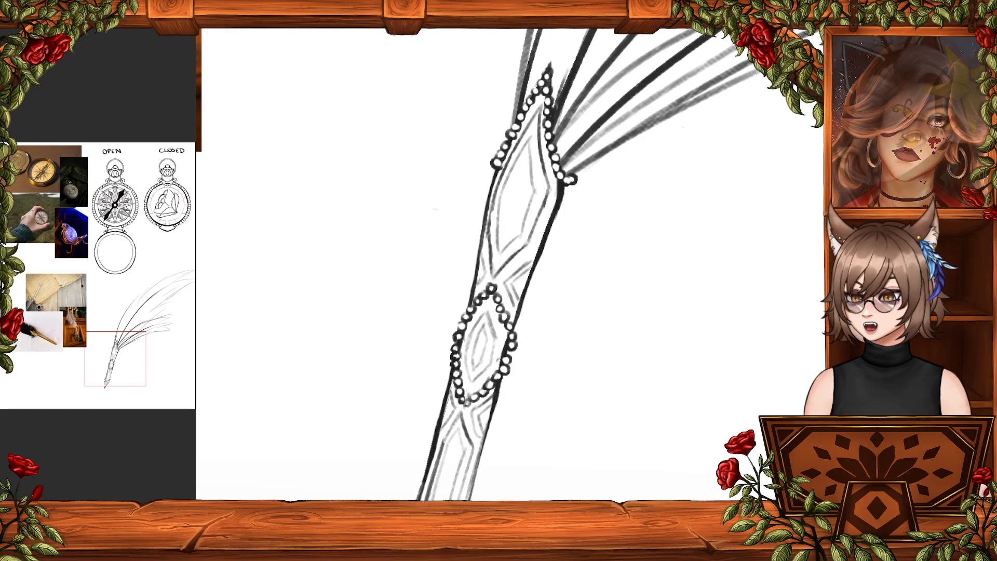
- Examine the panelled quill within the full prop sheet and look over the finished illustration of the blonde character
scroll(527, 280, "down", 8)
scroll(526, 280, "down", 3)
scroll(527, 279, "down", 3)
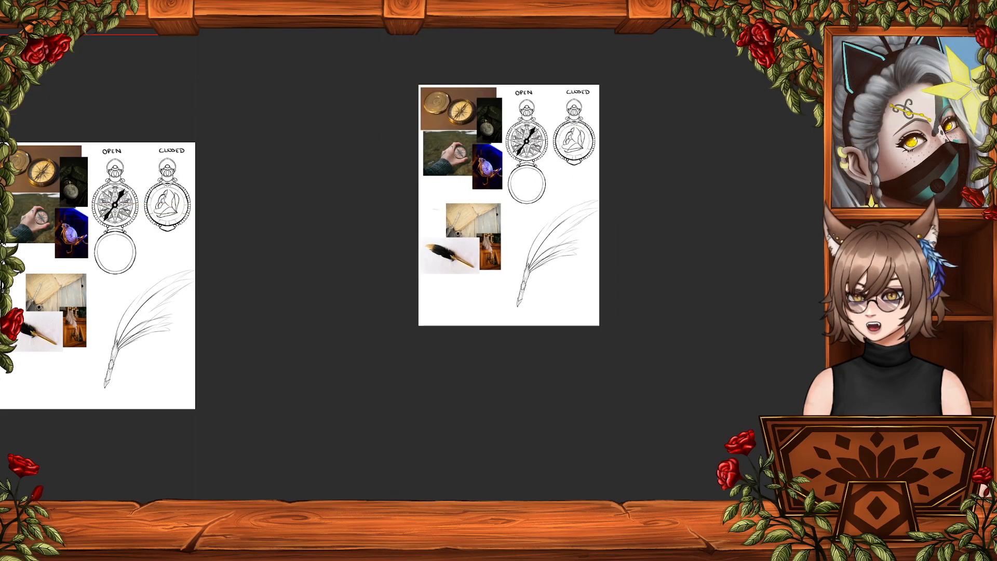
scroll(526, 279, "up", 4)
scroll(524, 280, "up", 5)
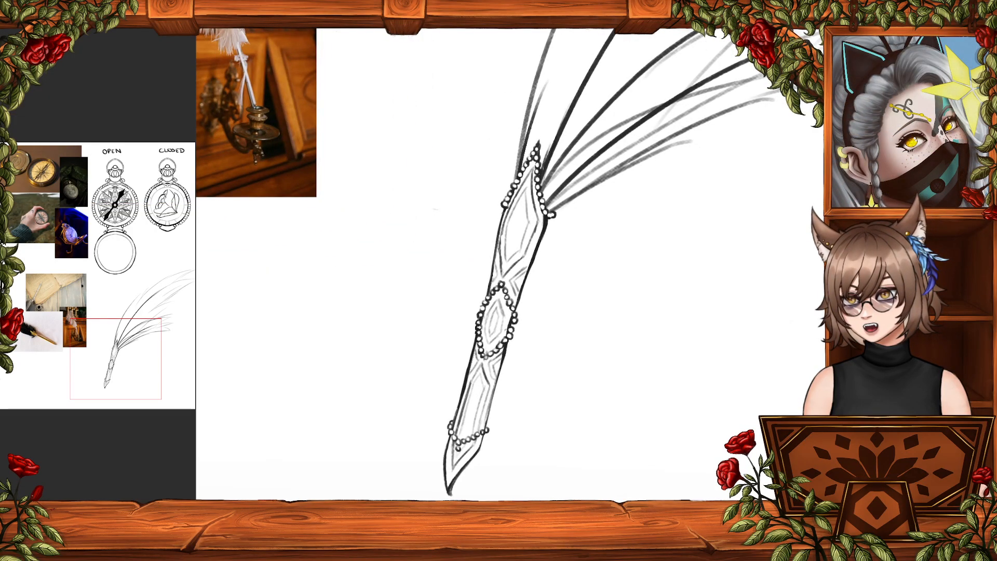
left_click_drag(503, 217, 484, 294)
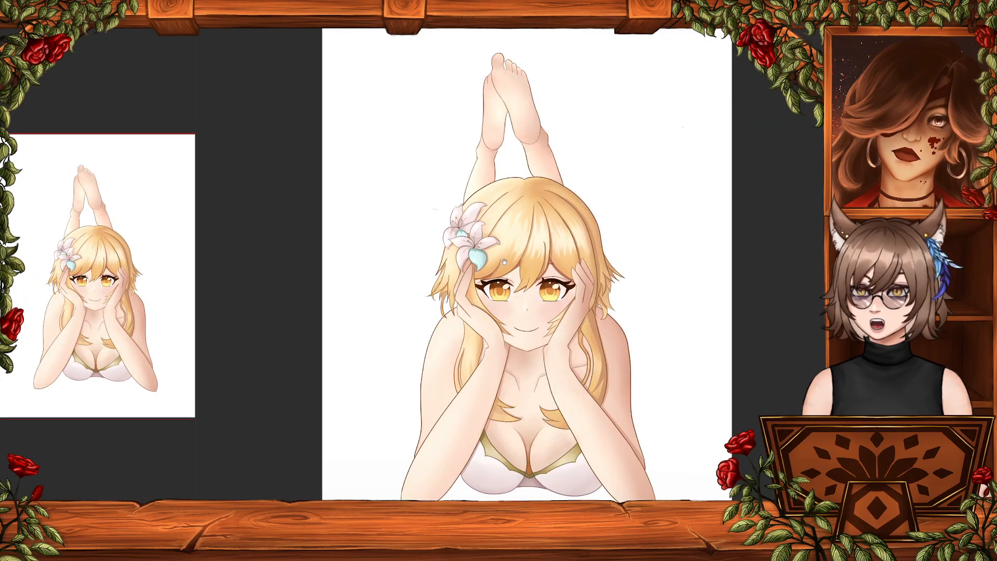
left_click_drag(504, 262, 487, 327)
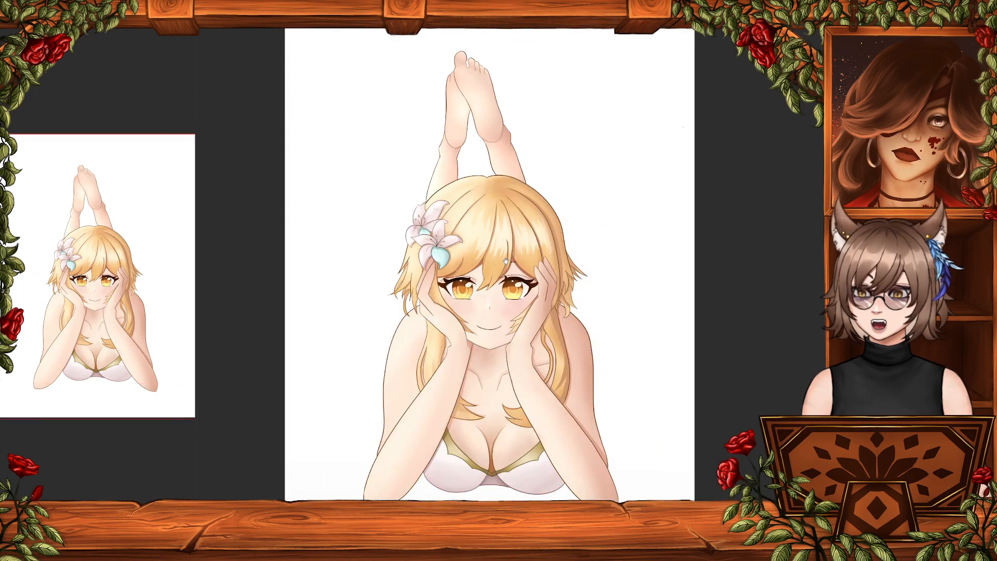
left_click_drag(506, 261, 612, 151)
left_click_drag(528, 174, 519, 265)
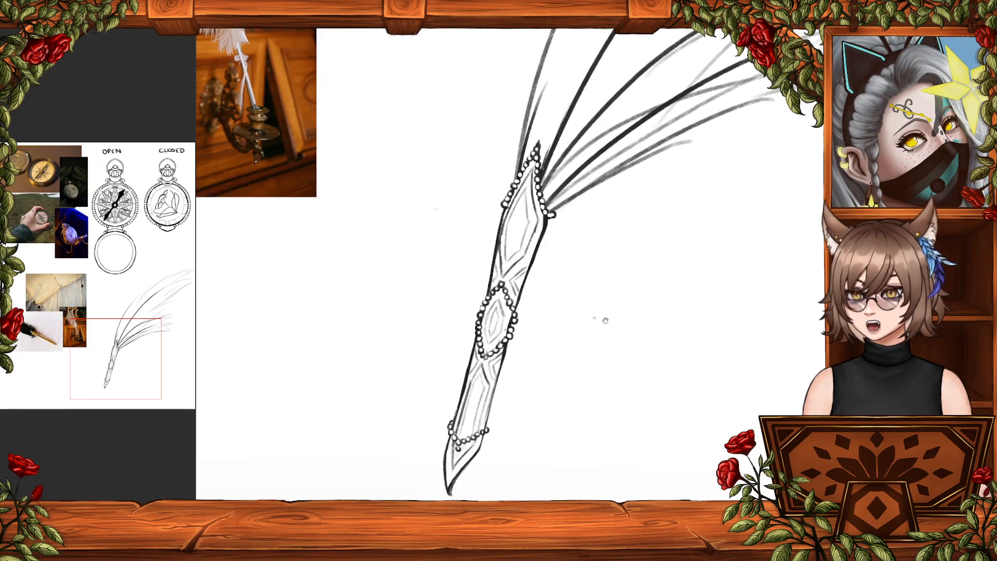
- Darken the feather's outer left contour with overlapping strokes from the beaded base up toward the tip
scroll(601, 319, "up", 5)
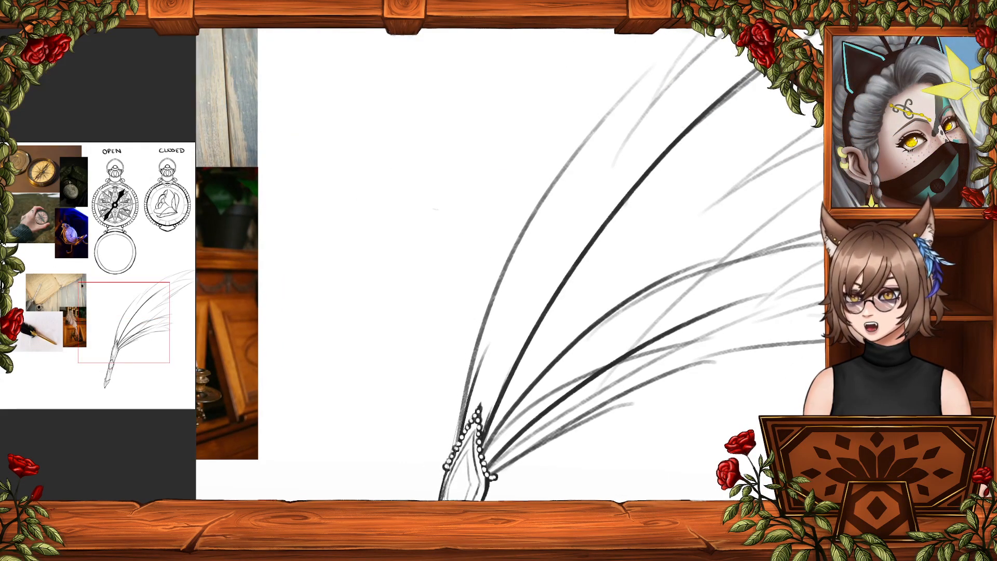
left_click_drag(467, 427, 543, 213)
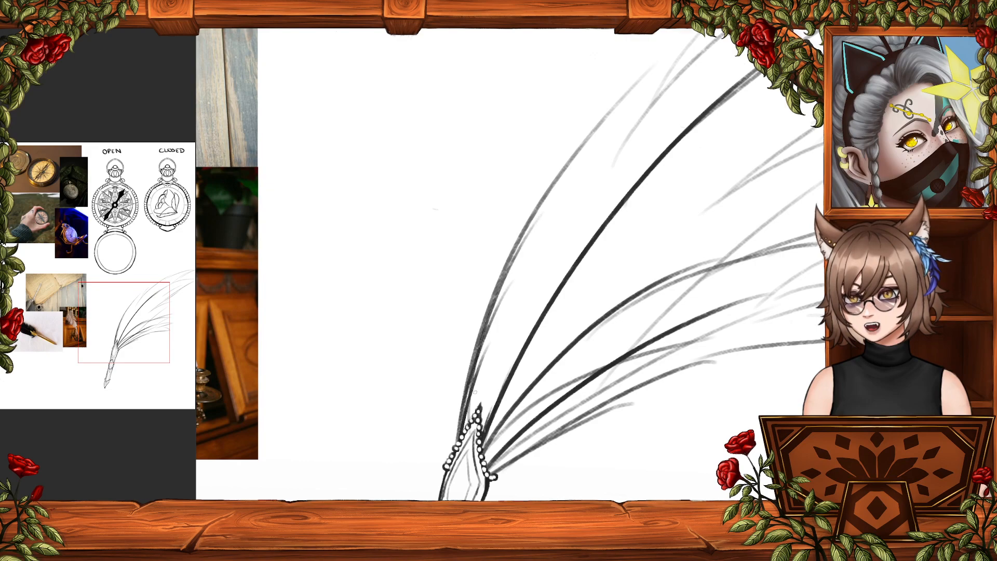
left_click_drag(463, 409, 546, 198)
left_click_drag(484, 353, 617, 95)
left_click_drag(599, 130, 651, 64)
mouse_move(545, 236)
left_mouse_down()
mouse_move(605, 121)
mouse_move(681, 45)
left_mouse_up()
left_click_drag(590, 145, 615, 113)
left_click_drag(614, 112, 709, 33)
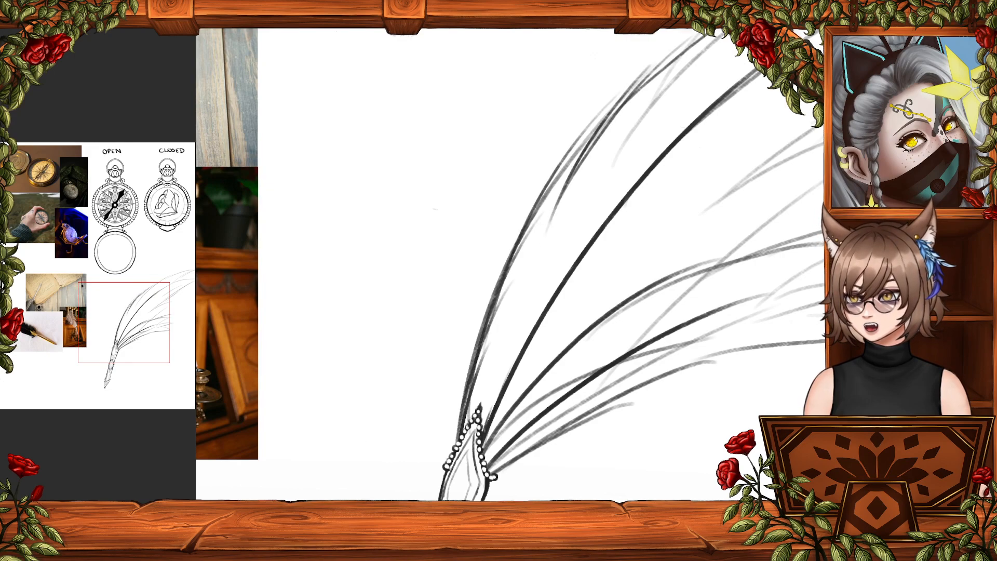
- Erase the middle stretch of the feather's outer left contour, leaving the base and upper strokes in place
scroll(526, 279, "down", 8)
scroll(525, 280, "up", 5)
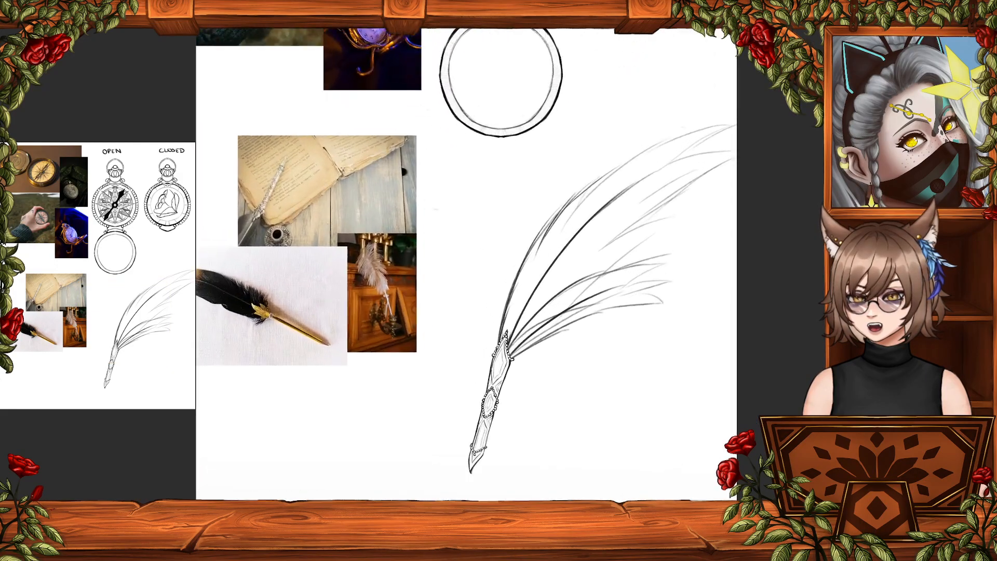
scroll(526, 281, "up", 1)
left_click_drag(579, 176, 553, 304)
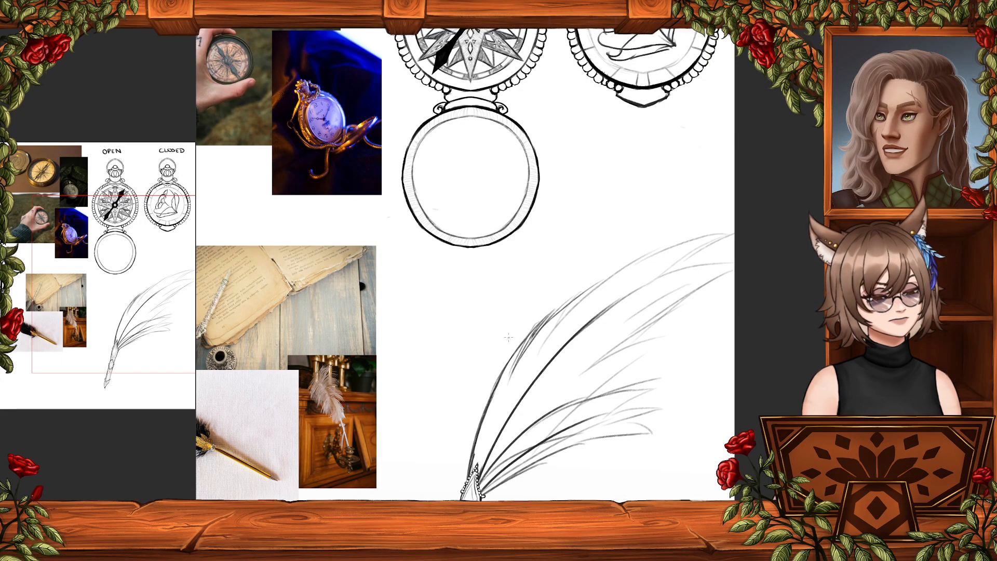
mouse_move(534, 337)
left_mouse_down()
mouse_move(510, 381)
mouse_move(535, 337)
left_mouse_up()
left_click_drag(487, 413, 539, 323)
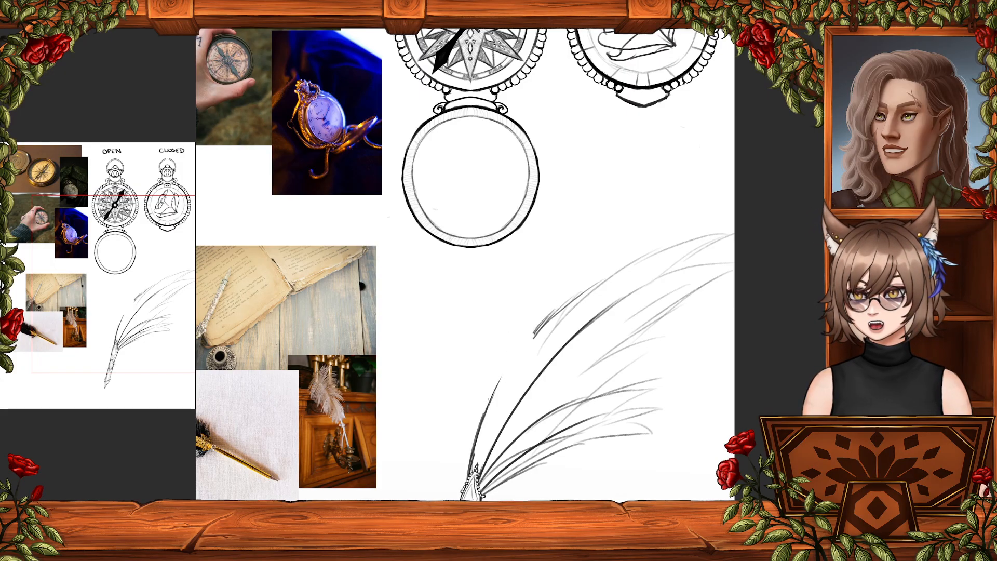
mouse_move(484, 415)
left_mouse_down()
mouse_move(521, 352)
mouse_move(561, 312)
left_mouse_up()
key("ctrl+z")
key("ctrl+z")
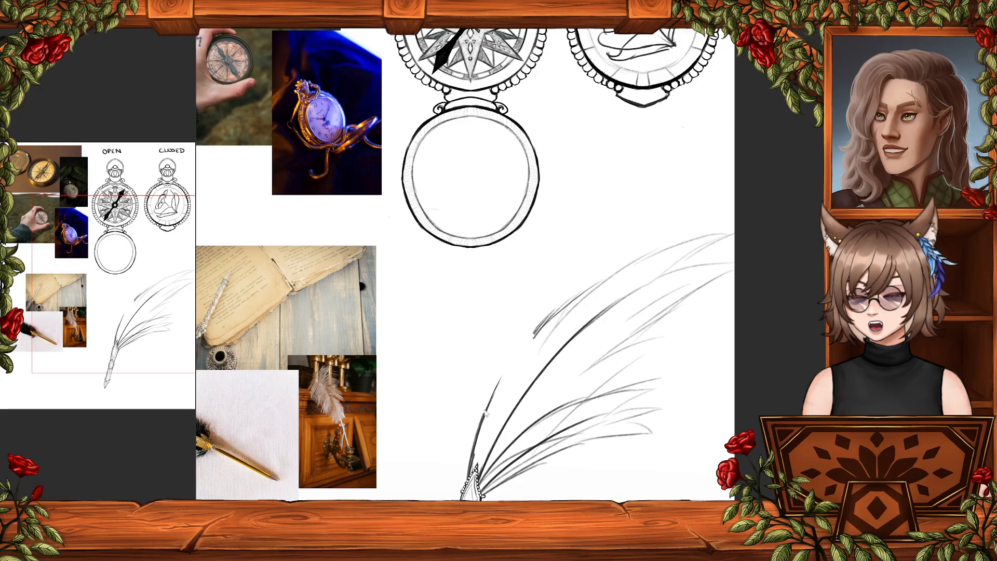
left_click_drag(486, 413, 552, 314)
key("ctrl+z")
left_click_drag(480, 416, 543, 320)
left_click_drag(491, 399, 540, 321)
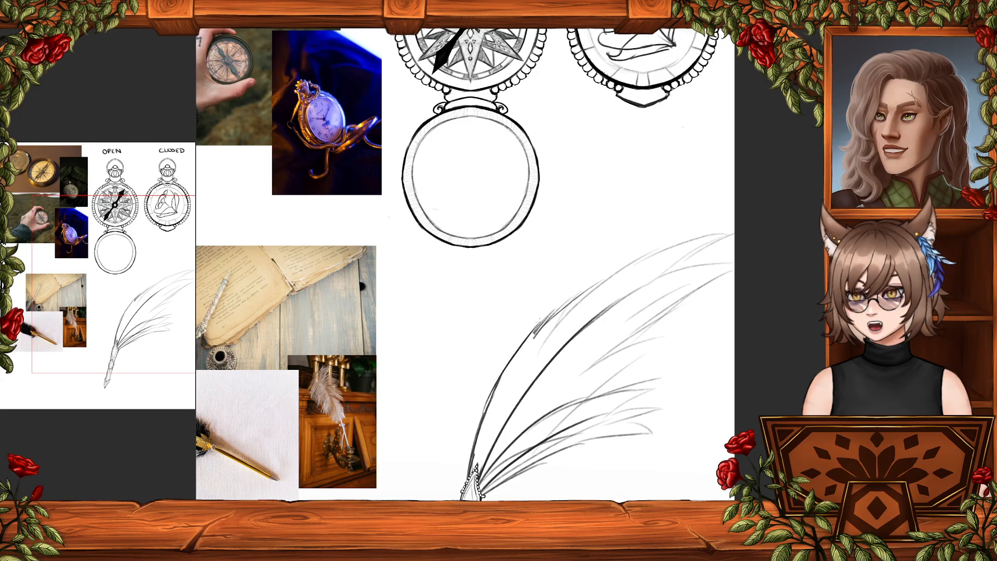
key("ctrl+z")
key("ctrl+z")
key("ctrl+z")
mouse_move(485, 413)
left_mouse_down()
mouse_move(563, 298)
mouse_move(502, 381)
mouse_move(552, 317)
left_mouse_up()
key("ctrl+z")
left_click_drag(505, 372, 518, 353)
key("ctrl+z")
key("ctrl+z")
key("ctrl+z")
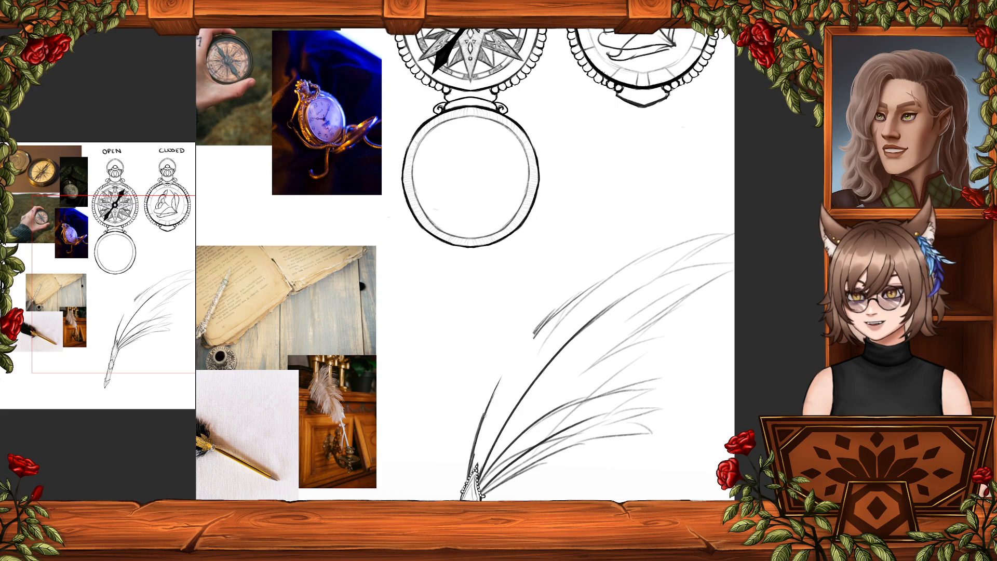
- Bridge the gap in the feather's outer left contour with a smooth curve and continue it to the tip at the page edge
left_click_drag(485, 412, 549, 316)
mouse_move(521, 355)
left_mouse_down()
mouse_move(598, 277)
mouse_move(623, 272)
left_mouse_up()
key("ctrl+z")
mouse_move(557, 319)
left_mouse_down()
mouse_move(615, 274)
mouse_move(676, 246)
left_mouse_up()
left_click_drag(631, 265, 735, 230)
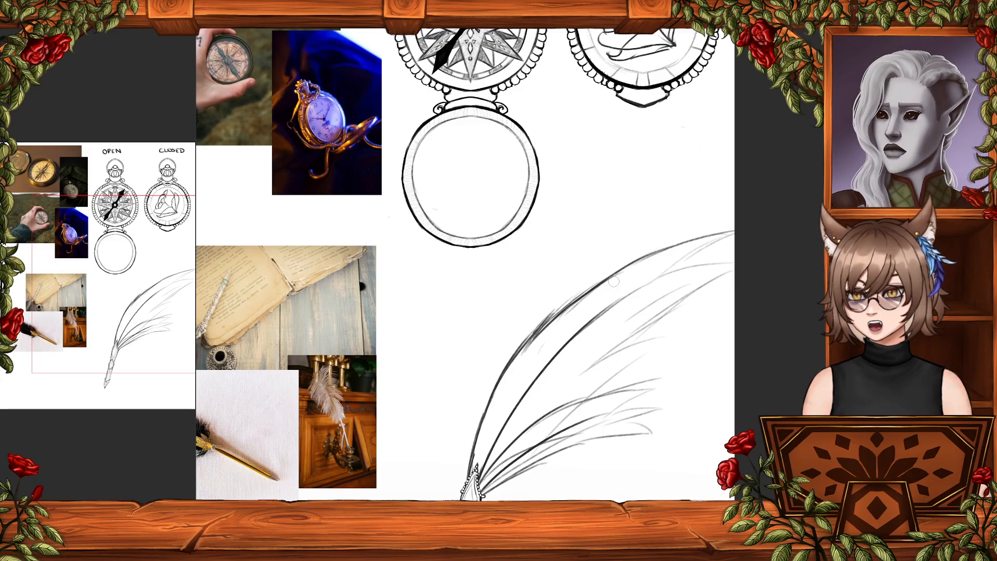
mouse_move(479, 463)
left_mouse_down()
mouse_move(582, 315)
mouse_move(630, 276)
left_mouse_up()
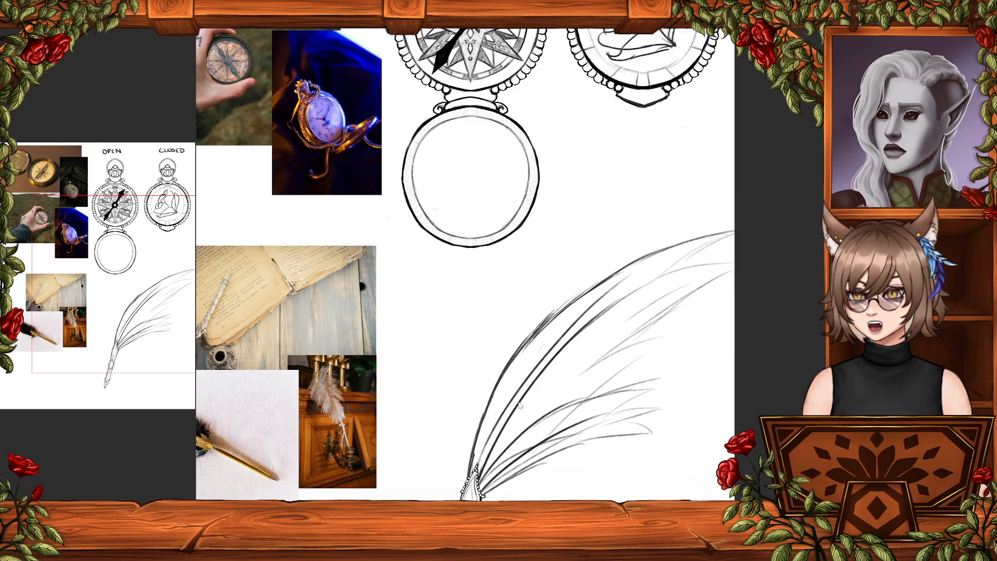
key("ctrl+z")
left_click_drag(477, 467, 673, 249)
key("ctrl+z")
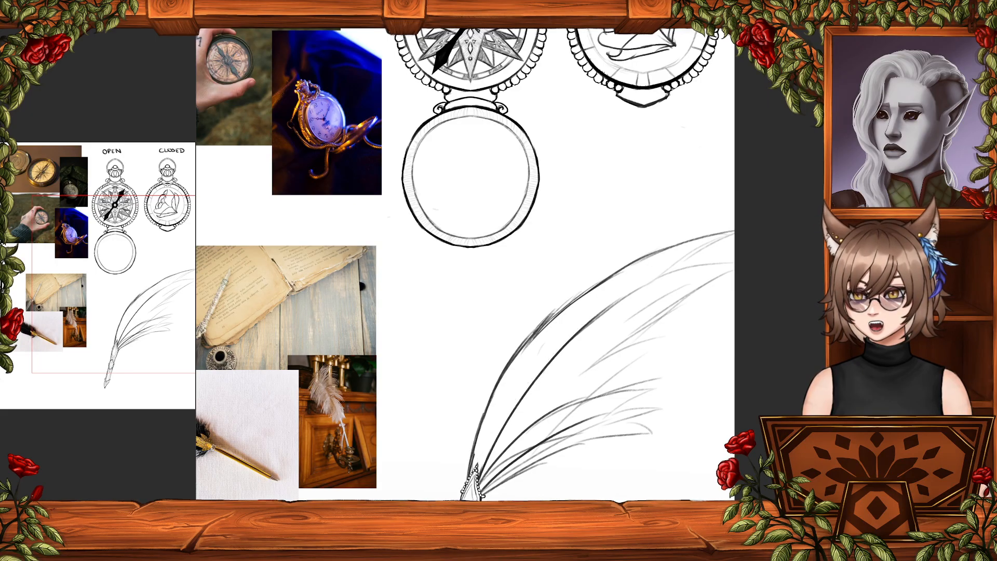
- Draw the upper plume's inner curve rising from the feather's base and a lower edge running back from the tip
mouse_move(477, 463)
left_mouse_down()
mouse_move(705, 264)
mouse_move(659, 286)
left_mouse_up()
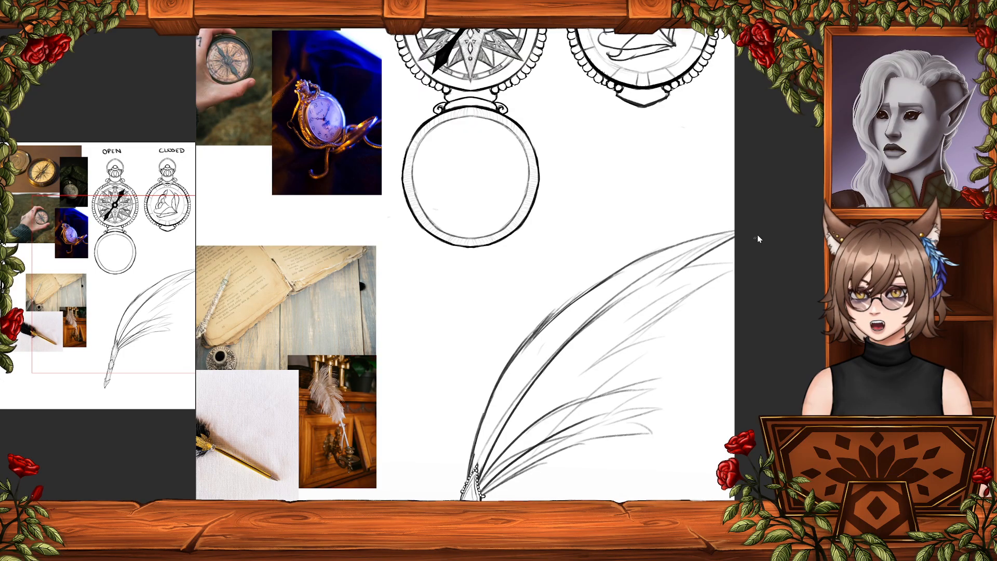
key("ctrl+z")
mouse_move(748, 238)
left_mouse_down()
mouse_move(652, 294)
mouse_move(677, 283)
left_mouse_up()
key("ctrl+z")
key("ctrl+z")
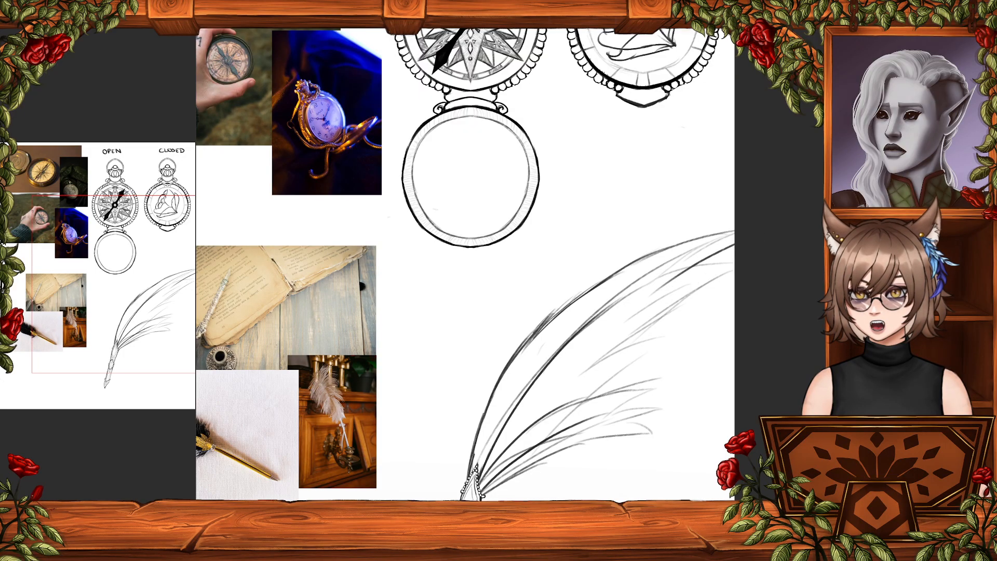
- Add a pointed split in the barbs beneath the tip of the upper plume
key("ctrl+z")
left_click_drag(642, 294, 670, 291)
left_click_drag(669, 292, 588, 362)
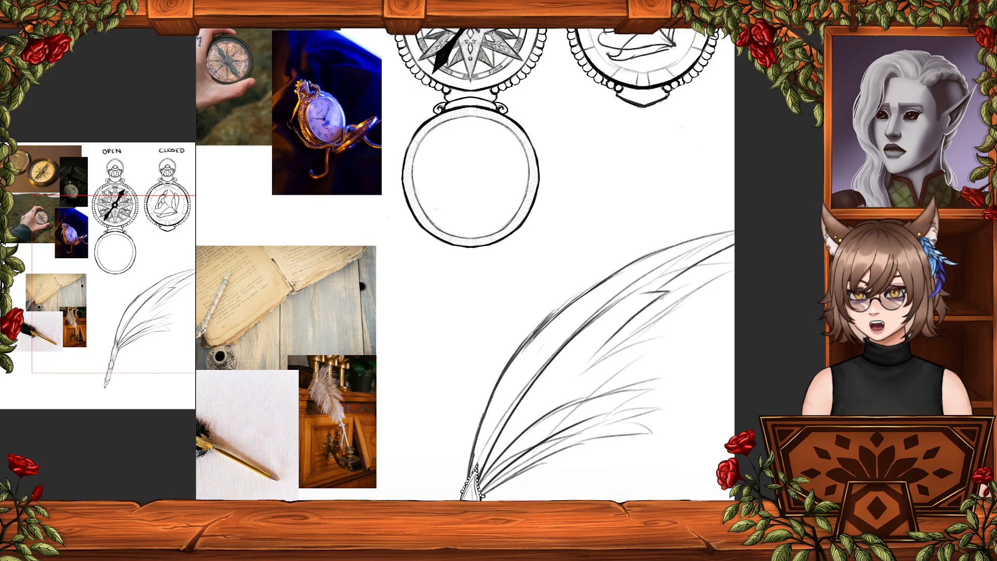
key("ctrl+z")
left_click_drag(686, 289, 574, 373)
- Extend the upper plume's lower edge down toward the feather's base, ending in a narrow point above the lower plume
left_click_drag(644, 322, 529, 420)
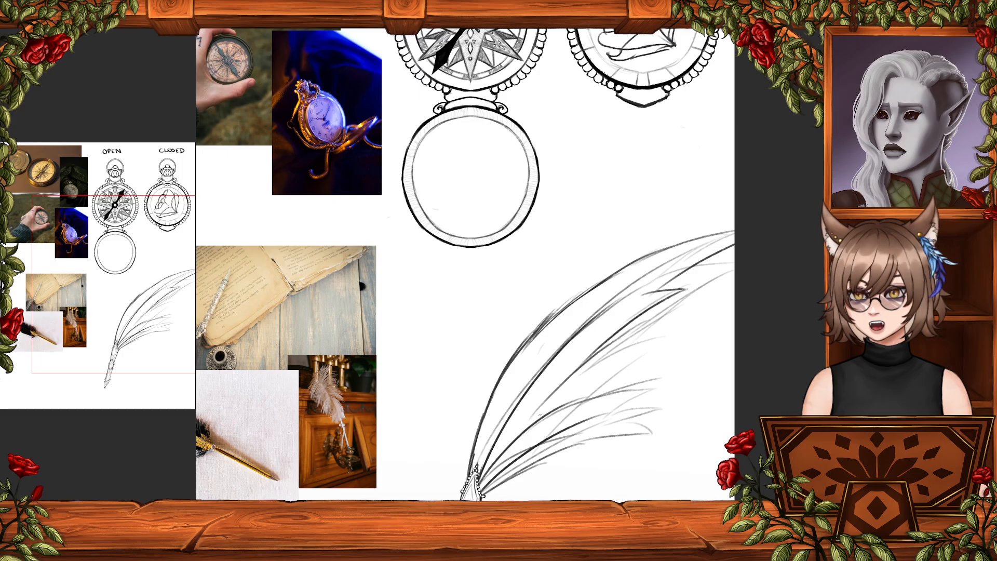
key("ctrl+z")
left_click_drag(623, 336, 527, 422)
key("ctrl+z")
left_click_drag(602, 349, 528, 426)
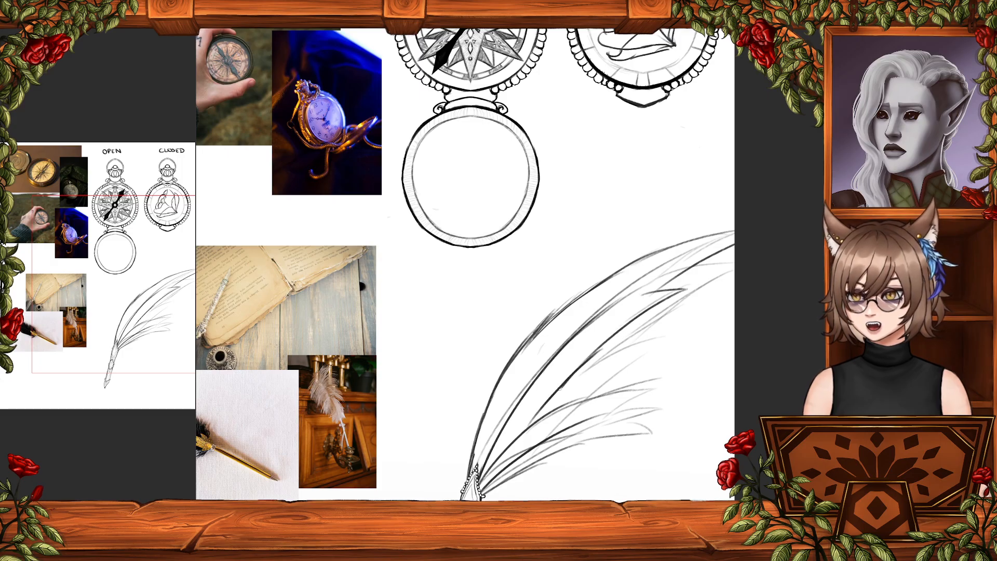
left_click_drag(564, 387, 534, 422)
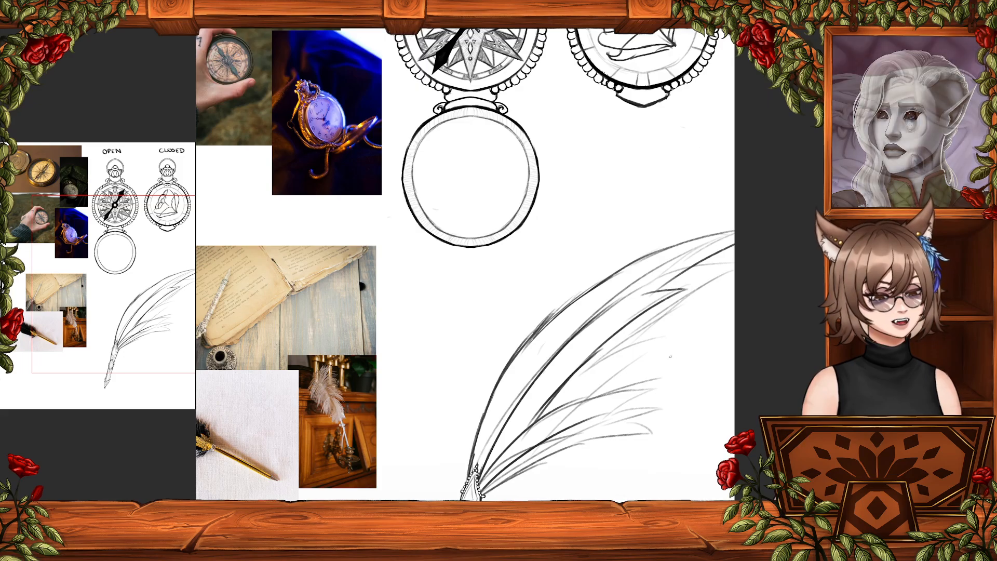
- Erase the faint sketch lines beneath the upper plume and beside the line rising from the feather's base
key("e")
mouse_move(659, 339)
left_mouse_down()
mouse_move(613, 364)
mouse_move(670, 327)
mouse_move(584, 388)
mouse_move(722, 265)
mouse_move(703, 274)
left_mouse_up()
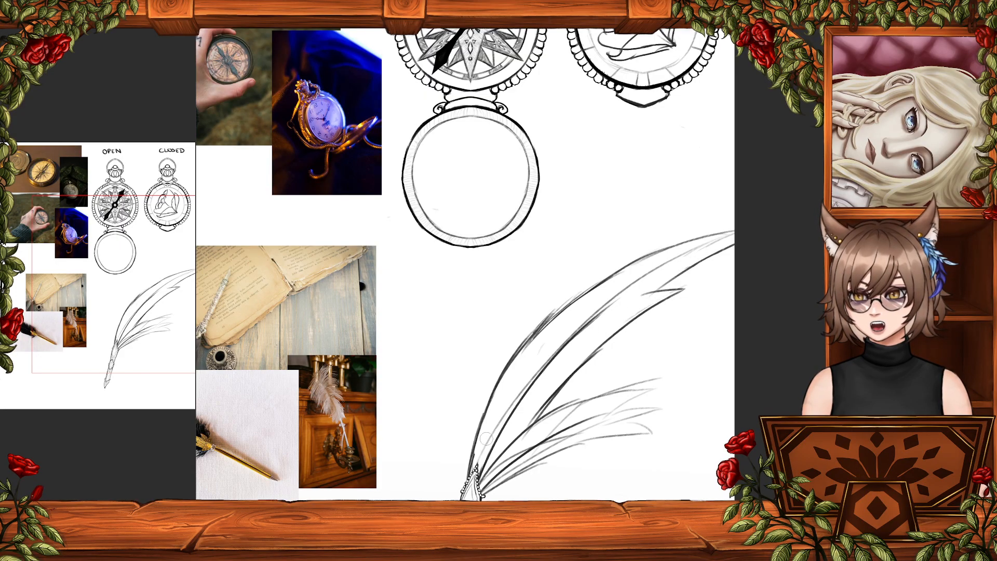
left_click_drag(480, 454, 534, 374)
left_click_drag(494, 427, 547, 370)
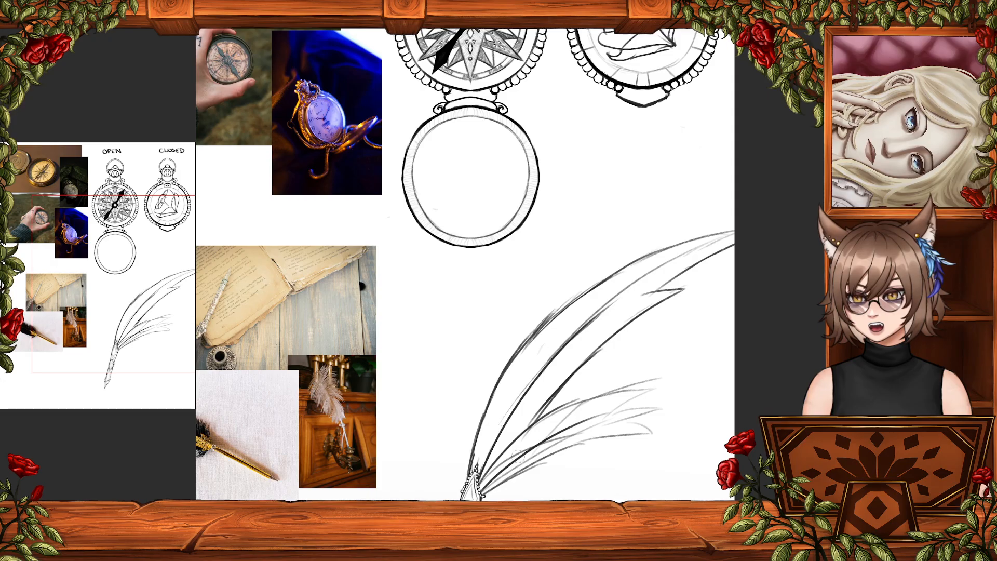
- Draw the lower plume's arched top edge from the feather's base out to a drooping pointed tip
key("b")
left_click_drag(492, 467, 584, 396)
mouse_move(583, 398)
left_mouse_down()
mouse_move(553, 420)
mouse_move(656, 393)
mouse_move(622, 408)
mouse_move(646, 406)
left_mouse_up()
mouse_move(608, 414)
left_mouse_down()
mouse_move(635, 410)
mouse_move(666, 427)
left_mouse_up()
key("ctrl+z")
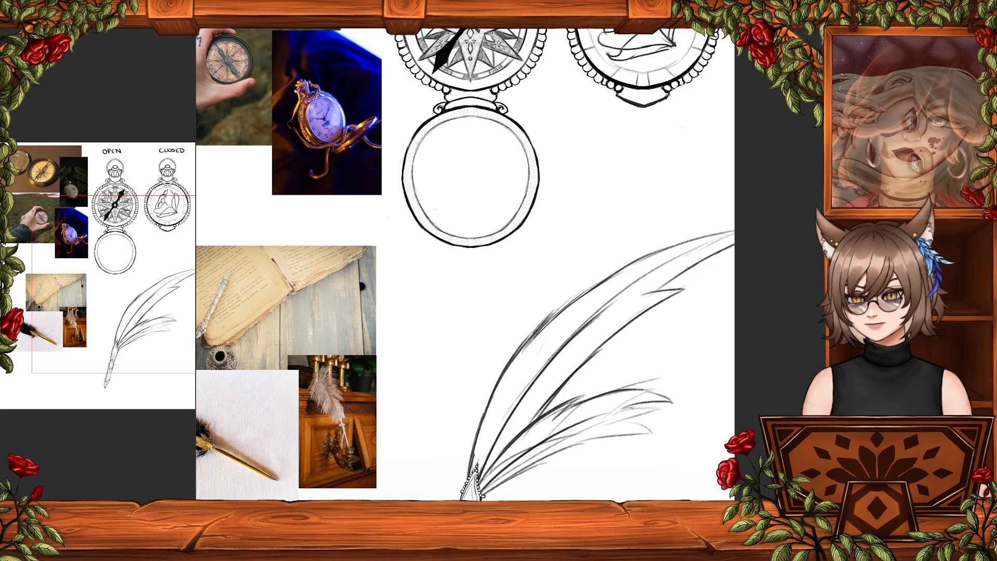
- Erase the old sketch lines beneath the lower plume's new top edge
key("e")
left_click_drag(630, 431, 493, 488)
left_click_drag(588, 433, 499, 482)
mouse_move(646, 435)
left_mouse_down()
mouse_move(603, 424)
mouse_move(628, 423)
mouse_move(530, 441)
mouse_move(486, 477)
mouse_move(551, 433)
left_mouse_up()
- Draw the lower plume's underside from base to tip with a small pointed barb, and erase the leftover sketch lines around the tip
key("b")
left_click_drag(484, 491, 575, 451)
mouse_move(538, 458)
left_mouse_down()
mouse_move(677, 404)
mouse_move(657, 380)
mouse_move(624, 383)
mouse_move(642, 383)
left_mouse_up()
key("e")
mouse_move(629, 404)
left_mouse_down()
mouse_move(610, 413)
mouse_move(668, 424)
left_mouse_up()
left_click_drag(577, 452, 582, 452)
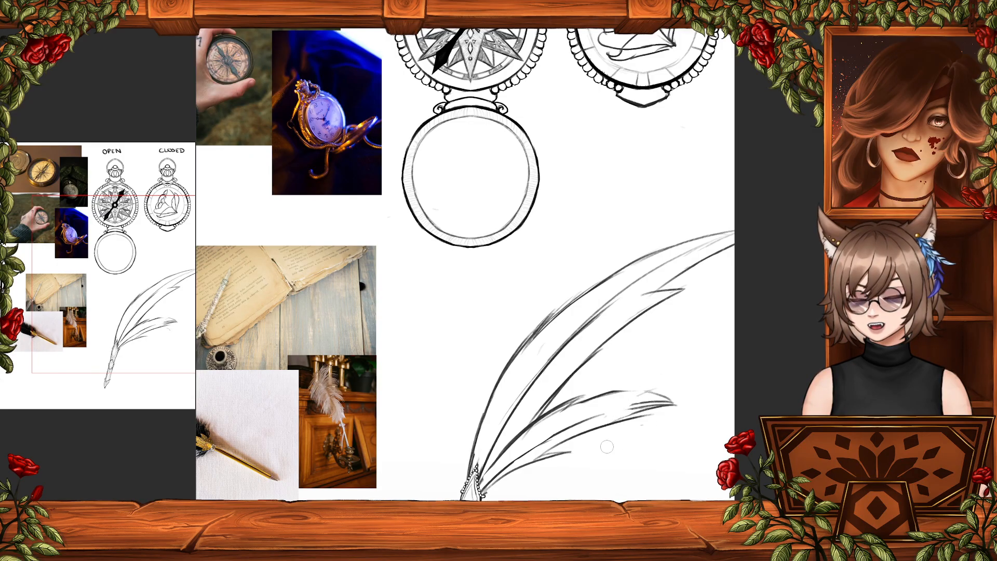
left_click_drag(486, 467, 639, 346)
key("ctrl+z")
mouse_move(552, 406)
left_mouse_down()
mouse_move(597, 359)
mouse_move(679, 322)
left_mouse_up()
left_click_drag(675, 323, 619, 362)
key("ctrl+z")
key("ctrl+z")
left_click_drag(550, 408, 672, 320)
left_click_drag(672, 325, 611, 365)
key("ctrl+z")
key("ctrl+z")
- Draw a middle plume between the upper and lower ones, sweeping from the feather's base to a pointed tip and back
mouse_move(482, 475)
left_mouse_down()
mouse_move(696, 300)
mouse_move(636, 344)
mouse_move(677, 337)
left_mouse_up()
left_click_drag(676, 338, 548, 410)
key("ctrl+z")
key("ctrl+z")
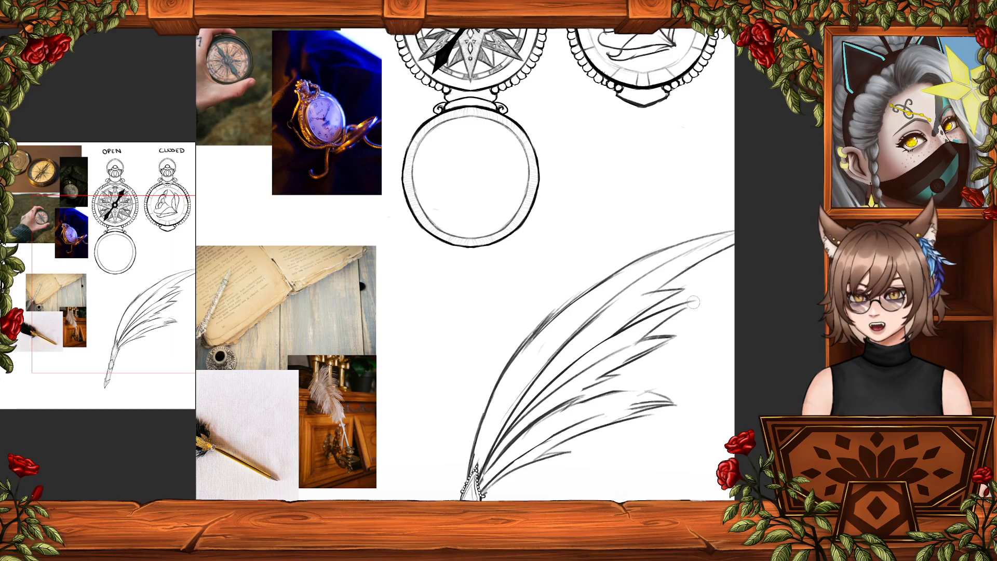
- Undo the last strokes forming the middle plume's pointed tip and underside
key("ctrl+z")
key("ctrl+z")
key("ctrl+z")
left_click_drag(605, 362, 680, 329)
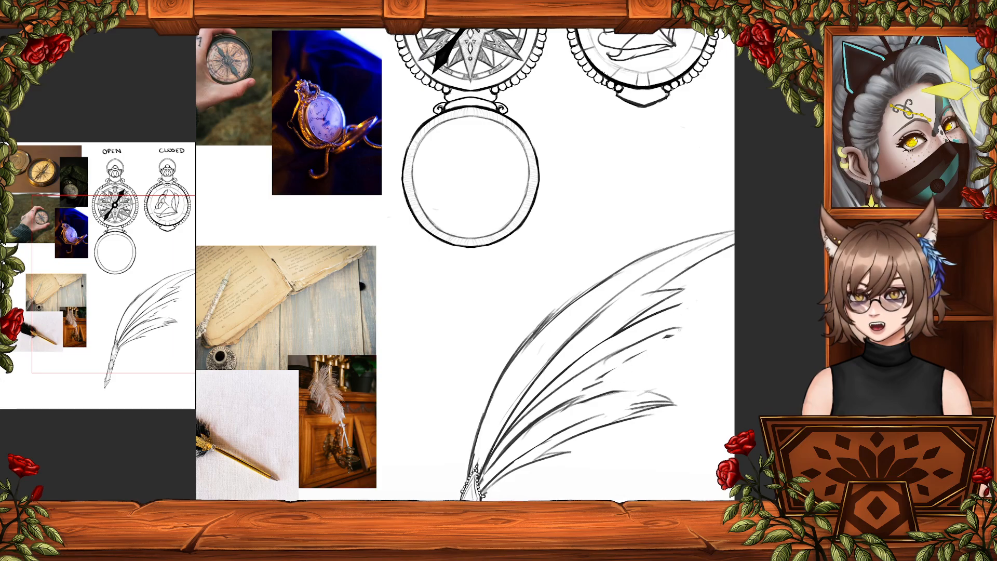
mouse_move(618, 334)
left_mouse_down()
mouse_move(687, 315)
mouse_move(648, 339)
left_mouse_up()
key("ctrl+z")
key("ctrl+z")
key("ctrl+z")
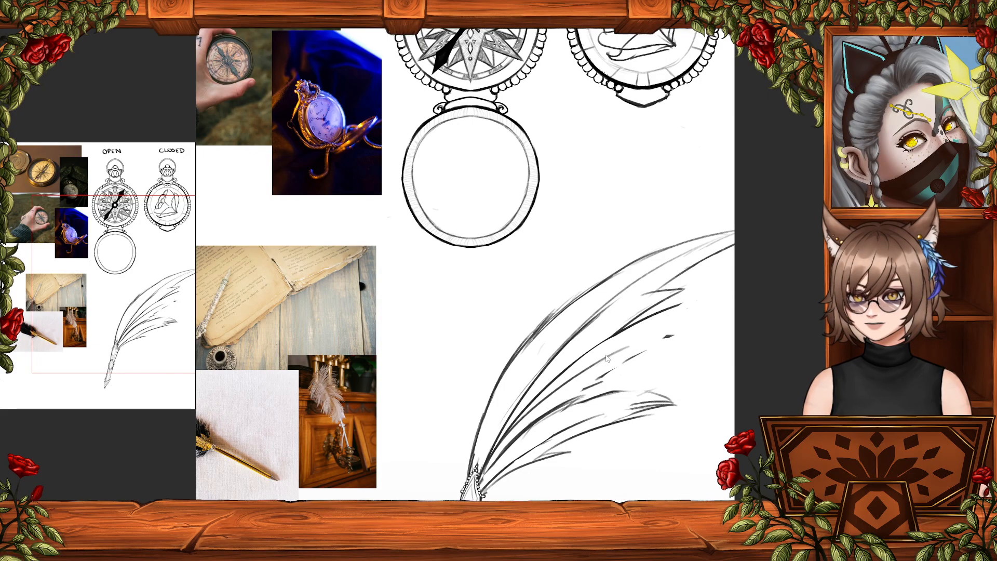
- Redraw the middle plume's outer end with a shorter upper edge, a pointed tip and an underside running back toward the base
left_click_drag(592, 366, 657, 339)
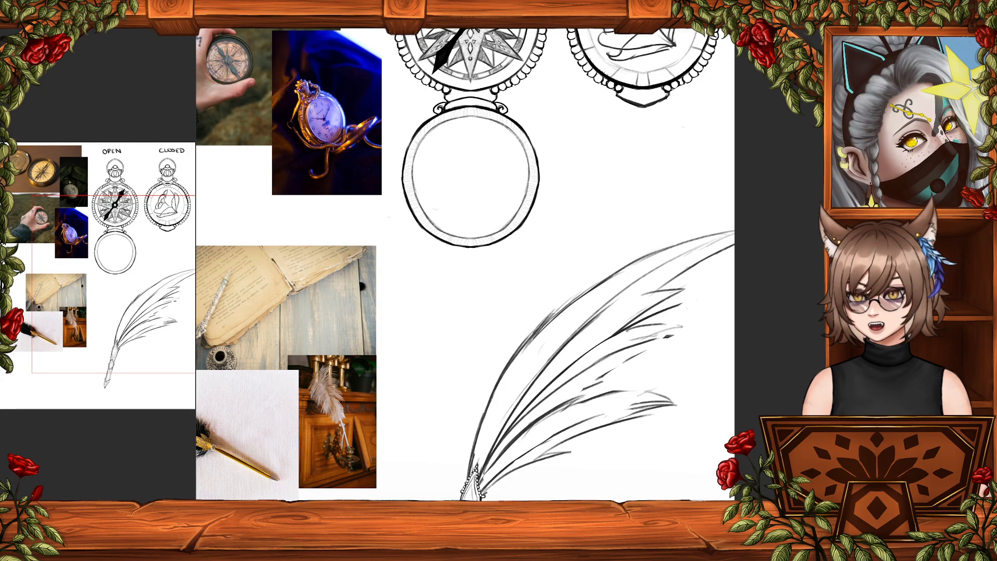
left_click_drag(639, 345, 664, 348)
left_click_drag(661, 348, 580, 391)
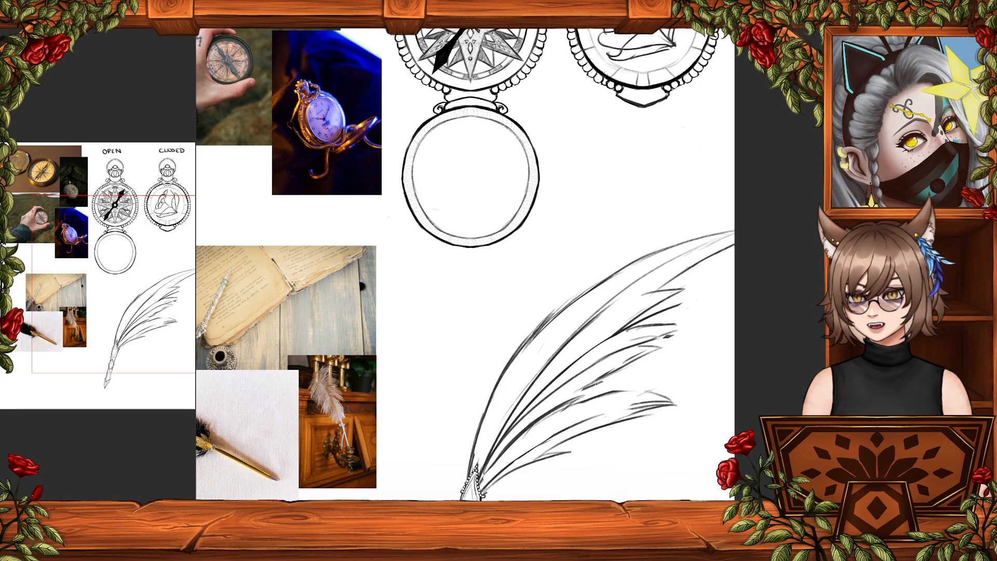
- Erase the leftover sketch lines around the middle plume's tip and redraw its lower edge
key("e")
mouse_move(678, 334)
left_mouse_down()
mouse_move(605, 370)
mouse_move(586, 394)
left_mouse_up()
key("b")
left_click_drag(623, 366, 580, 391)
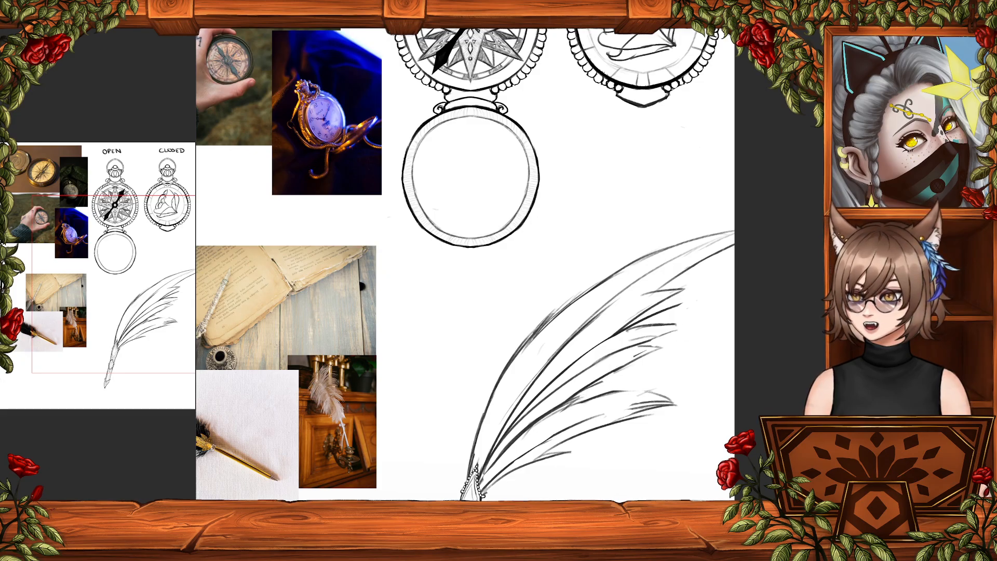
scroll(528, 282, "down", 8)
scroll(528, 283, "up", 4)
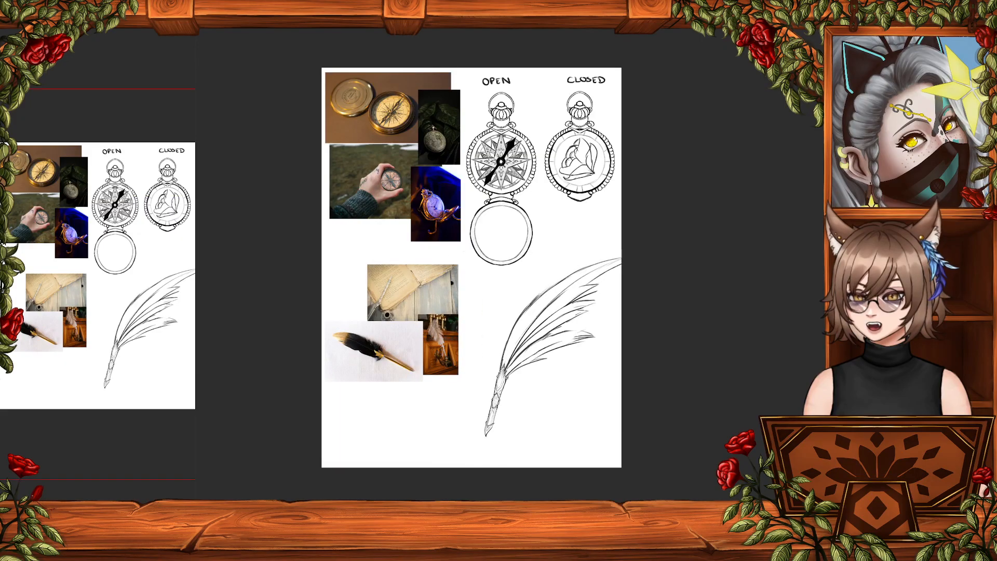
left_click_drag(528, 282, 542, 297)
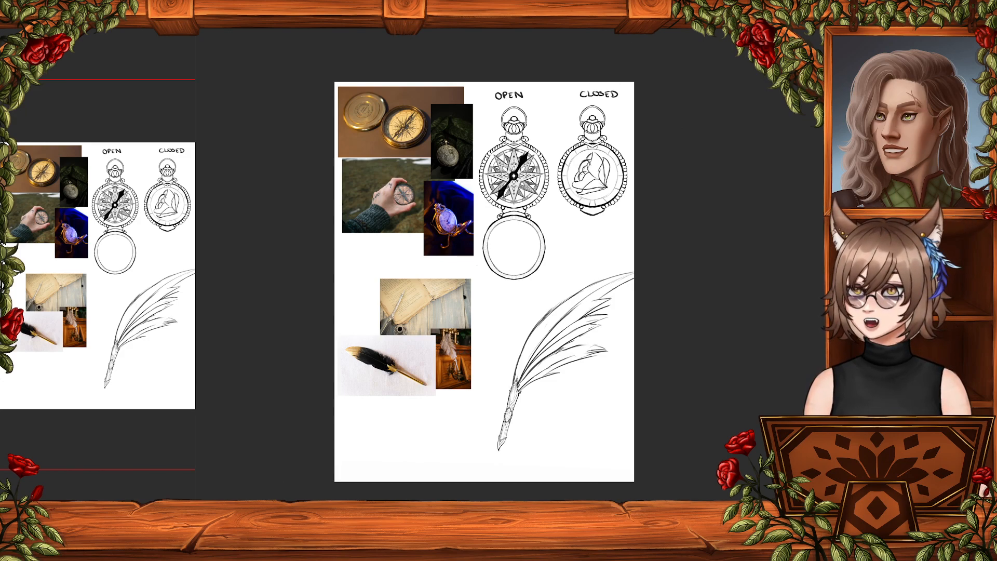
- Switch to the open document with the crowned blonde head and the red spiked robot head sketches
key("ctrl+Tab")
key("ctrl+Tab")
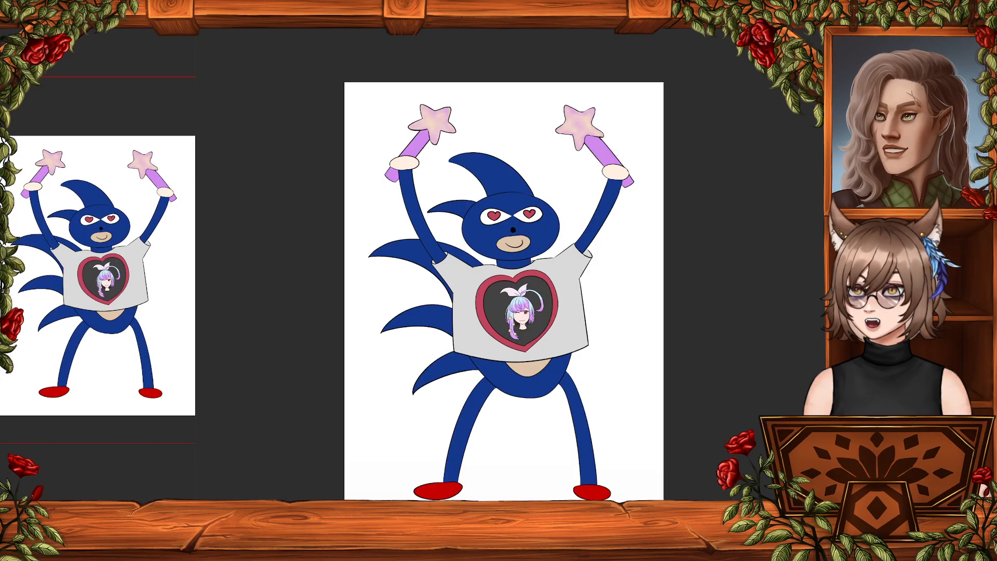
key("ctrl+Tab")
key("ctrl+Tab")
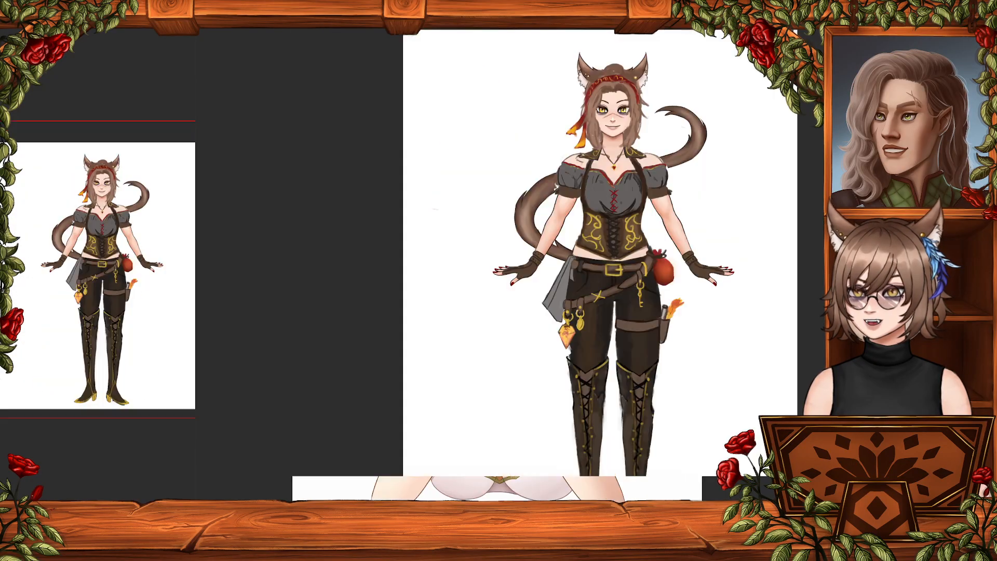
key("ctrl+Tab")
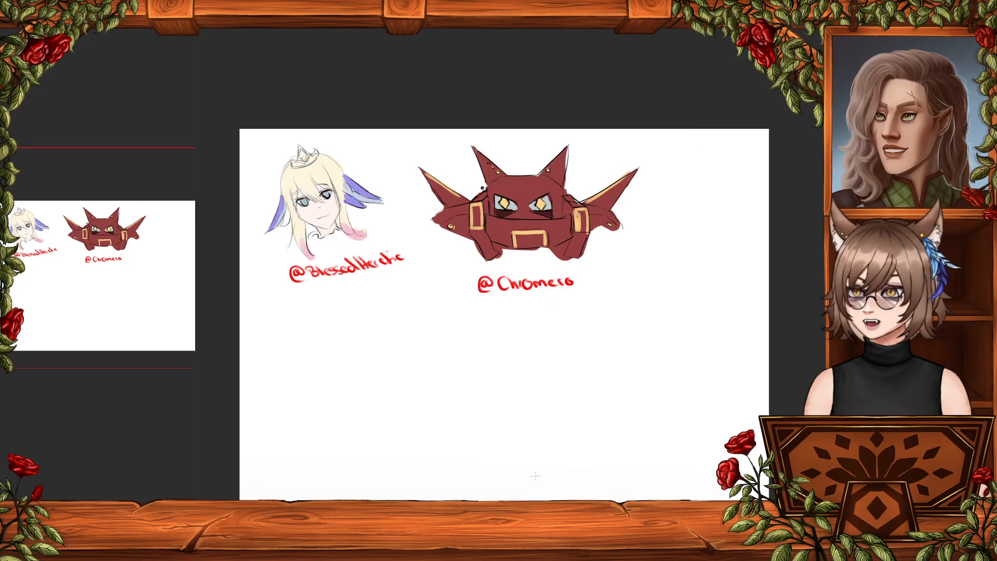
scroll(536, 475, "up", 1)
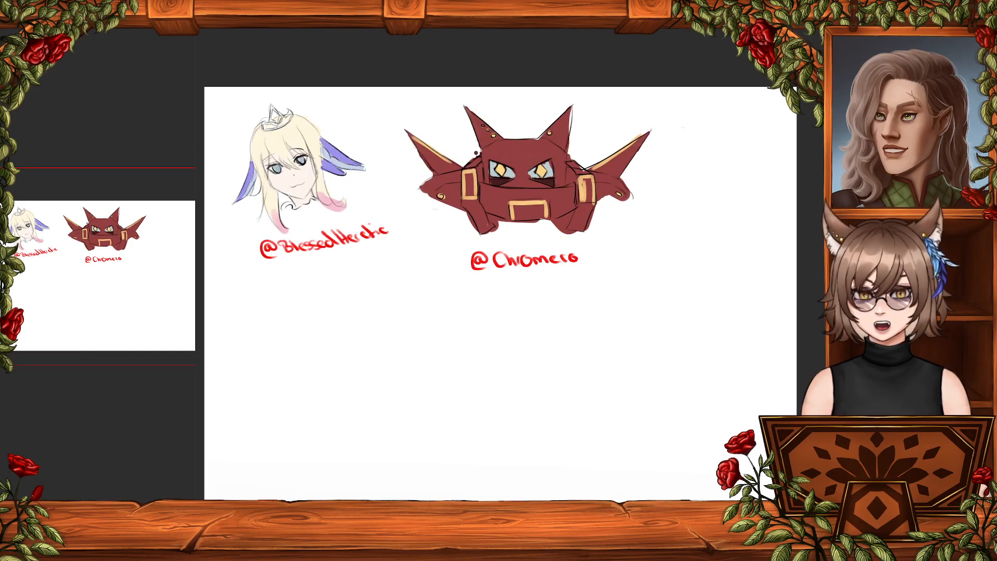